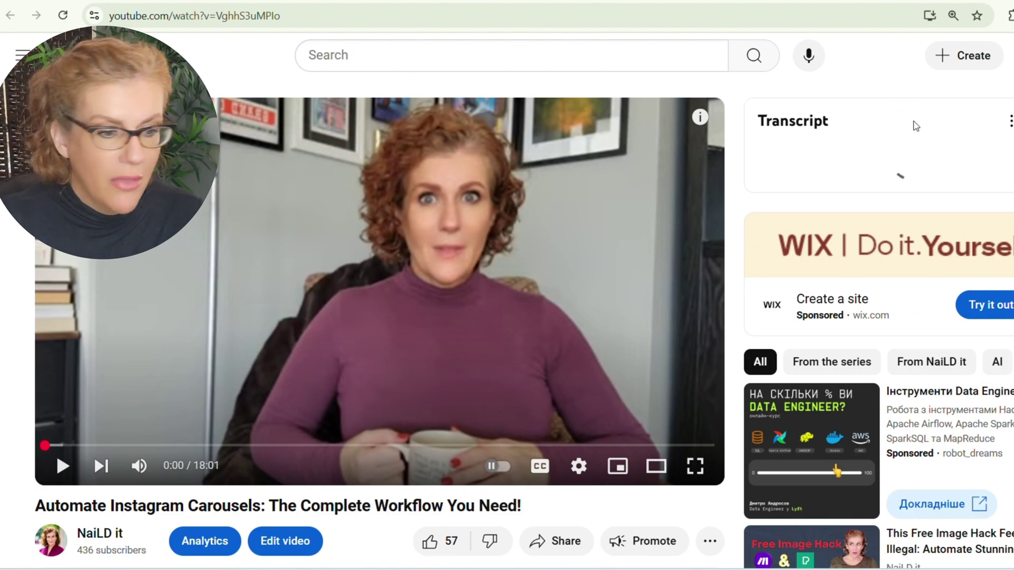
- Copy the full transcript of the Instagram carousels video, from the 0:00 line through the closing line
scroll(912, 356, down, 10)
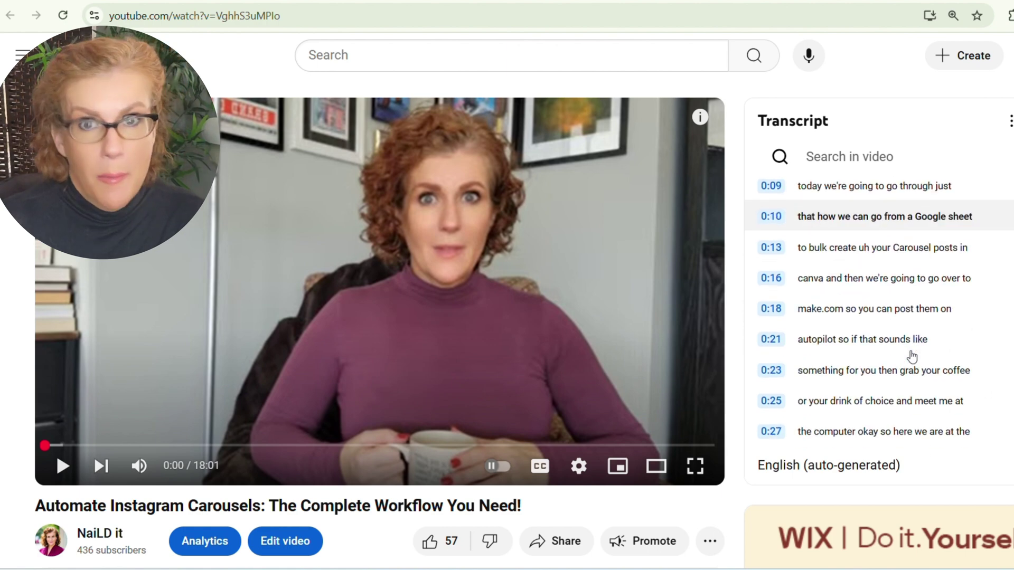
scroll(911, 355, up, 5)
scroll(912, 353, up, 5)
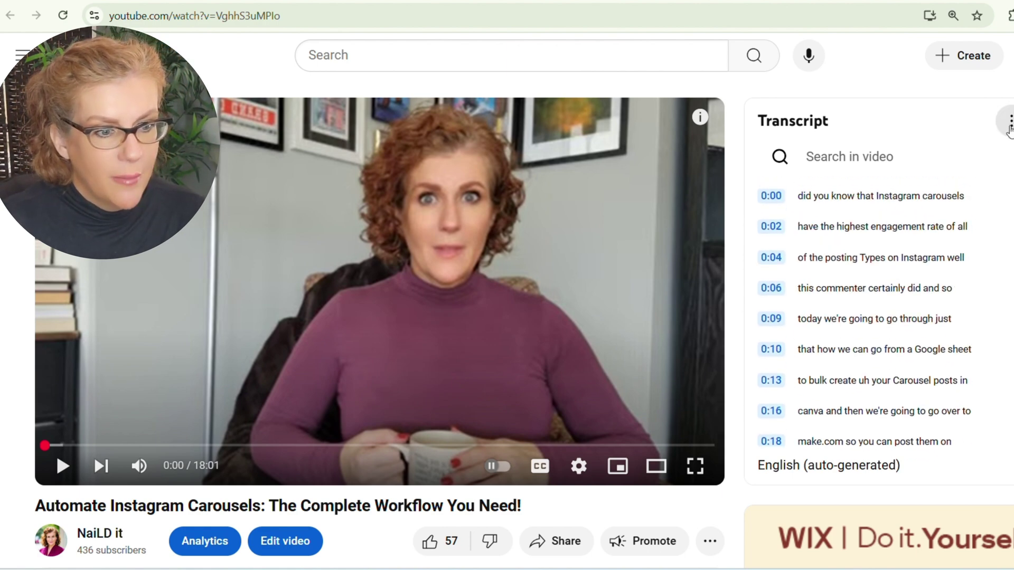
click(1009, 126)
click(1009, 128)
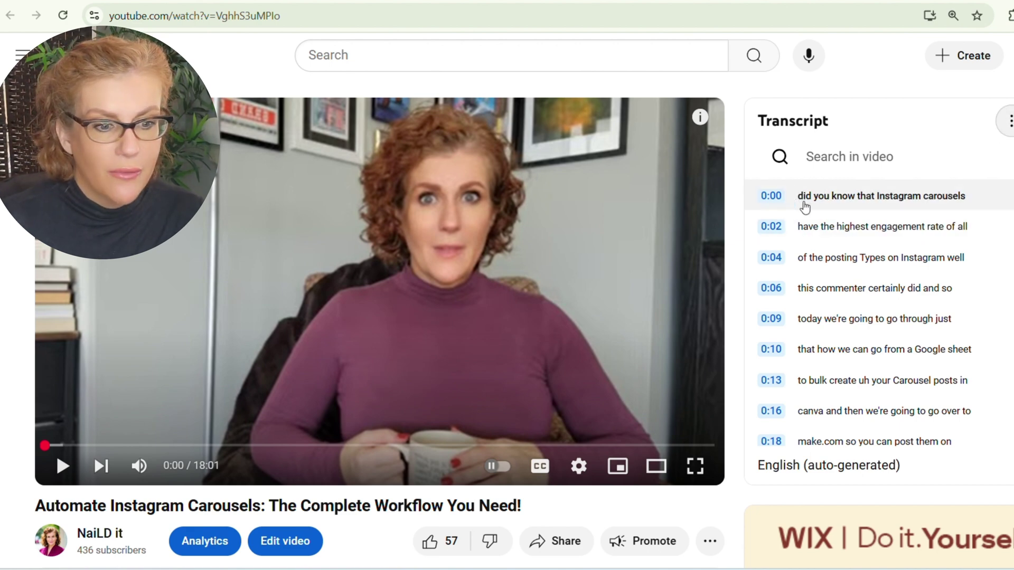
drag(805, 207, 973, 506)
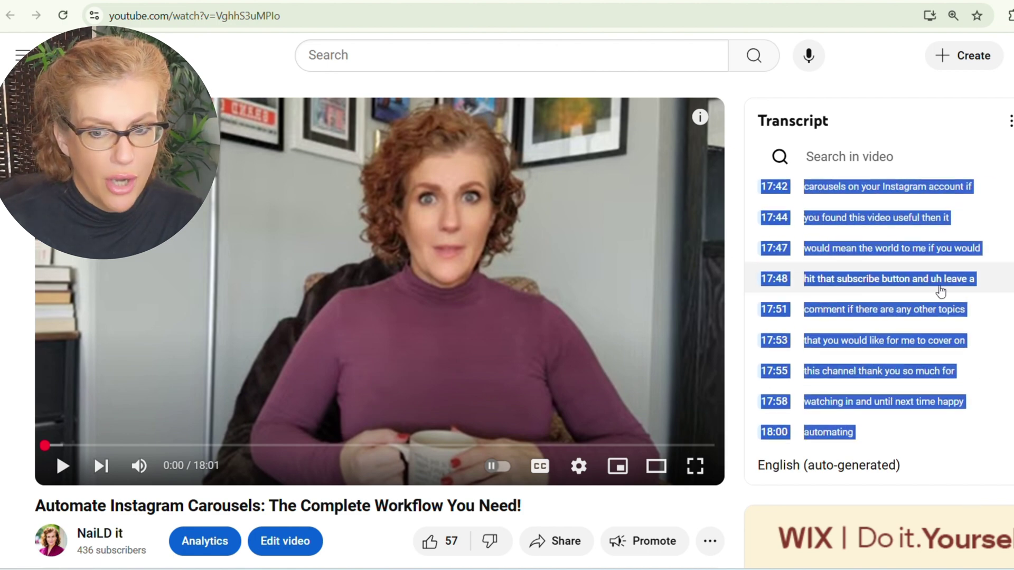
scroll(480, 185, down, 2)
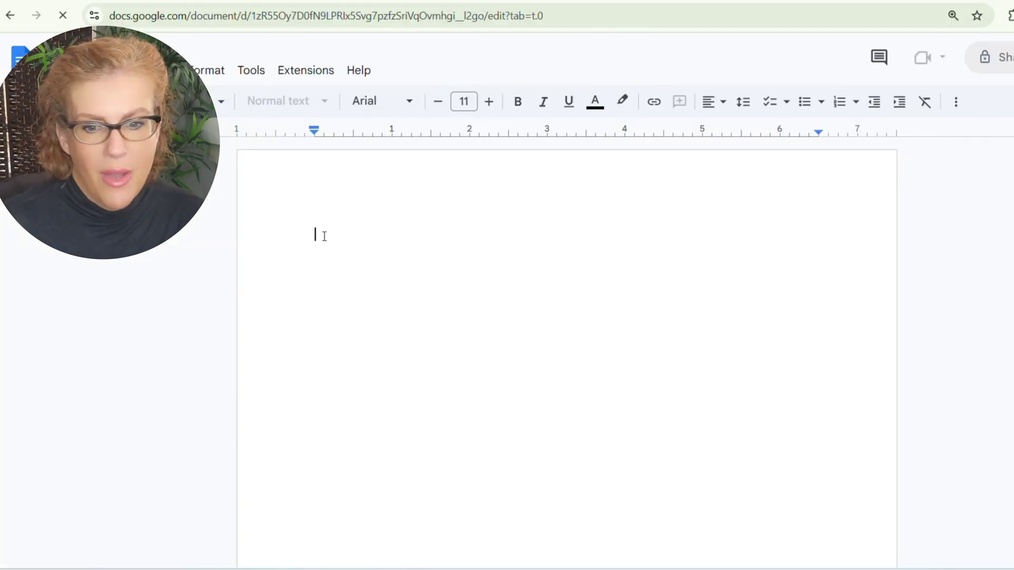
- Switch to a blank Google Docs document, paste the copied transcript, and check its opening lines
key(ctrl+v)
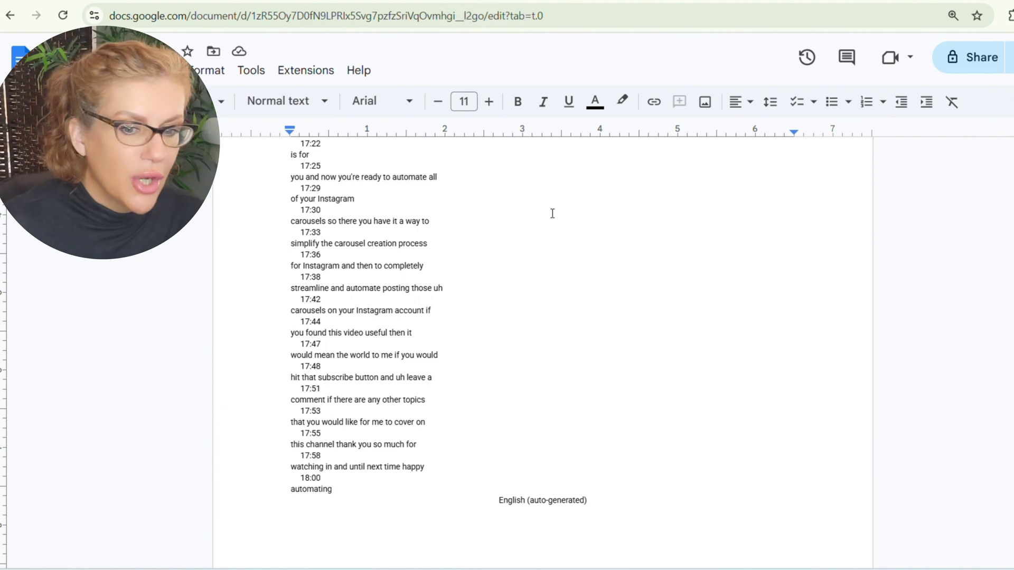
scroll(542, 345, up, 20)
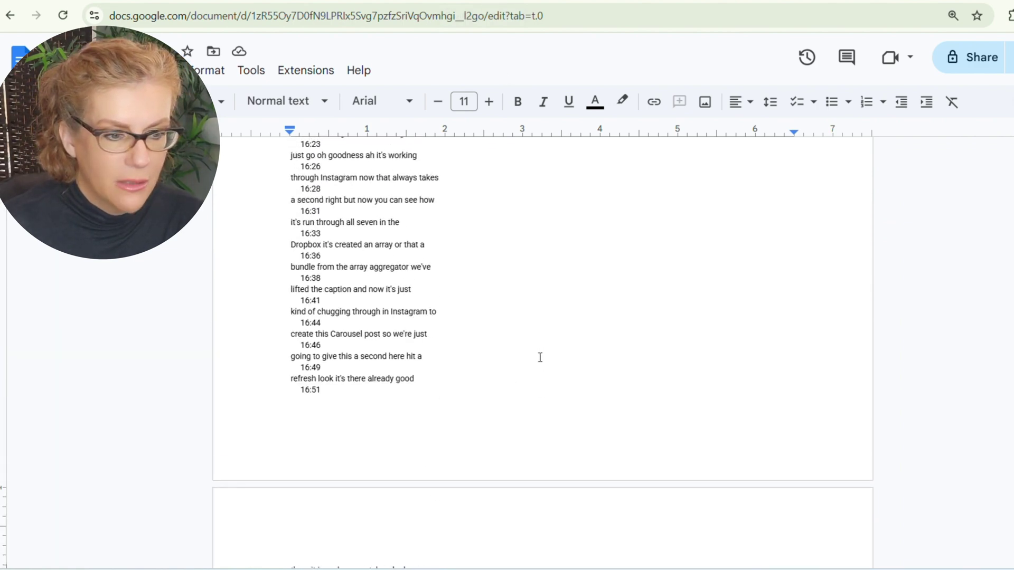
scroll(540, 357, up, 15)
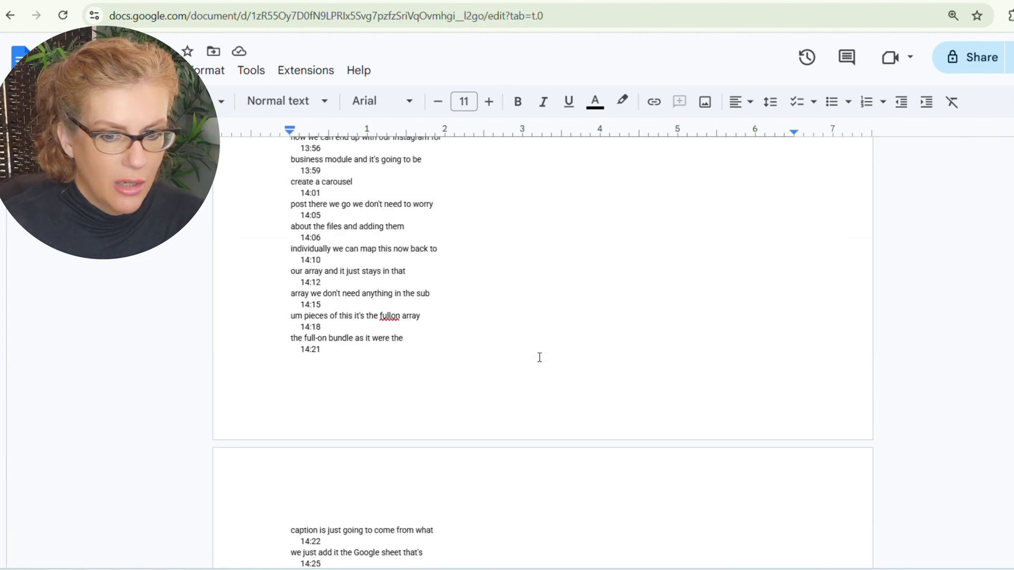
scroll(534, 354, up, 10)
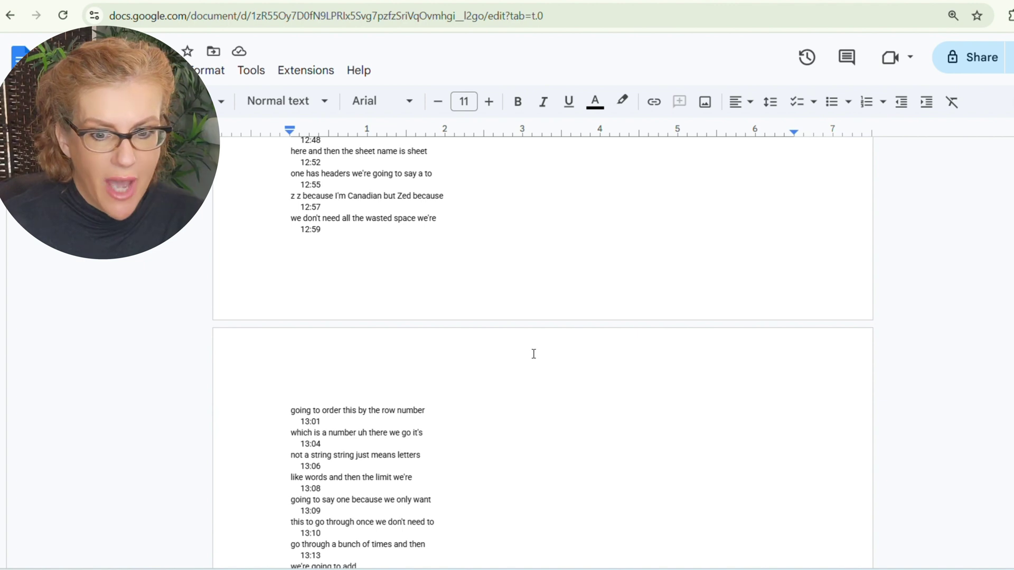
key(ctrl+Home)
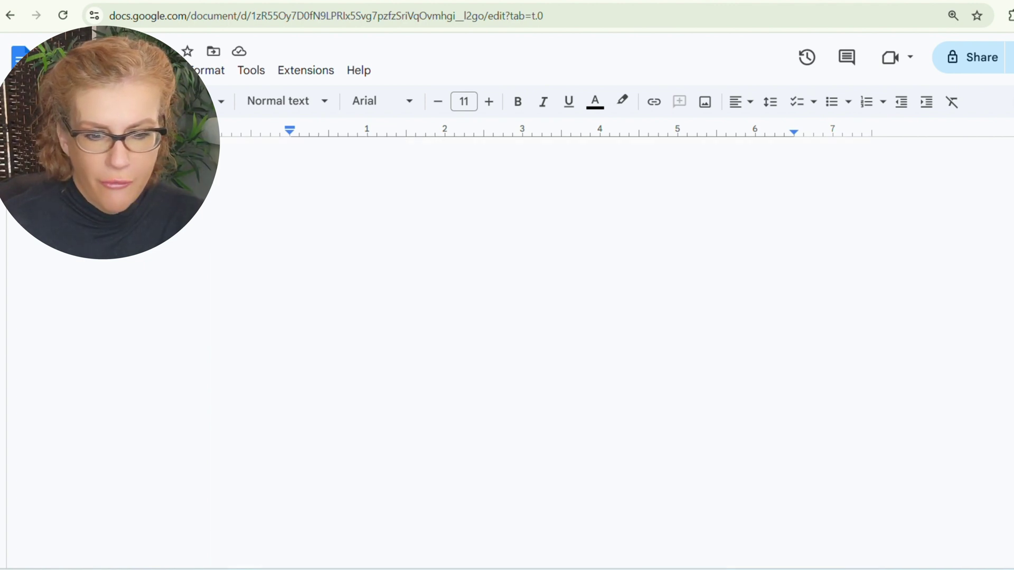
key(ctrl+plus)
key(ctrl+plus)
key(ctrl+plus)
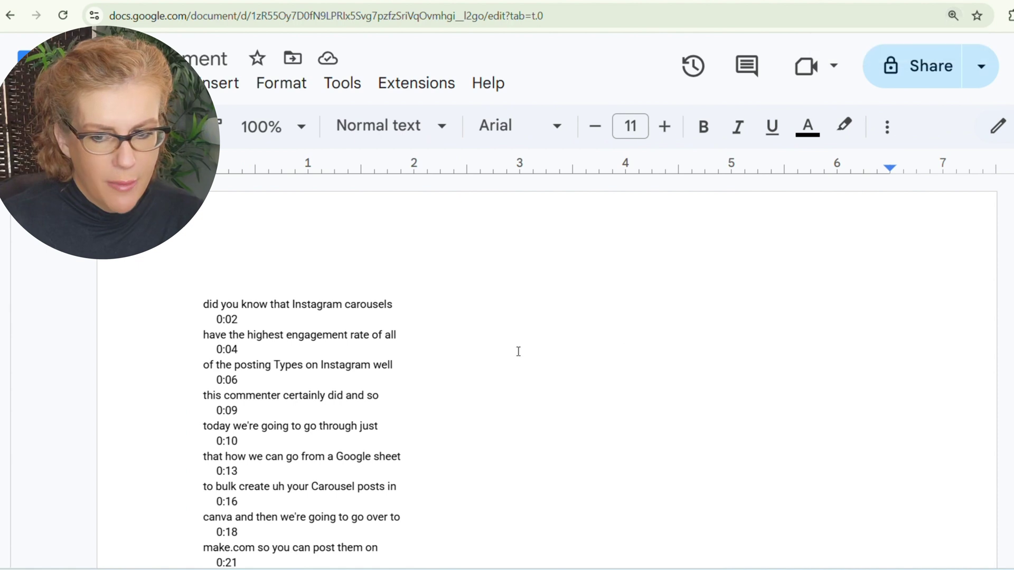
scroll(269, 311, down, 4)
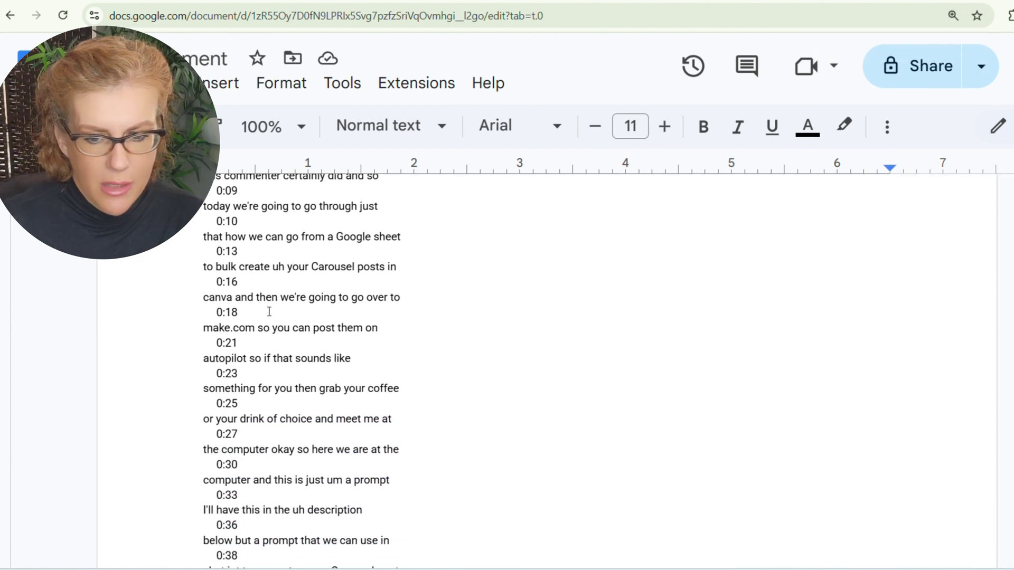
scroll(267, 310, up, 4)
- Rename the transcript document as "Carousel transcript."
click(158, 59)
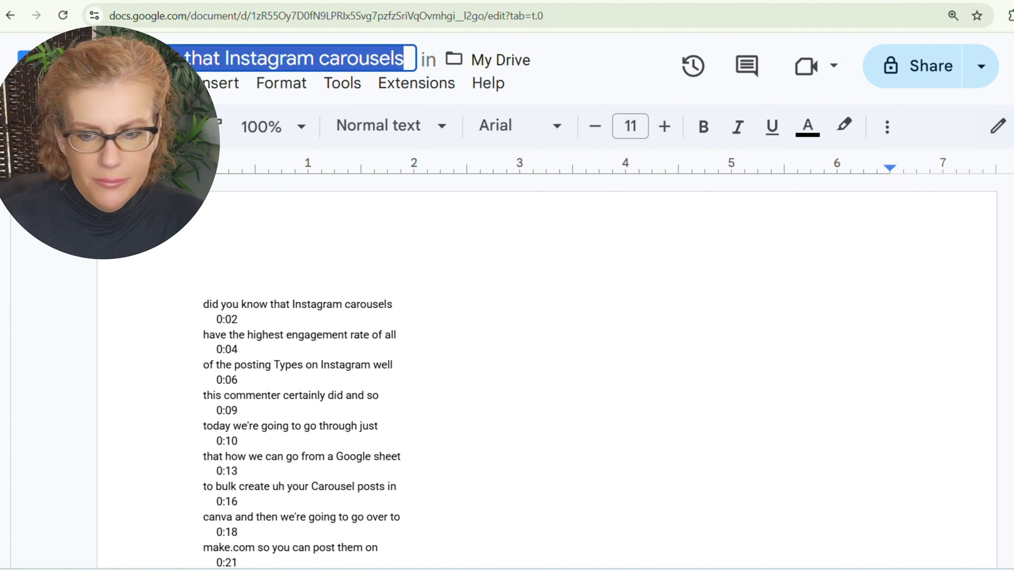
key(Escape)
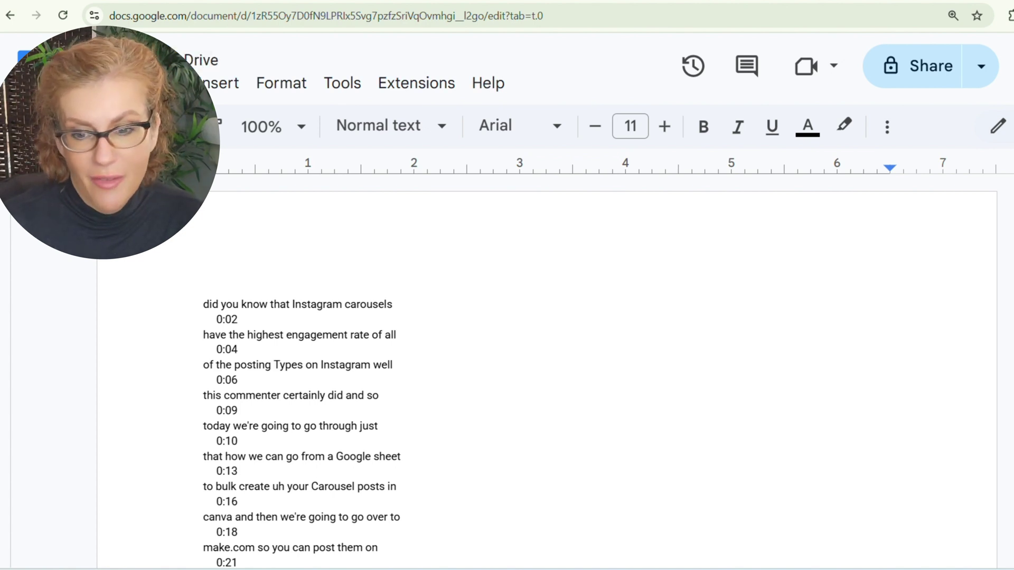
text(arousel t)
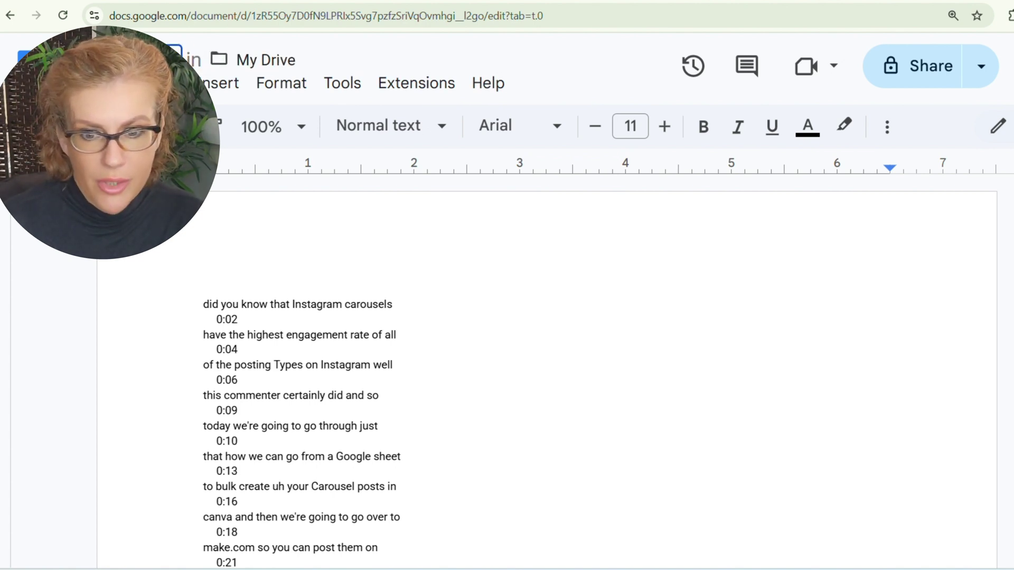
text(ranscri)
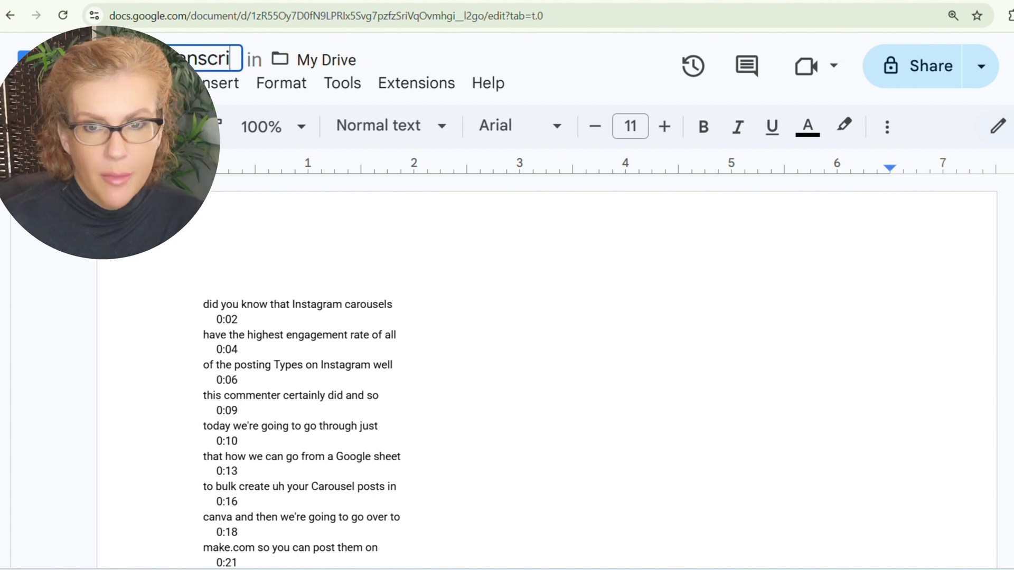
text(pt.)
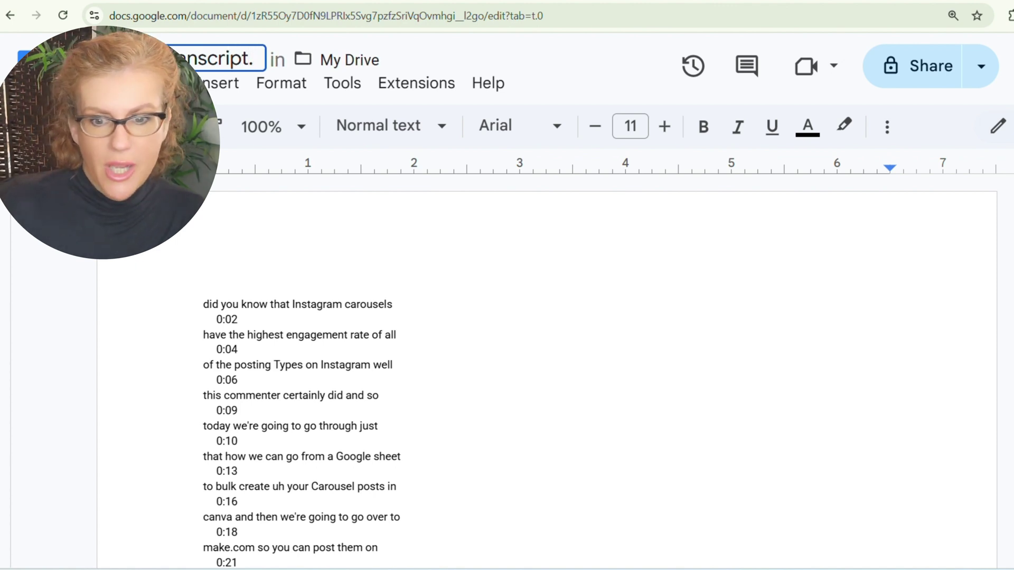
click(399, 259)
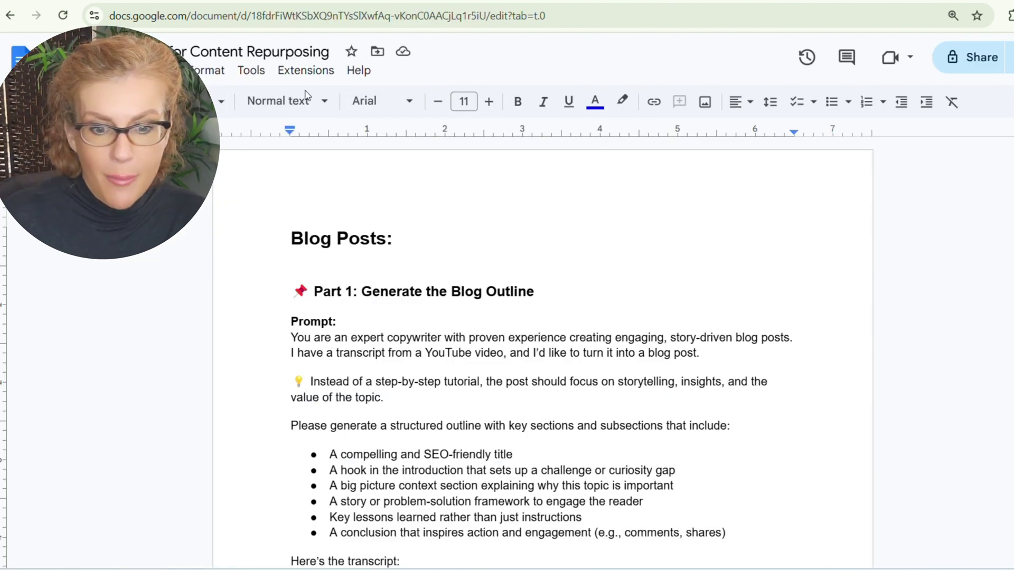
- Examine the Part 1 blog outline prompt and the Part 2 bullet points prompt in the Content Repurposing document
scroll(368, 304, down, 3)
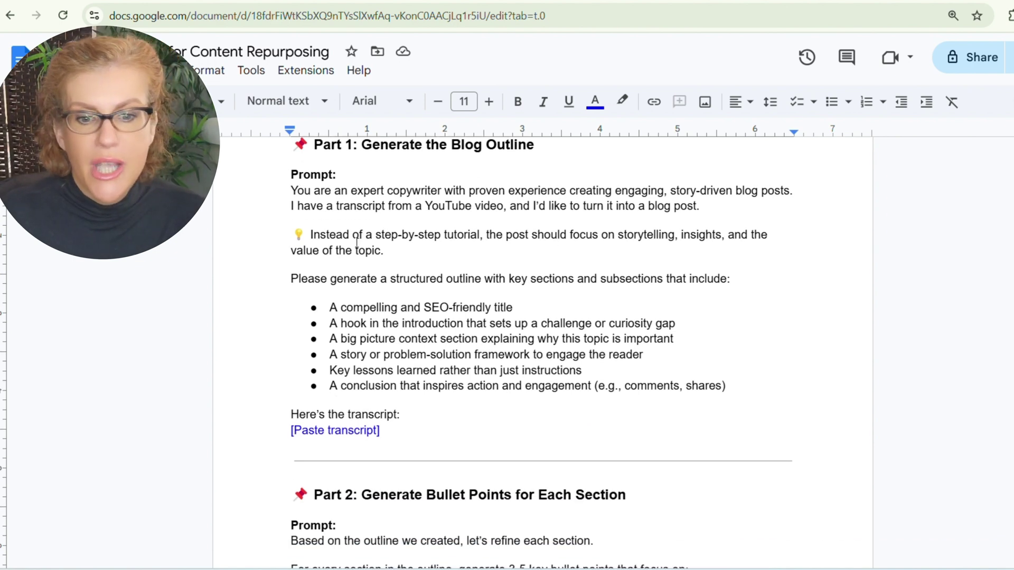
drag(376, 236, 479, 236)
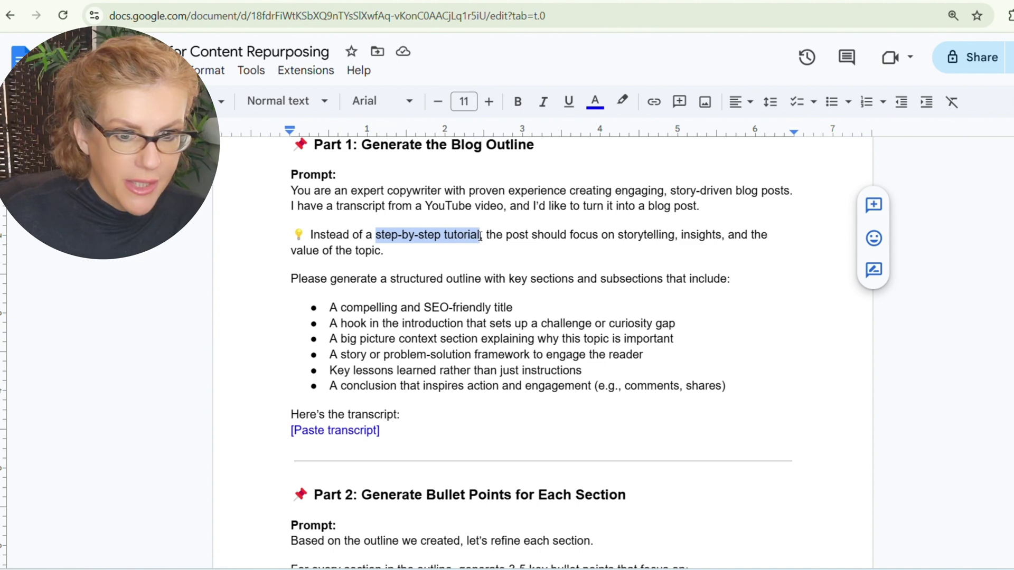
click(437, 269)
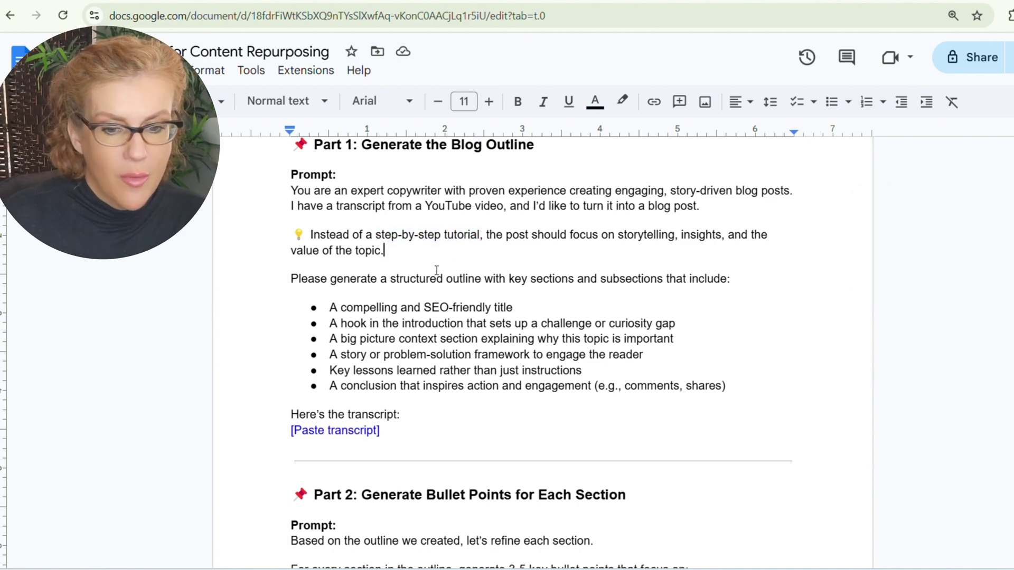
click(342, 430)
scroll(457, 439, down, 4)
drag(362, 275, 491, 304)
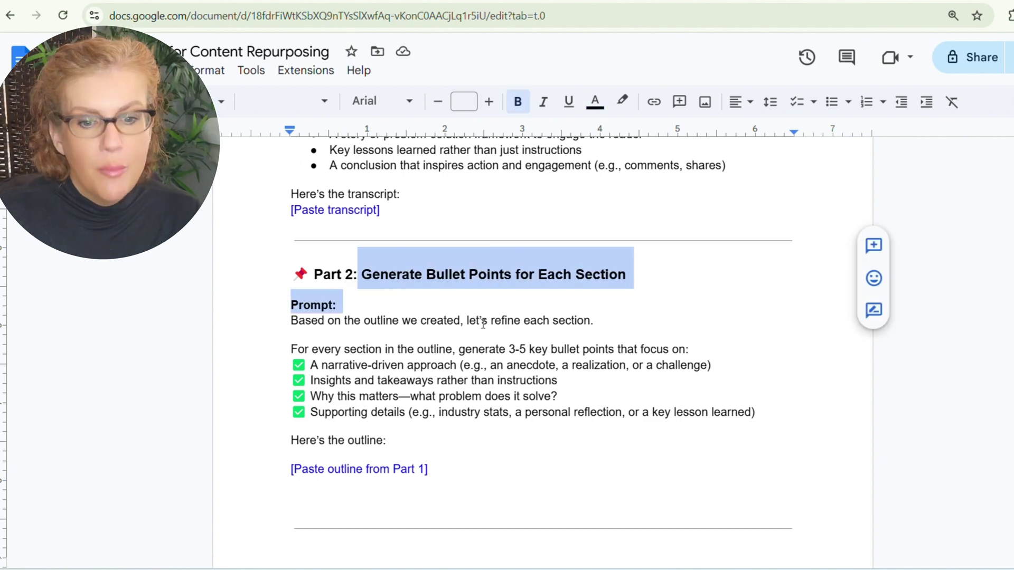
click(481, 320)
- Examine the Part 3 prompt for writing the full blog post, including its tone, sentence mix and reading level instructions
scroll(494, 369, down, 4)
scroll(496, 380, down, 3)
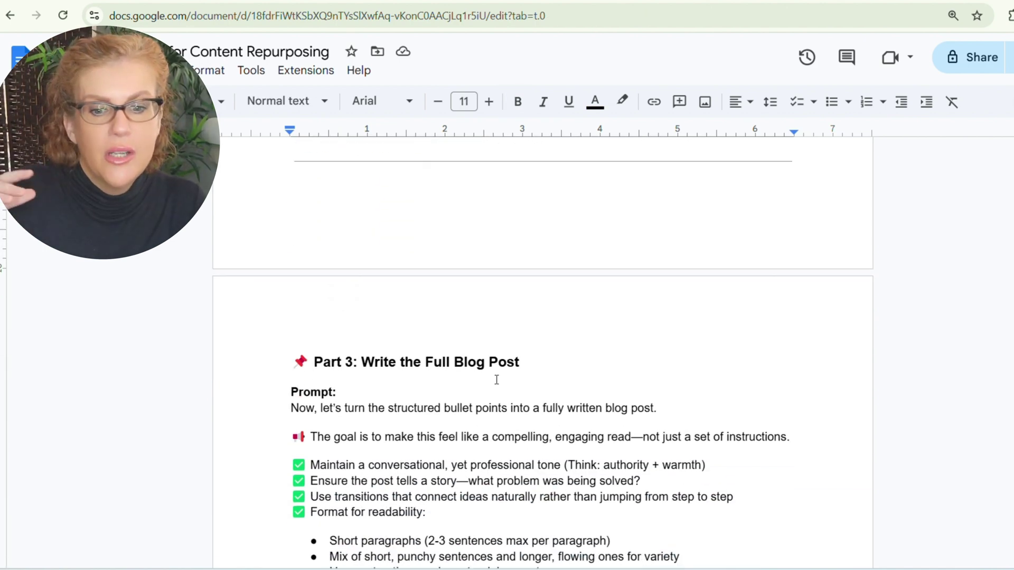
scroll(465, 349, down, 1)
scroll(436, 355, down, 3)
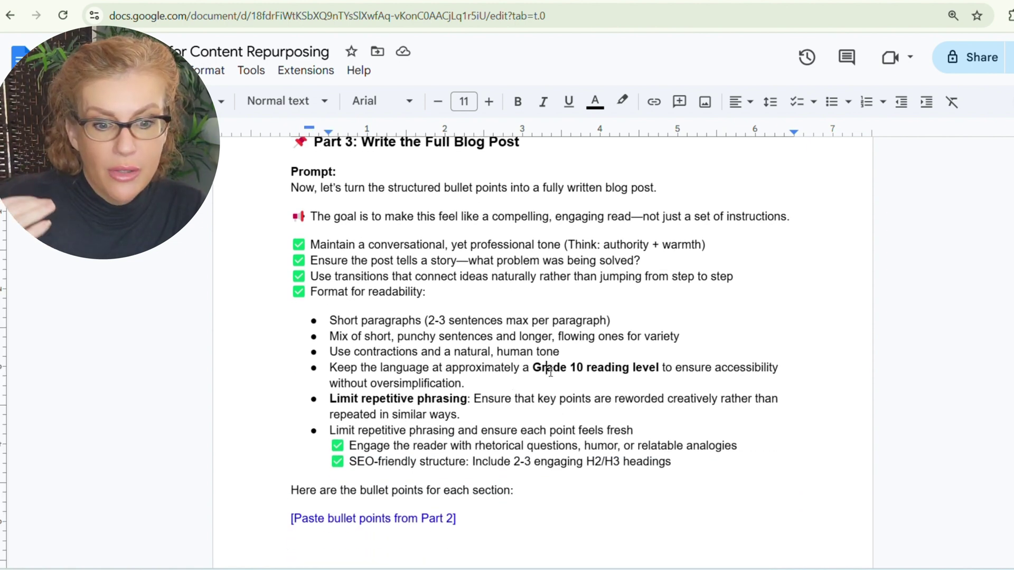
drag(546, 368, 628, 368)
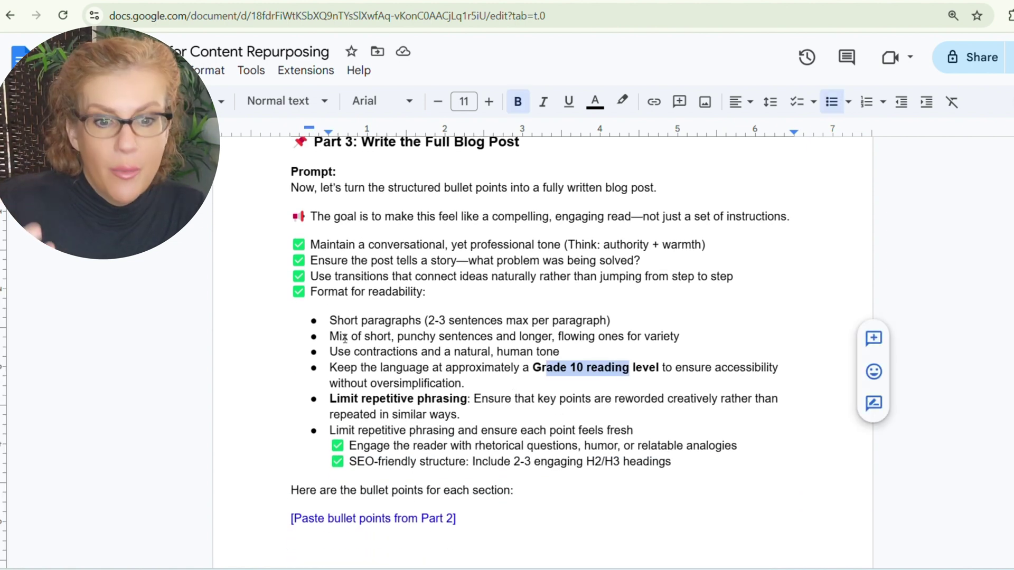
drag(343, 337, 630, 337)
click(527, 383)
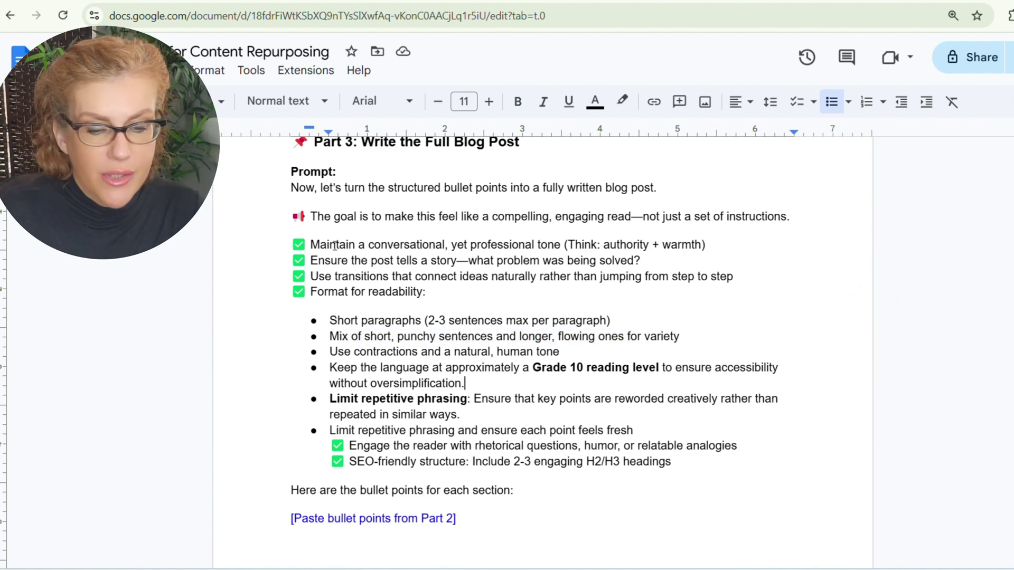
scroll(401, 423, up, 2)
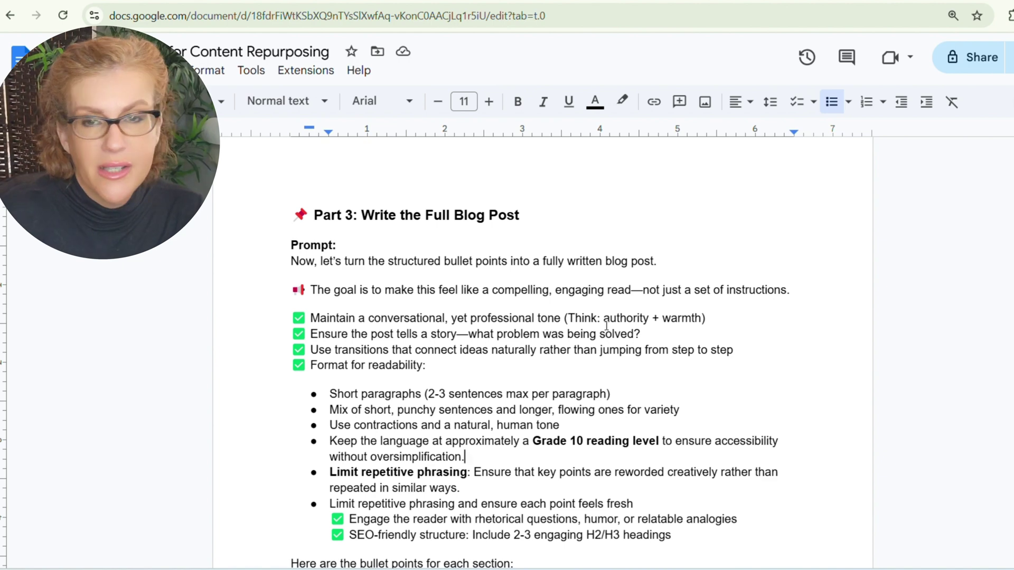
- Copy the Part 1 blog outline prompt, from "You are an expert copywriter" through "Here's the transcript:"
scroll(606, 325, up, 15)
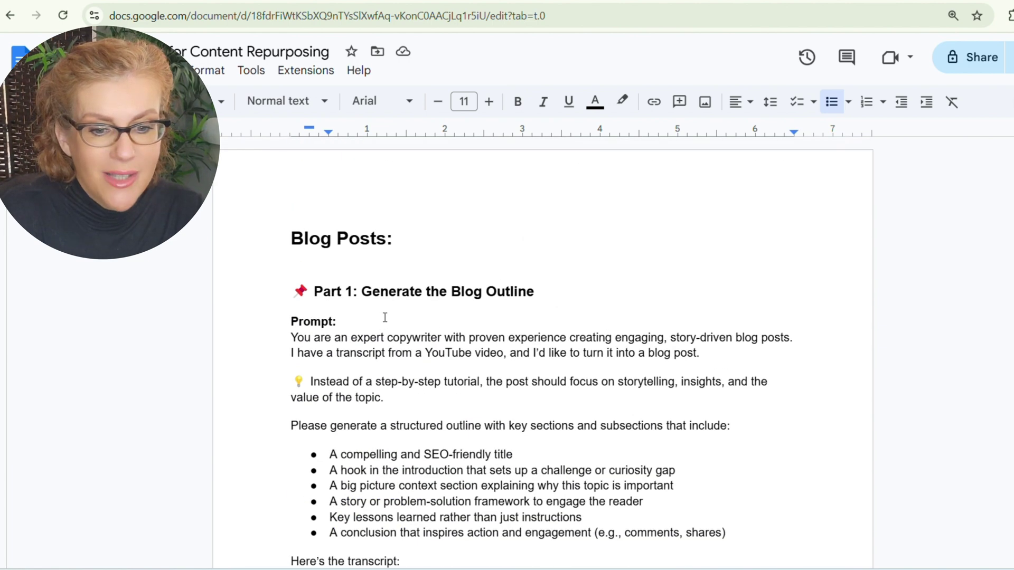
drag(295, 338, 429, 489)
scroll(480, 374, down, 1)
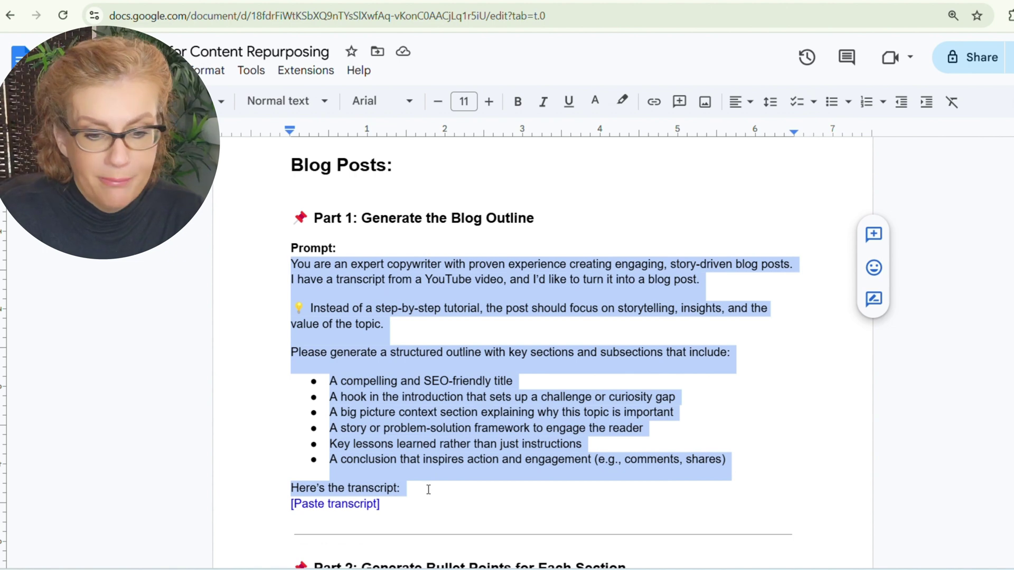
scroll(672, 396, down, 1)
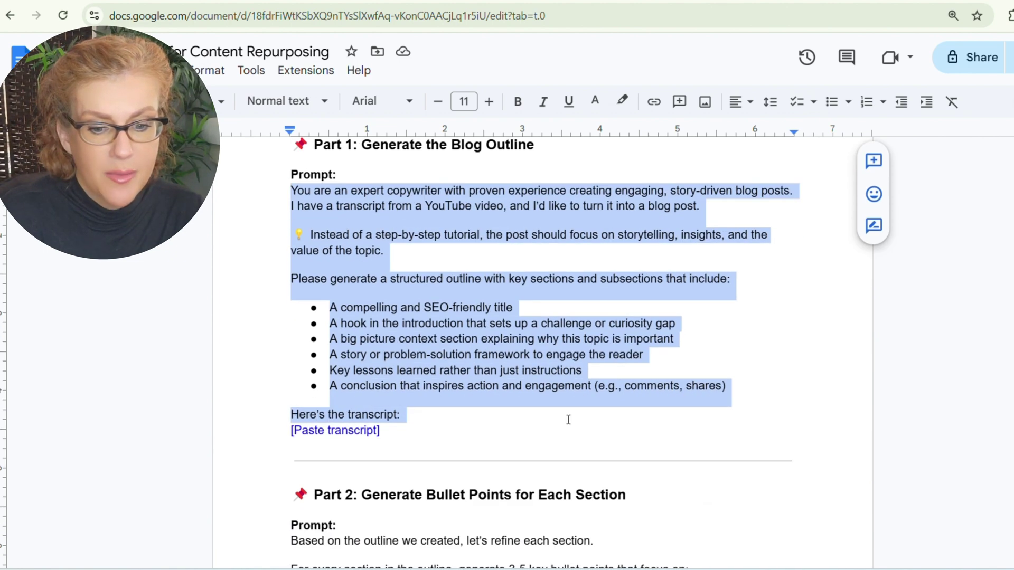
- Switch to ChatGPT, paste the blog outline prompt into a new message, and add a blank line after "Here's the transcript:"
click(480, 4)
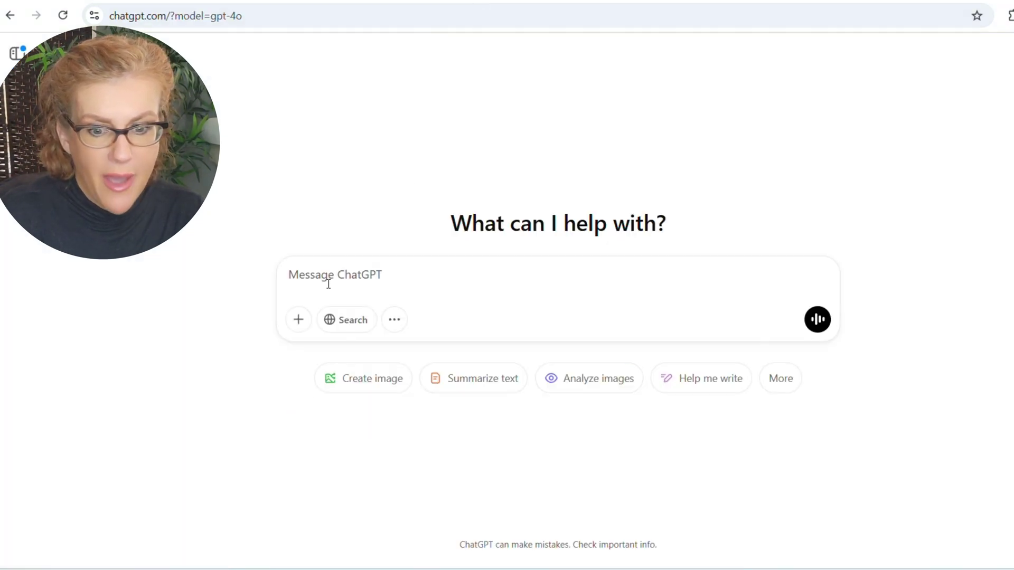
key(ctrl+v)
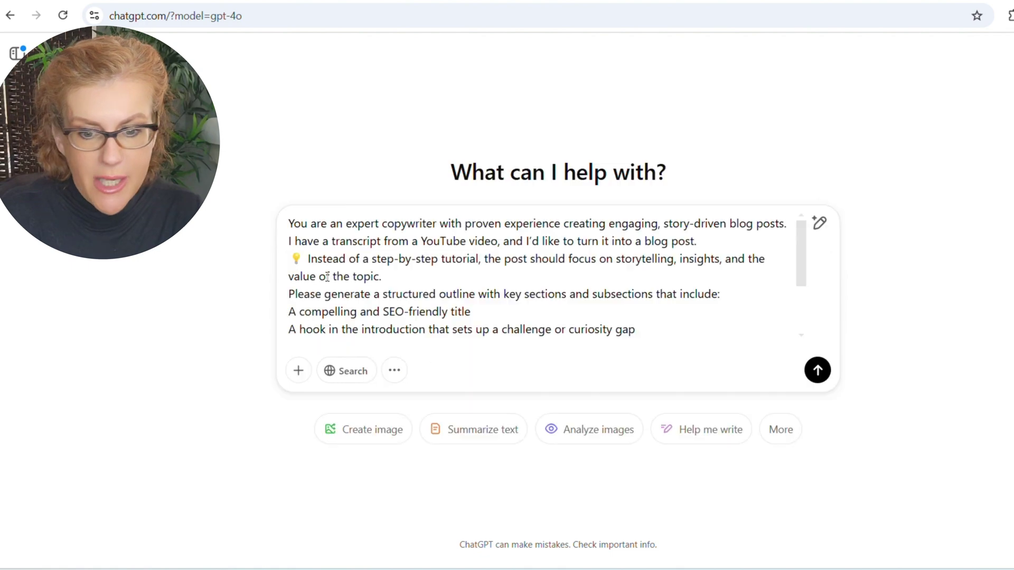
scroll(442, 285, down, 2)
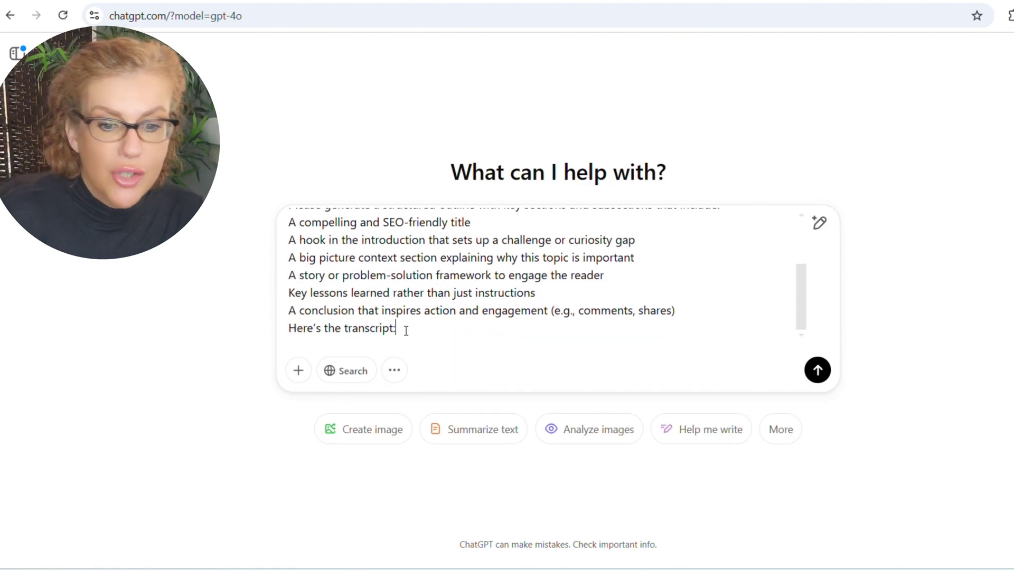
scroll(406, 330, up, 2)
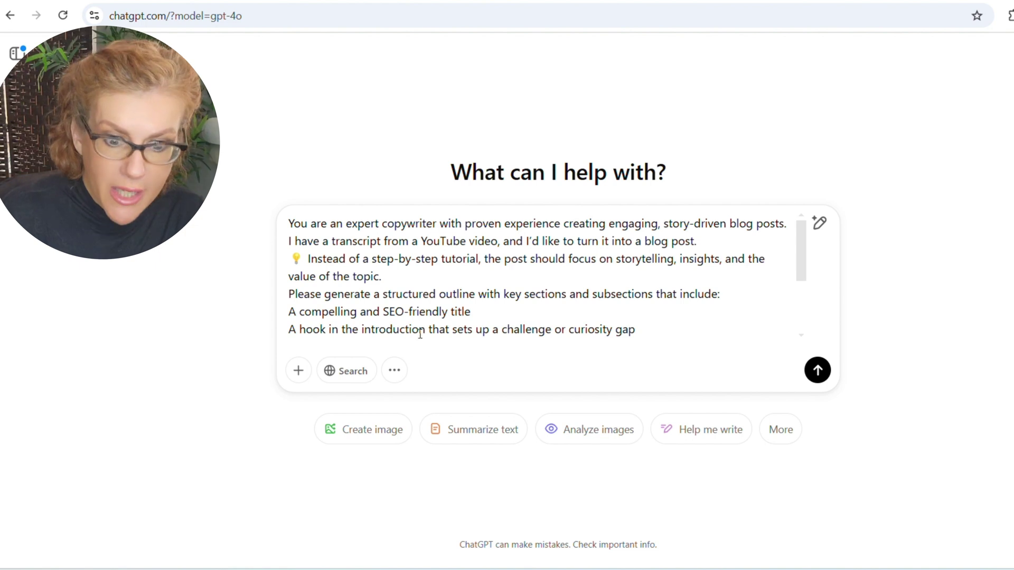
scroll(473, 306, down, 2)
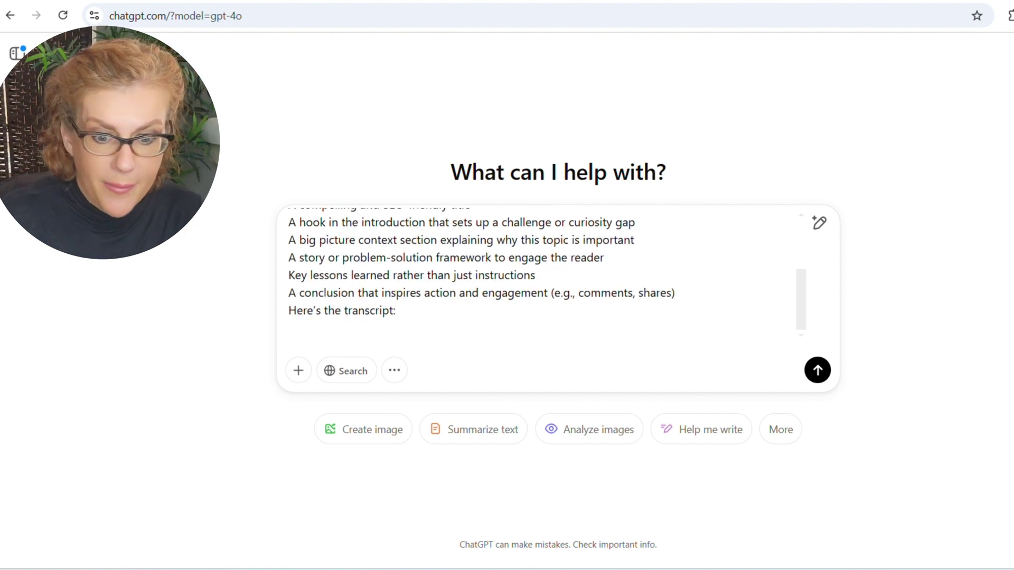
- Copy the entire Instagram carousel transcript from its Google Docs document and return to the ChatGPT message
key(ctrl+Tab)
key(ctrl+a)
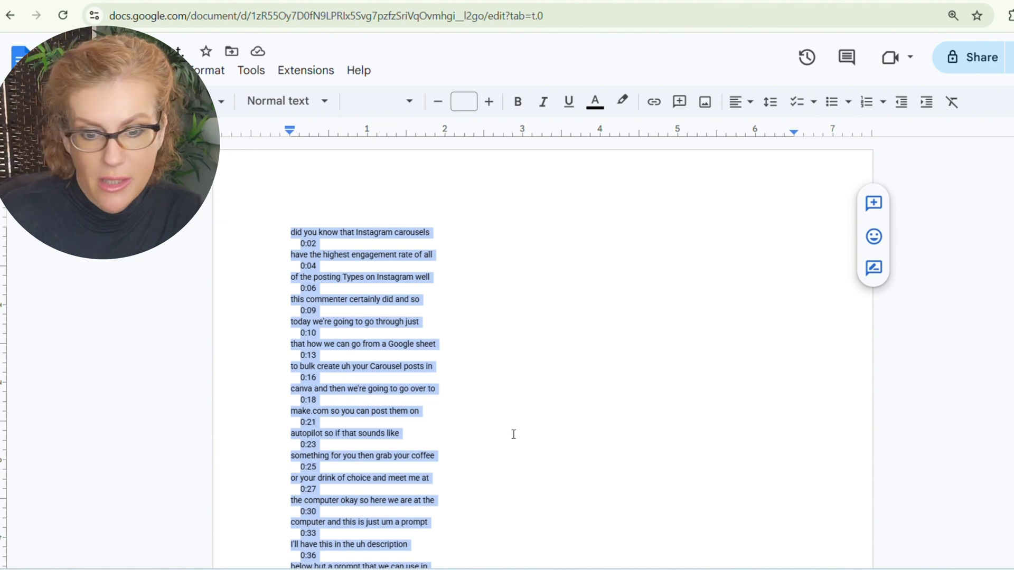
key(ctrl+Tab)
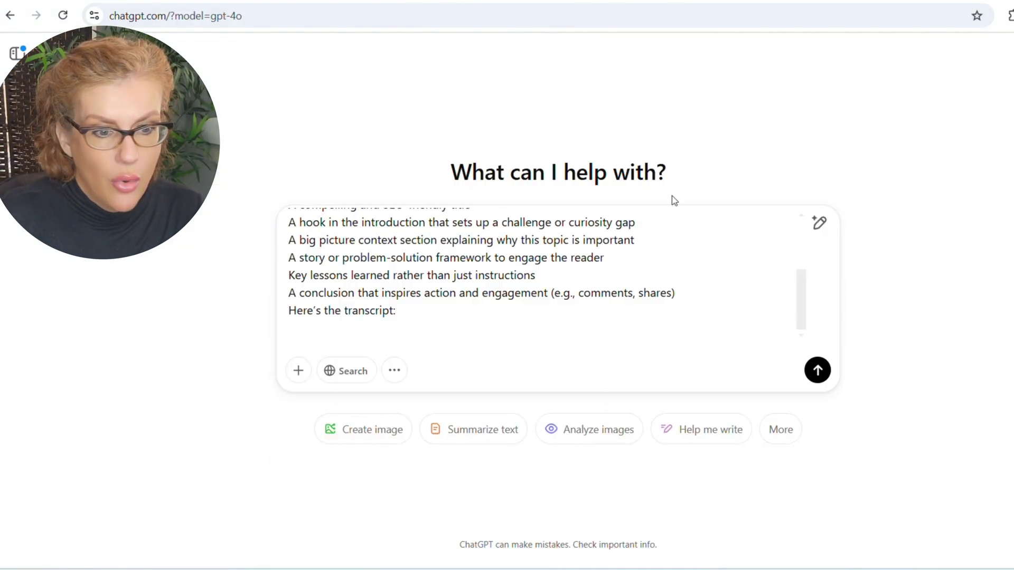
- Paste the transcript below "Here's the transcript:" and send the blog outline prompt
scroll(311, 343, up, 3)
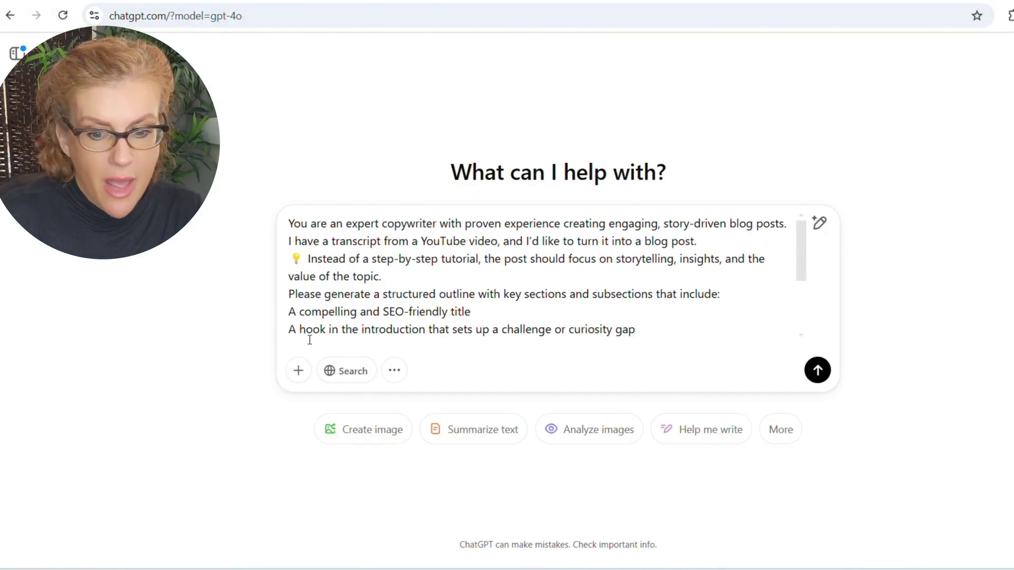
scroll(479, 312, down, 3)
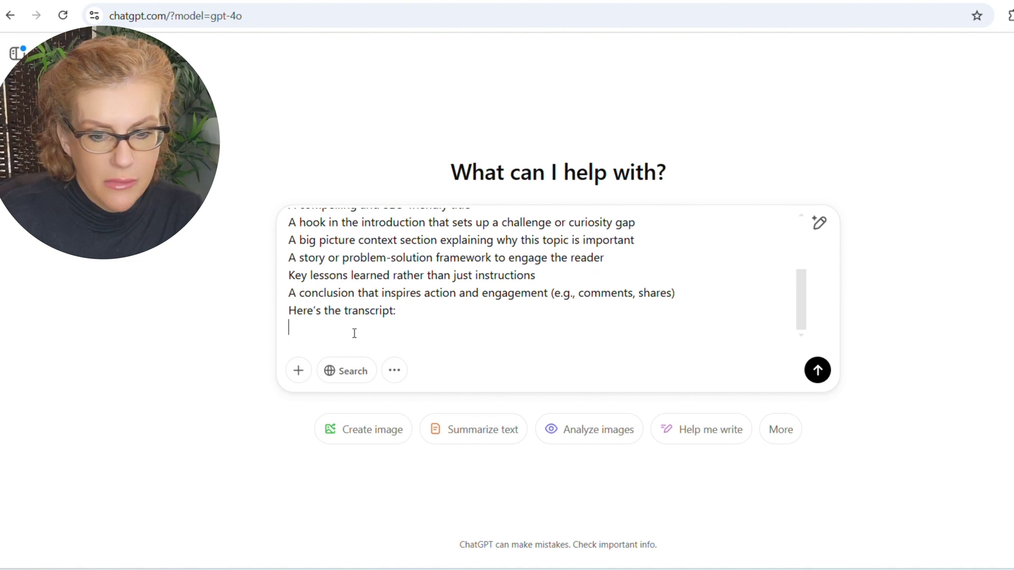
scroll(354, 333, up, 5)
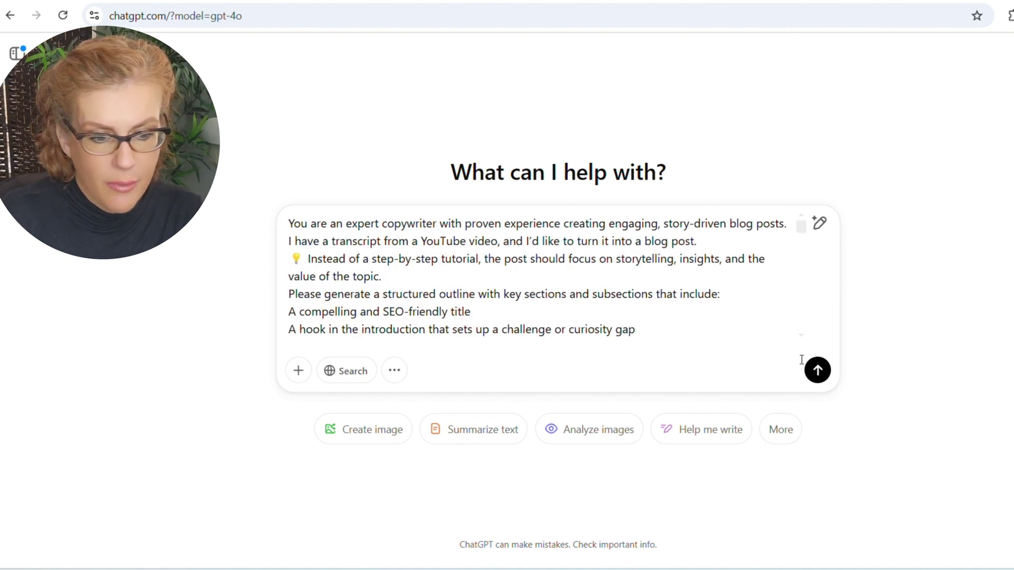
click(818, 370)
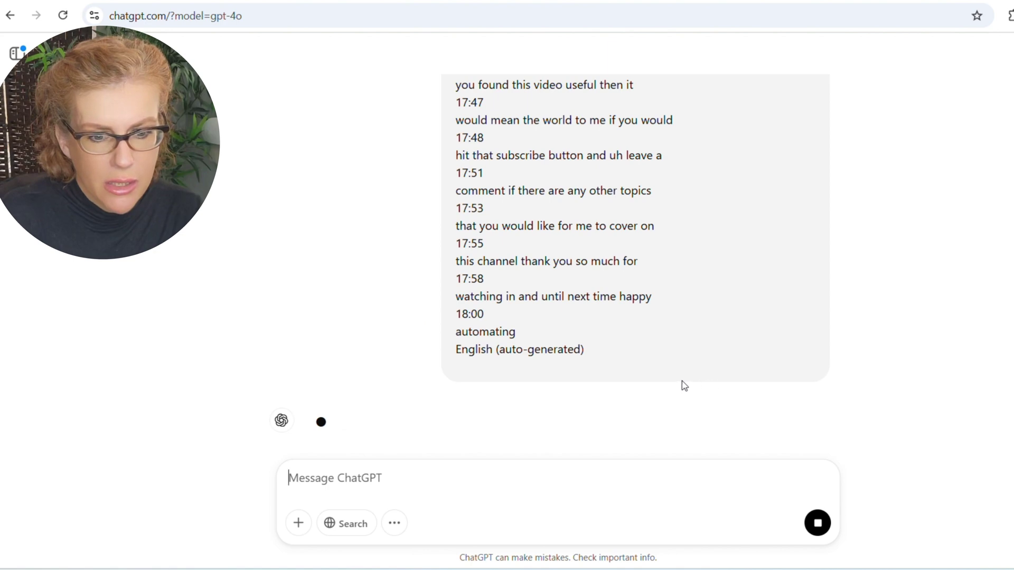
- Read the generated outline's title, introduction, "Why This Matters" and "The Story" sections
scroll(505, 380, down, 1)
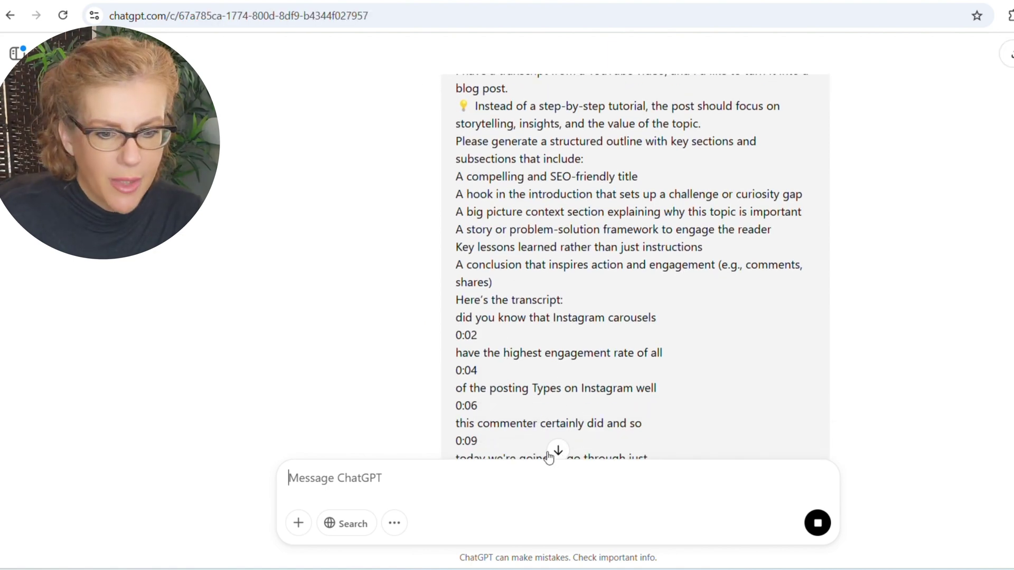
click(557, 451)
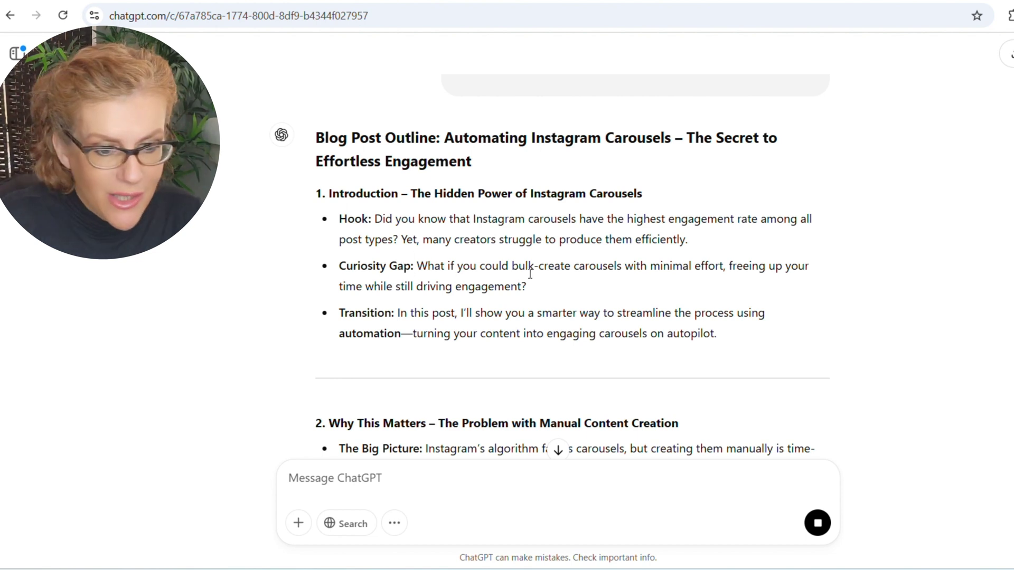
scroll(544, 288, down, 1)
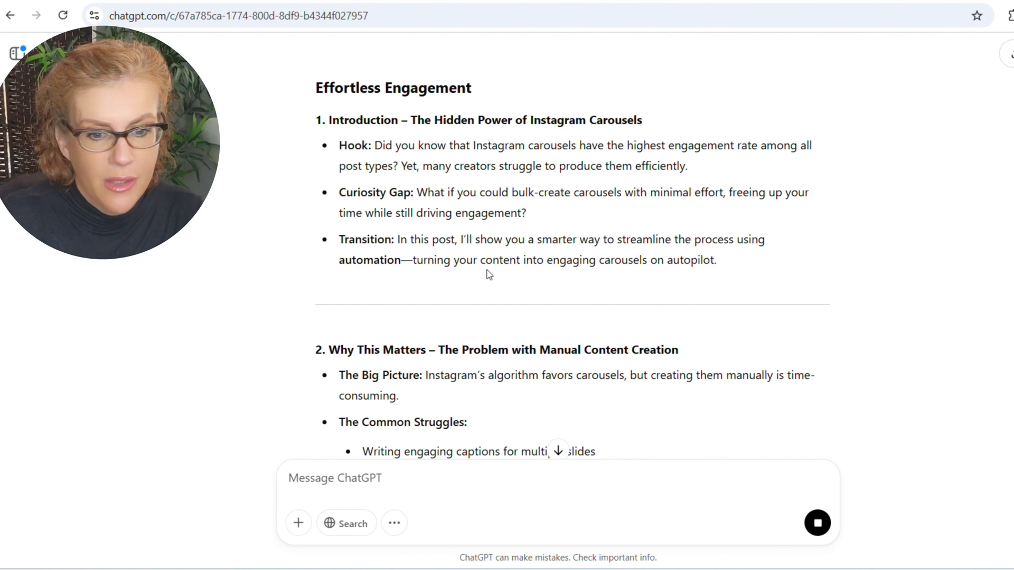
scroll(464, 280, down, 3)
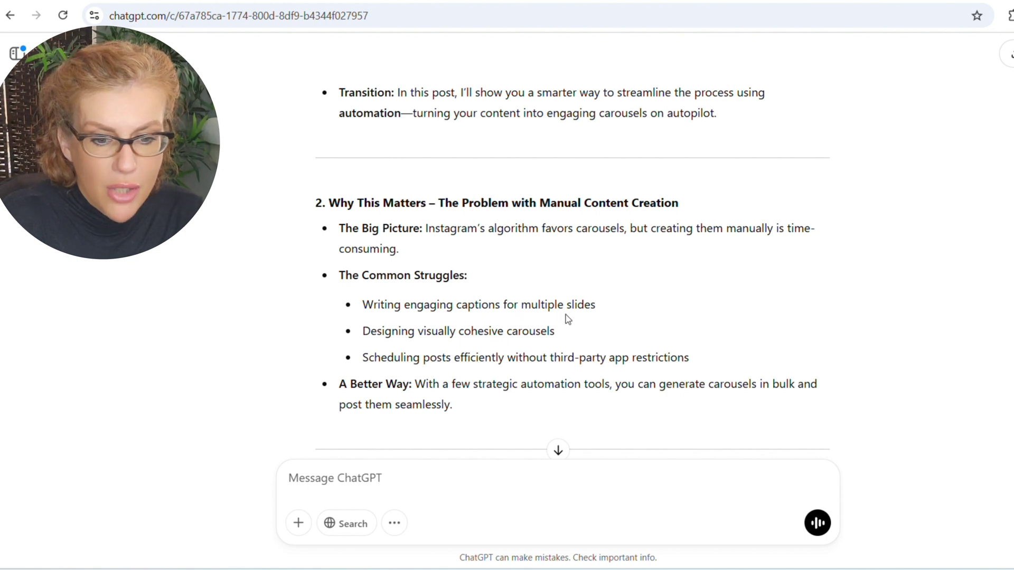
scroll(412, 376, down, 1)
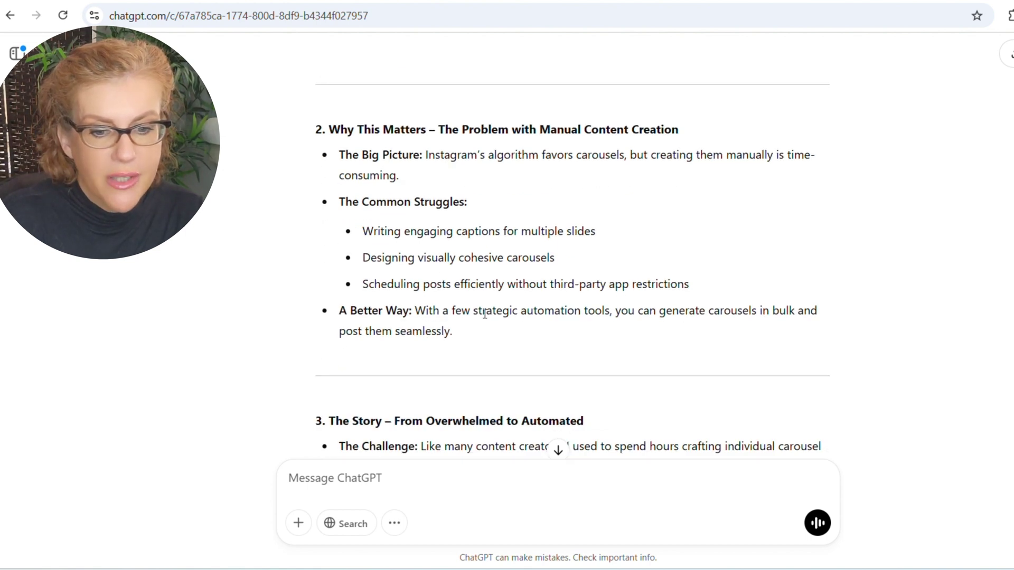
scroll(555, 314, down, 3)
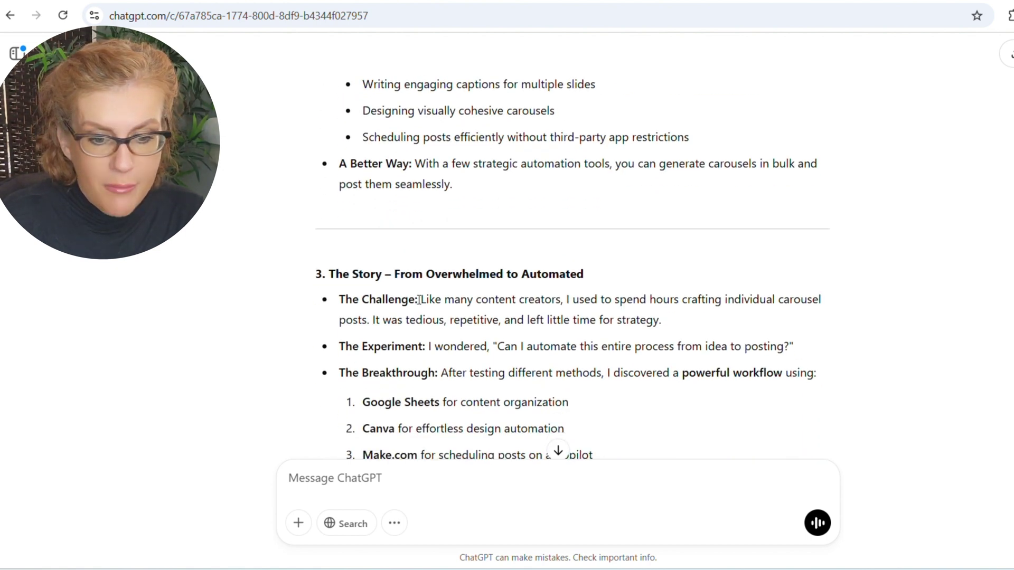
scroll(403, 306, down, 1)
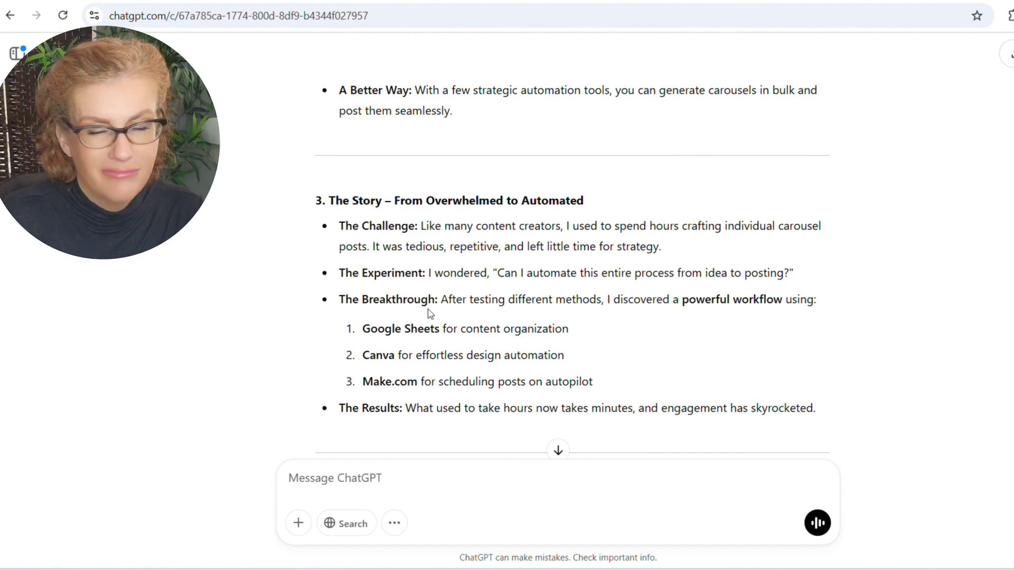
scroll(443, 315, down, 1)
scroll(443, 316, down, 2)
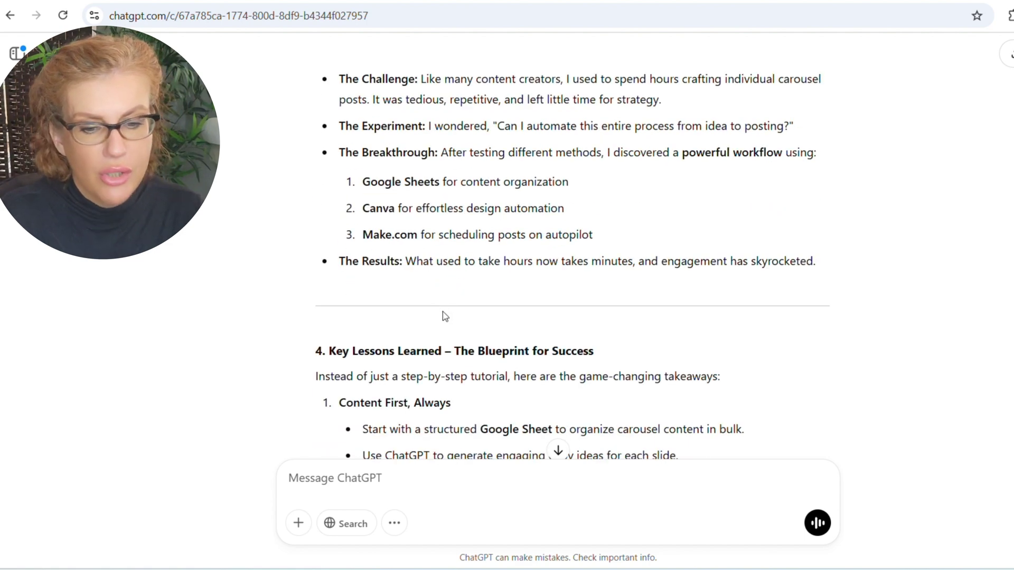
- Review the outline's "Key Lessons Learned", "How to Get Started" and "Final Thoughts" sections
scroll(473, 310, down, 3)
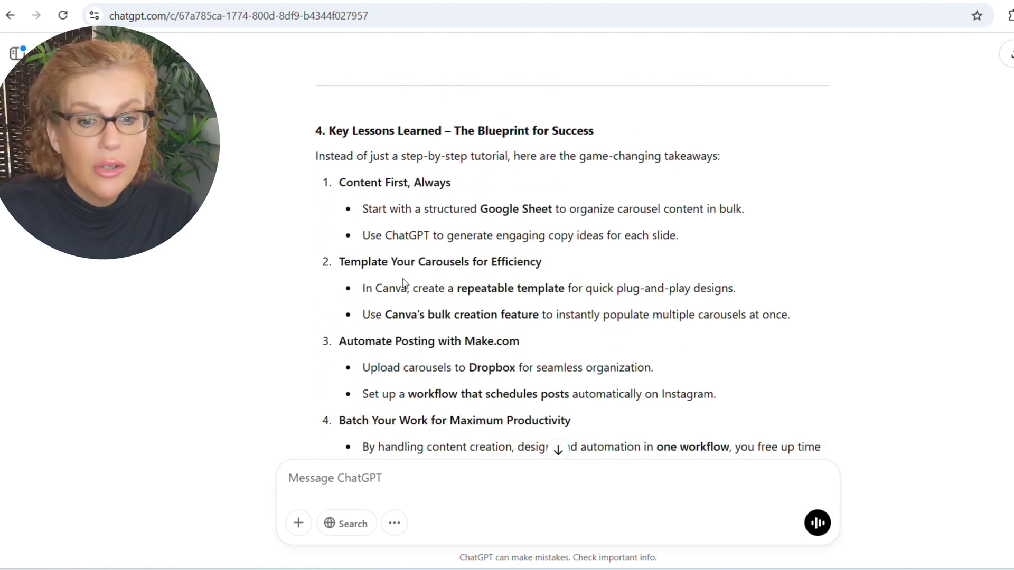
scroll(460, 326, down, 1)
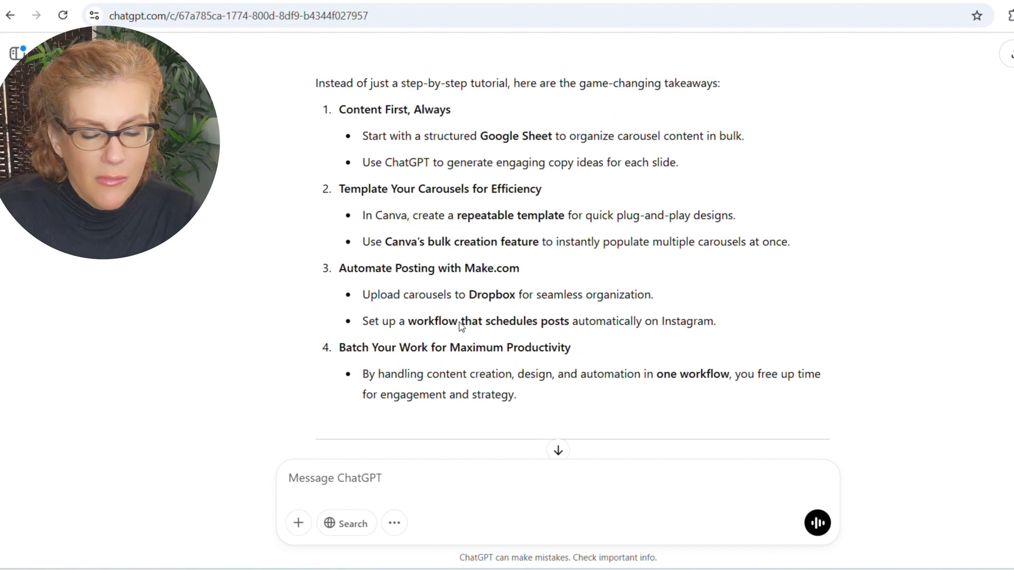
scroll(395, 292, down, 5)
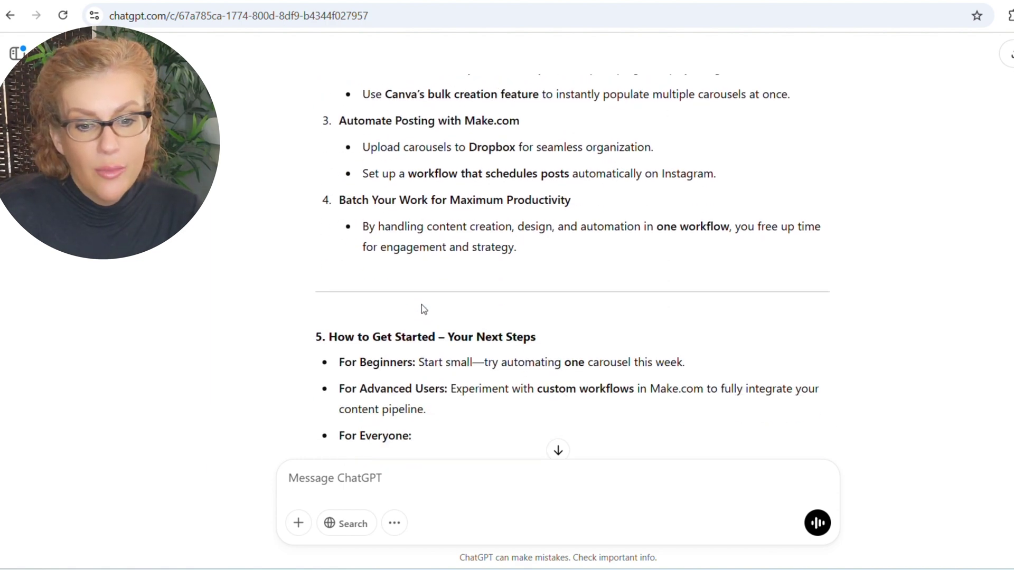
scroll(436, 271, down, 1)
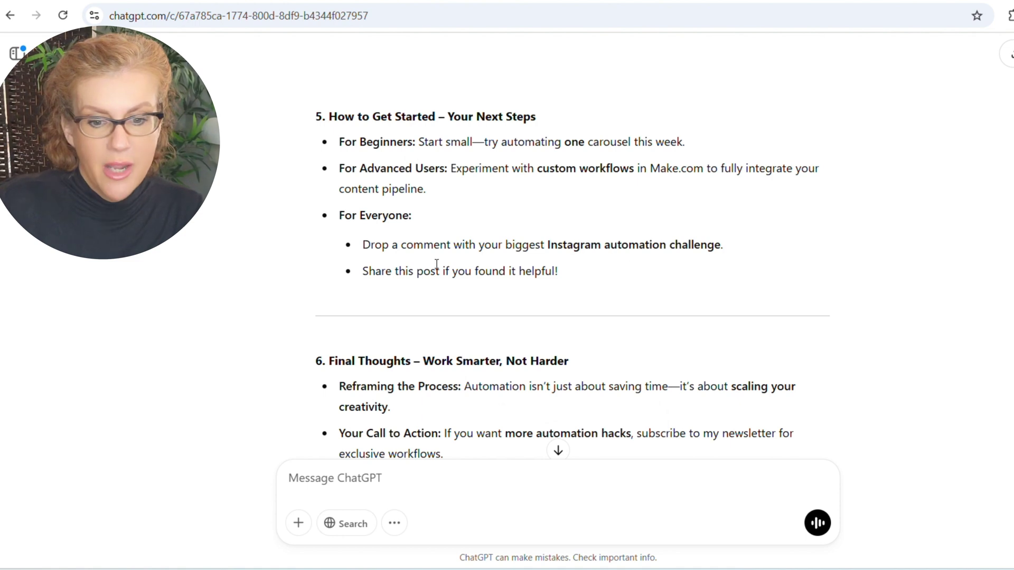
scroll(436, 264, down, 1)
scroll(422, 248, down, 1)
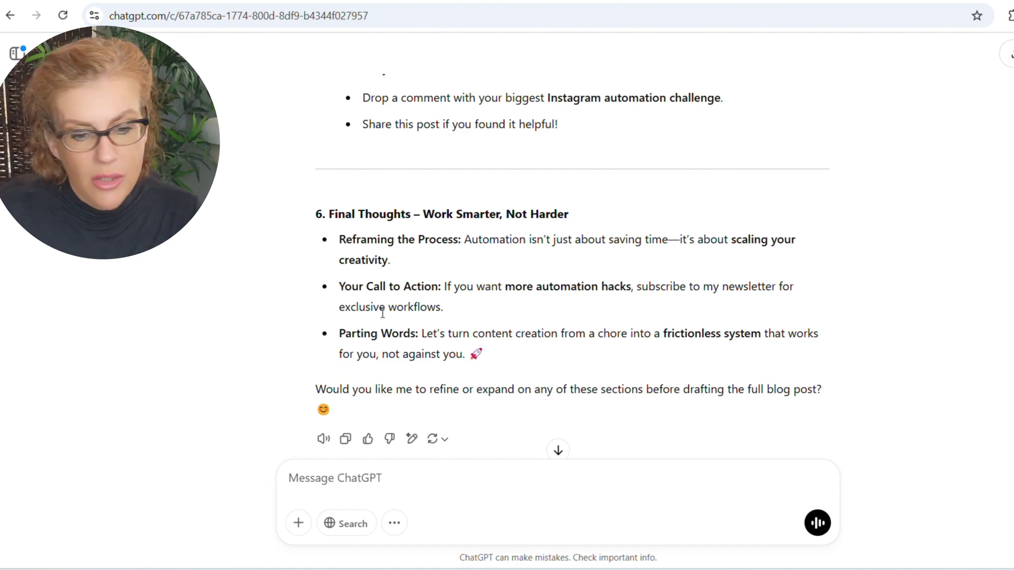
- Switch to the Content Repurposing document and copy the Part 2 prompt, from "Based on the outline we created" through "Here's the outline:"
mouse_move(648, 568)
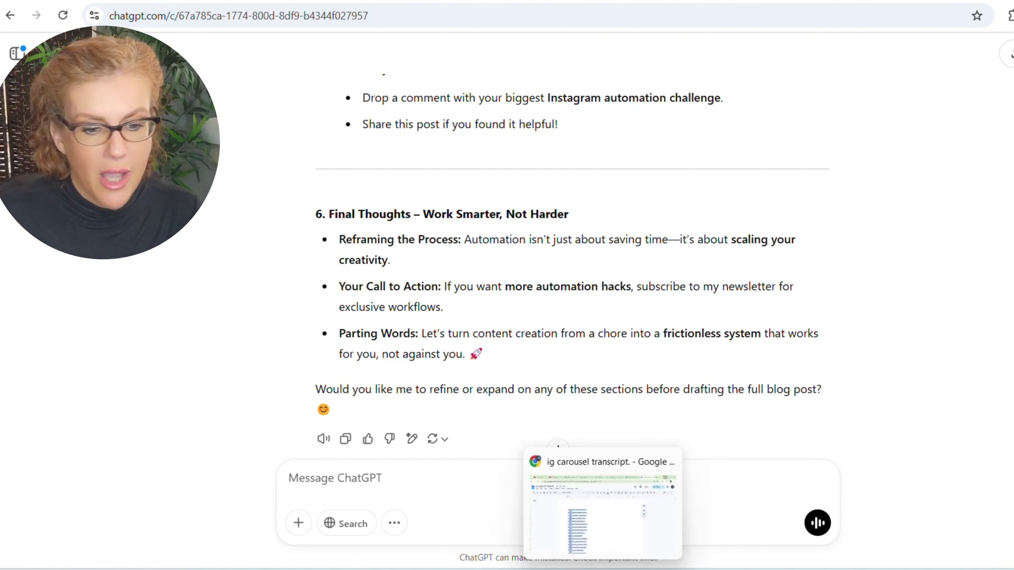
click(601, 544)
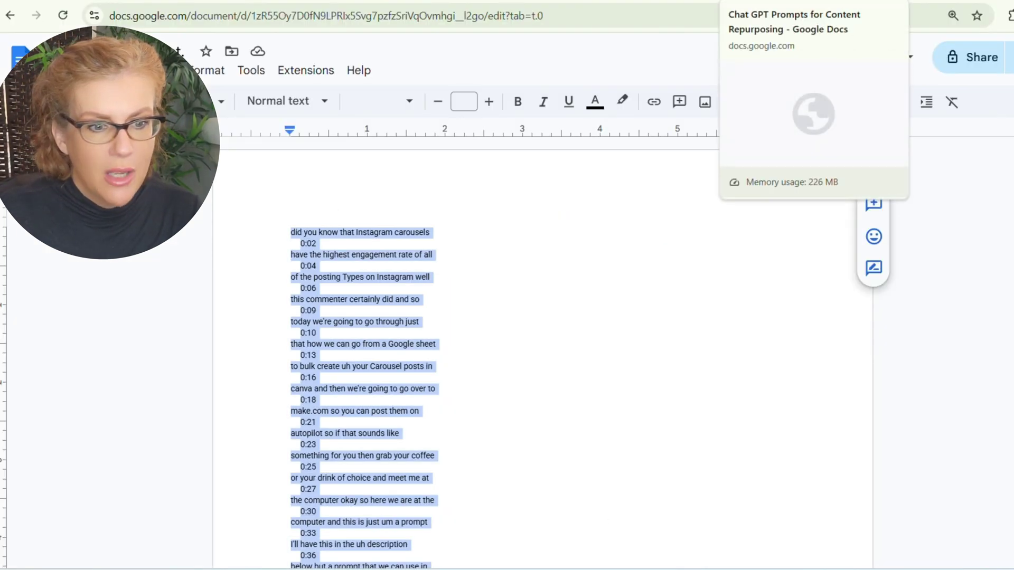
click(760, 1)
scroll(411, 285, down, 4)
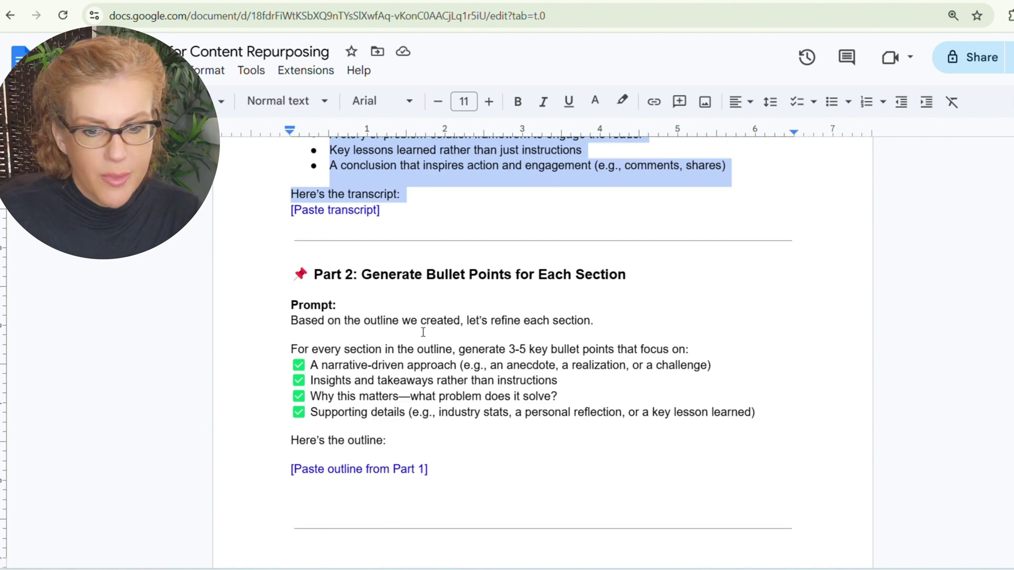
drag(330, 328, 599, 440)
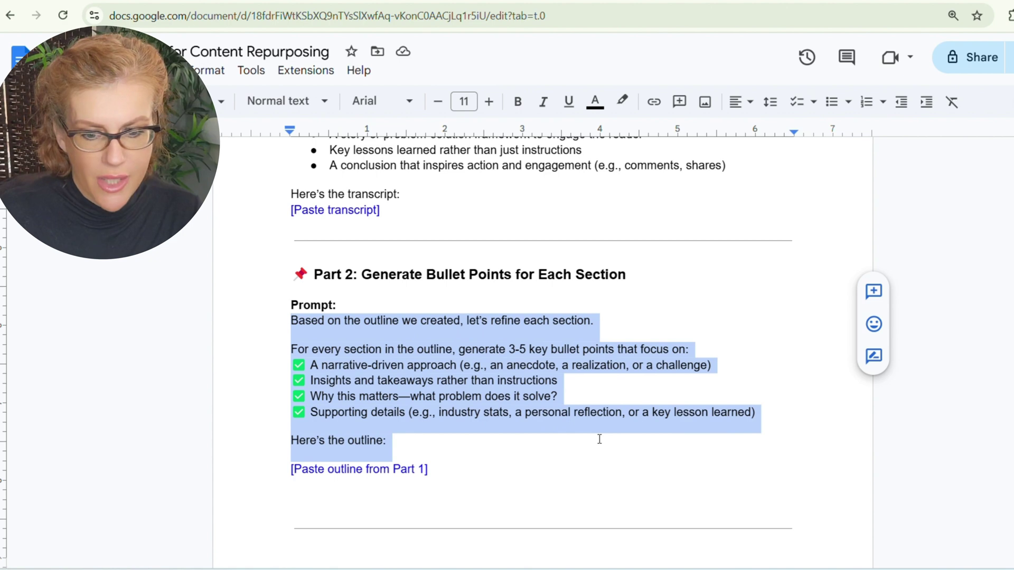
- Switch back to the ChatGPT conversation and paste the Part 2 bullet points prompt into a new message
mouse_move(635, 569)
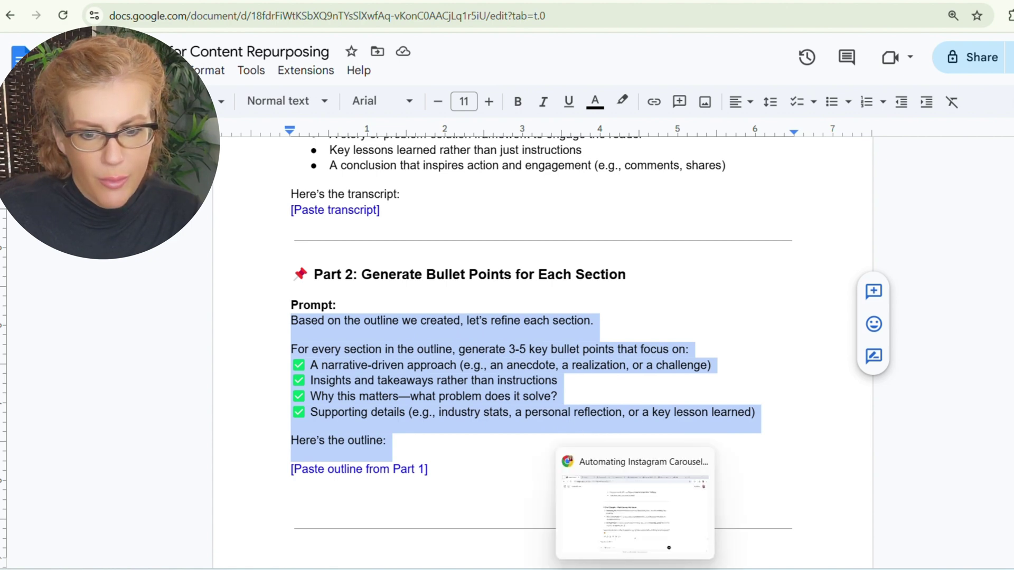
click(634, 510)
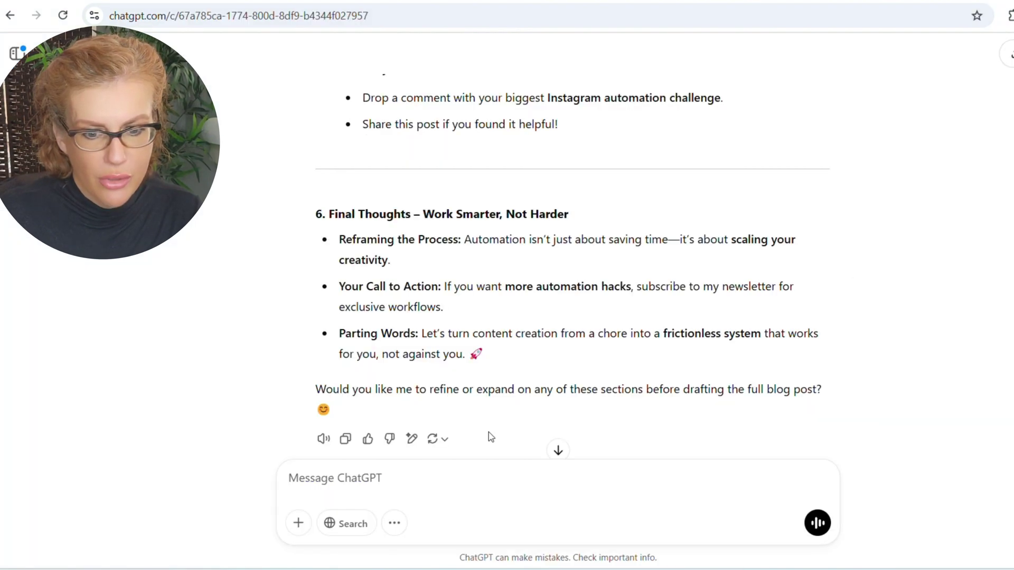
click(324, 480)
key(ctrl+v)
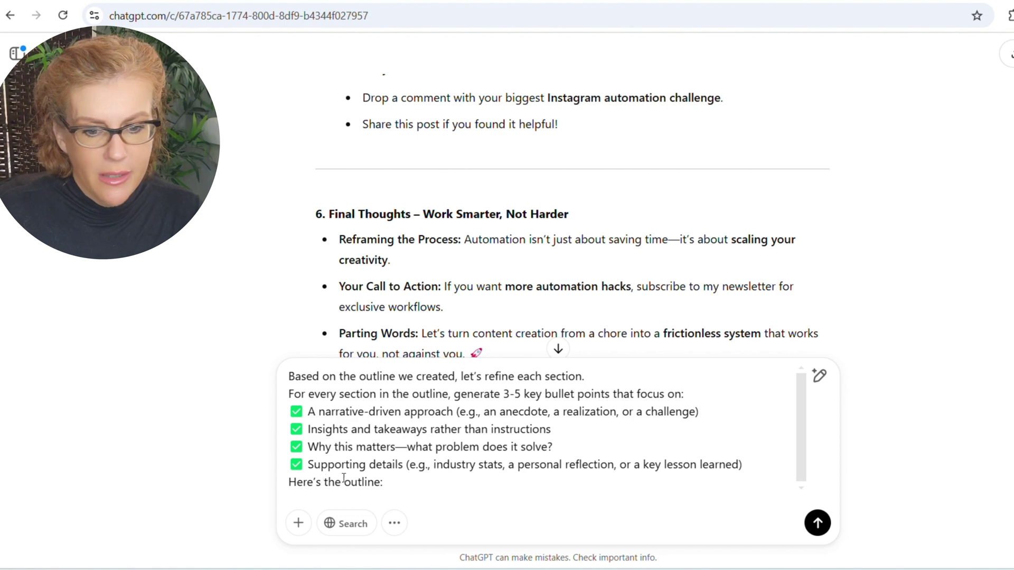
- Remove the "Here's the outline:" line from the pasted prompt, since the outline is already in the conversation, and send it
scroll(424, 272, up, 10)
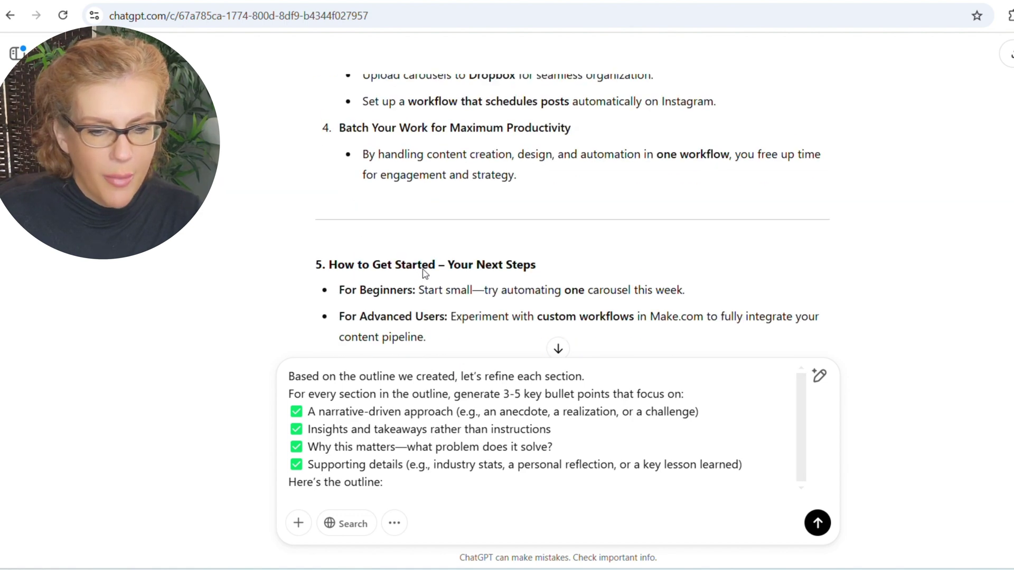
scroll(424, 272, up, 15)
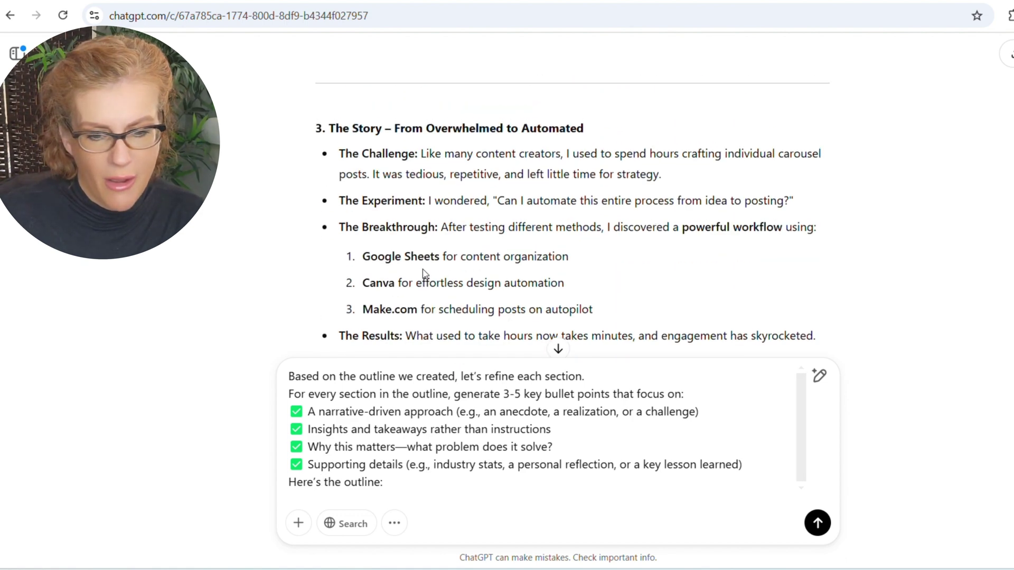
scroll(424, 272, up, 1)
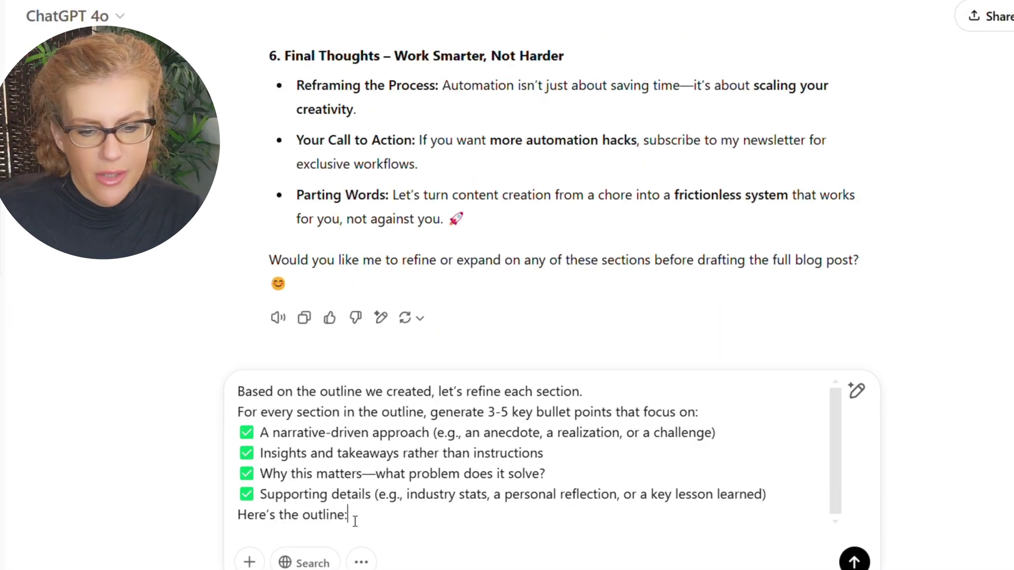
drag(355, 521, 237, 513)
key(BackSpace)
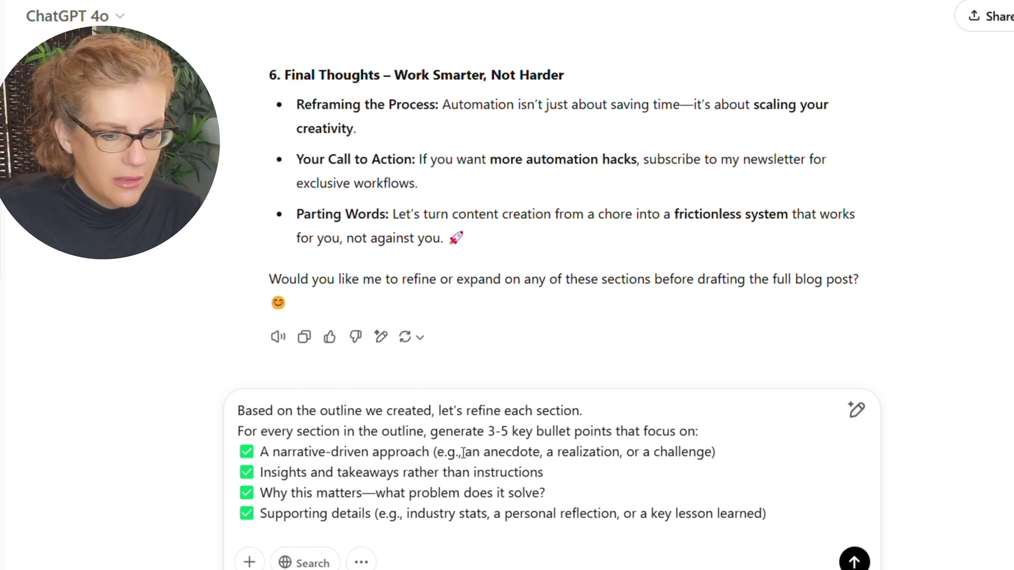
click(853, 561)
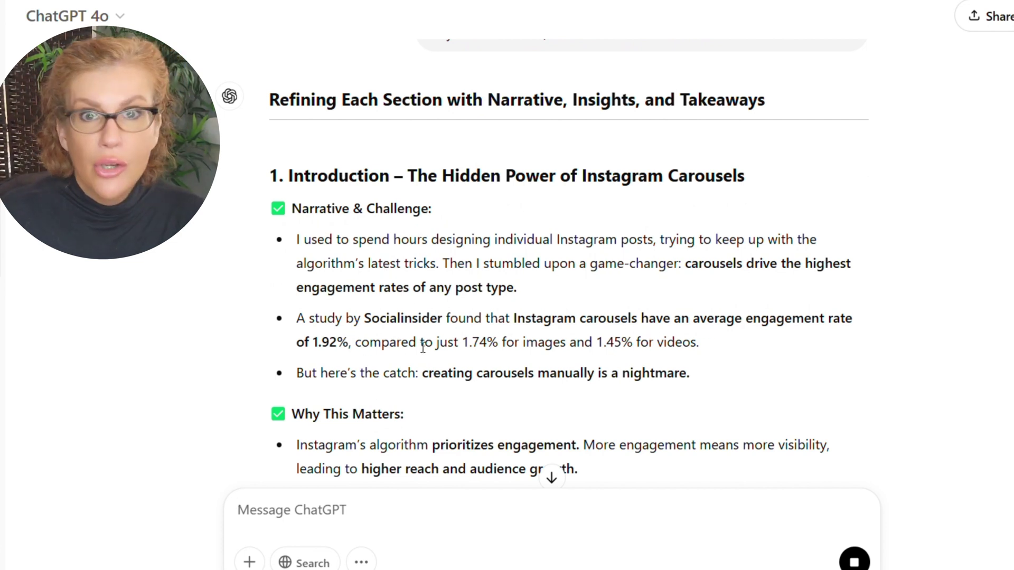
- Review the refined Introduction section, highlighting the engagement-rate comparison for images and videos and reading on to its key takeaways
drag(320, 342, 675, 342)
scroll(536, 348, down, 2)
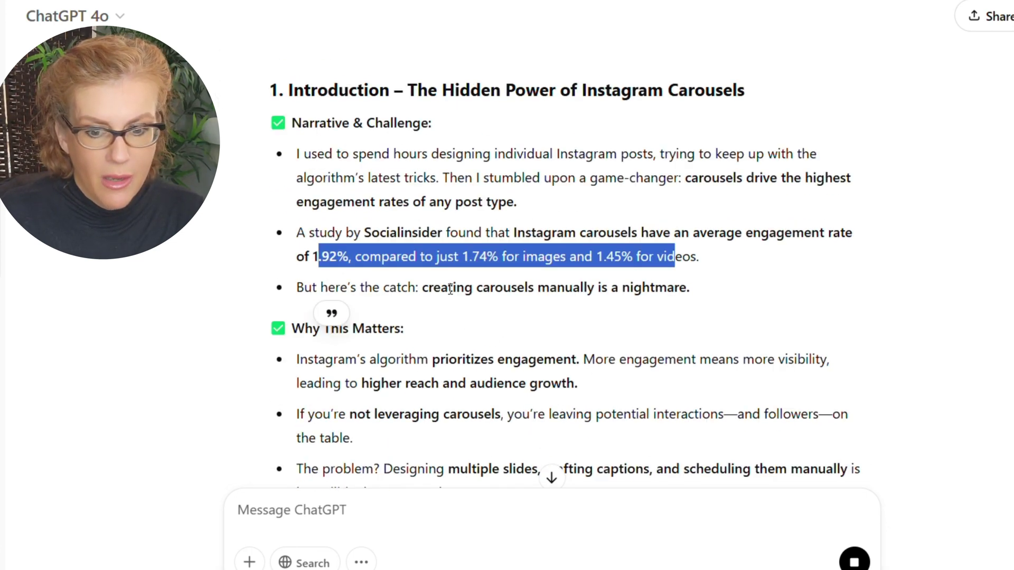
scroll(653, 309, down, 2)
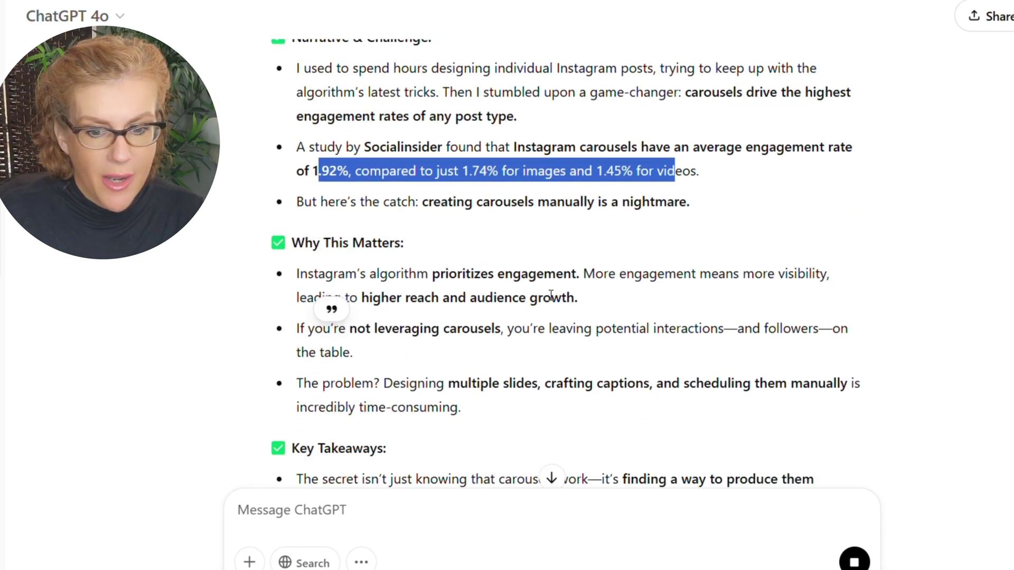
scroll(387, 254, down, 2)
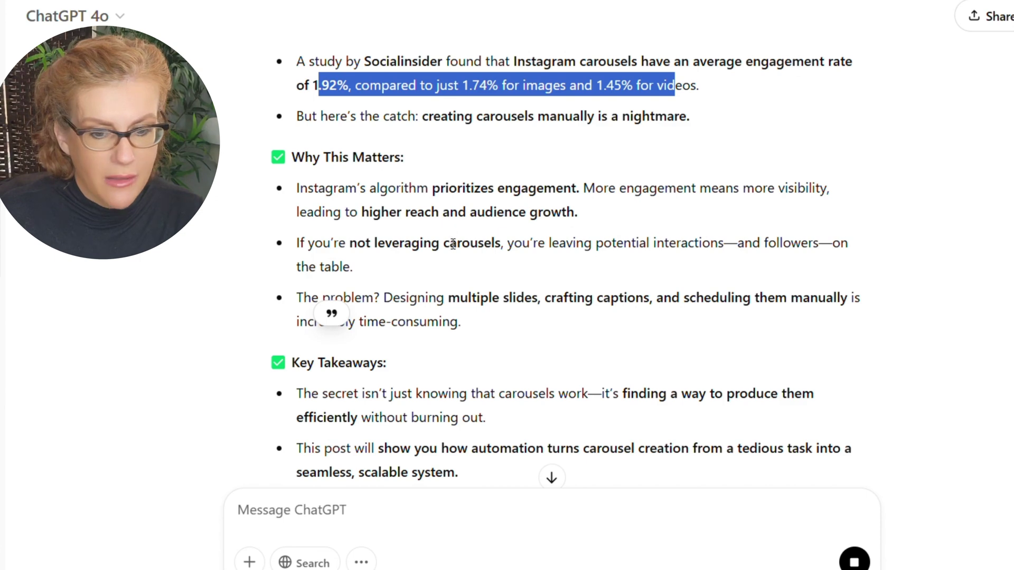
scroll(421, 217, down, 2)
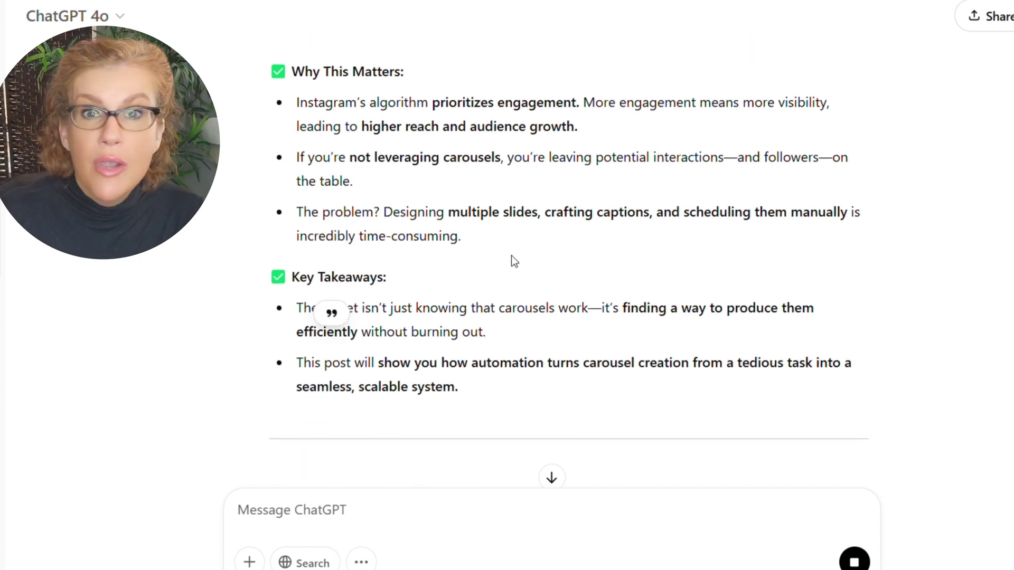
scroll(538, 251, down, 2)
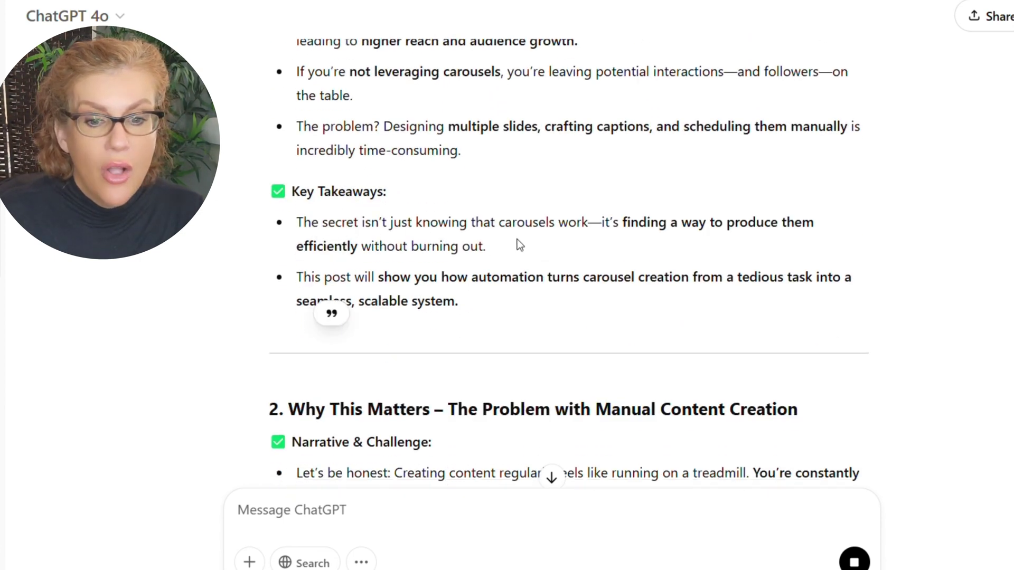
scroll(490, 265, down, 2)
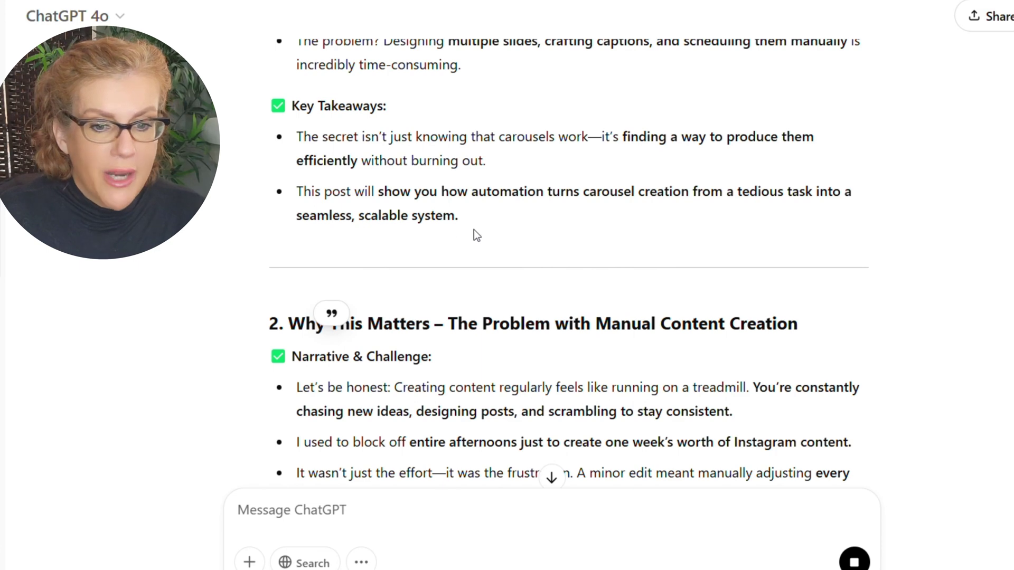
- Review the bullet points for "Why This Matters – The Problem with Manual Content Creation" and "The Story – From Overwhelmed to Automated"
scroll(473, 229, down, 2)
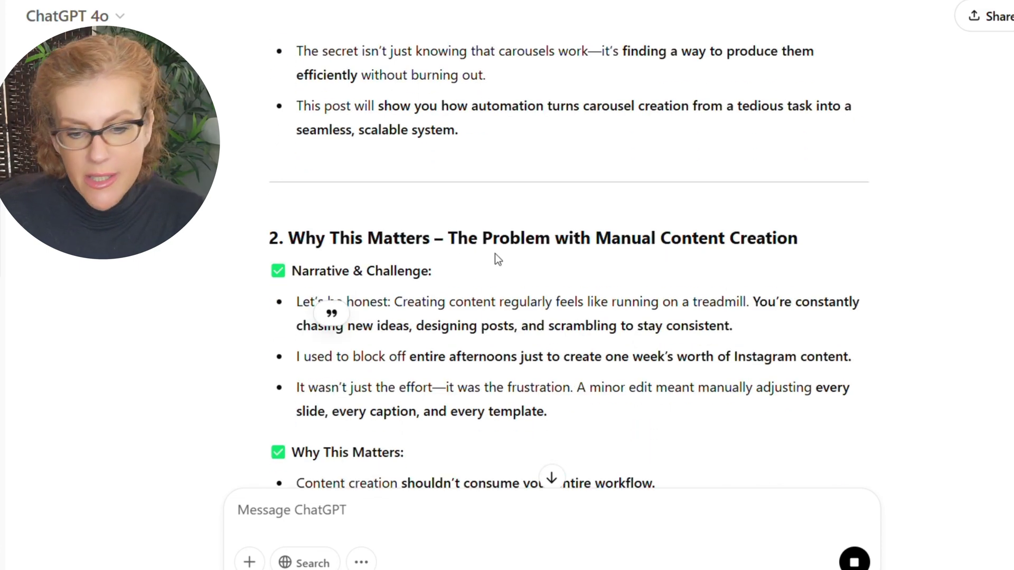
scroll(395, 278, down, 2)
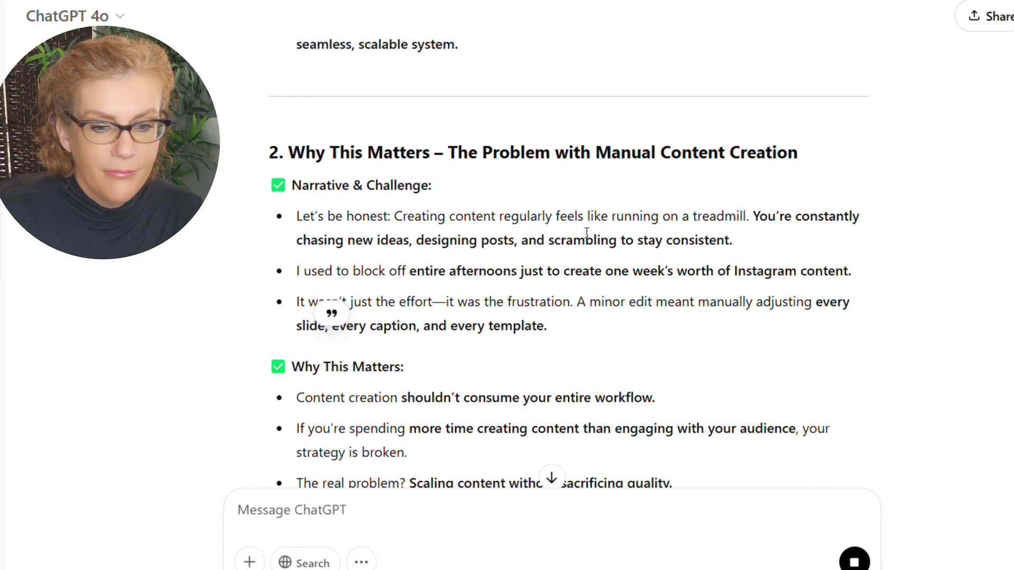
scroll(434, 293, down, 2)
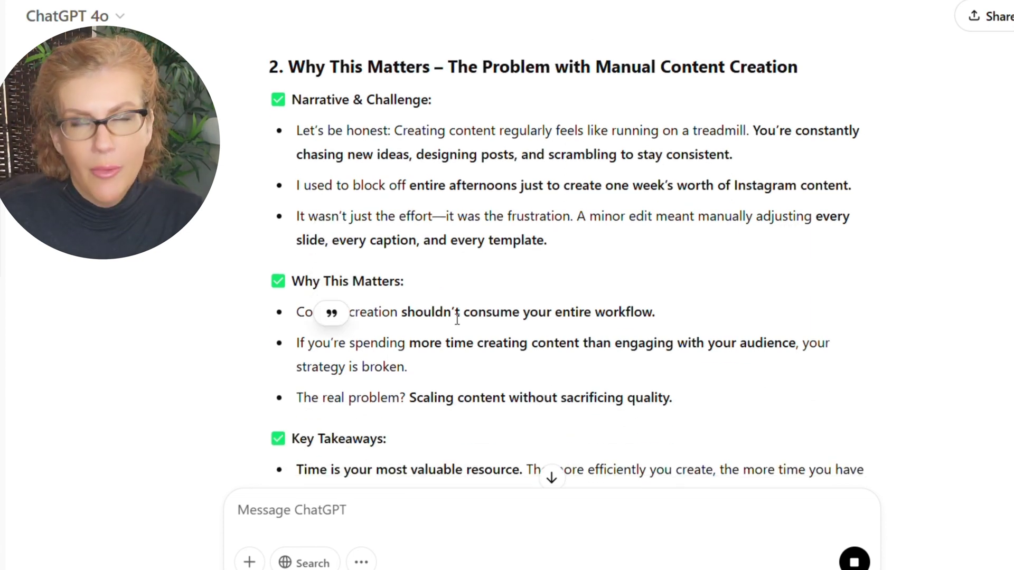
scroll(457, 319, down, 4)
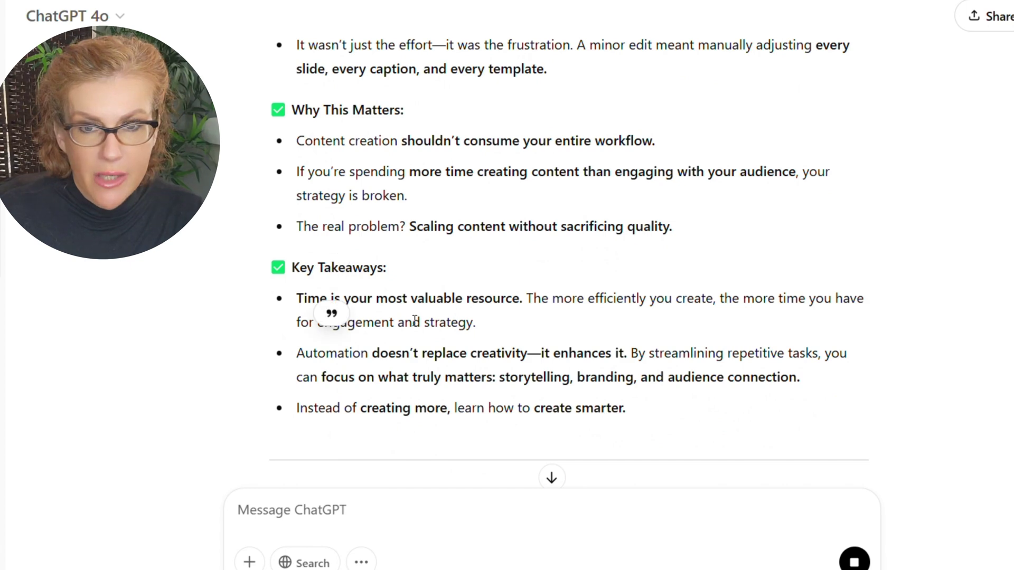
scroll(431, 320, down, 5)
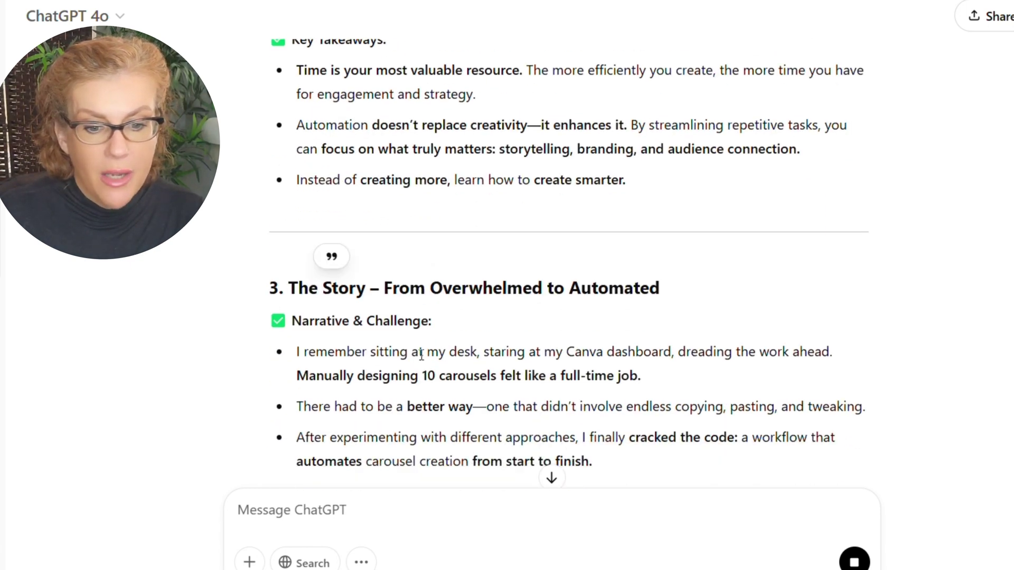
scroll(428, 369, down, 4)
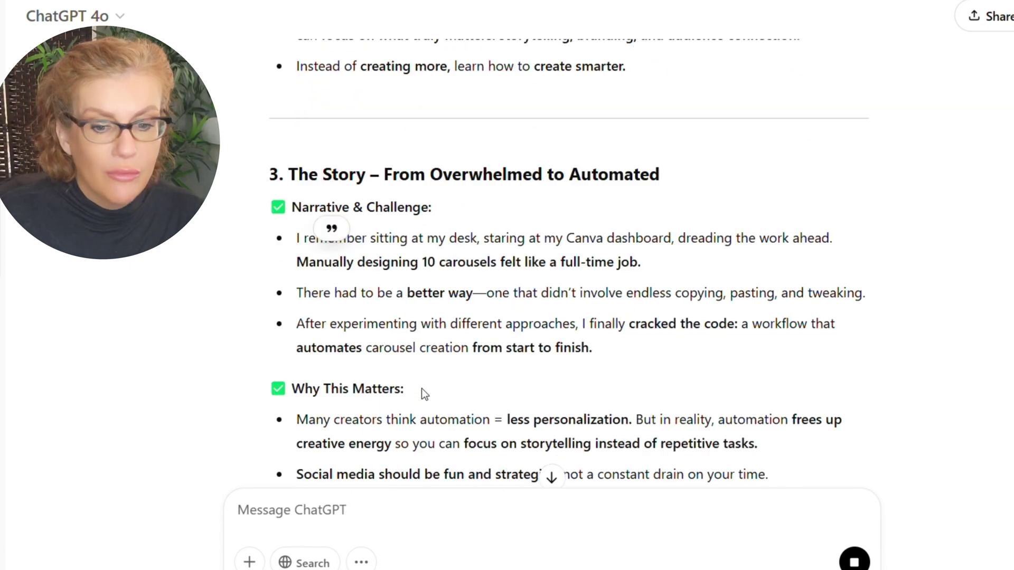
scroll(438, 359, down, 4)
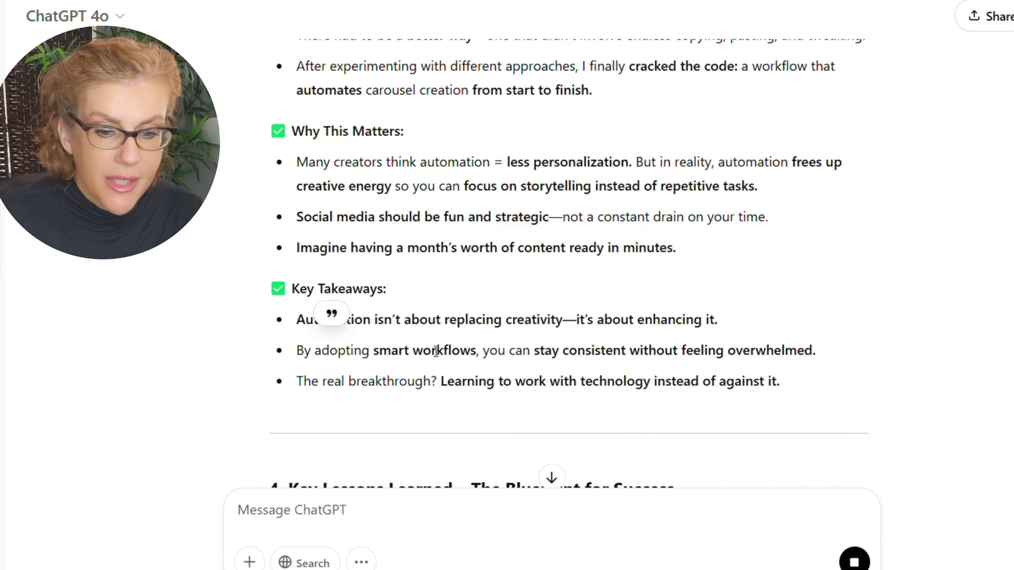
- Review the bullet points for the "Key Lessons Learned", "How to Get Started" and "Final Thoughts" sections
scroll(492, 346, down, 16)
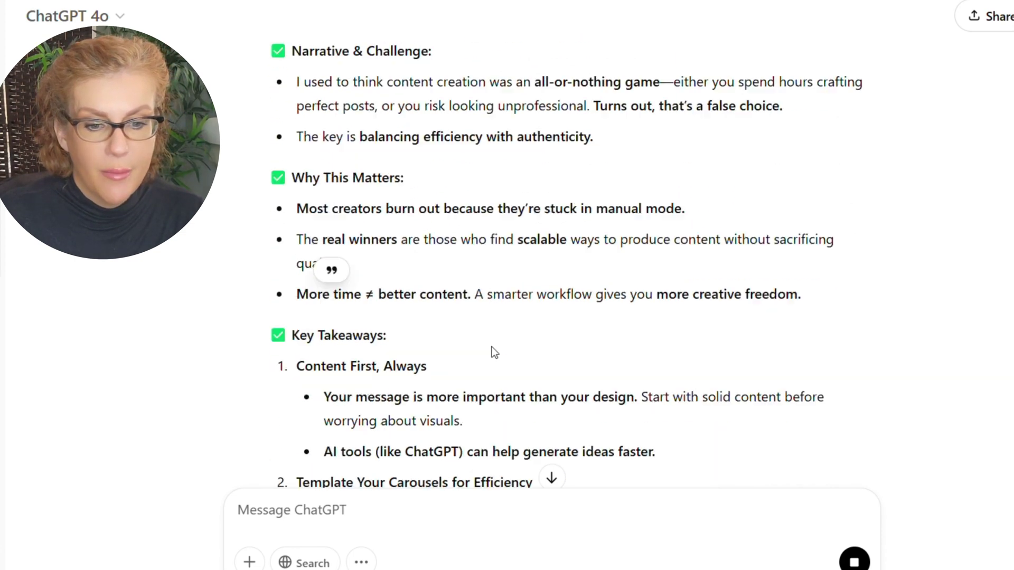
scroll(492, 346, down, 12)
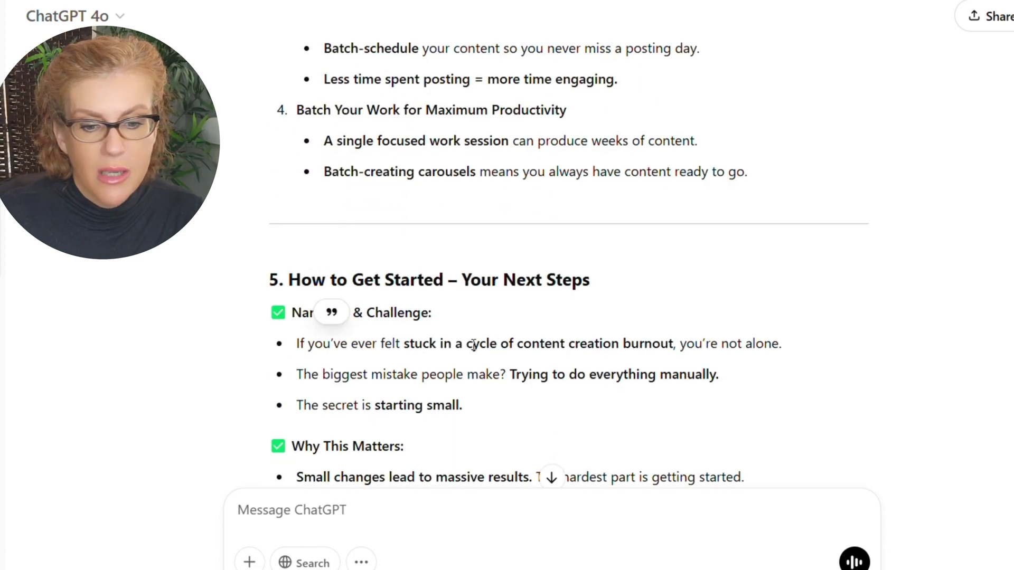
scroll(461, 417, down, 6)
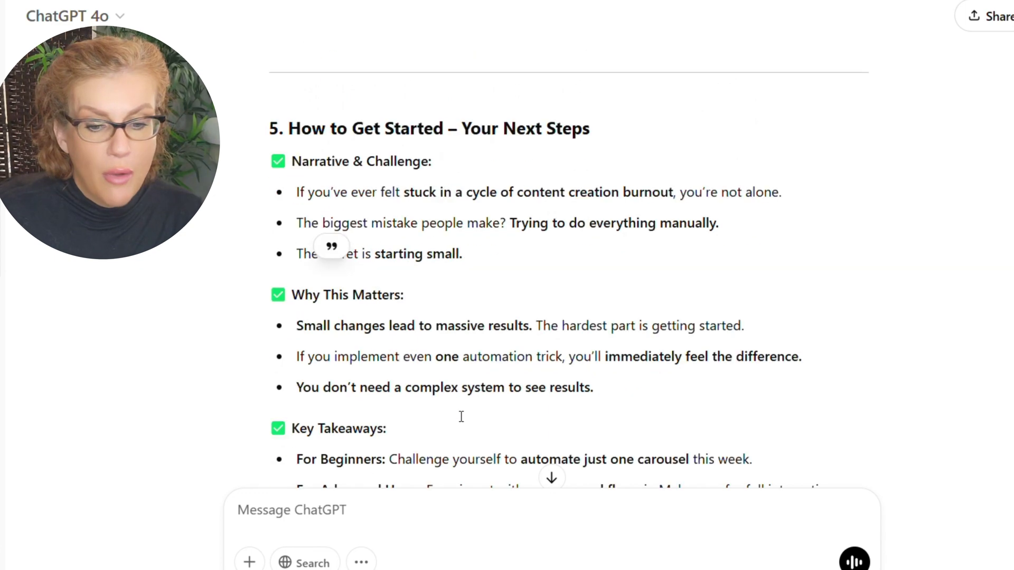
scroll(461, 417, down, 6)
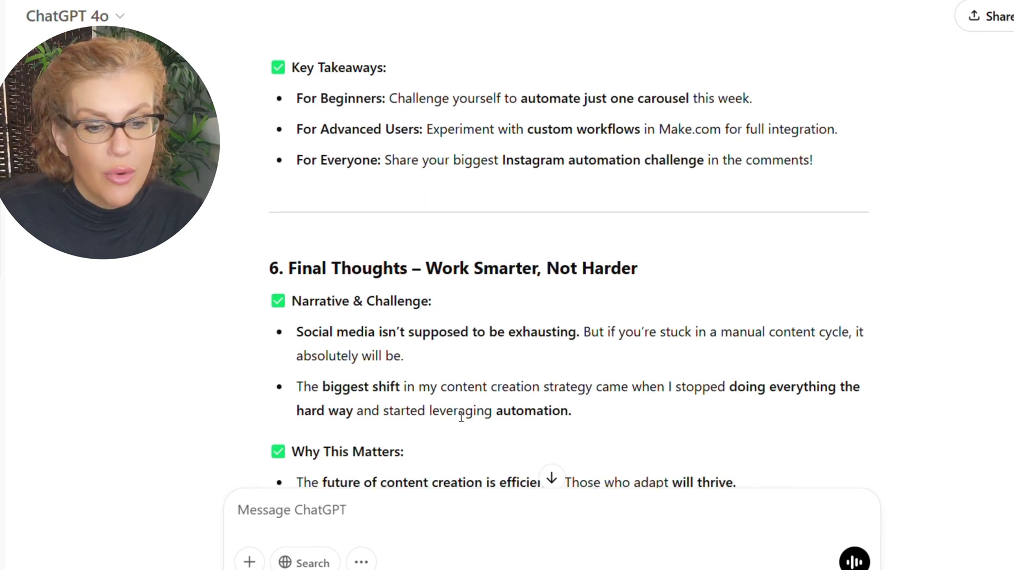
scroll(460, 415, down, 4)
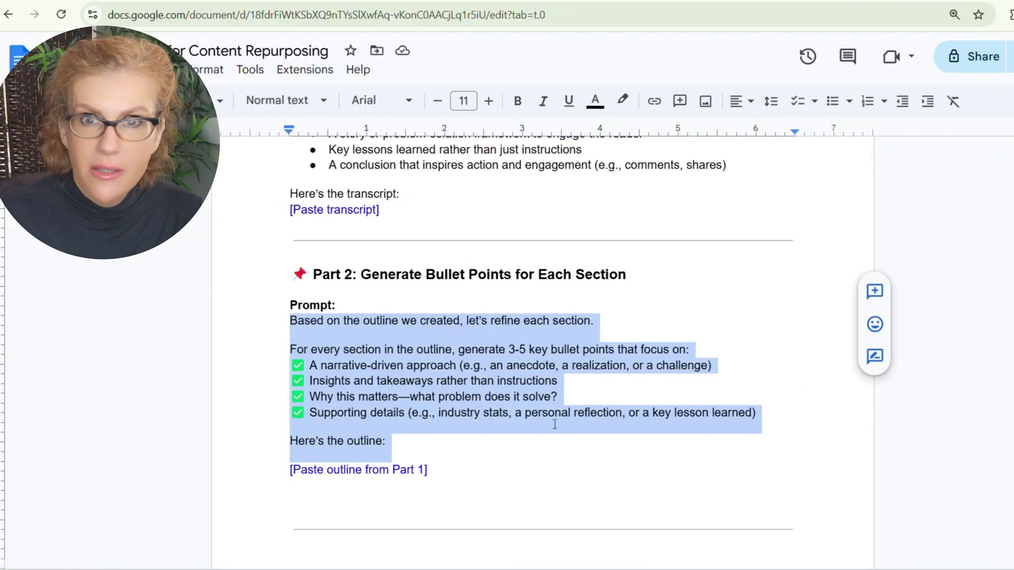
- Switch to the Content Repurposing document and copy the Part 3 prompt, from "Now, let's turn the structured bullet points" through the "SEO-friendly structure" line
scroll(548, 390, down, 7)
scroll(548, 390, down, 3)
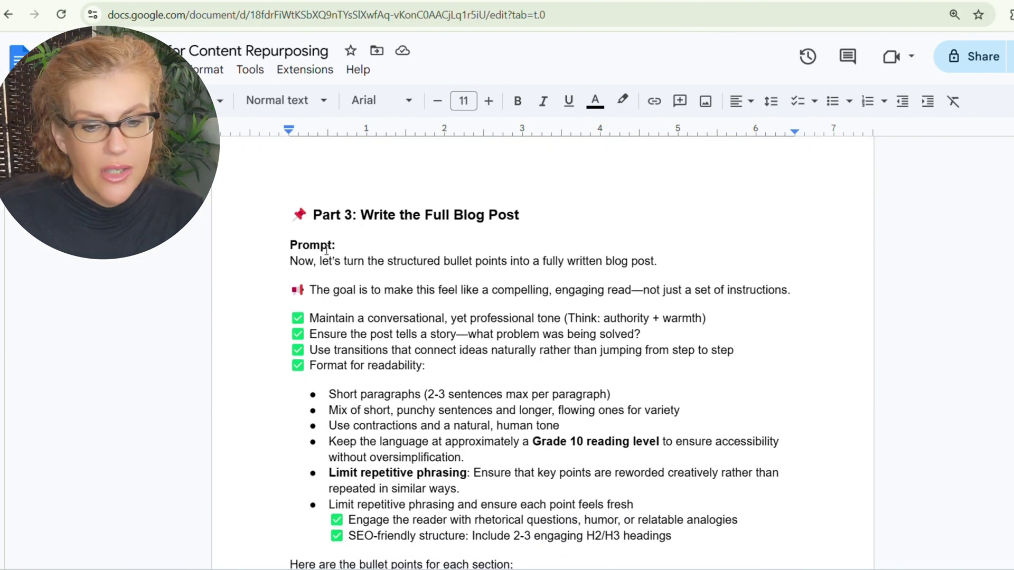
drag(290, 261, 734, 463)
scroll(475, 365, down, 2)
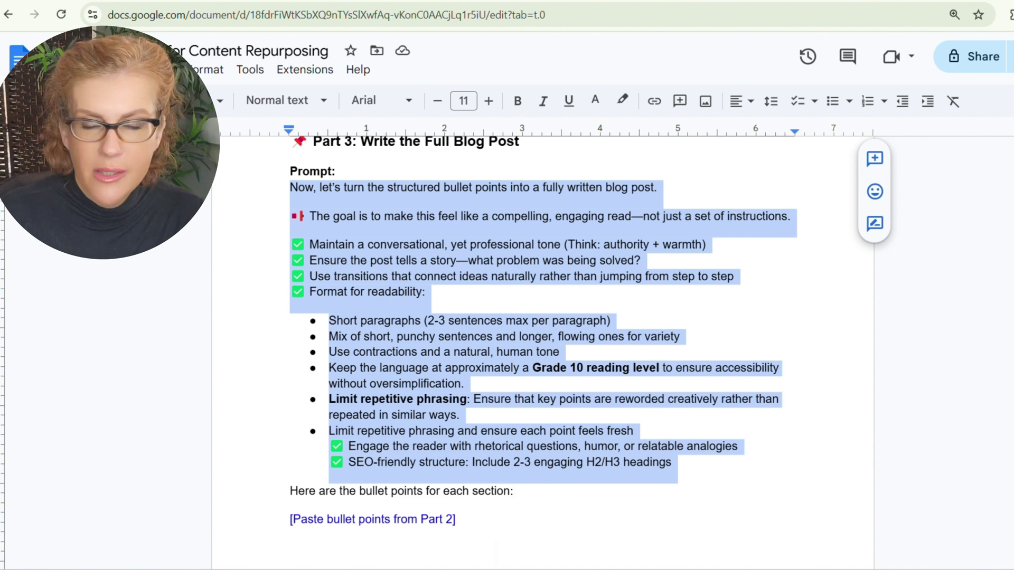
- Switch back to the ChatGPT conversation, paste the Part 3 full blog post prompt into a new message and send it
click(632, 530)
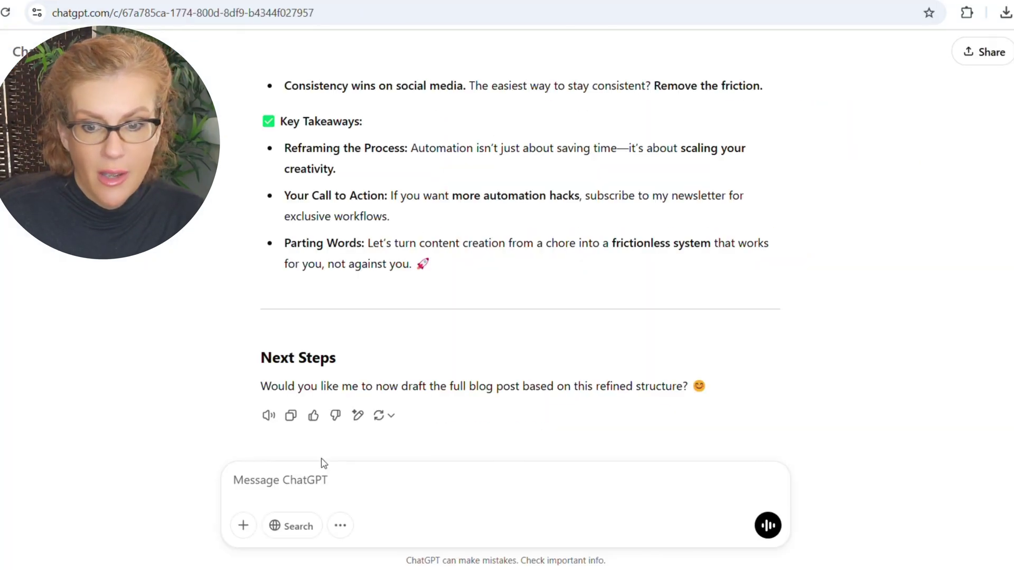
key(ctrl+v)
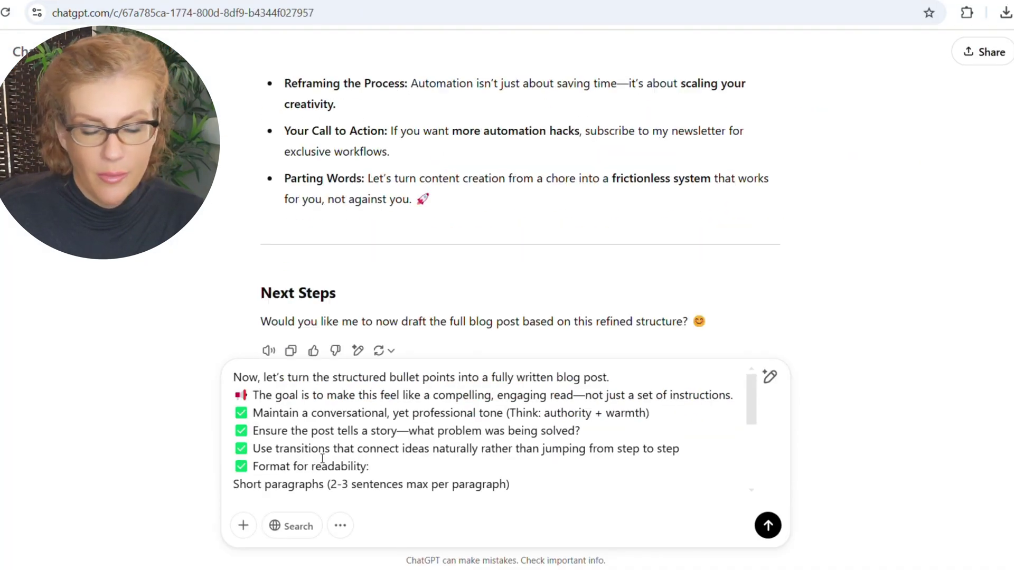
click(767, 525)
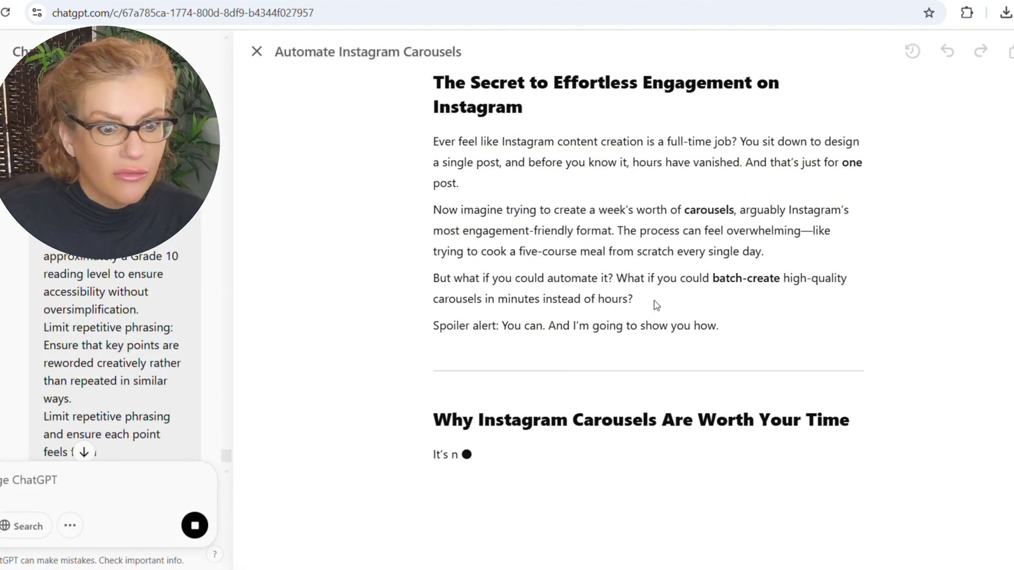
- Review the generated blog post from its title through the opening and the "Why Instagram Carousels Are Worth Your Time" section
scroll(655, 300, up, 3)
scroll(654, 300, up, 2)
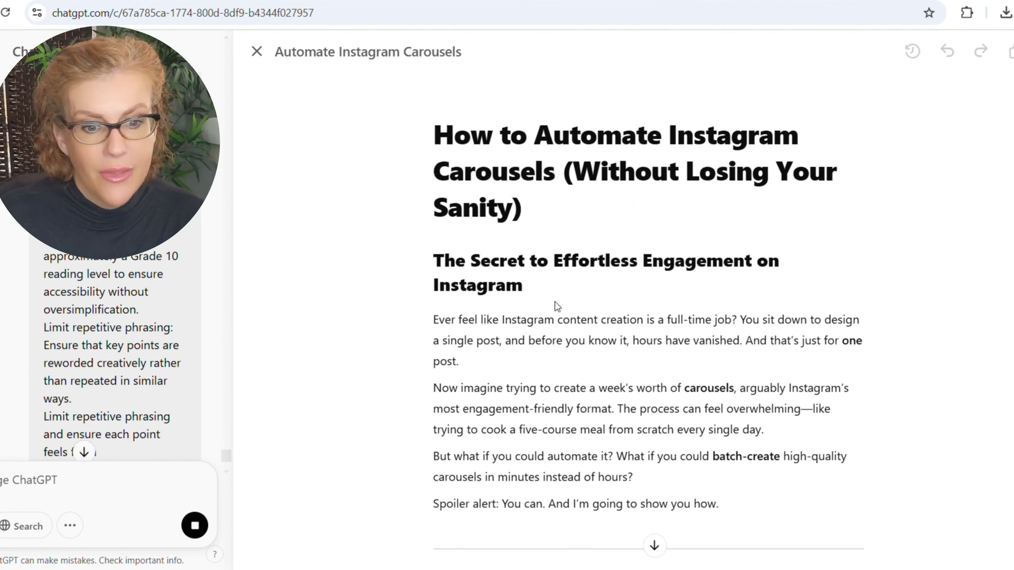
scroll(607, 311, down, 2)
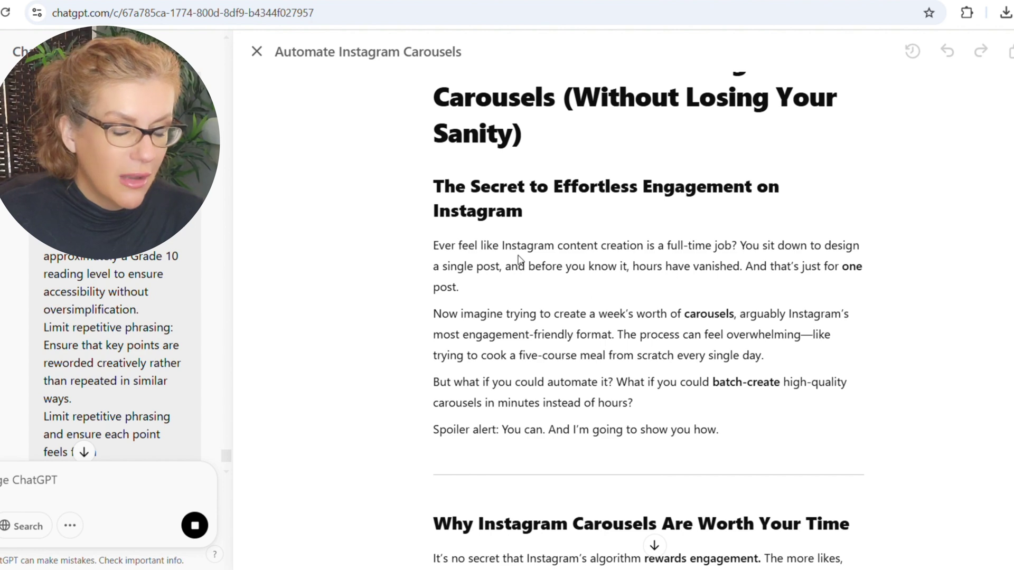
scroll(619, 300, down, 2)
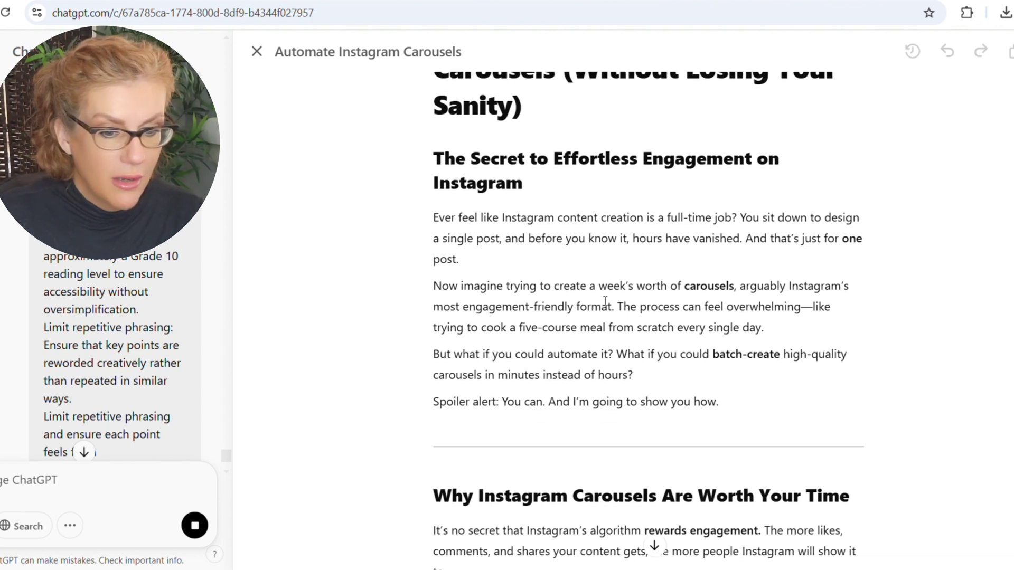
scroll(585, 279, down, 4)
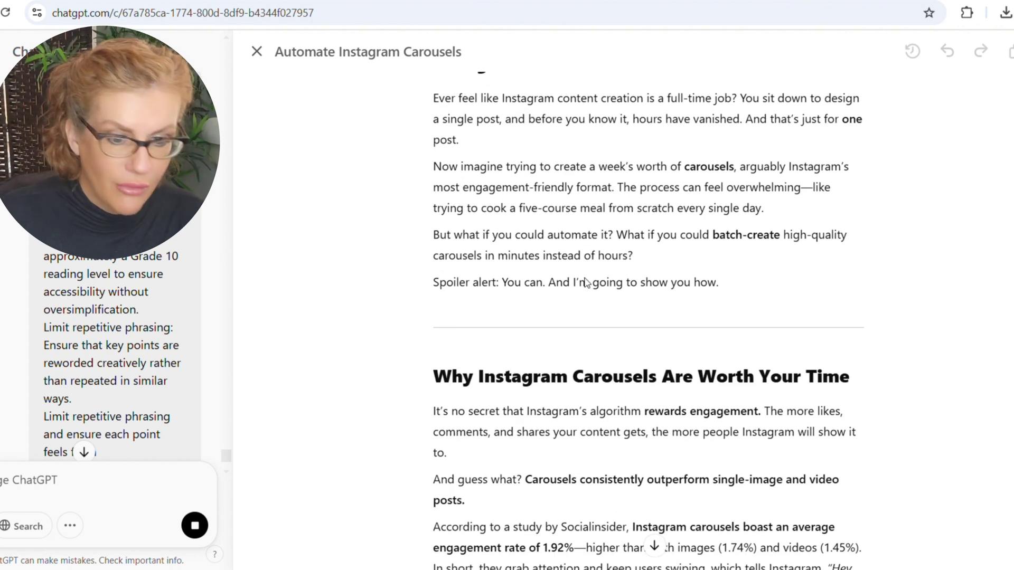
scroll(586, 280, down, 2)
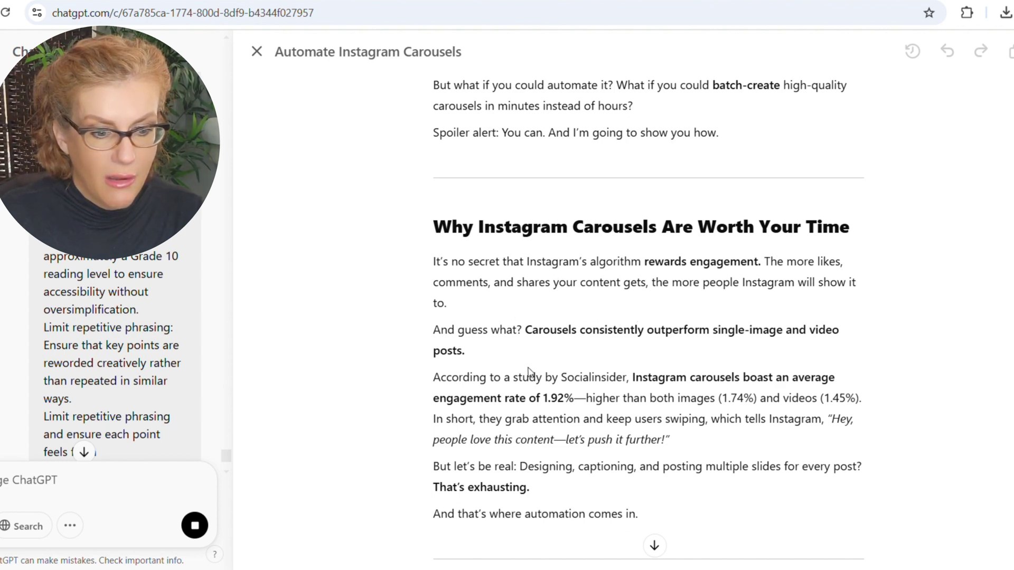
scroll(527, 372, down, 6)
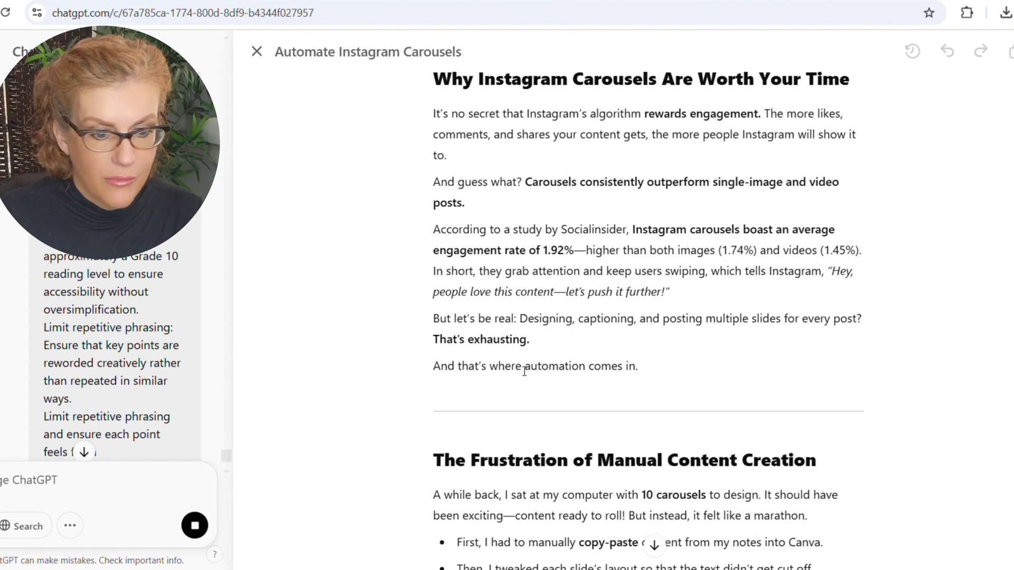
- Review the rest of the generated blog post, from "The Frustration of Manual Content Creation" to the closing "Ready to Automate? Here's What to Do Next" section
scroll(529, 373, down, 2)
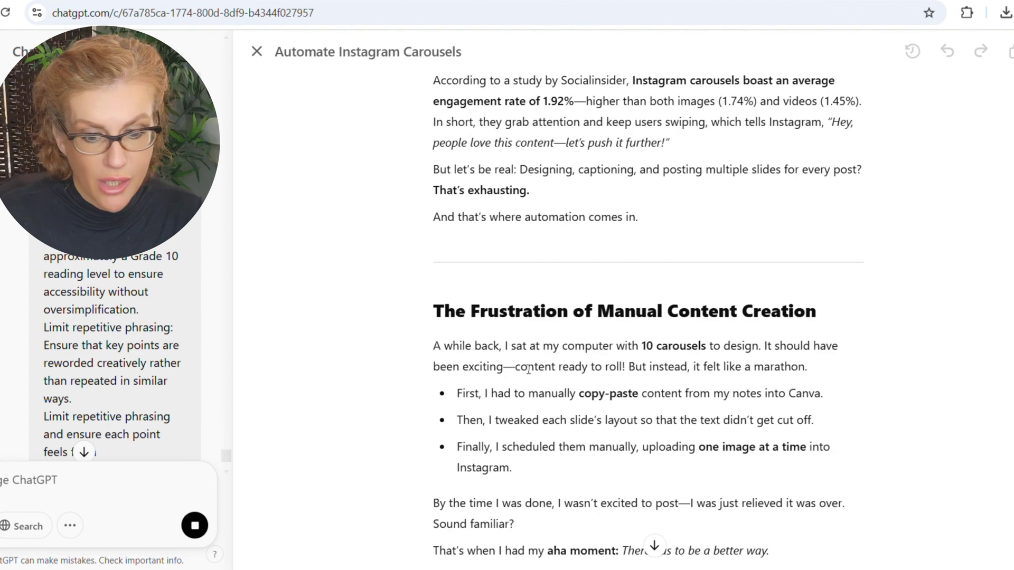
scroll(550, 359, down, 2)
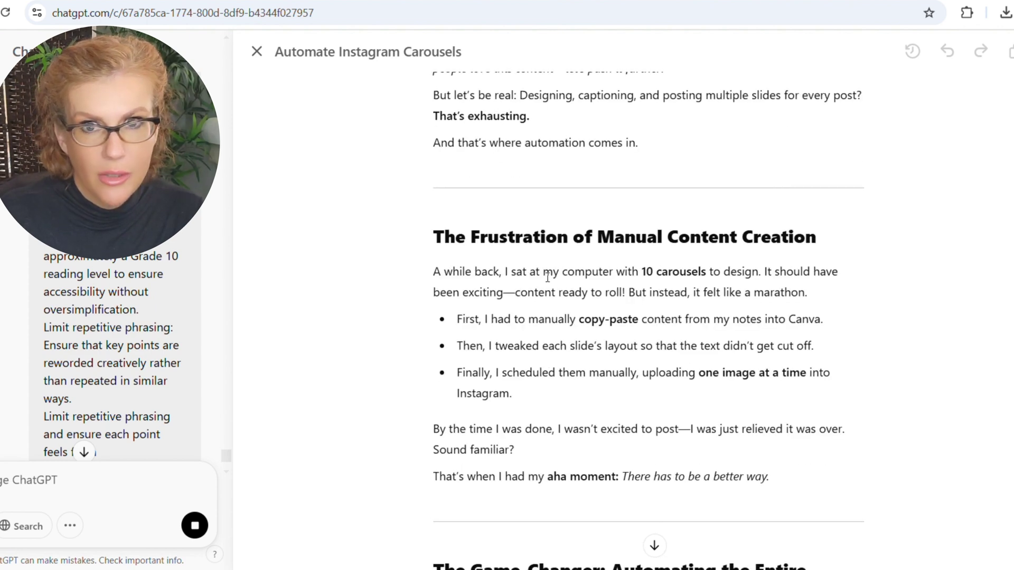
scroll(680, 321, down, 8)
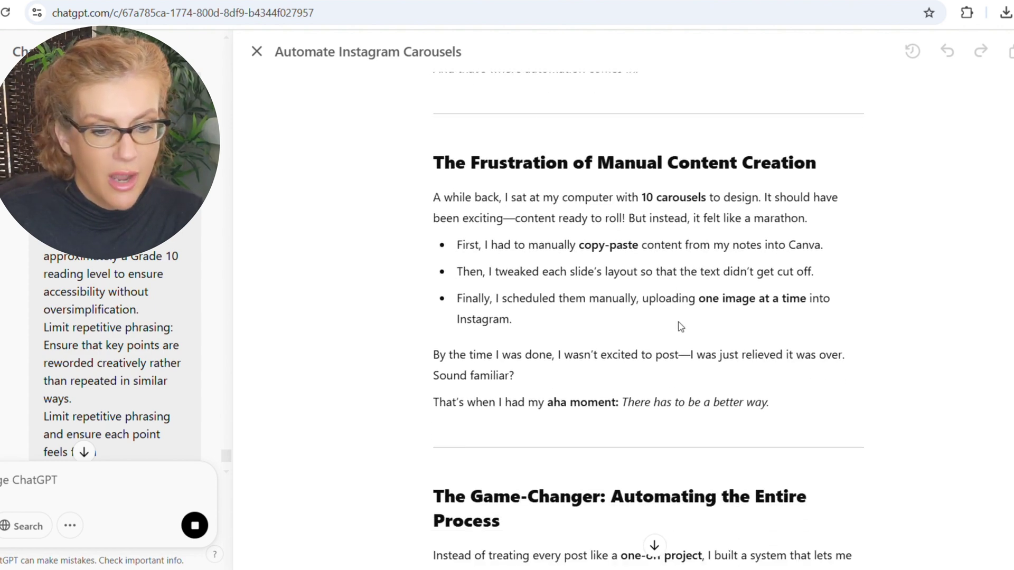
scroll(681, 326, down, 2)
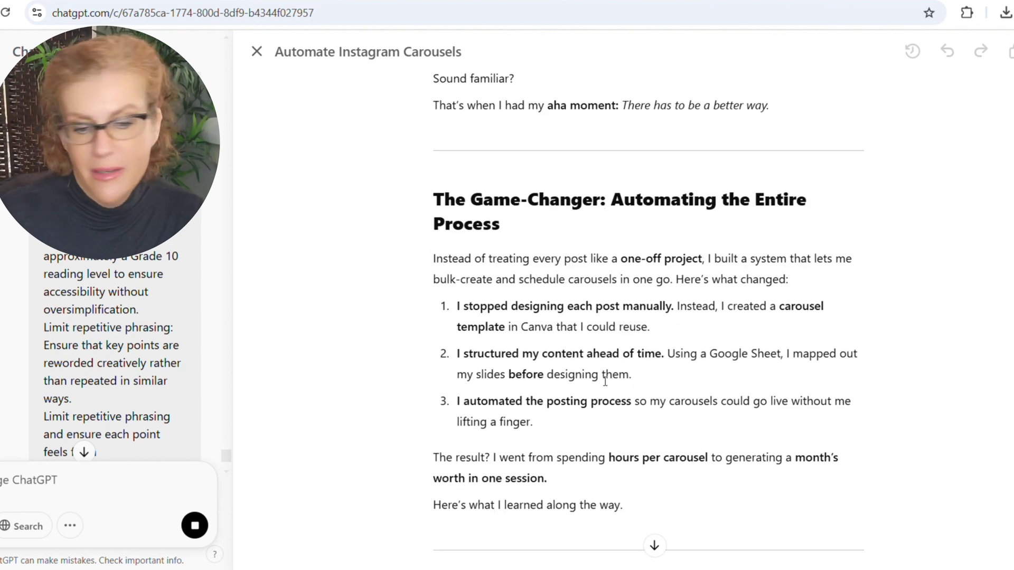
scroll(636, 389, down, 8)
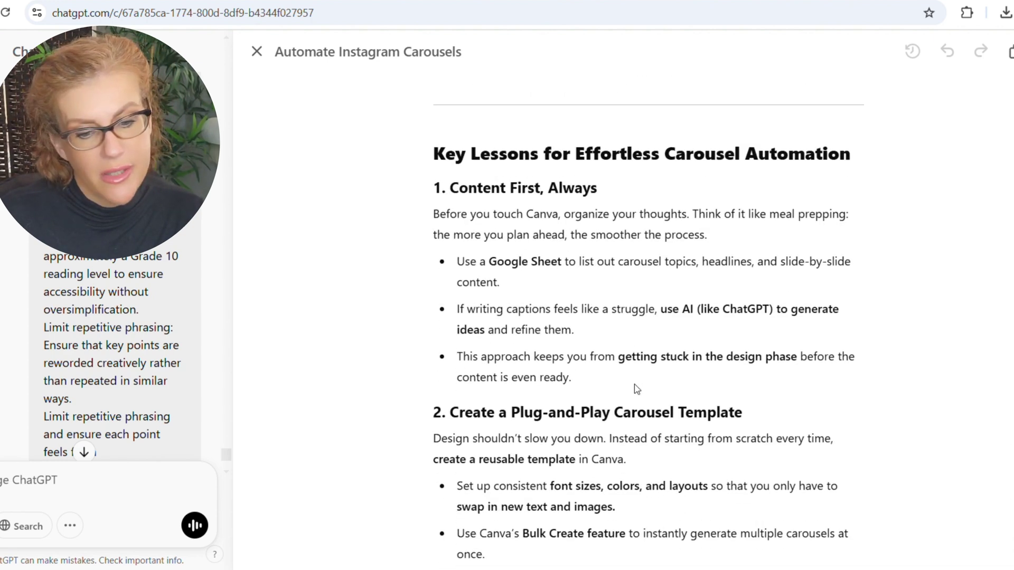
scroll(637, 389, down, 3)
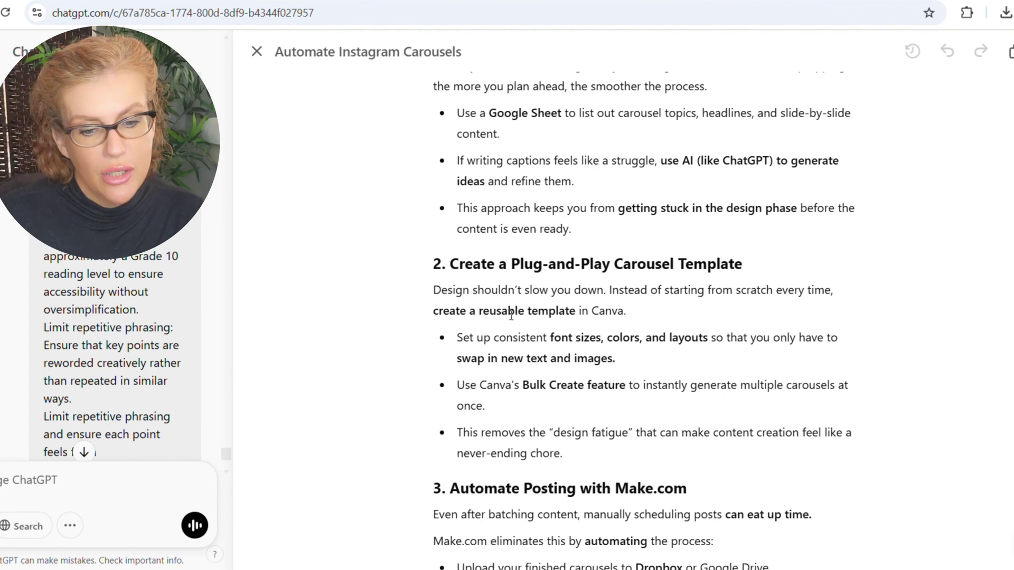
scroll(511, 315, down, 6)
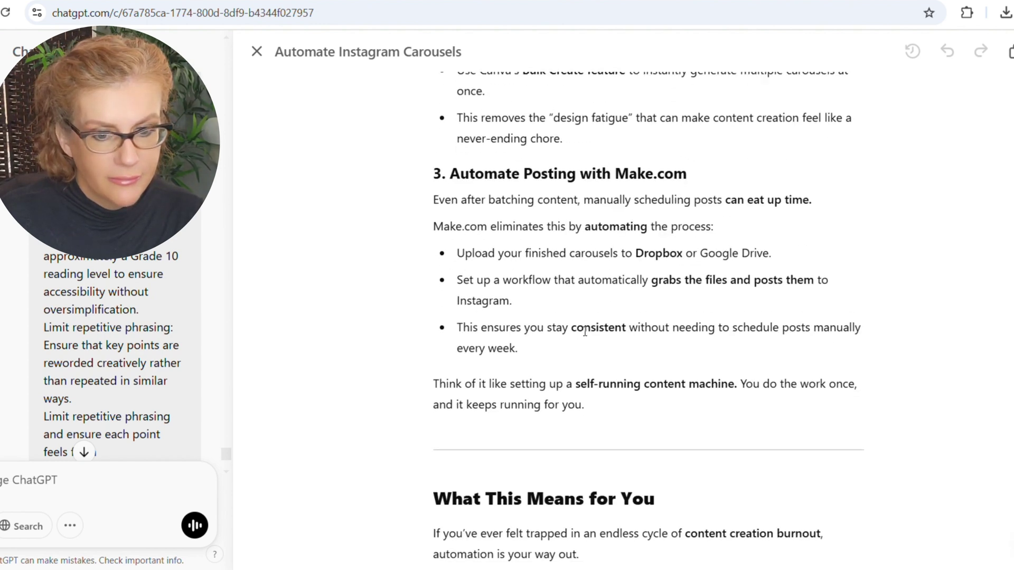
scroll(585, 332, down, 11)
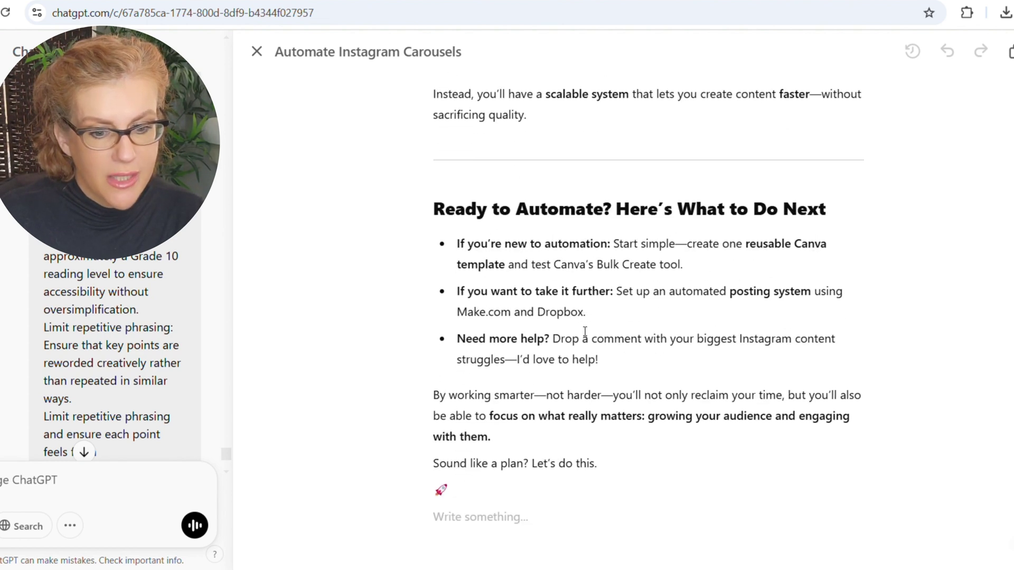
scroll(560, 468, down, 2)
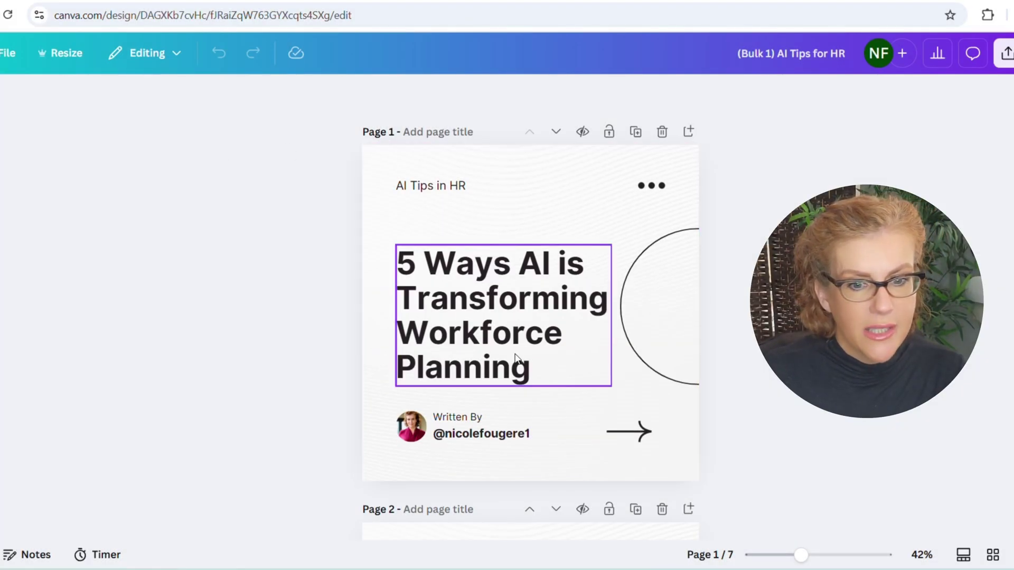
- Switch to Canva and review the pages of the finished "(Bulk 1) AI Tips for HR" carousel design
scroll(515, 353, down, 10)
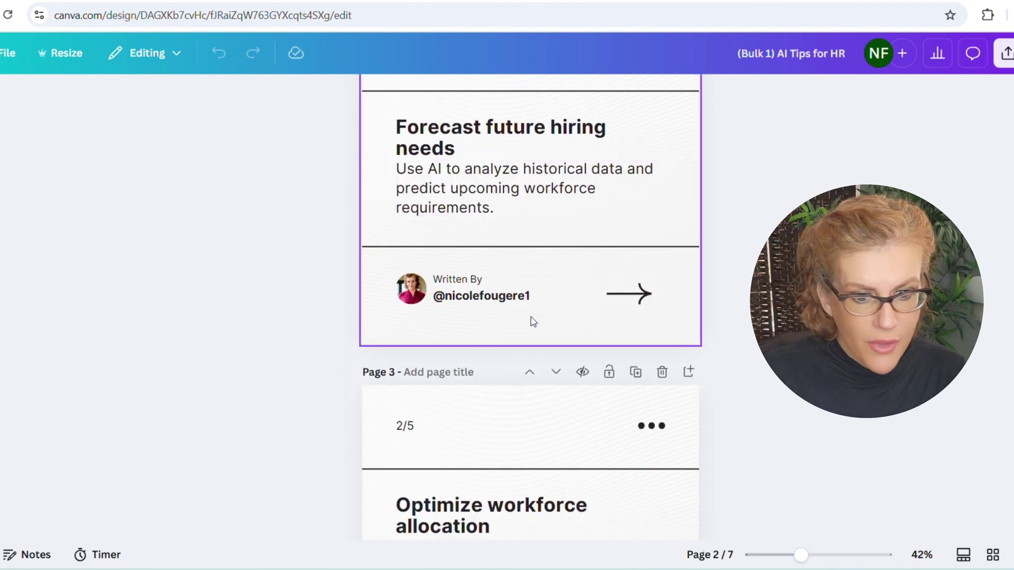
scroll(522, 332, down, 3)
scroll(528, 390, down, 2)
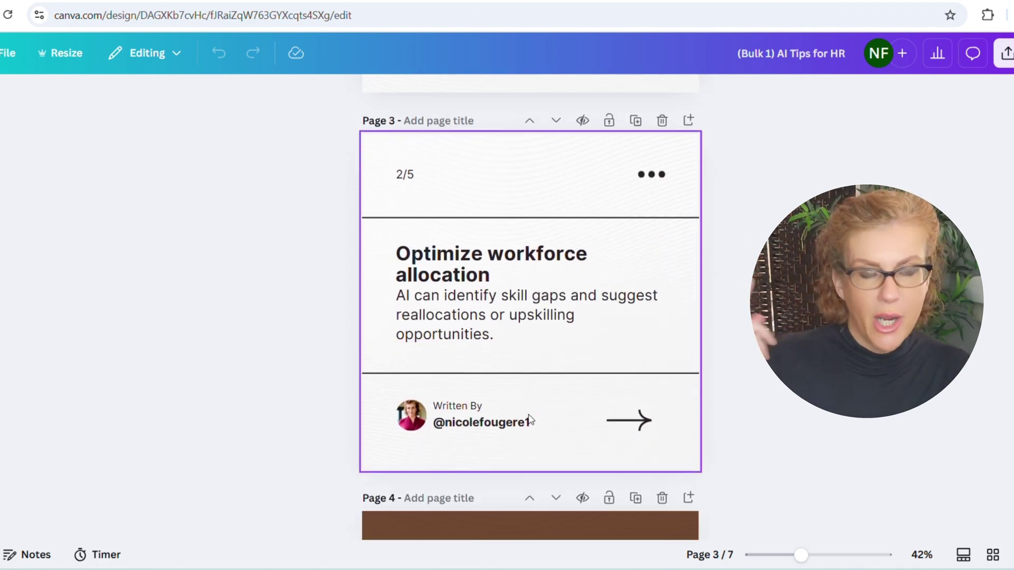
scroll(529, 418, down, 8)
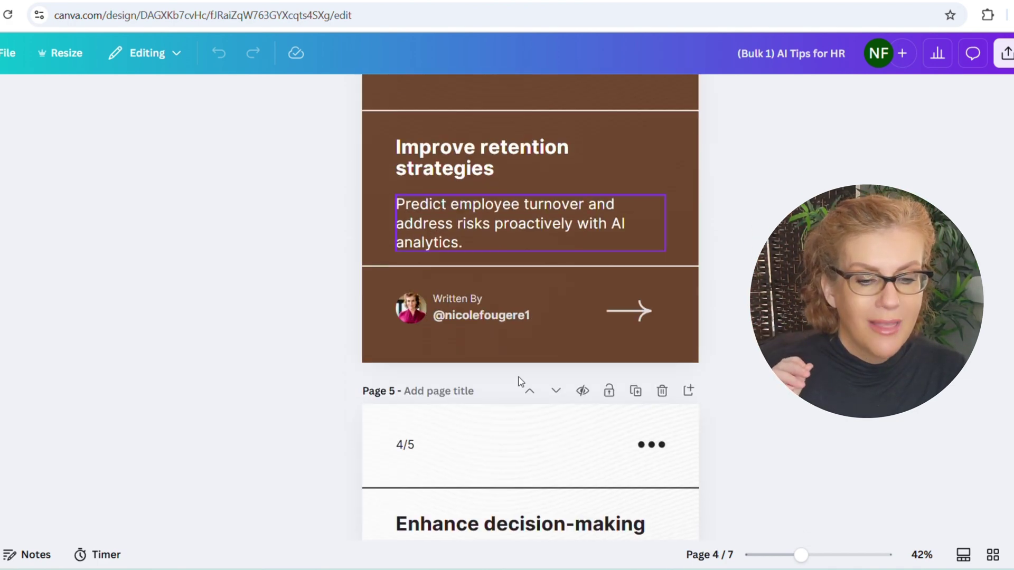
scroll(519, 380, down, 3)
click(469, 425)
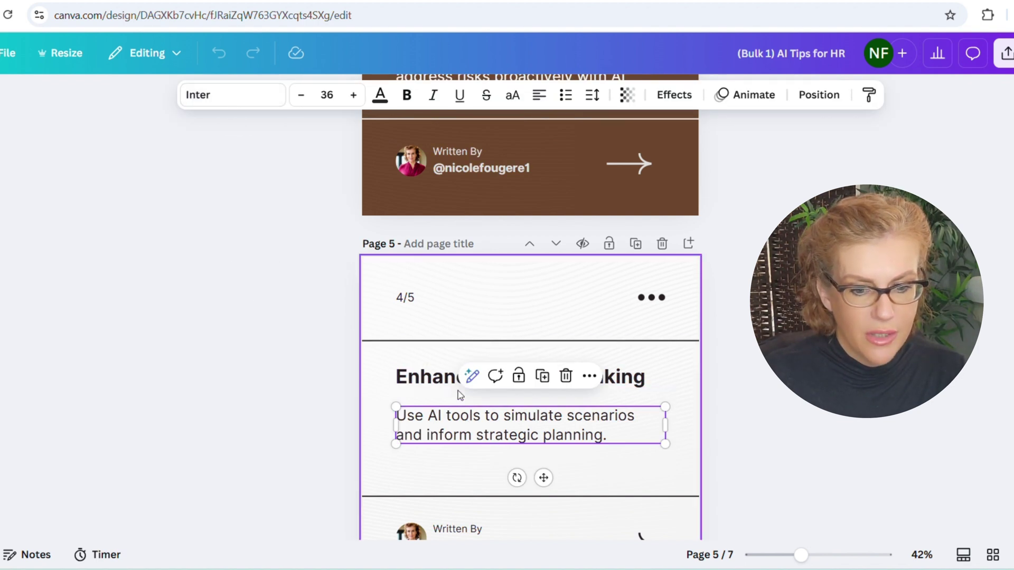
scroll(458, 390, down, 3)
scroll(472, 402, down, 3)
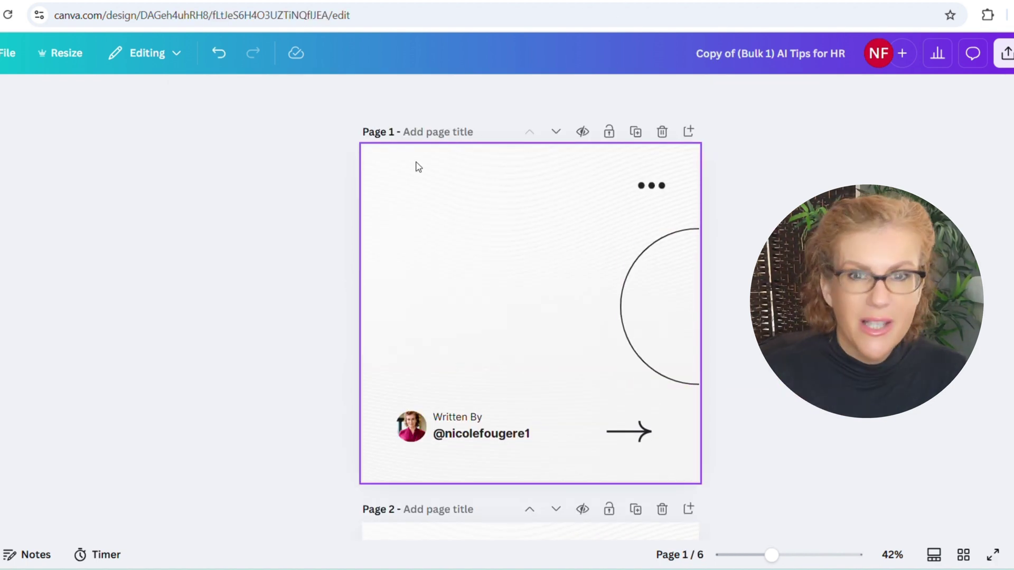
- Review the emptied carousel template pages in the "Copy of (Bulk 1) AI Tips for HR" design
scroll(486, 293, down, 8)
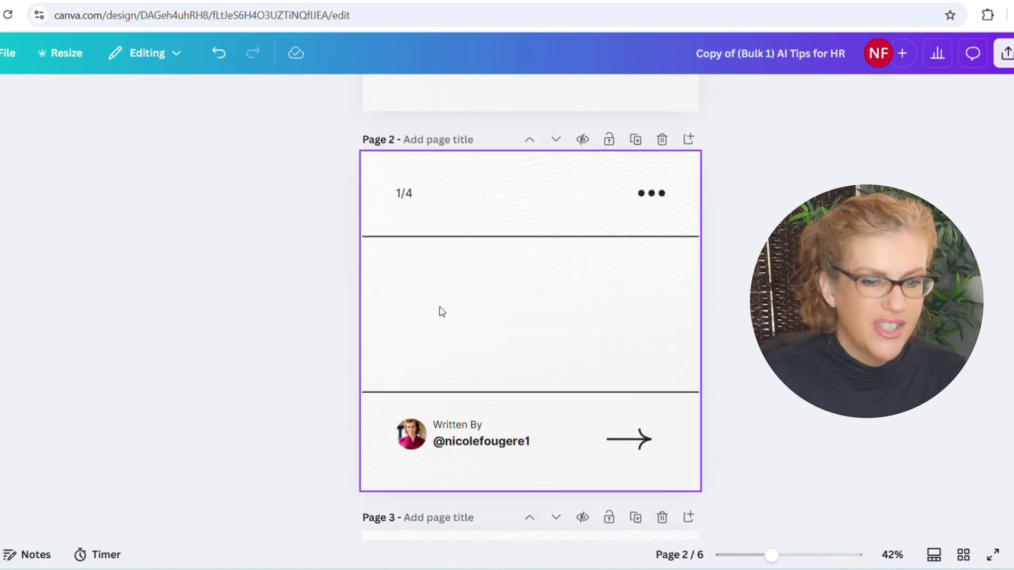
scroll(439, 310, down, 5)
scroll(443, 312, down, 8)
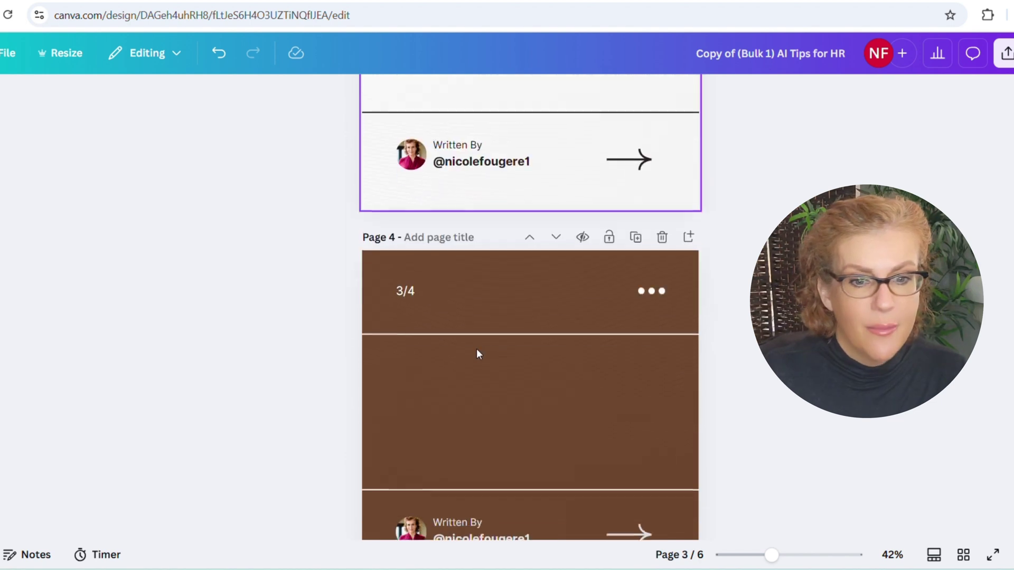
scroll(477, 415, down, 6)
scroll(469, 425, up, 10)
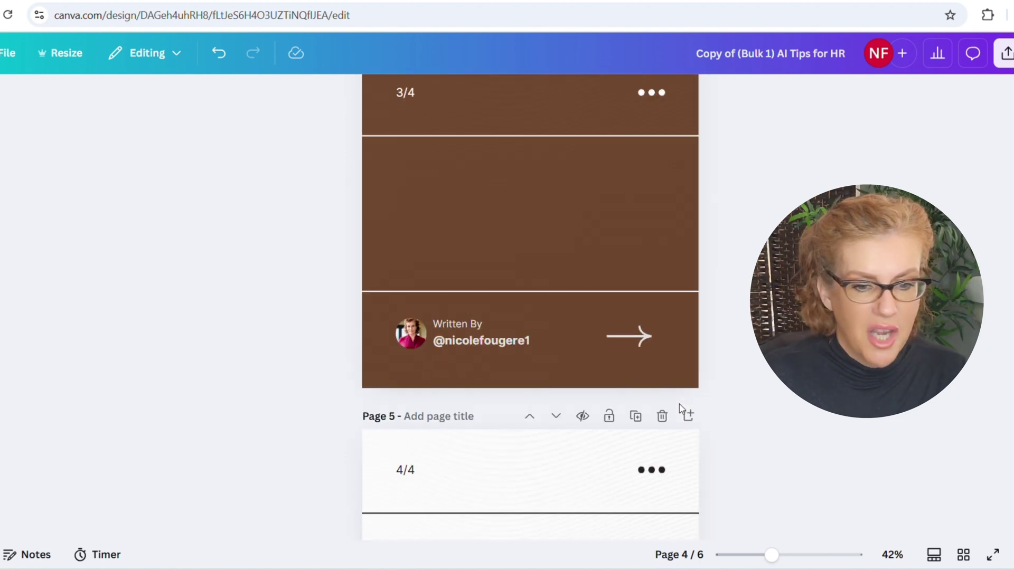
scroll(681, 408, up, 3)
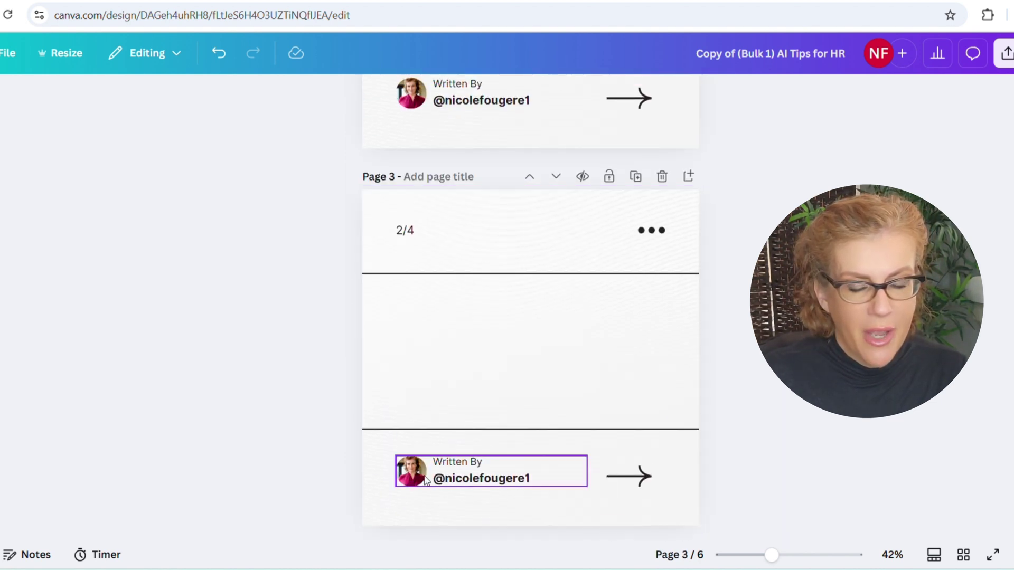
scroll(443, 470, up, 12)
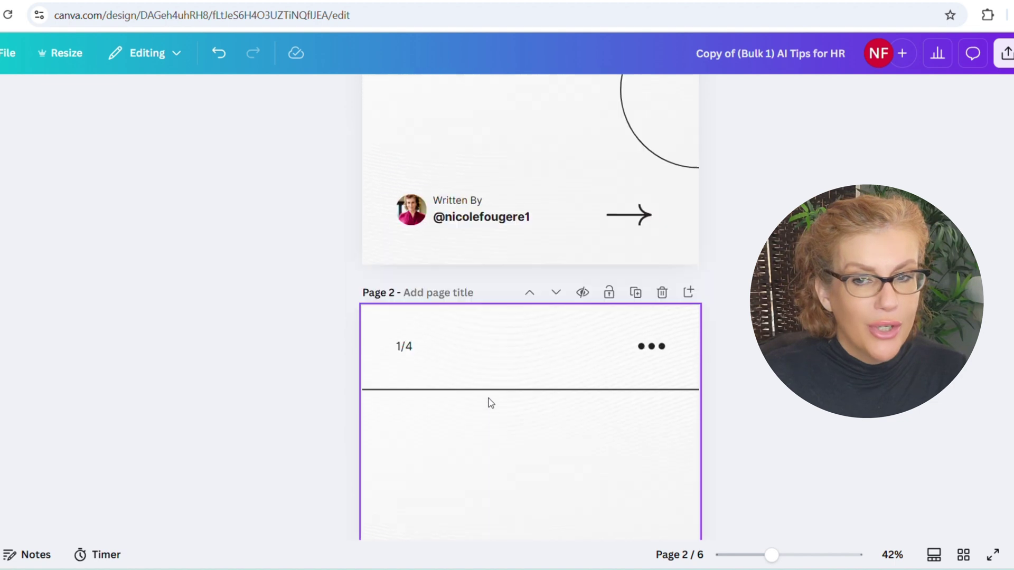
scroll(491, 403, up, 1)
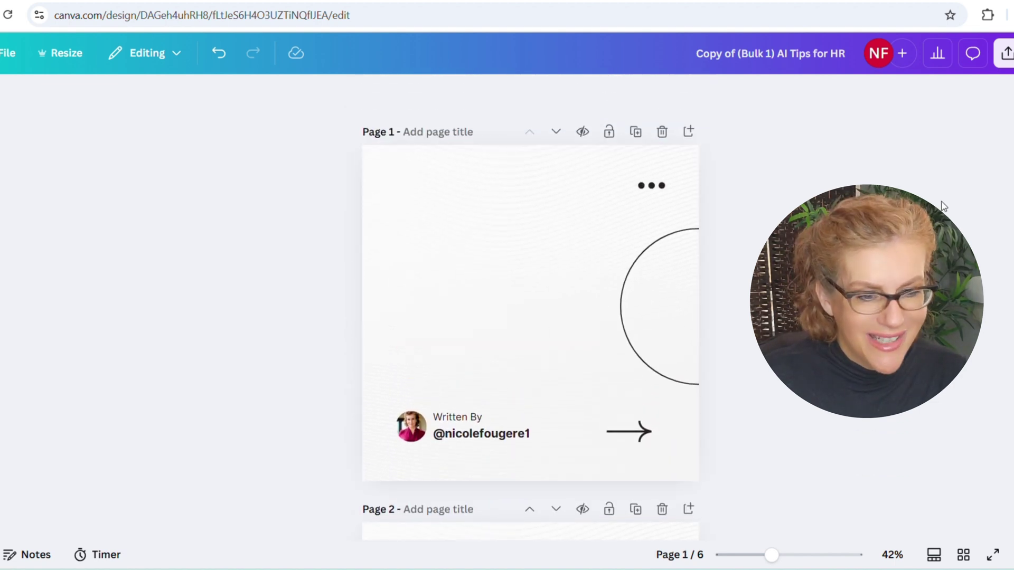
- Open the sharing and export options for the "Copy of (Bulk 1) AI Tips for HR" design
click(1005, 53)
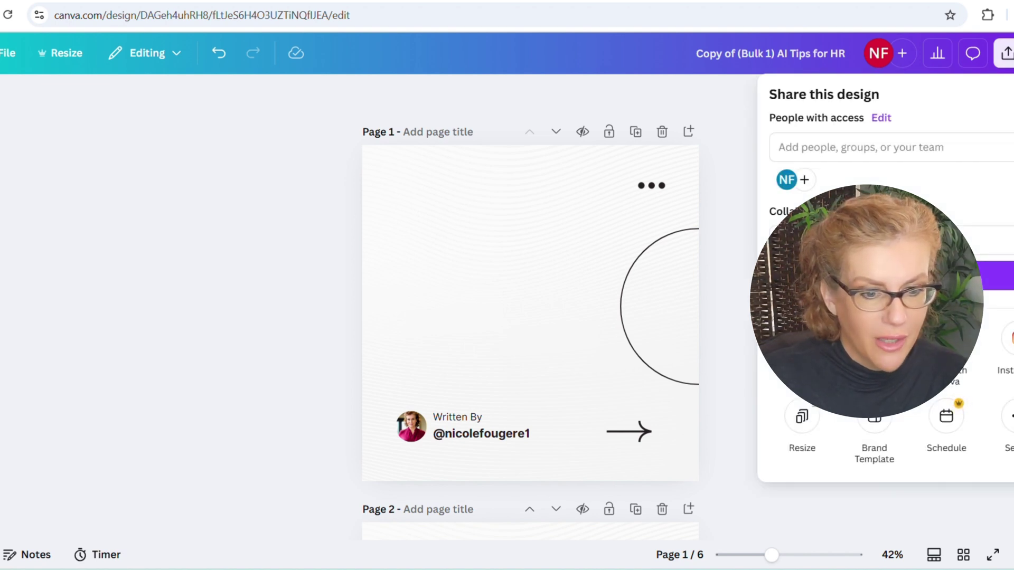
click(802, 340)
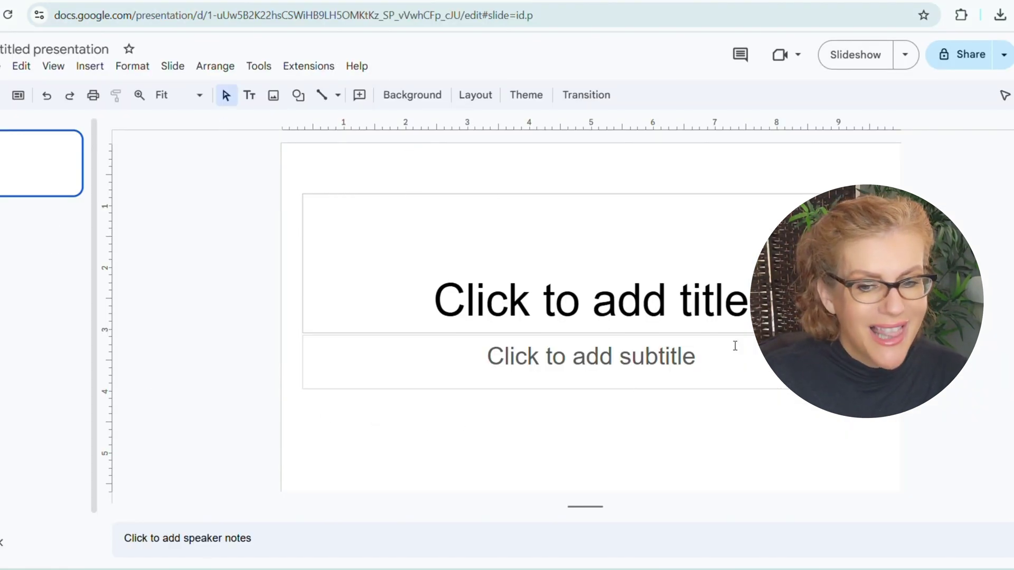
- Switch to the blank Google Slides presentation and rename it "Carousels for weekly YT"
click(18, 49)
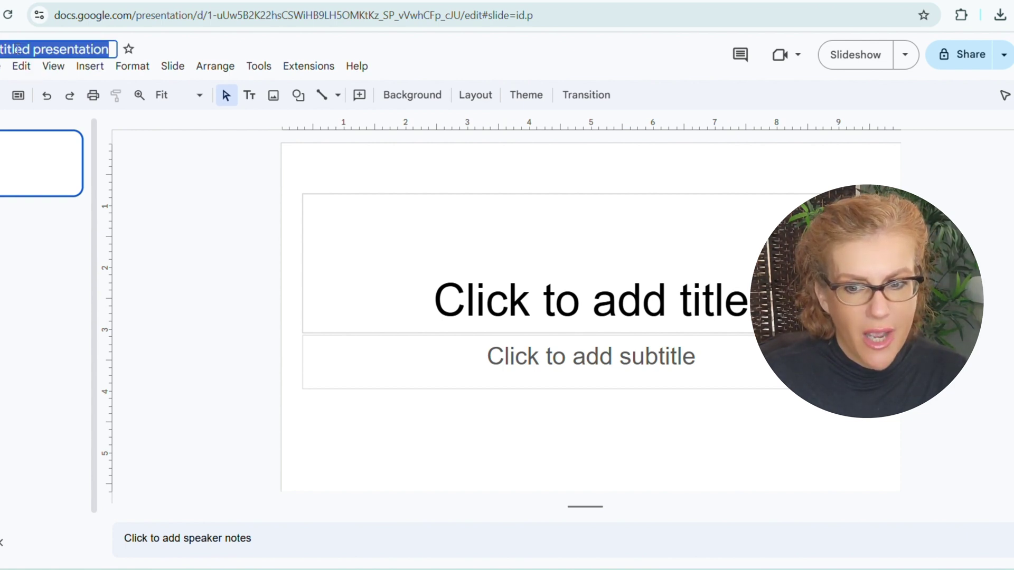
text(Carousel)
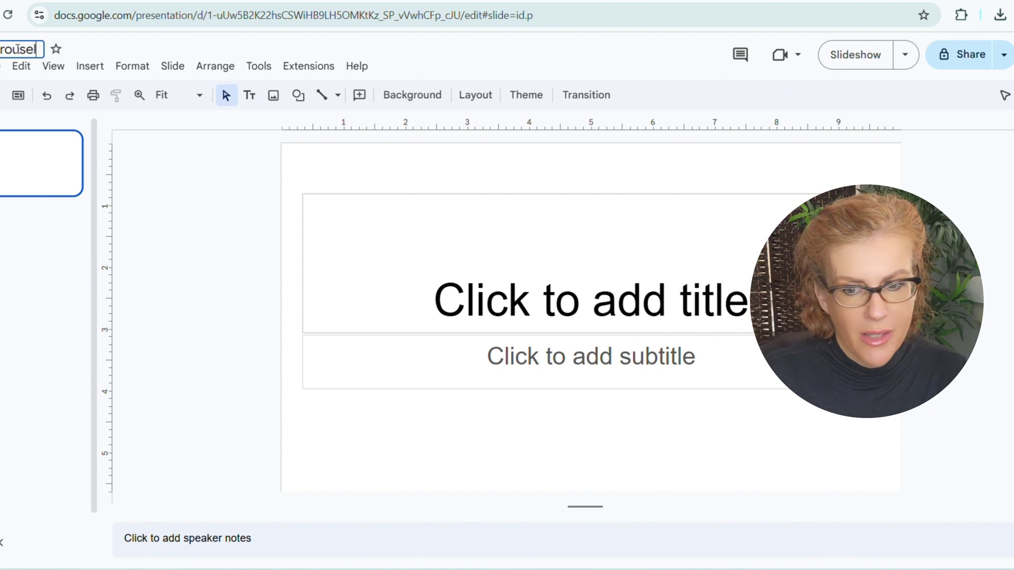
text(s)
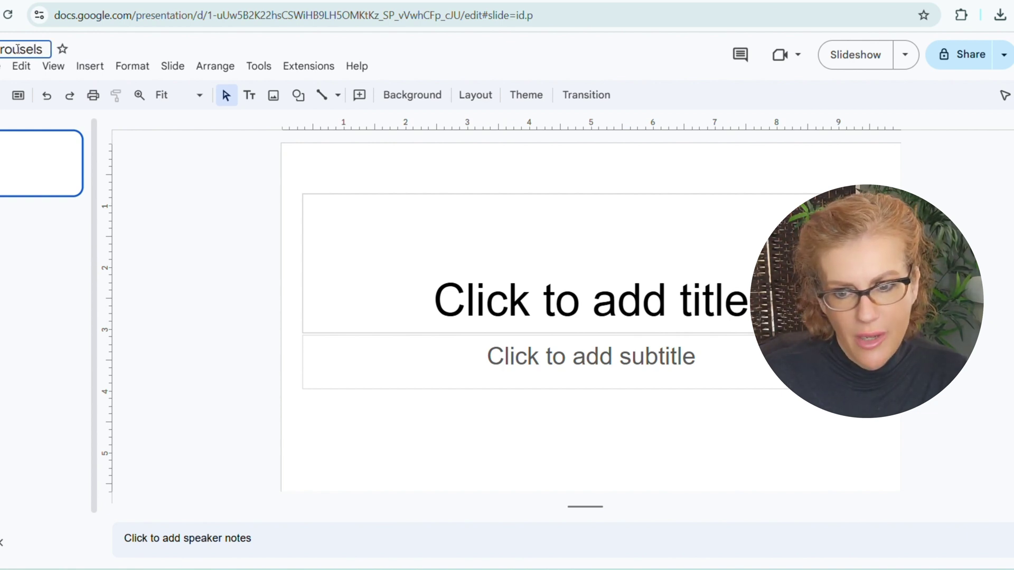
text( for weekly )
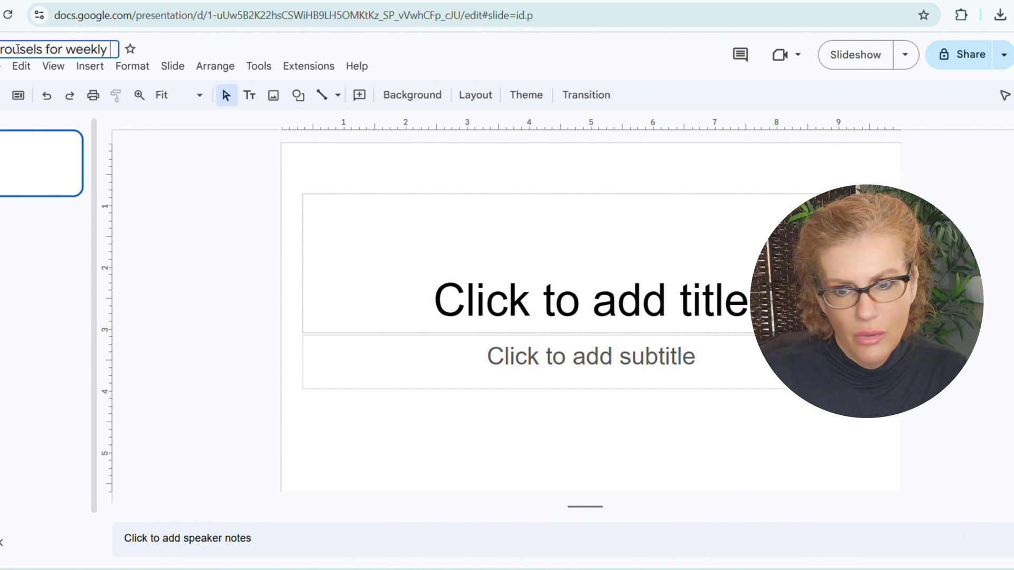
text(YT)
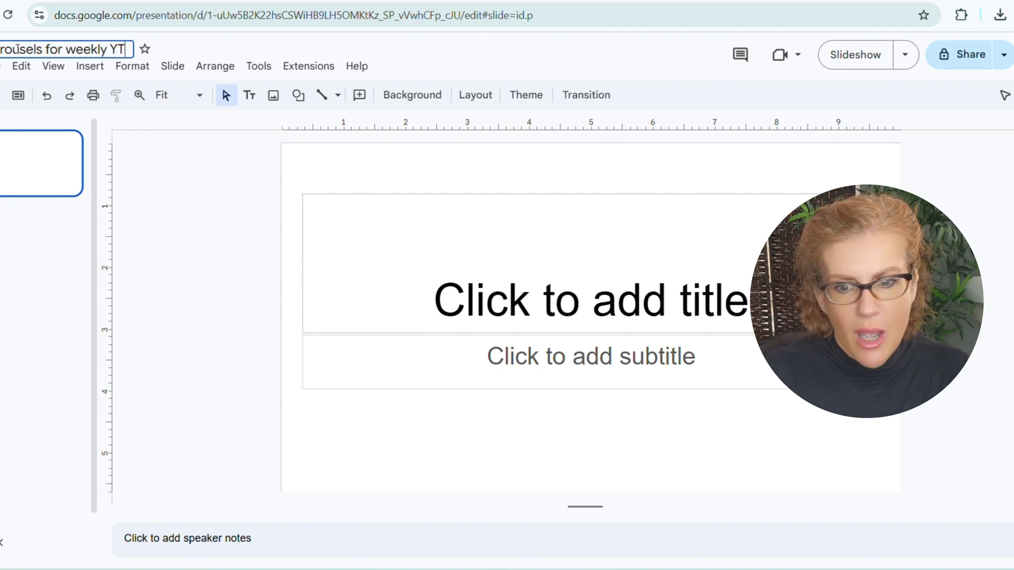
click(200, 239)
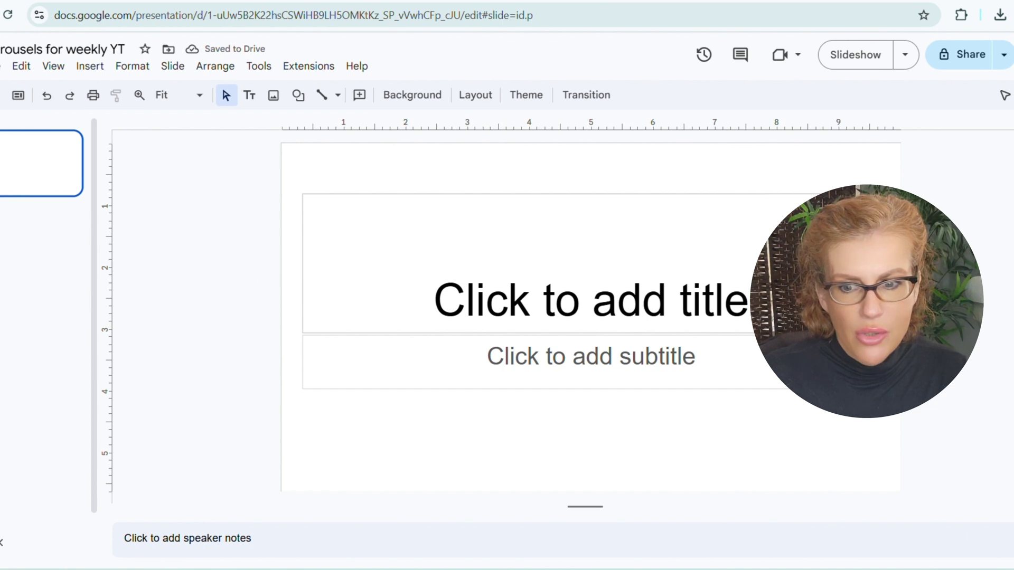
- Open the presentation's page setup and choose a custom page size measured in pixels
click(4, 68)
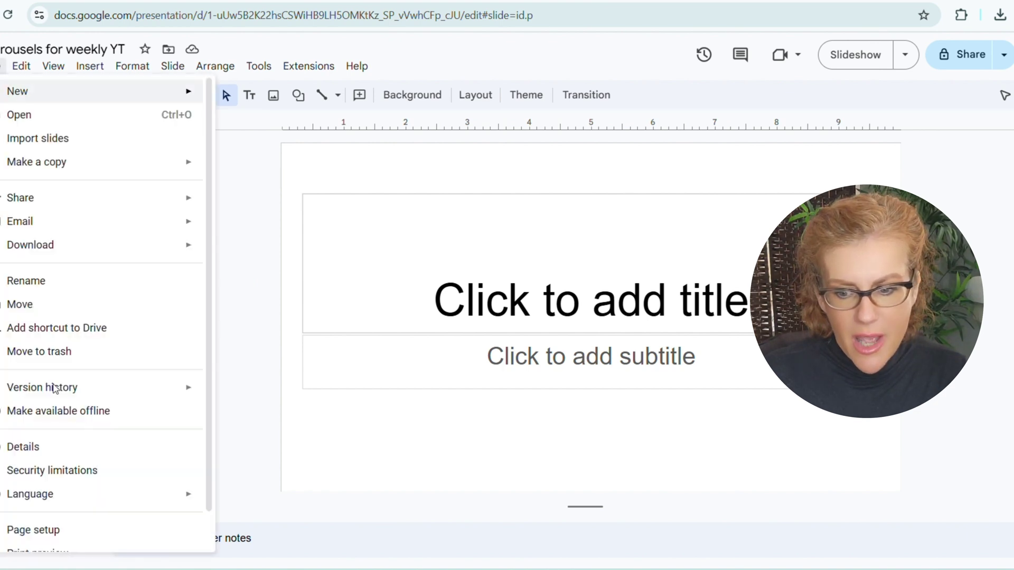
click(51, 532)
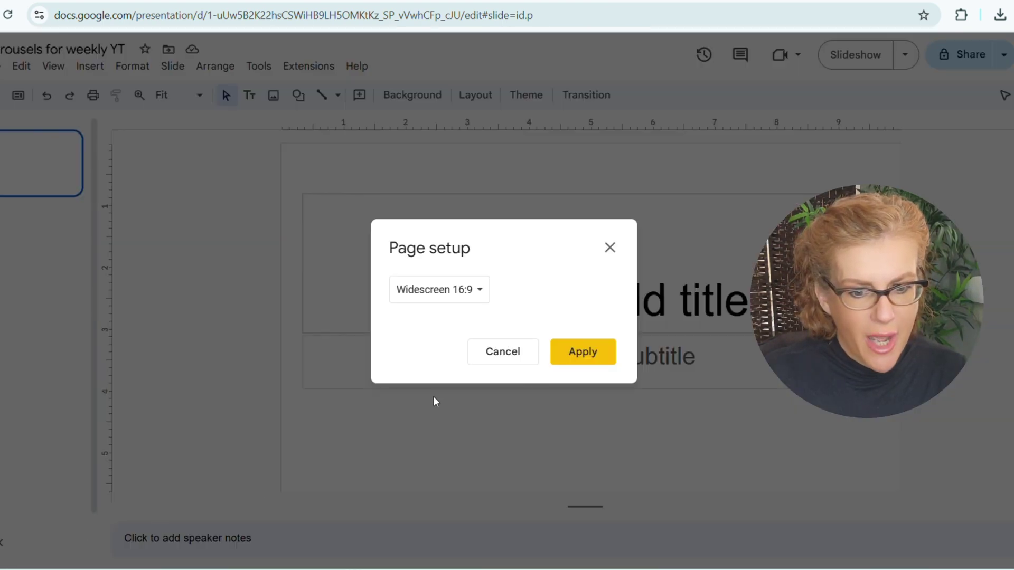
click(477, 291)
click(450, 342)
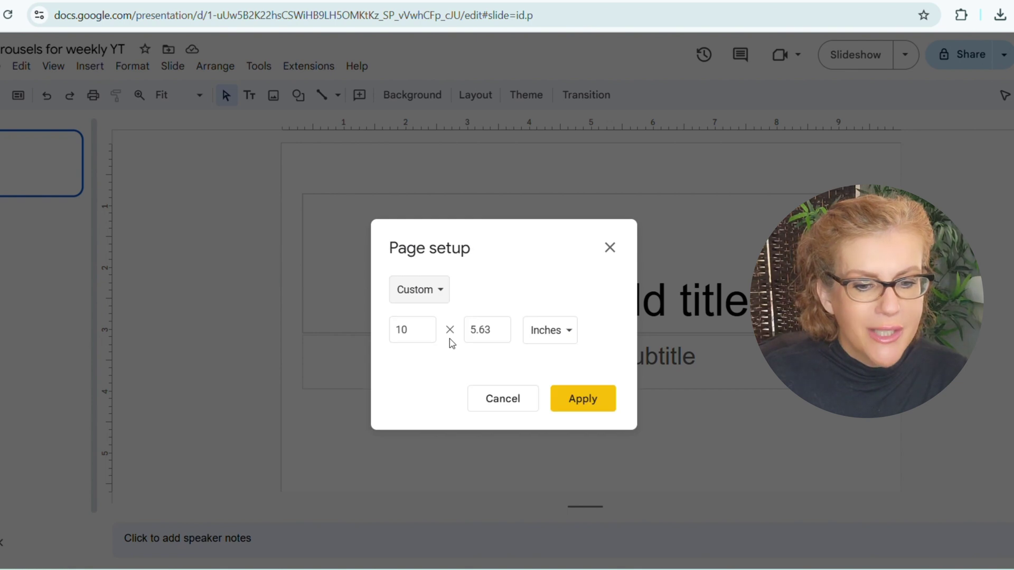
click(570, 336)
click(575, 402)
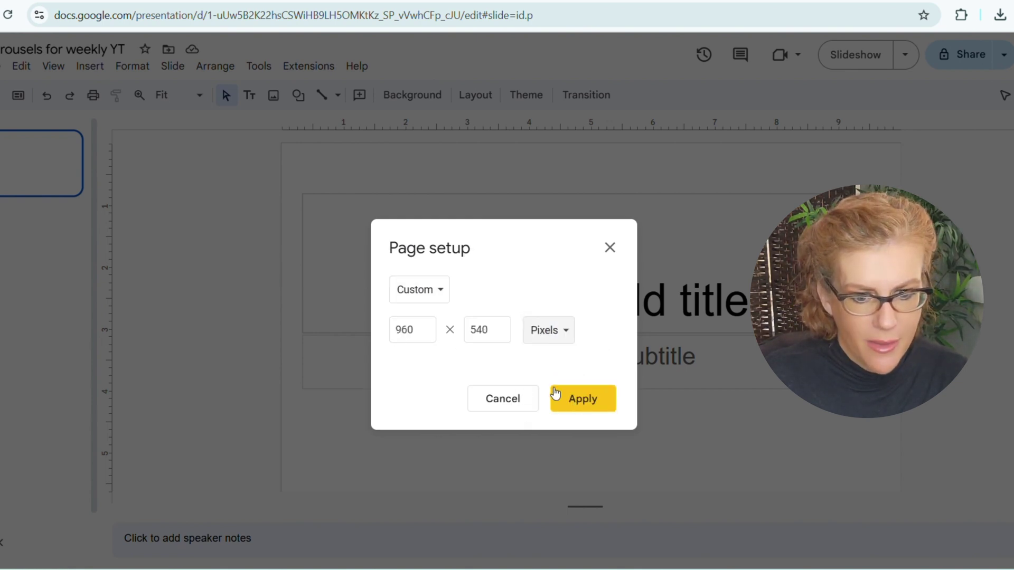
- Set the custom page size to 1080 × 1080 pixels and apply it to the presentation
click(408, 327)
double_click(408, 326)
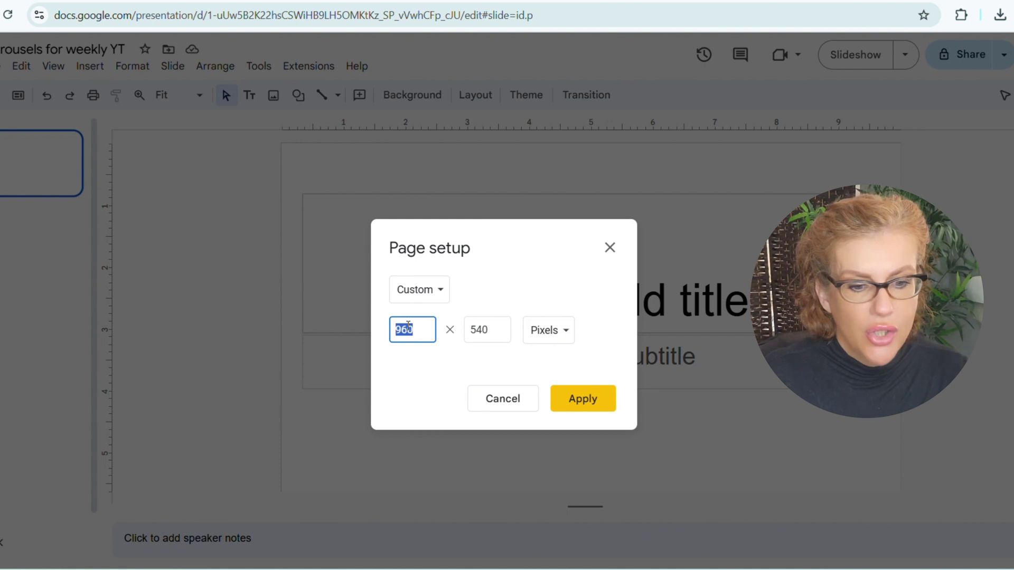
text(1080)
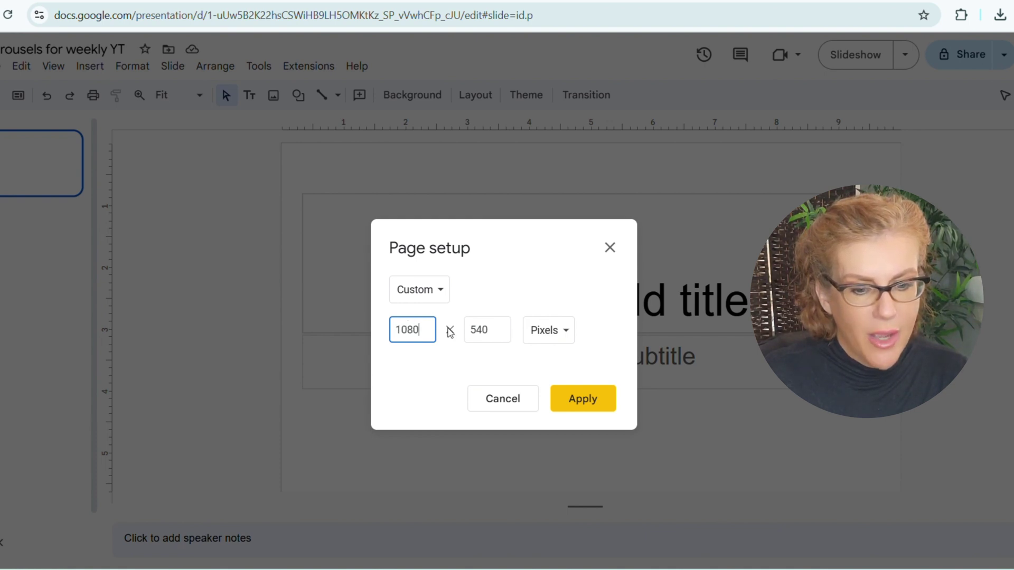
click(474, 324)
double_click(476, 323)
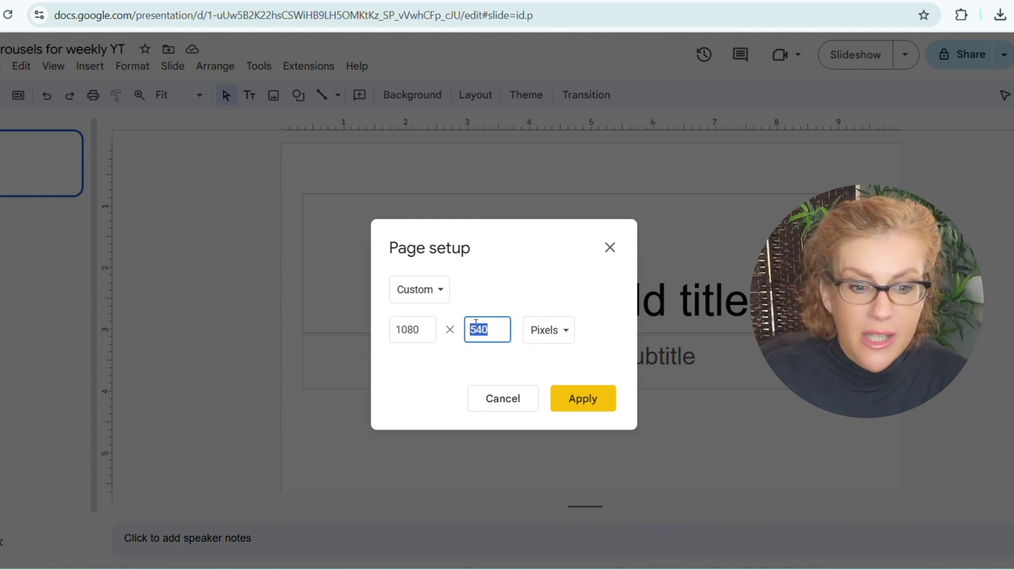
text(1080)
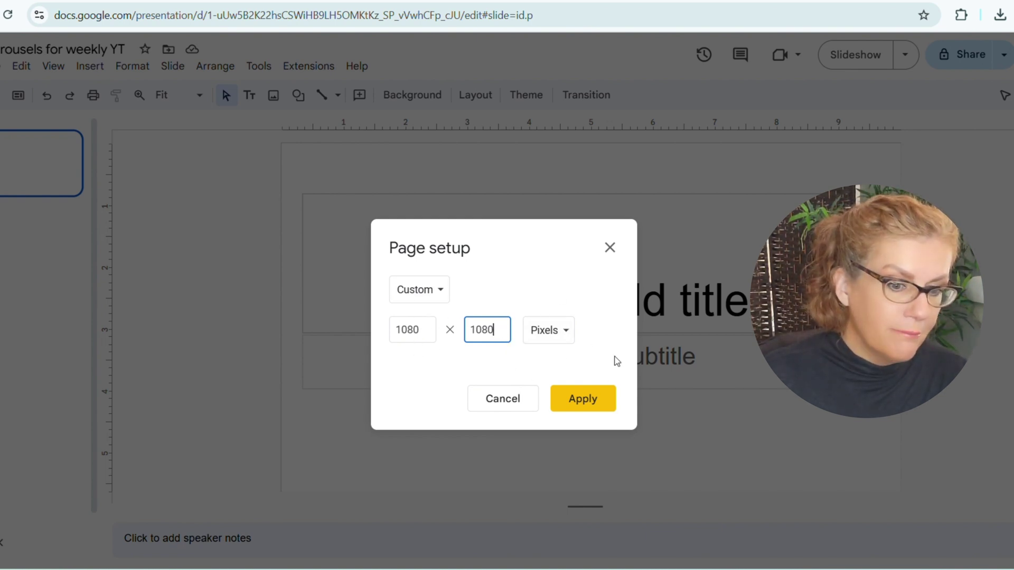
click(596, 408)
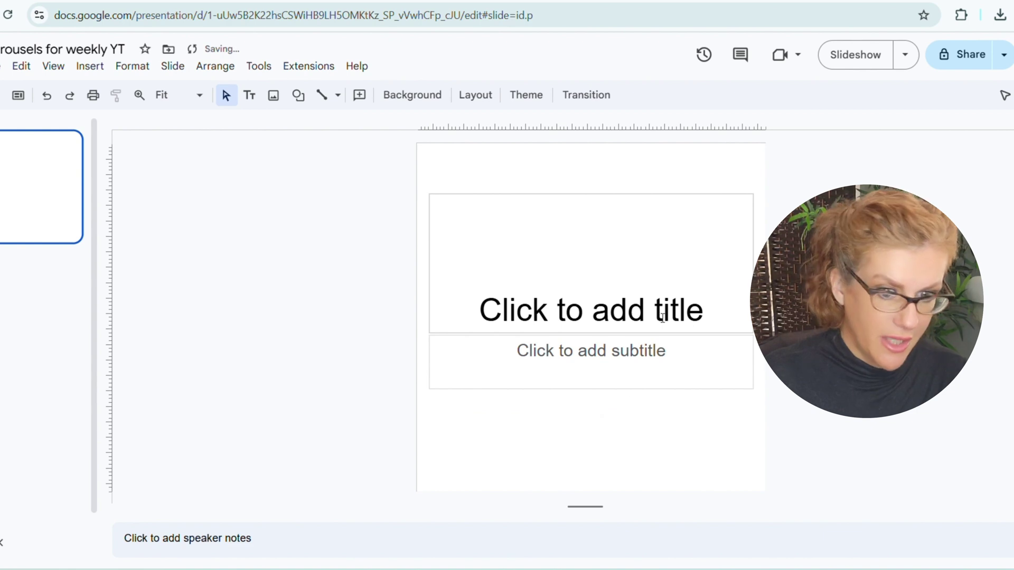
- Delete the title and subtitle placeholders from the slide and duplicate the blank slide
click(485, 193)
key(Delete)
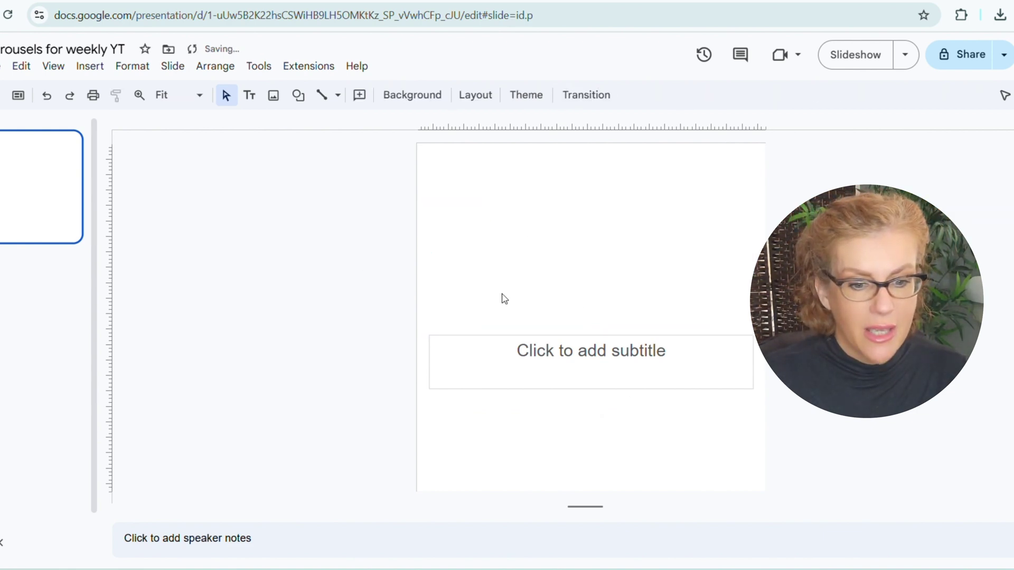
click(512, 336)
key(Delete)
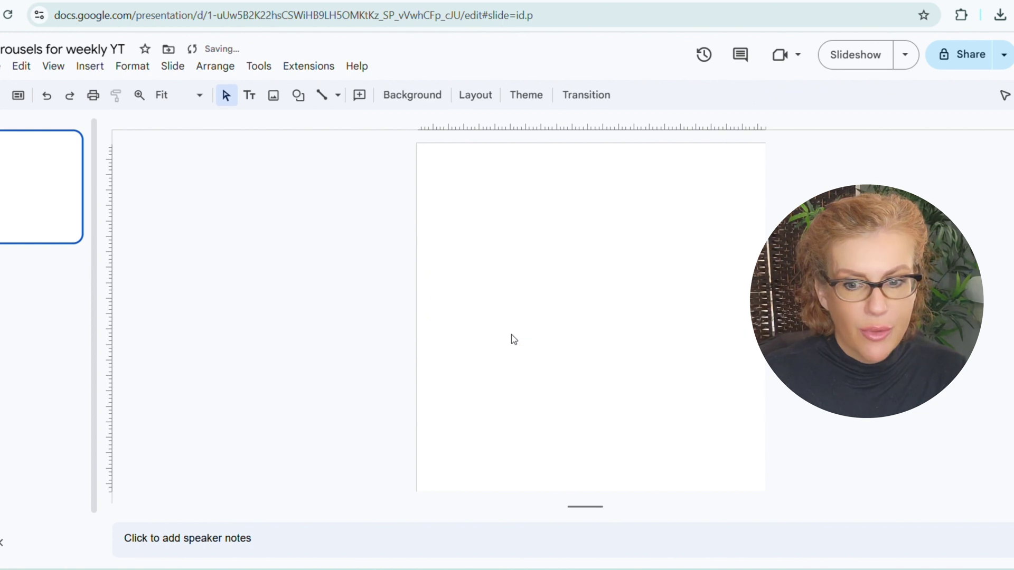
right_click(12, 219)
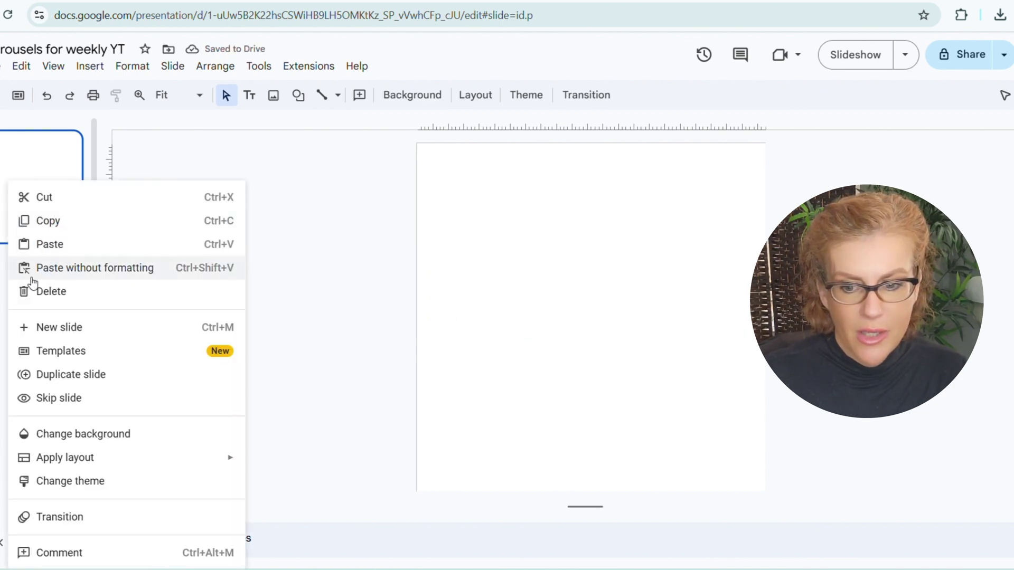
click(62, 376)
- Upload the exported cover page image of the carousel template as the first slide's background
click(41, 228)
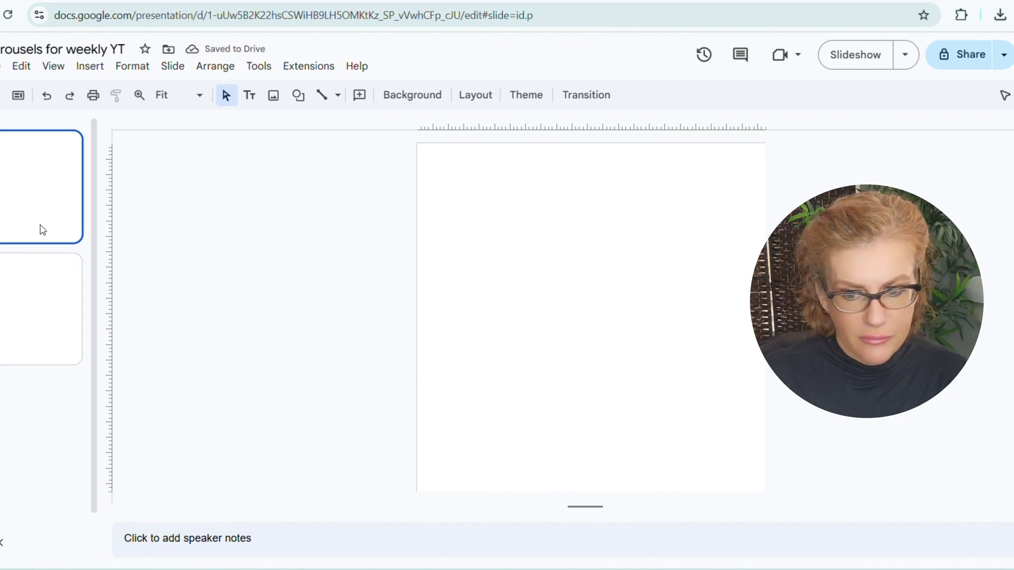
click(171, 70)
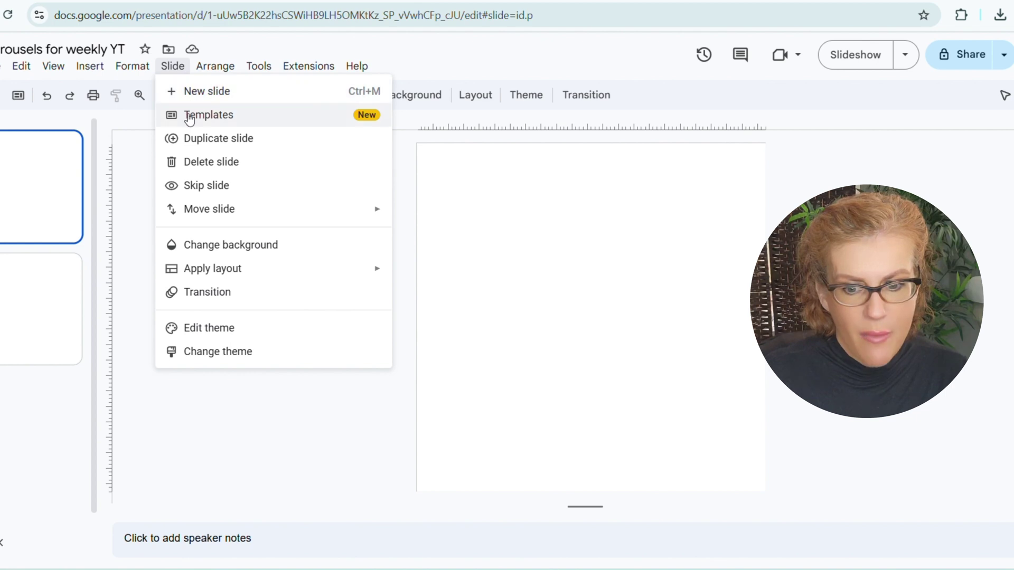
click(200, 246)
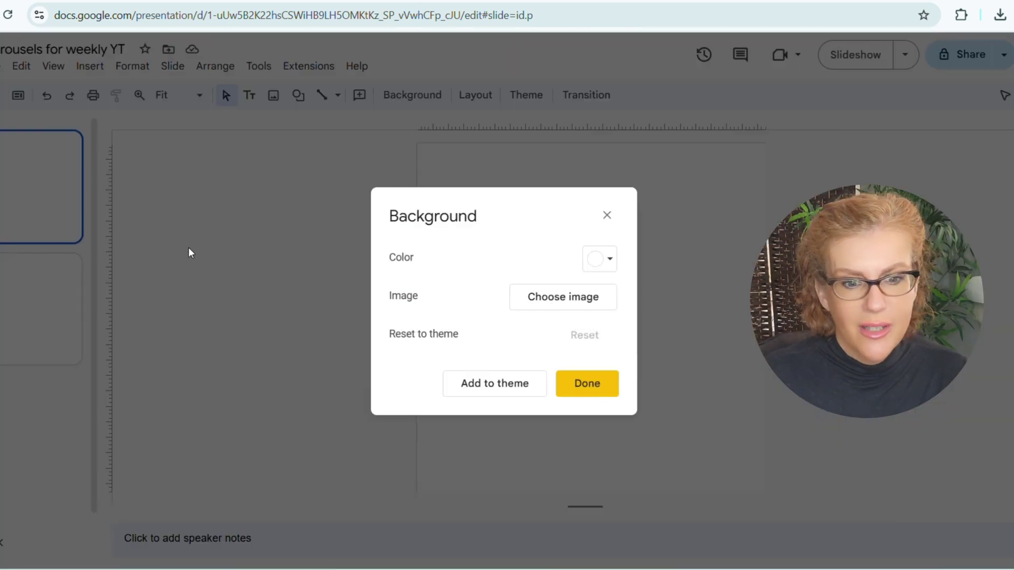
click(587, 298)
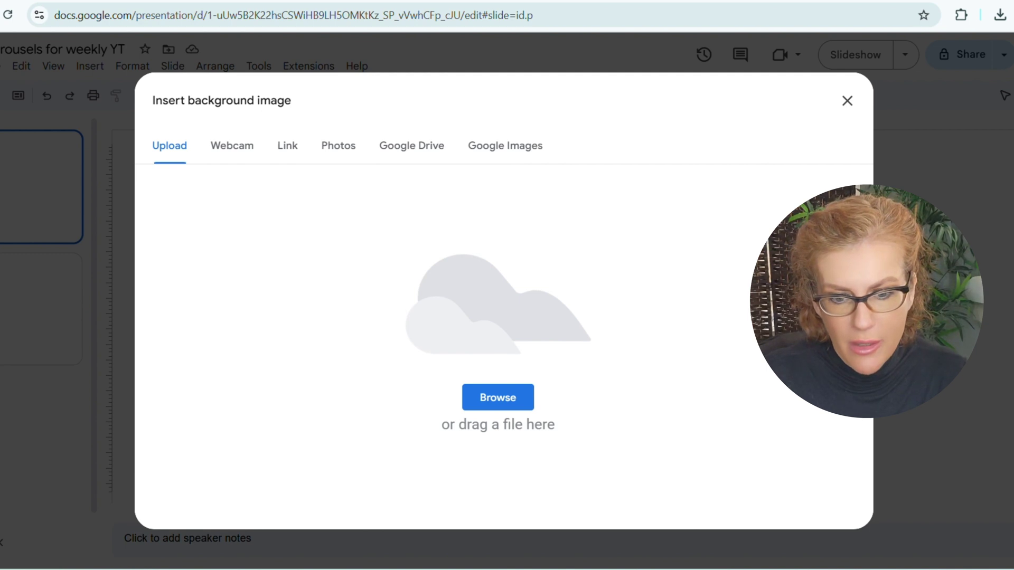
drag(1013, 317, 512, 317)
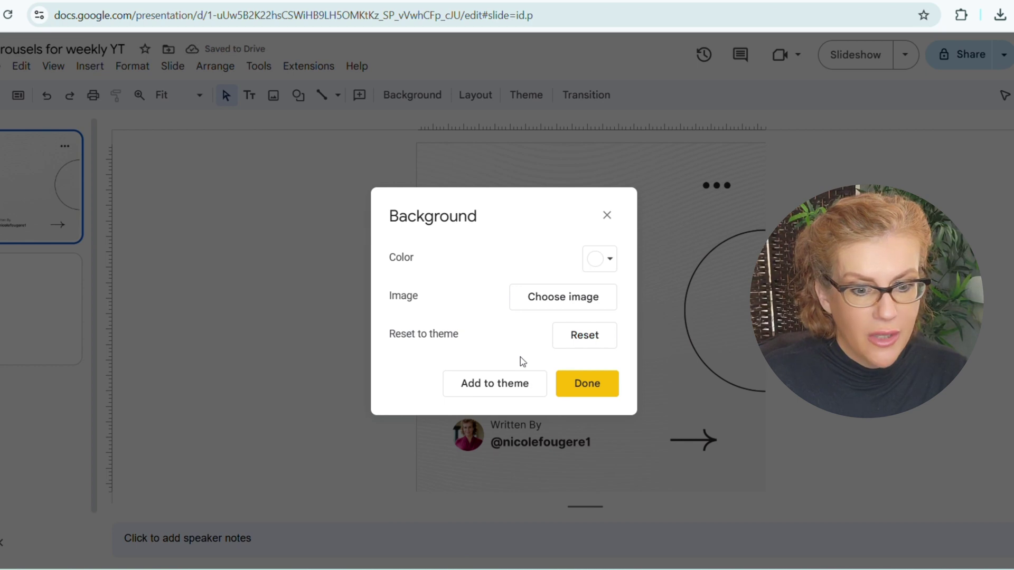
click(566, 391)
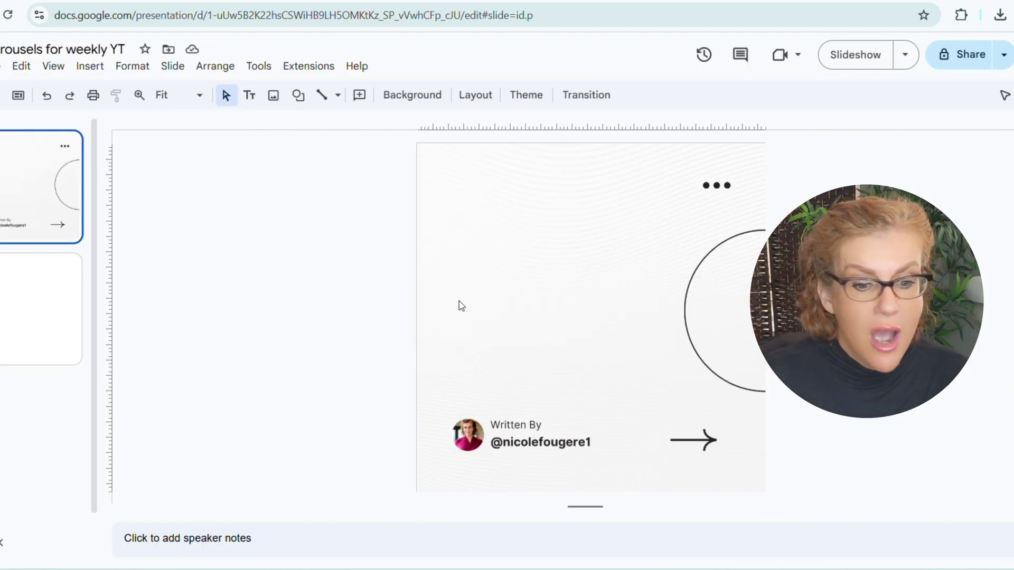
- Duplicate the blank second slide twice, and duplicate the last two blank slides together to make room for the remaining carousel pages
click(14, 290)
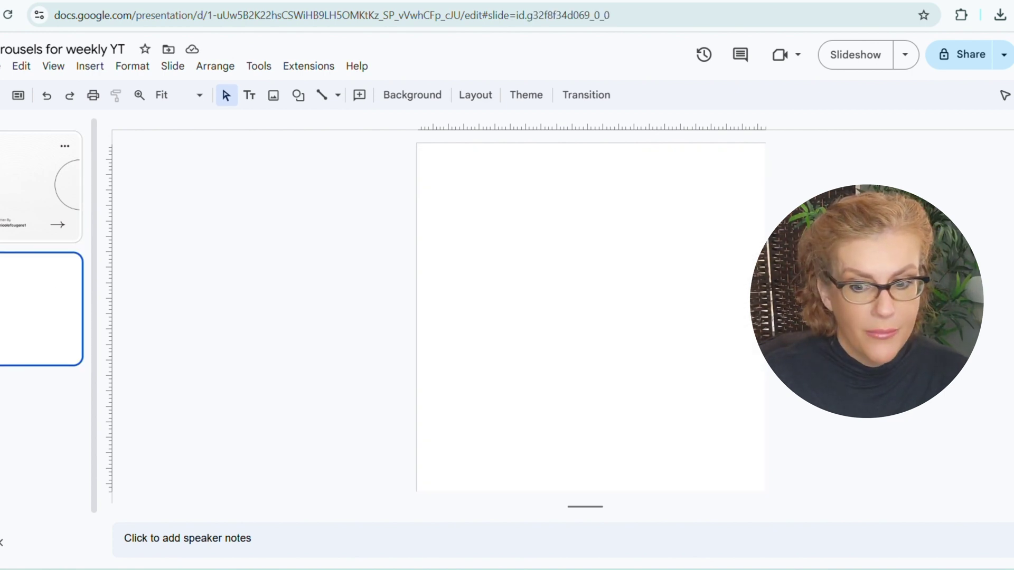
right_click(40, 304)
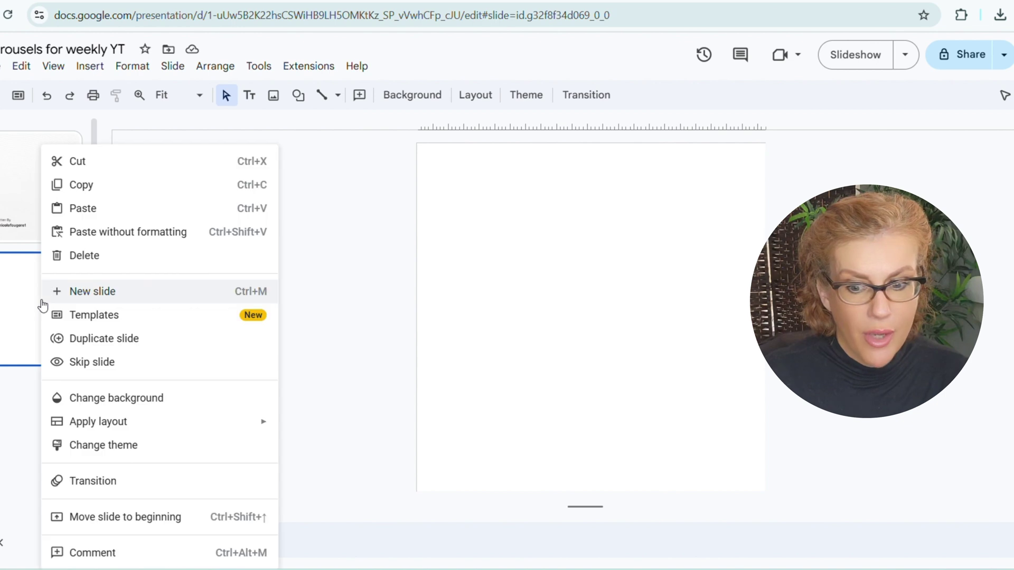
click(73, 344)
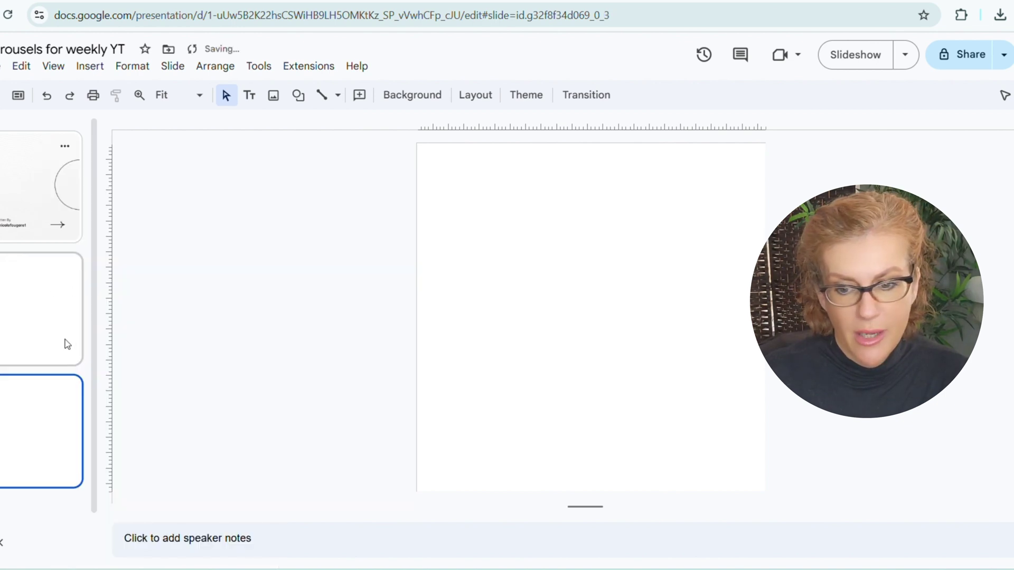
right_click(65, 340)
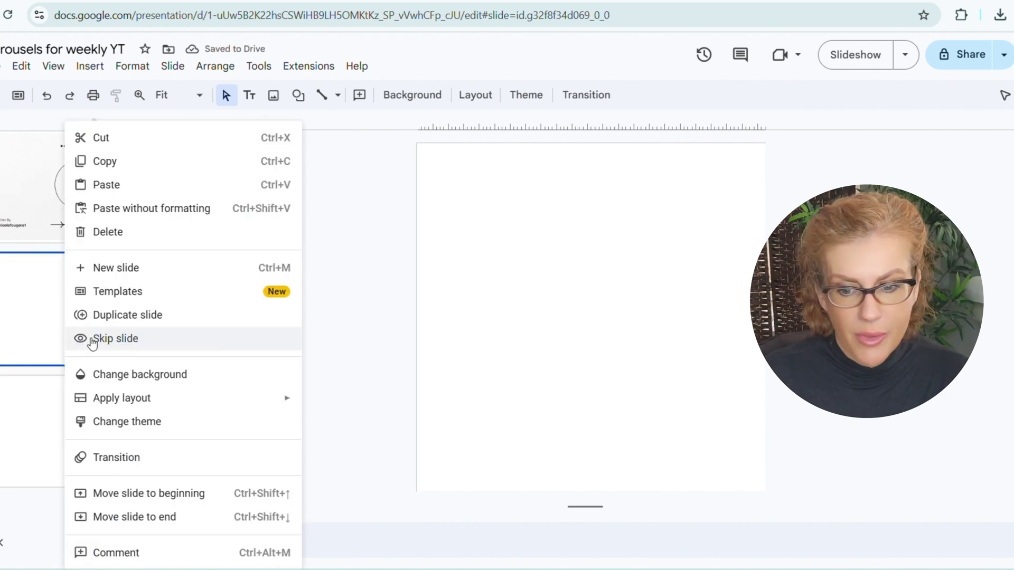
click(113, 315)
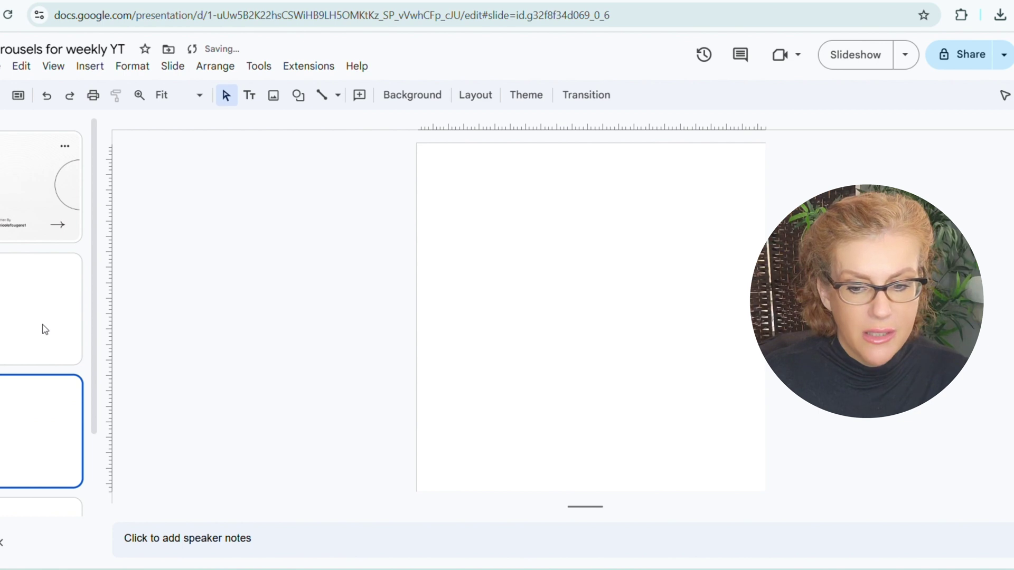
scroll(41, 330, down, 2)
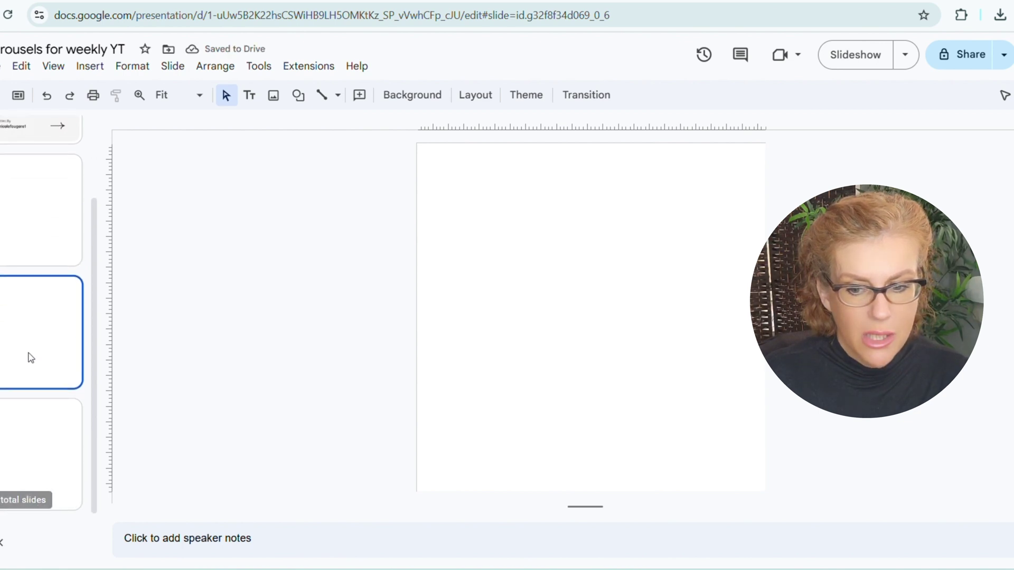
shift+click(24, 431)
right_click(24, 432)
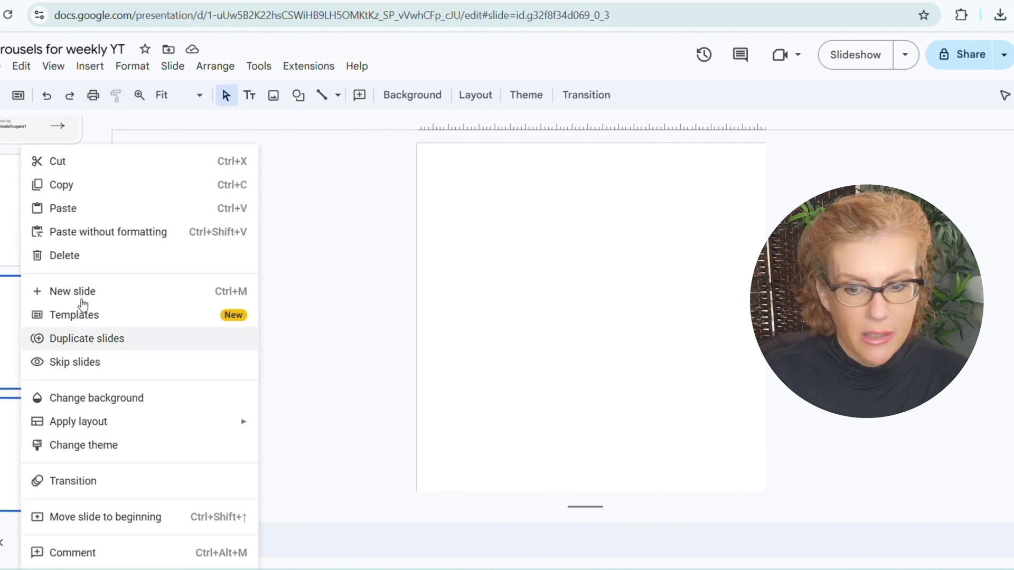
click(98, 340)
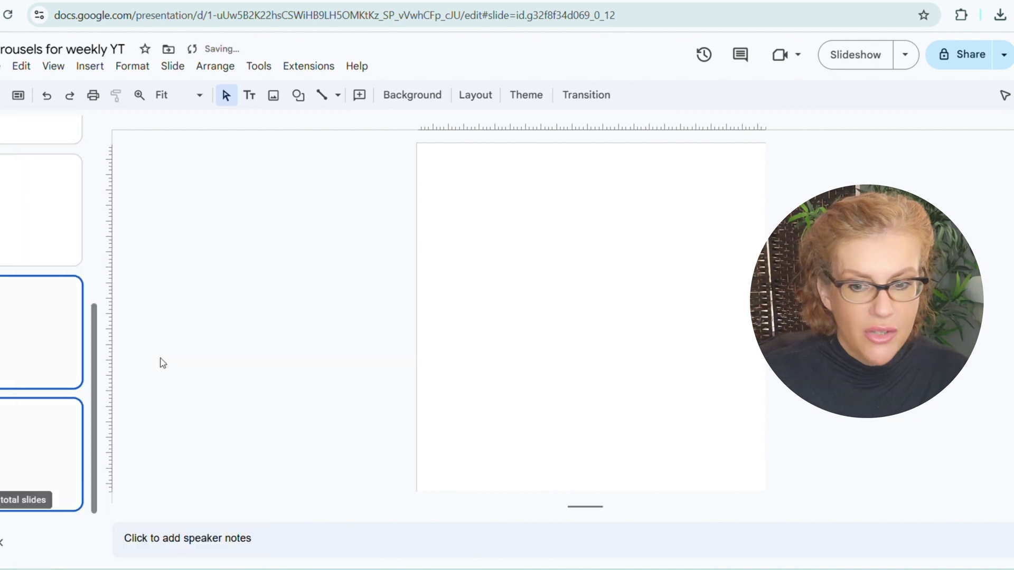
- Upload the template page image numbered 1/4 as the second slide's background
scroll(33, 423, up, 10)
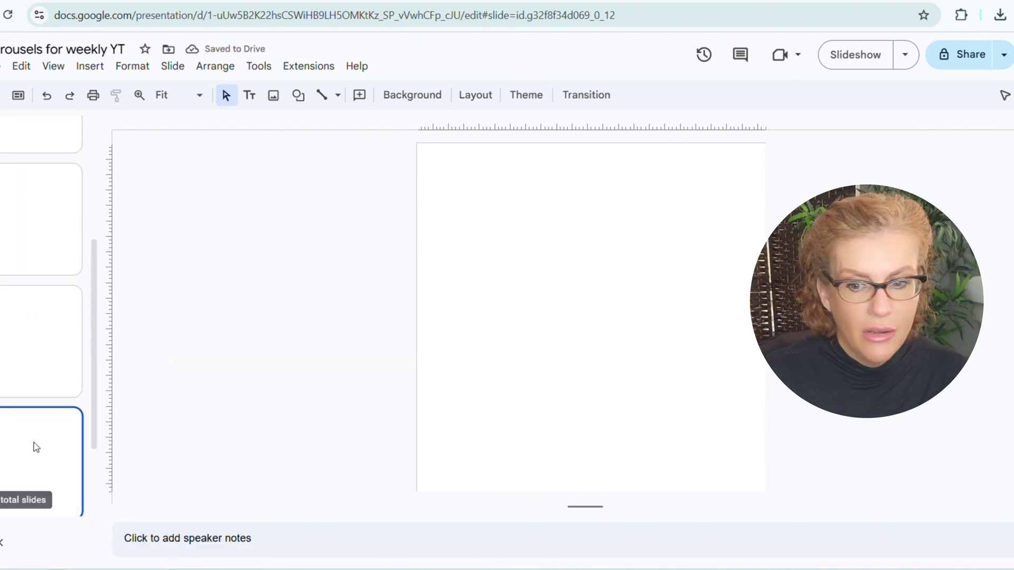
click(33, 320)
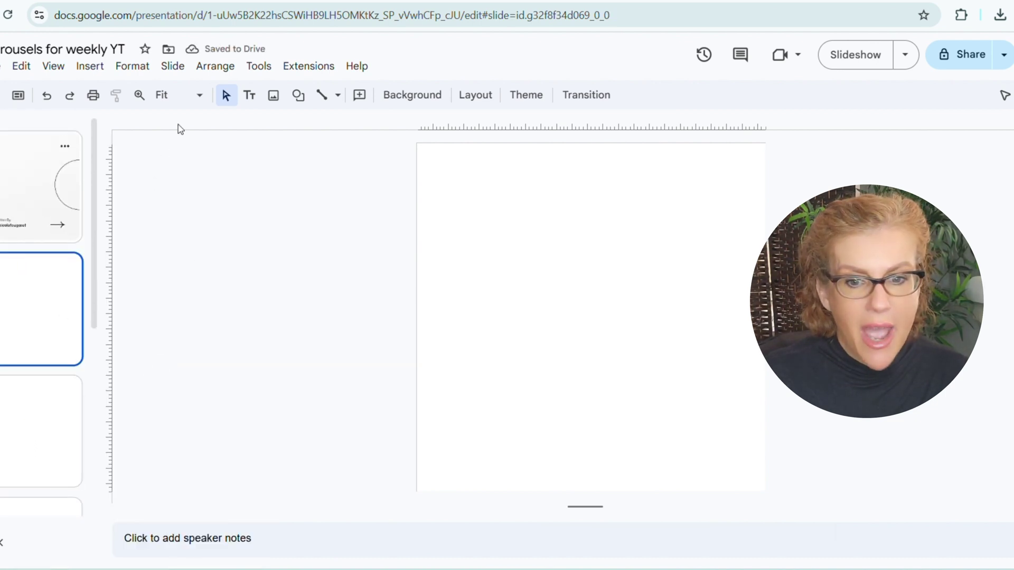
click(173, 66)
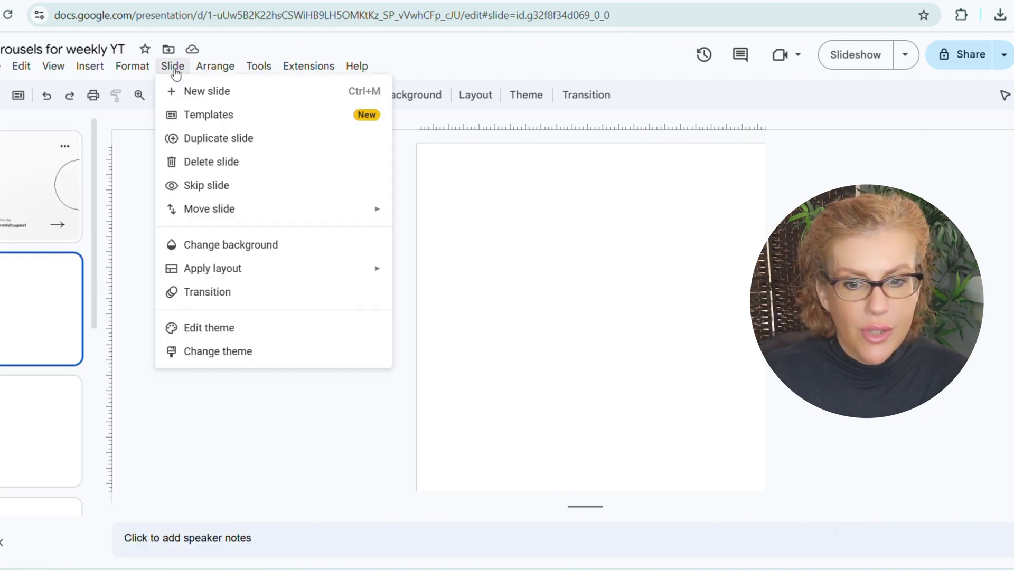
click(227, 246)
click(546, 299)
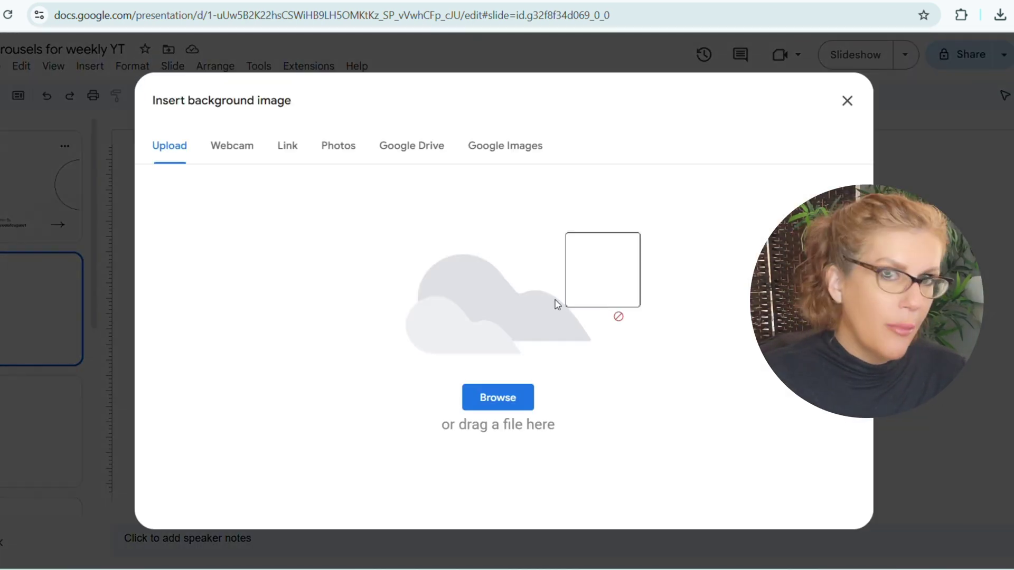
drag(554, 299, 440, 296)
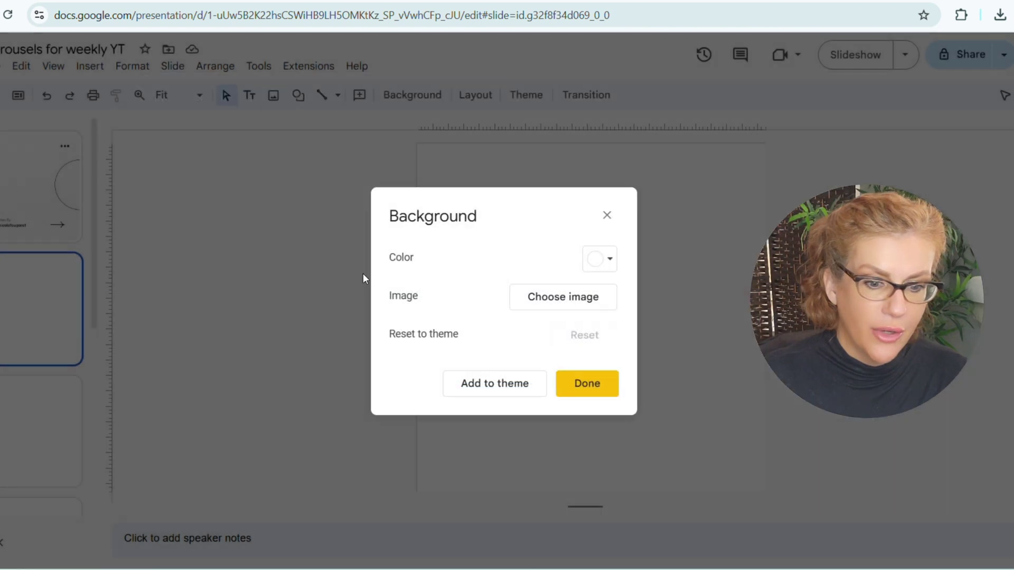
click(579, 390)
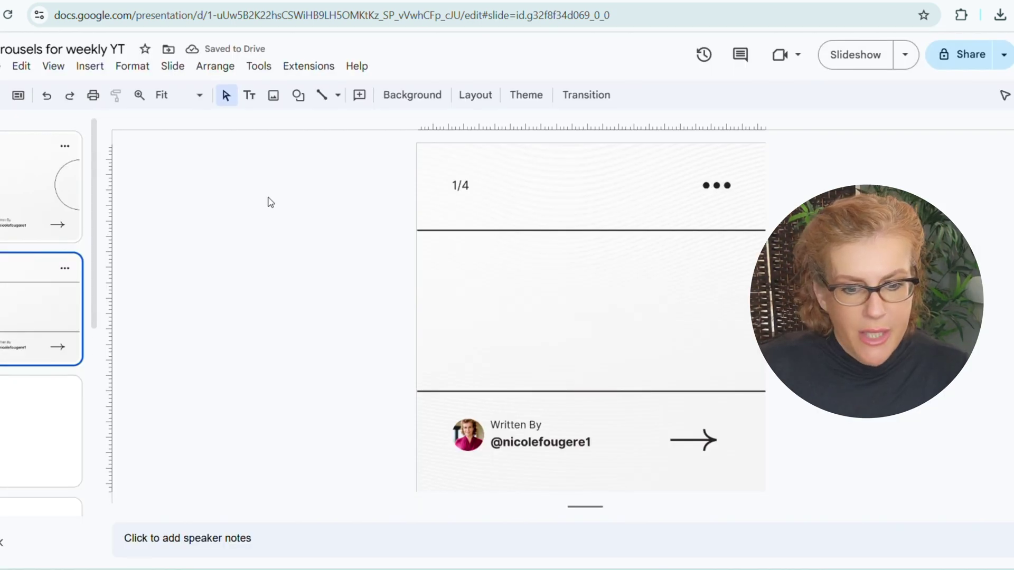
- Review the carousel template slides and their background images, from the cover through the numbered pages
click(19, 224)
click(30, 311)
click(24, 417)
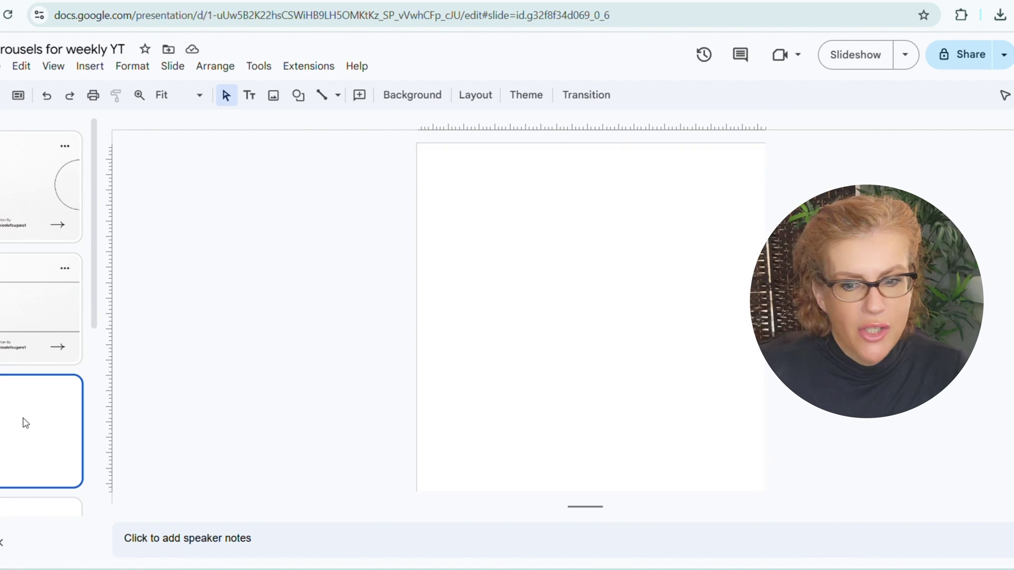
scroll(45, 222, up, 3)
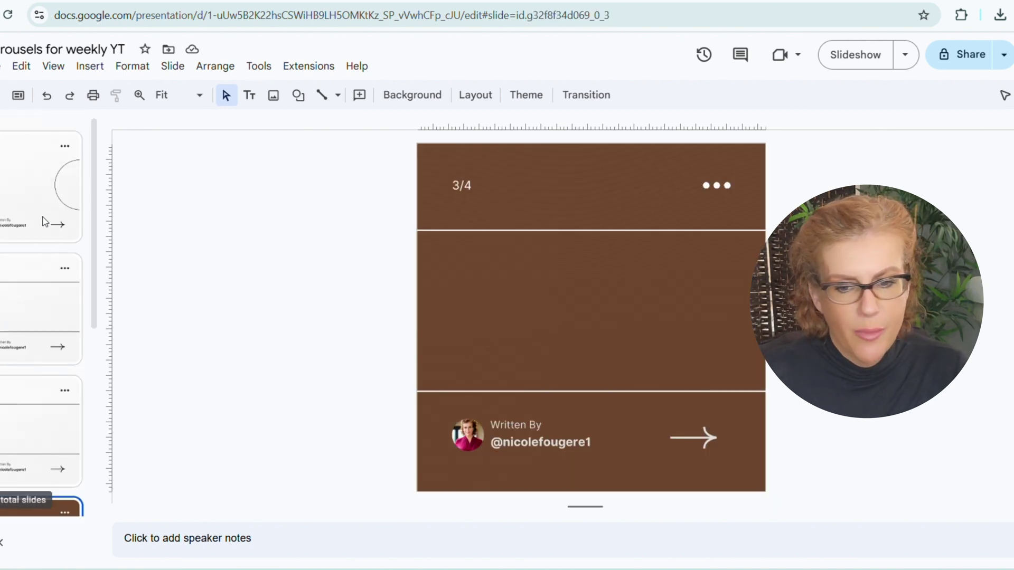
click(40, 191)
click(35, 331)
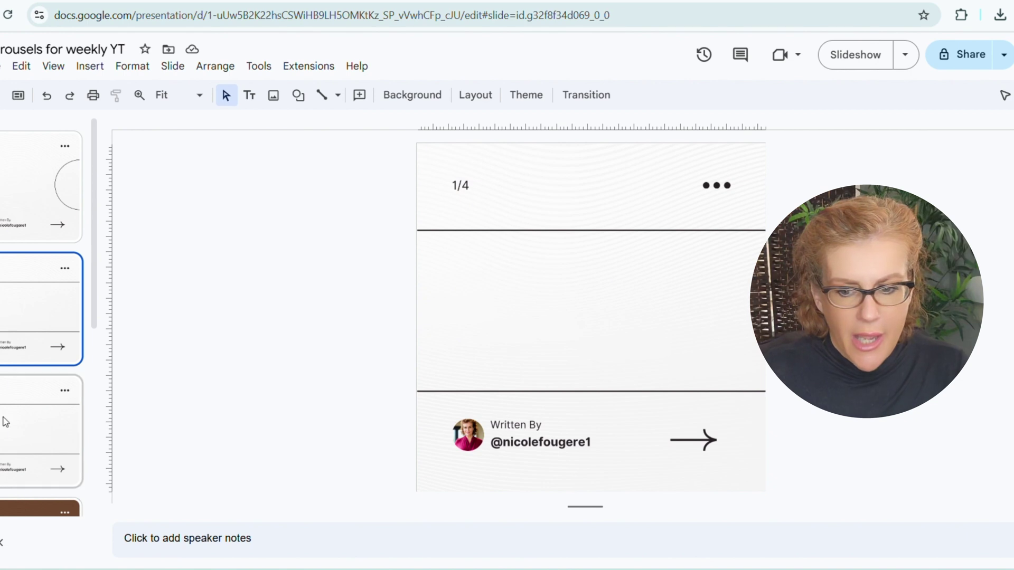
click(4, 438)
click(28, 308)
click(34, 195)
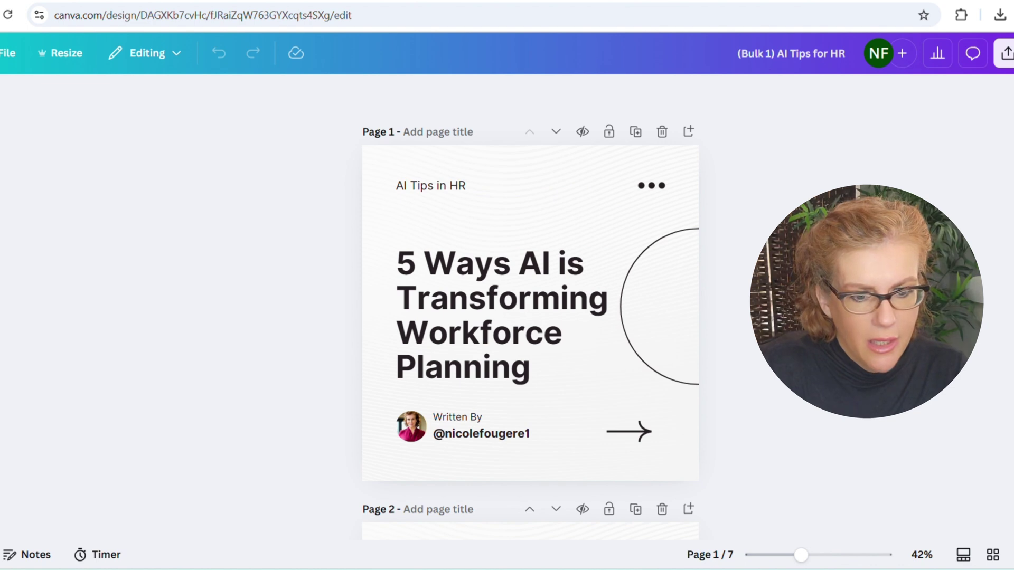
- Check the cover page in Canva, and in Google Slides add a text box reading {{Topic}} near the cover slide's upper edge
scroll(559, 287, down, 4)
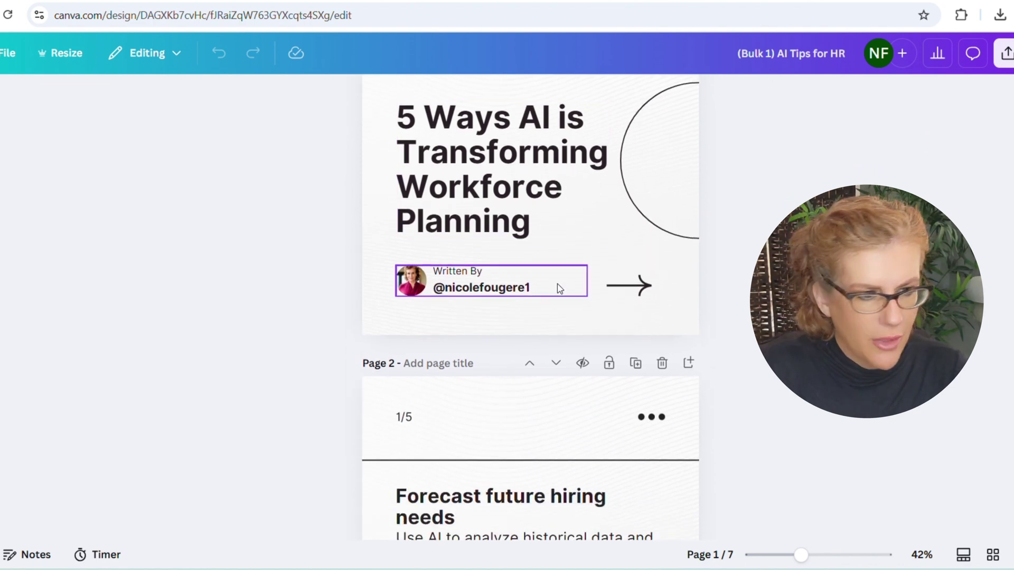
scroll(559, 287, up, 4)
click(931, 1)
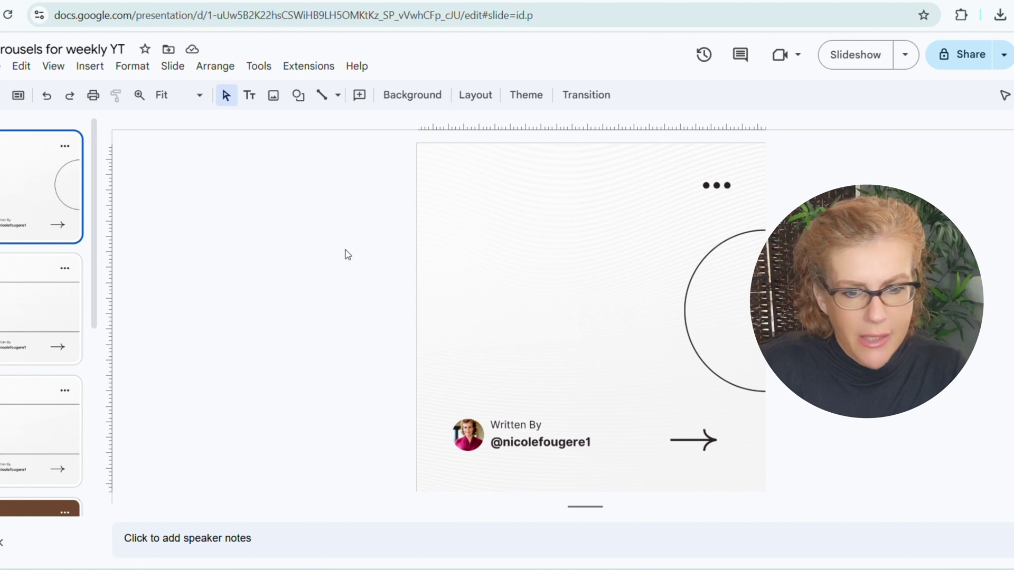
click(90, 66)
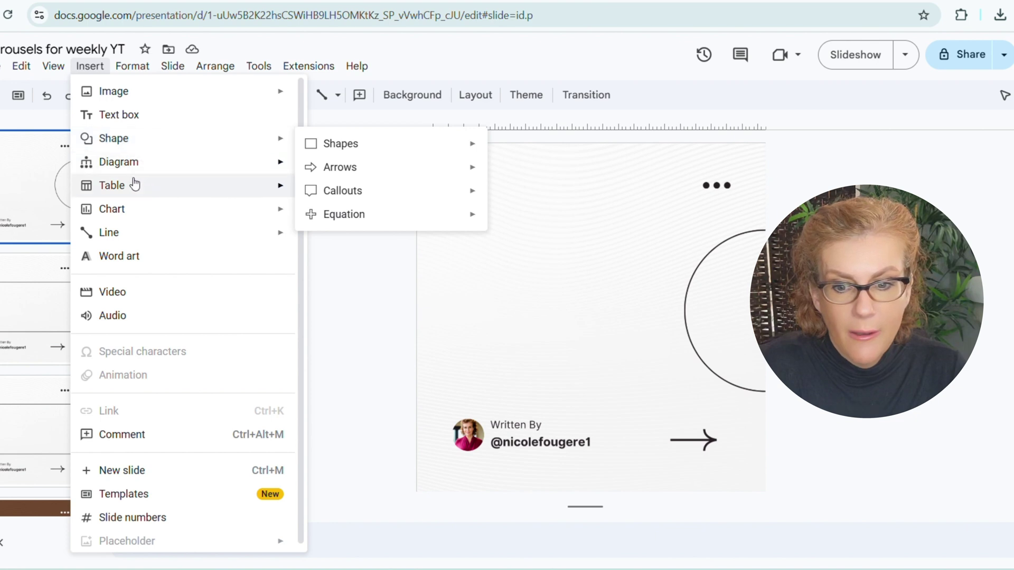
click(119, 115)
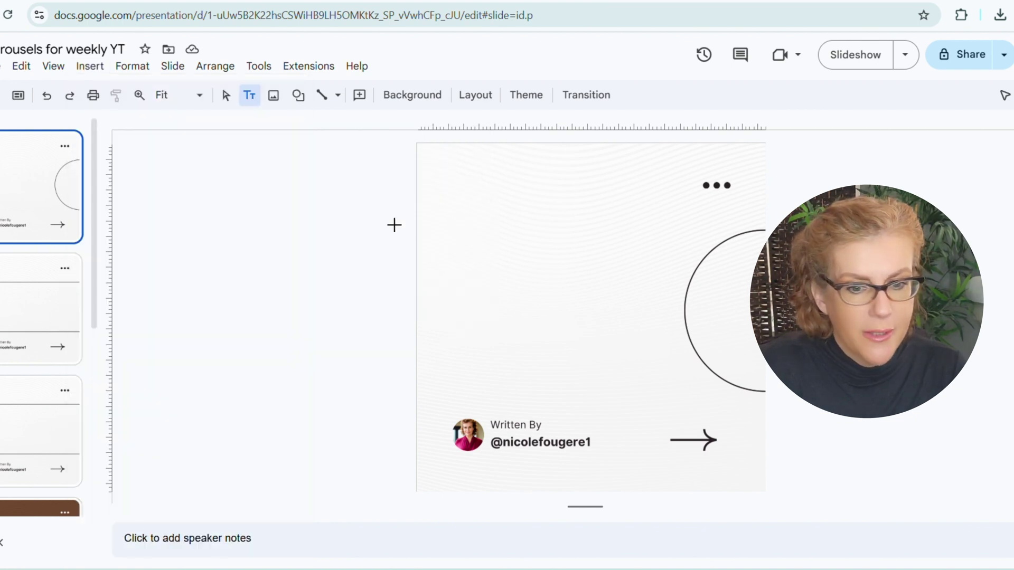
drag(447, 187, 601, 207)
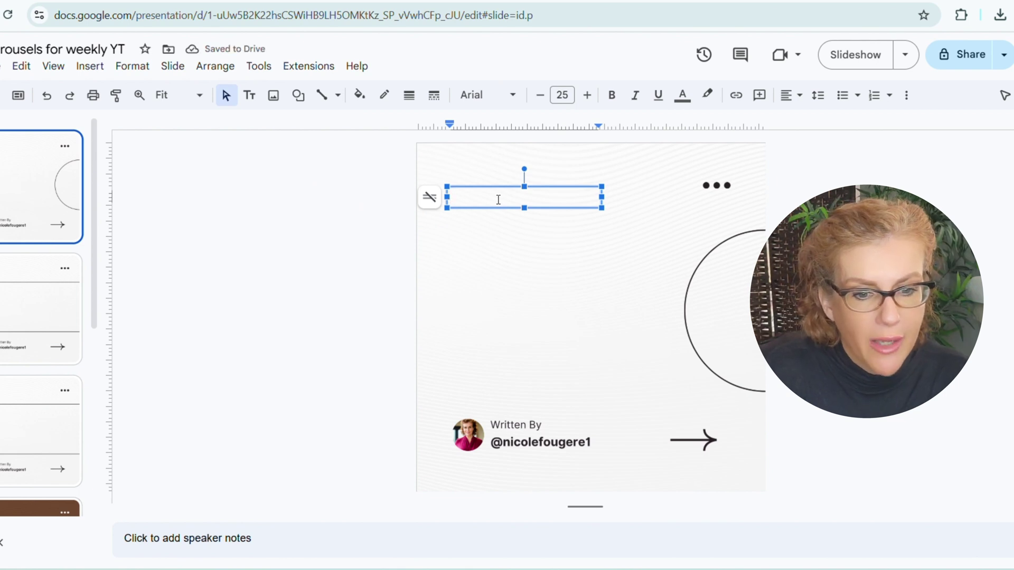
text({{Topic)
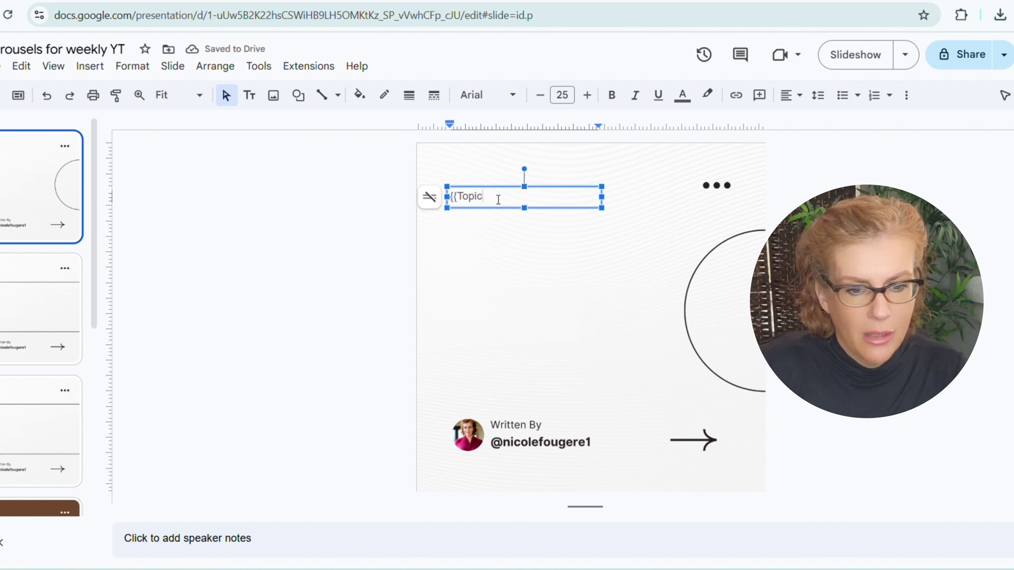
text(})
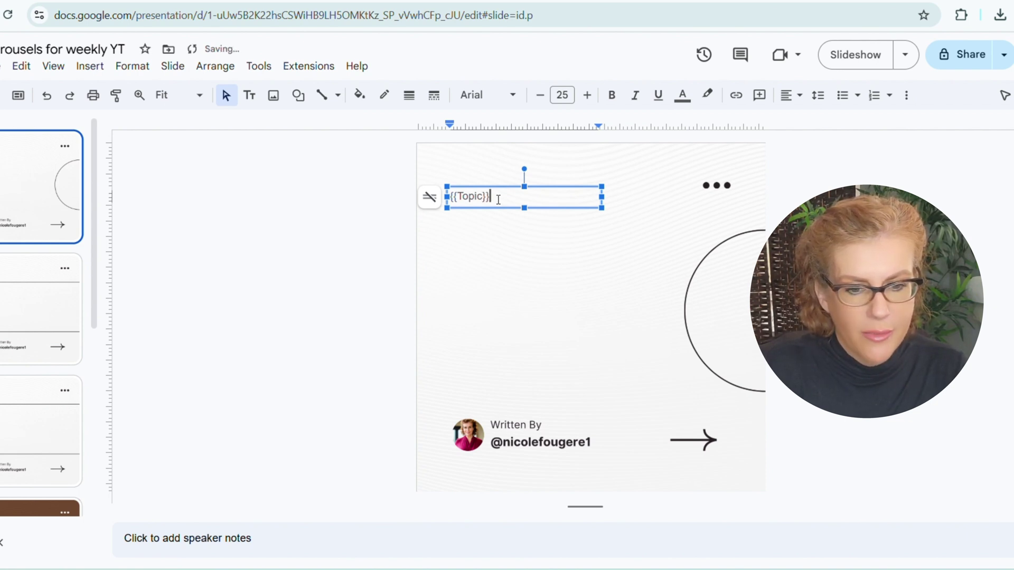
click(338, 259)
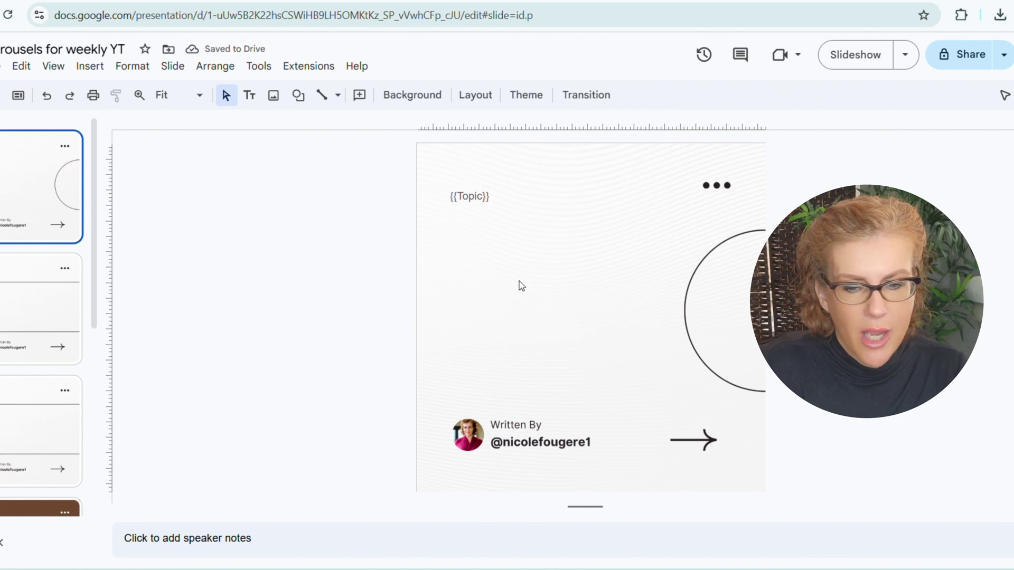
- Add a large text box below the topic placeholder on the cover slide, containing {{cover content}}
click(90, 66)
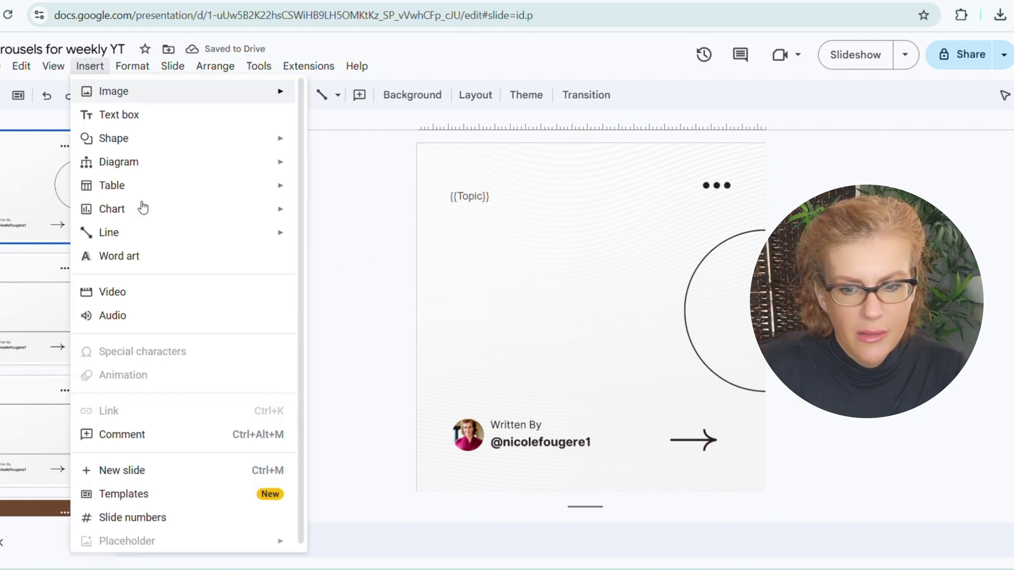
click(87, 116)
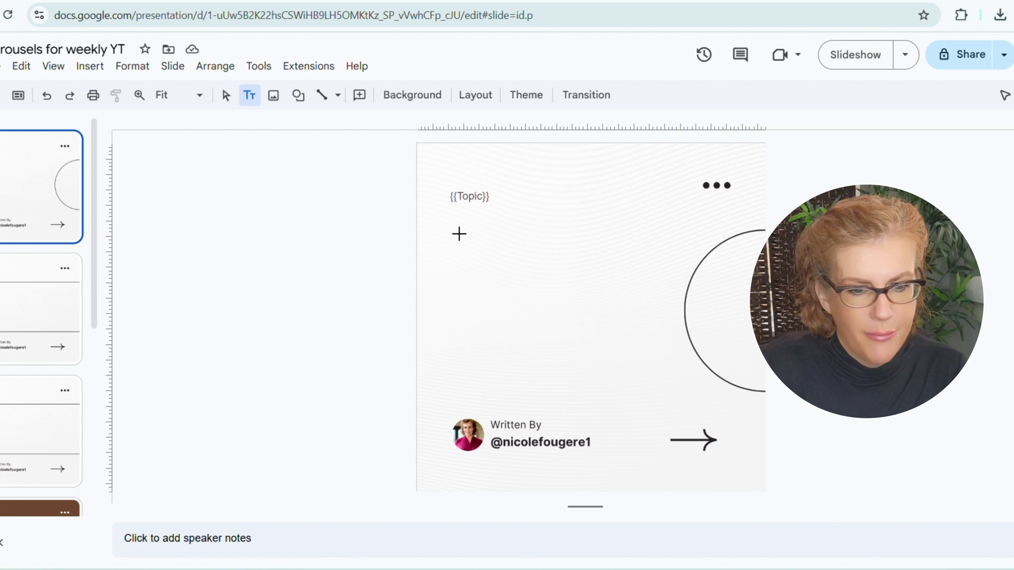
drag(455, 235, 679, 386)
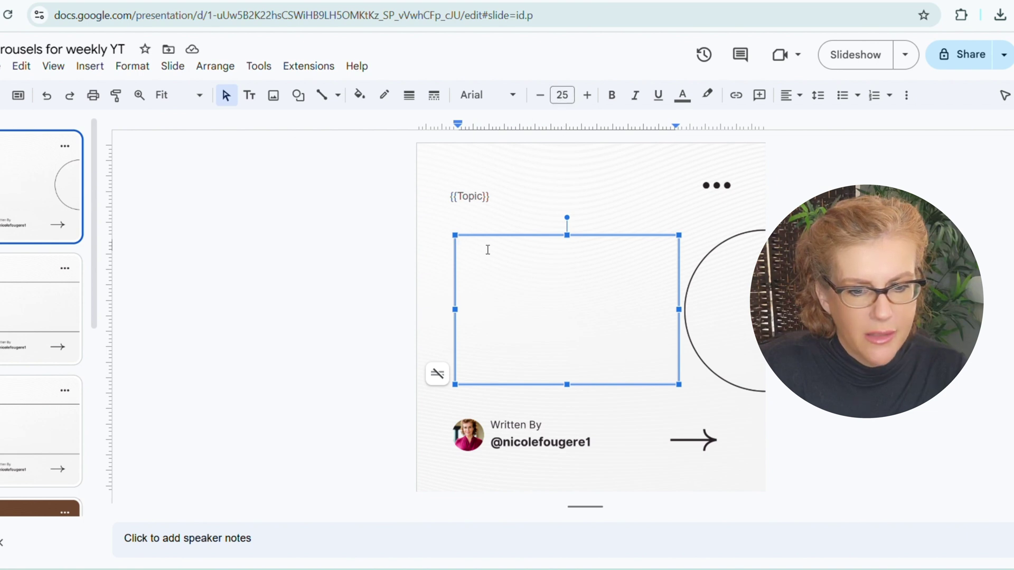
text({{)
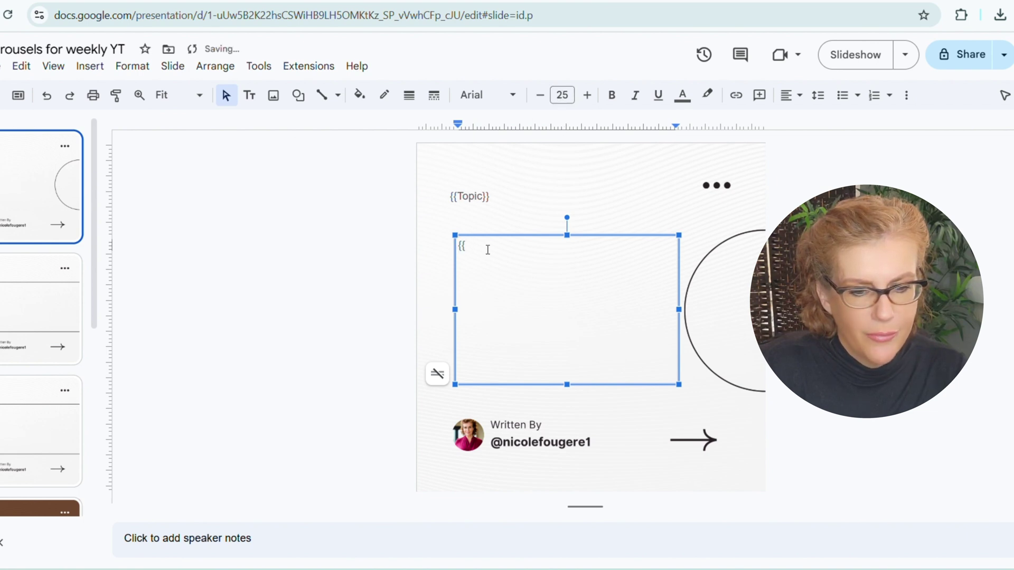
text(co)
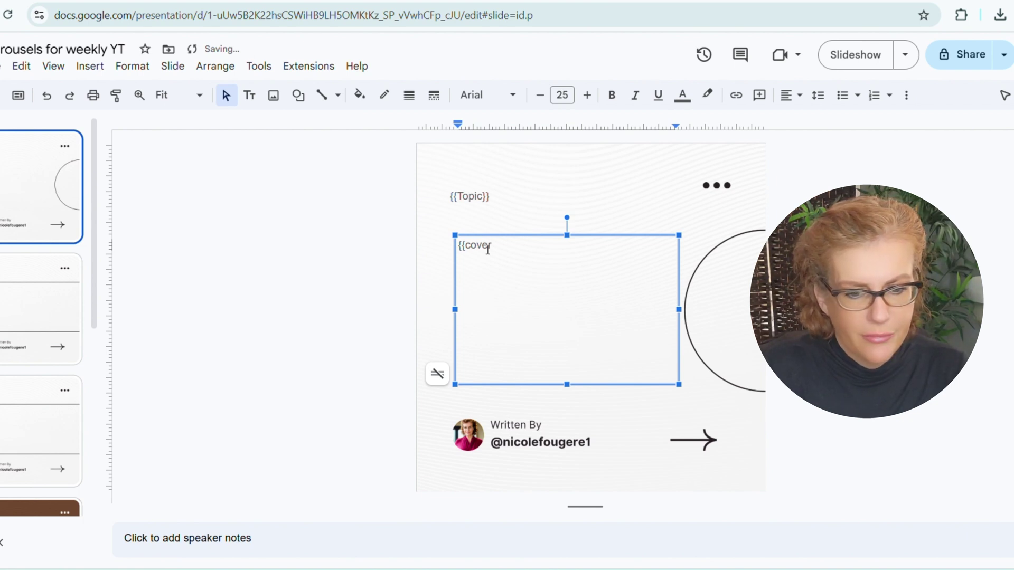
text(ver )
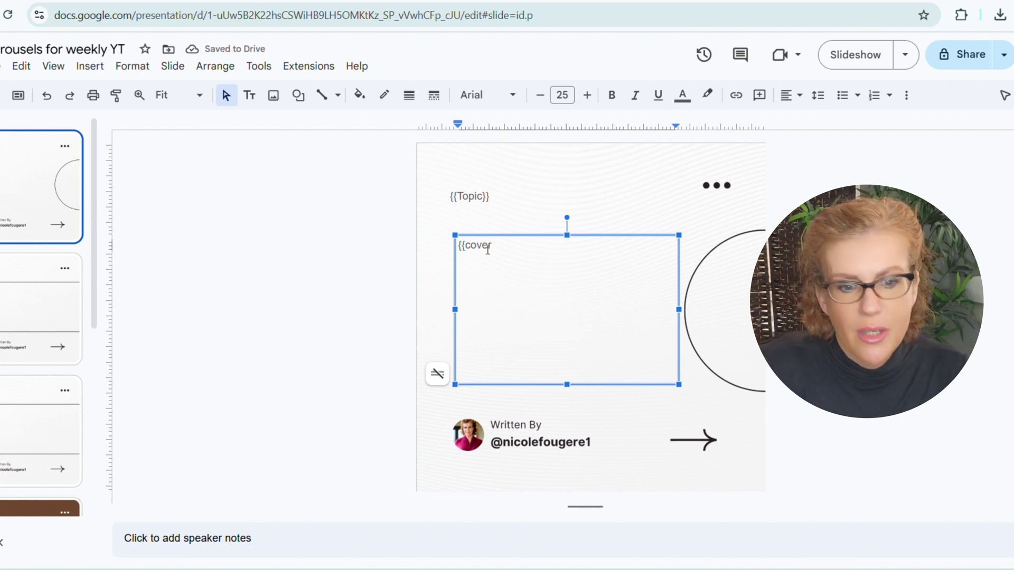
text(content)
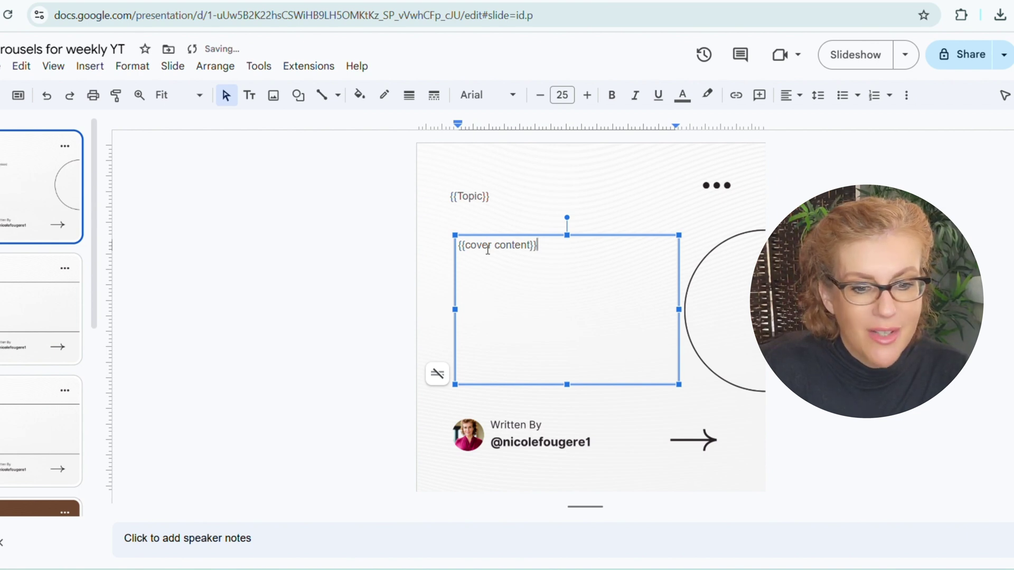
- Change the topic placeholder on the cover slide to lowercase, so it reads {{topic}}
click(463, 197)
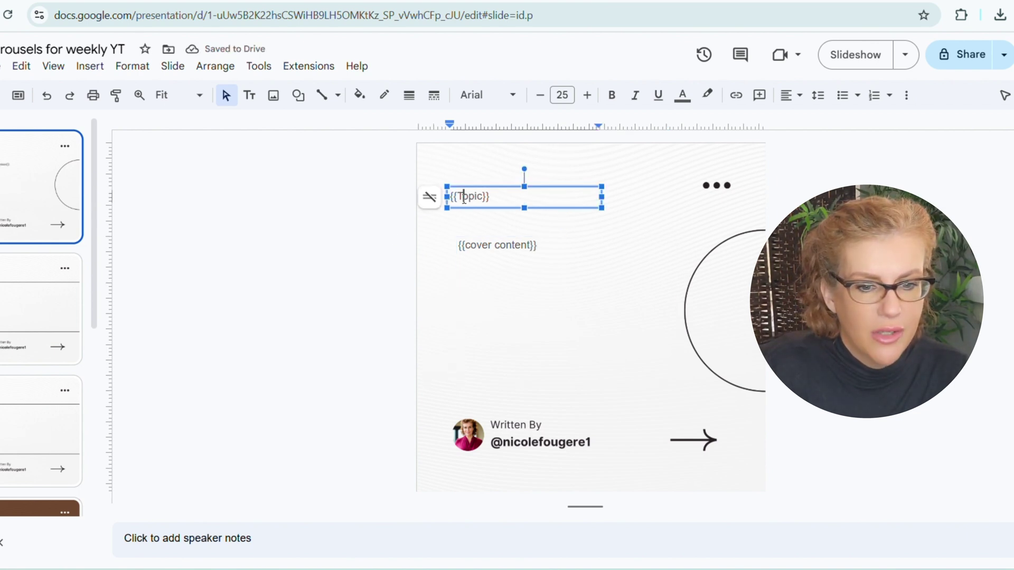
key(BackSpace)
text(t)
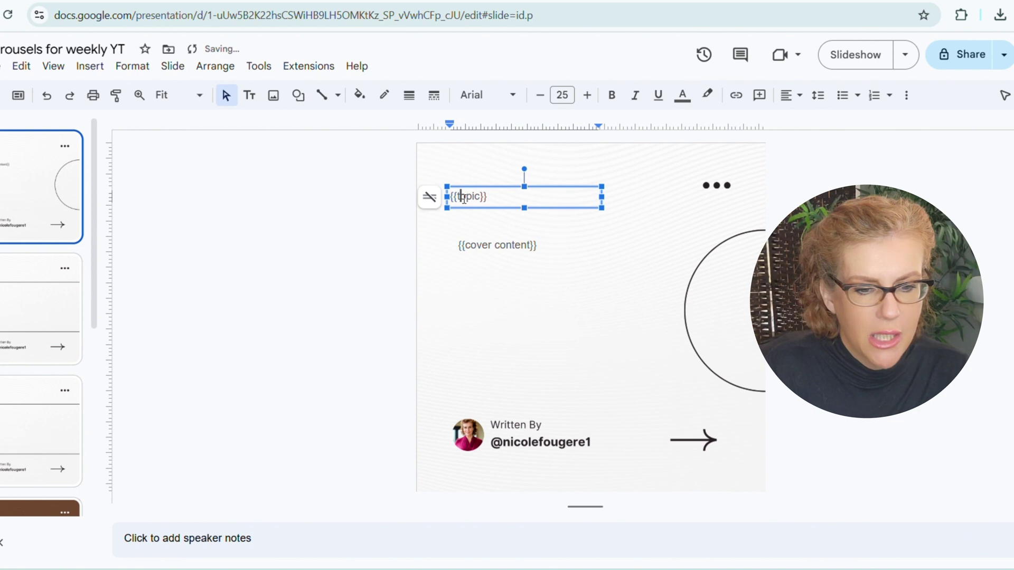
- Increase the font size of the {{cover content}} placeholder on the cover slide to 44
click(479, 275)
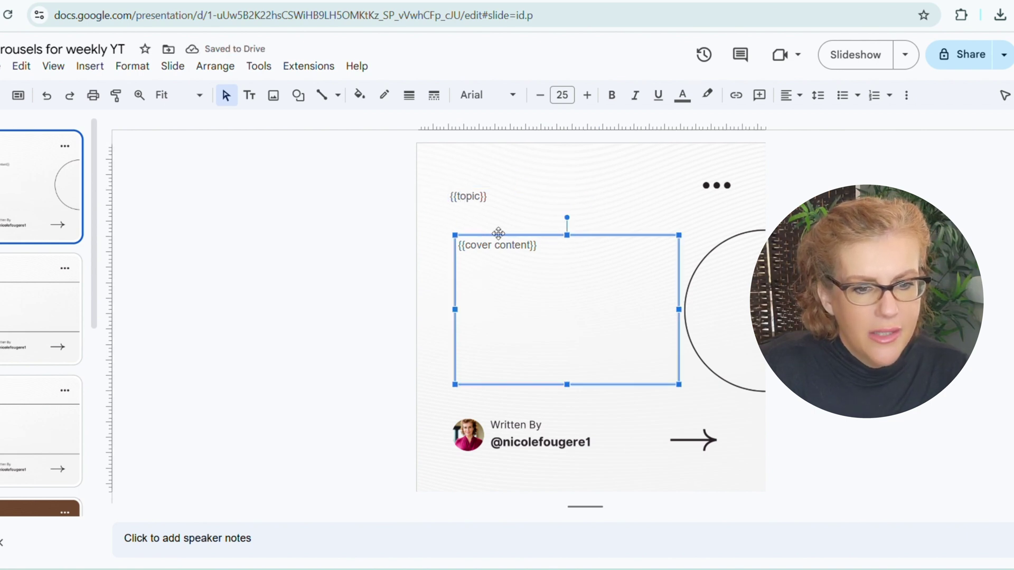
click(588, 96)
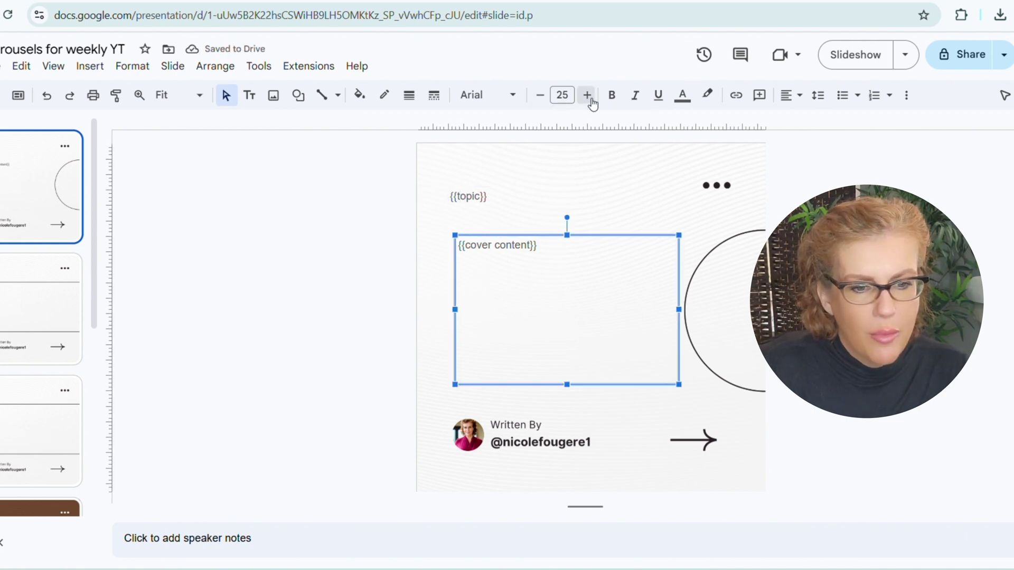
click(587, 97)
click(591, 99)
click(591, 100)
click(590, 99)
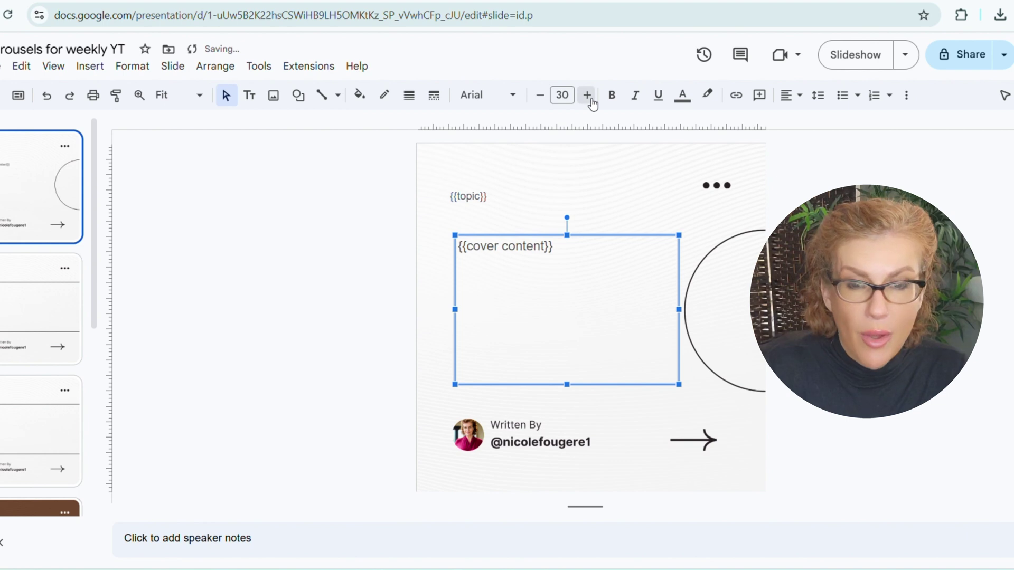
click(591, 99)
click(591, 99)
click(591, 99)
click(591, 99)
click(590, 99)
click(591, 99)
click(591, 99)
click(591, 99)
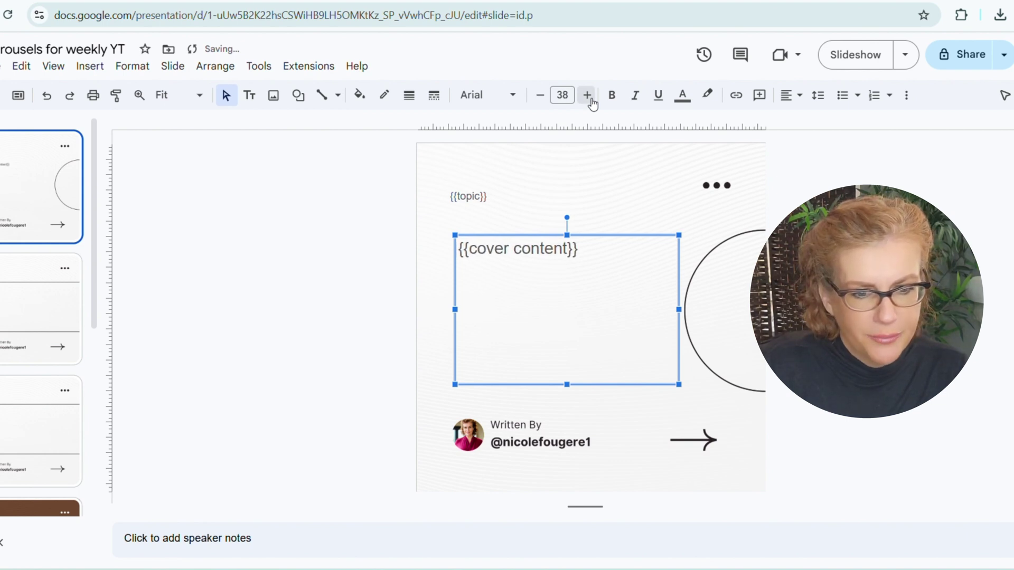
click(591, 99)
click(591, 99)
click(591, 99)
click(591, 99)
click(591, 103)
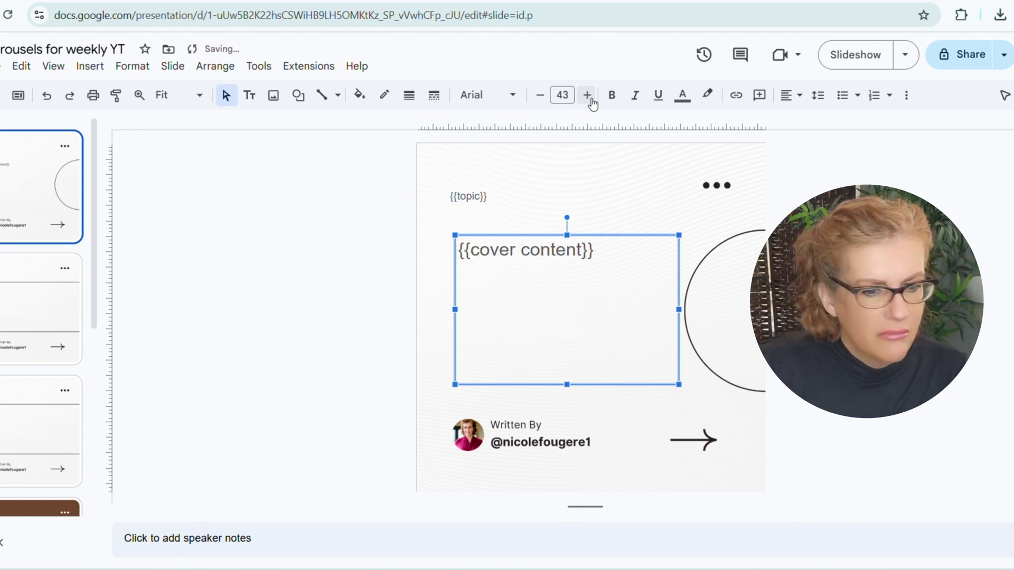
click(591, 104)
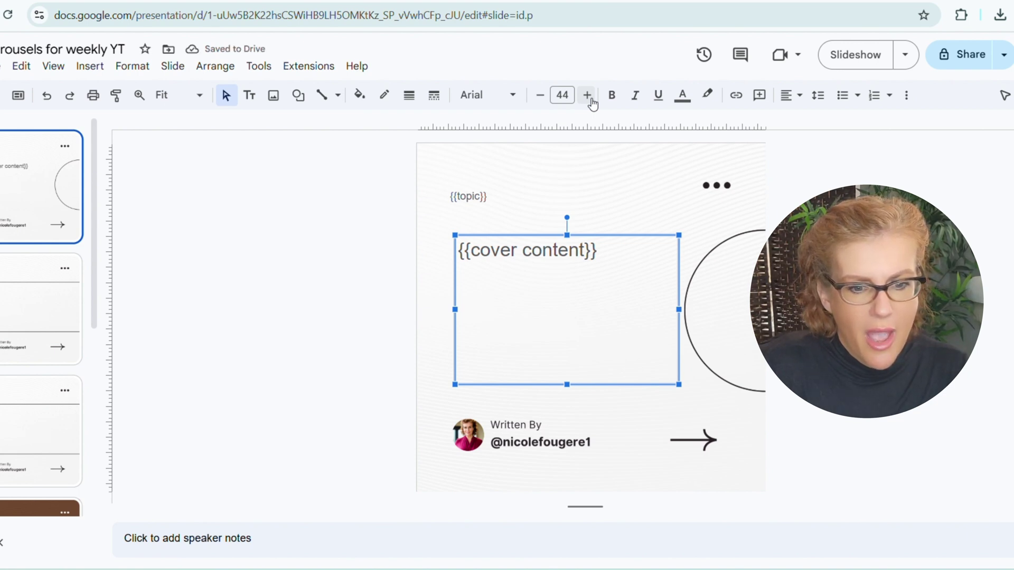
click(461, 196)
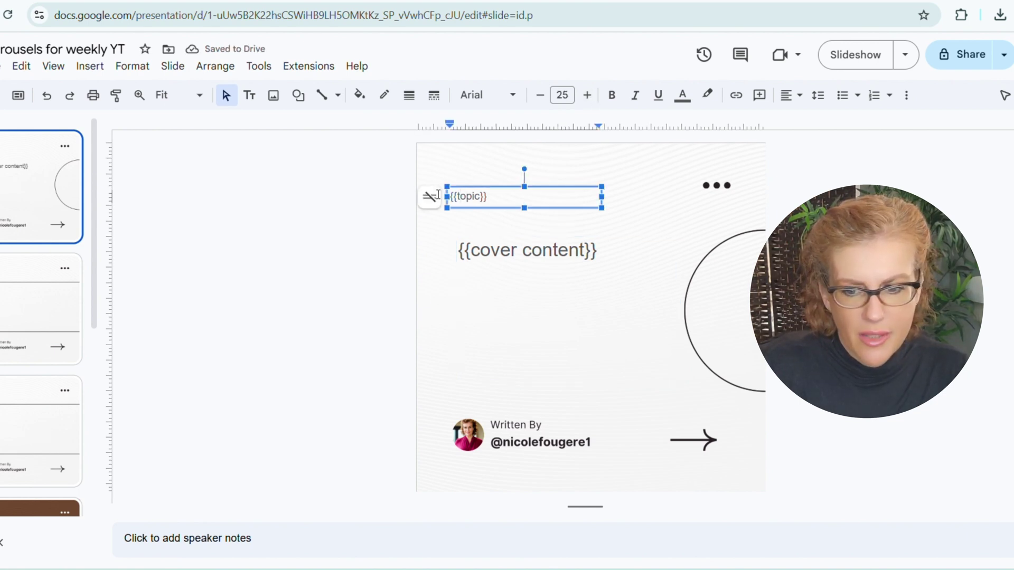
- Examine how the heading and body text are laid out on page 2 of the Canva design, and return to the second slide in Google Slides
click(20, 297)
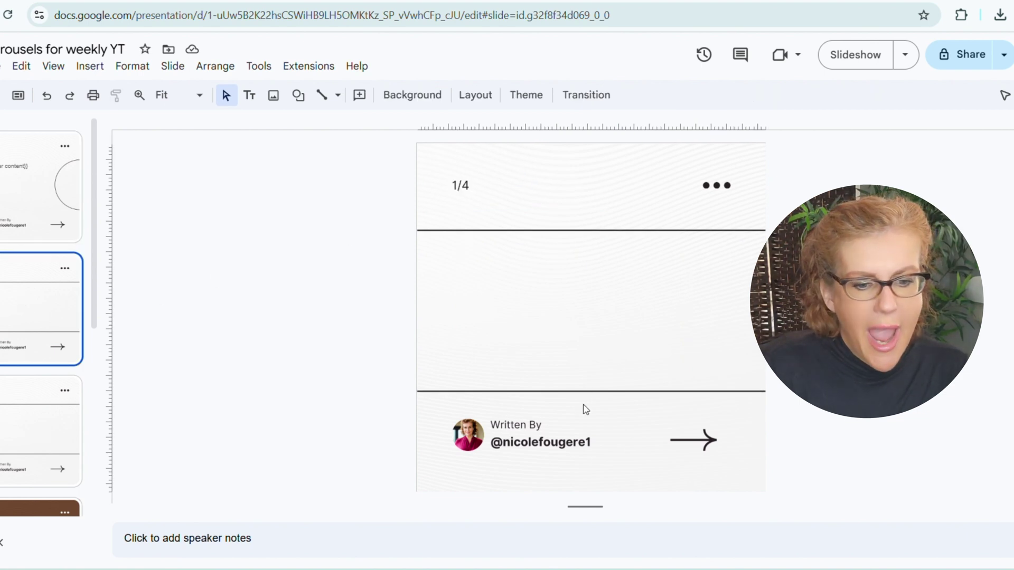
click(582, 521)
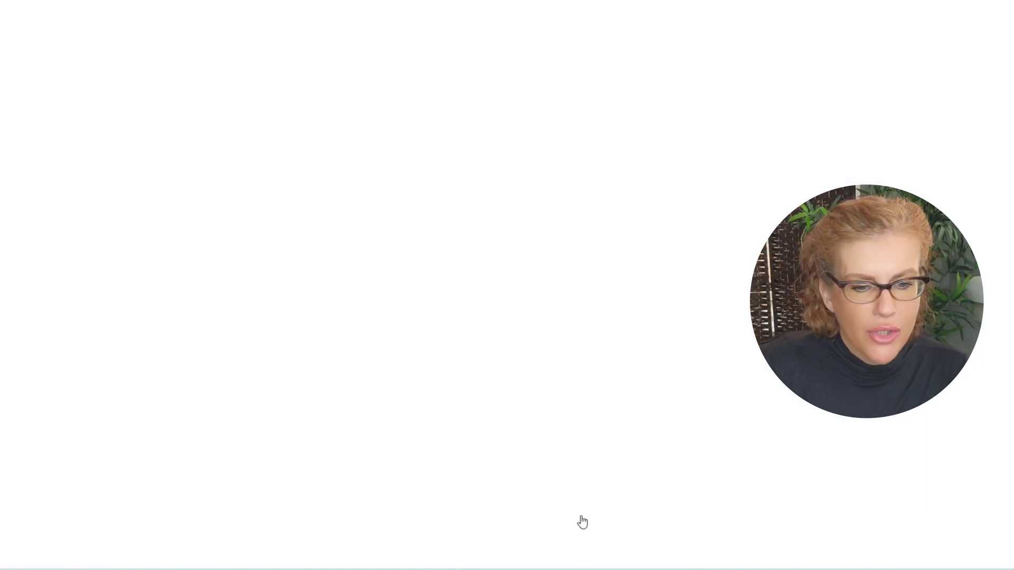
scroll(486, 395, down, 7)
click(489, 351)
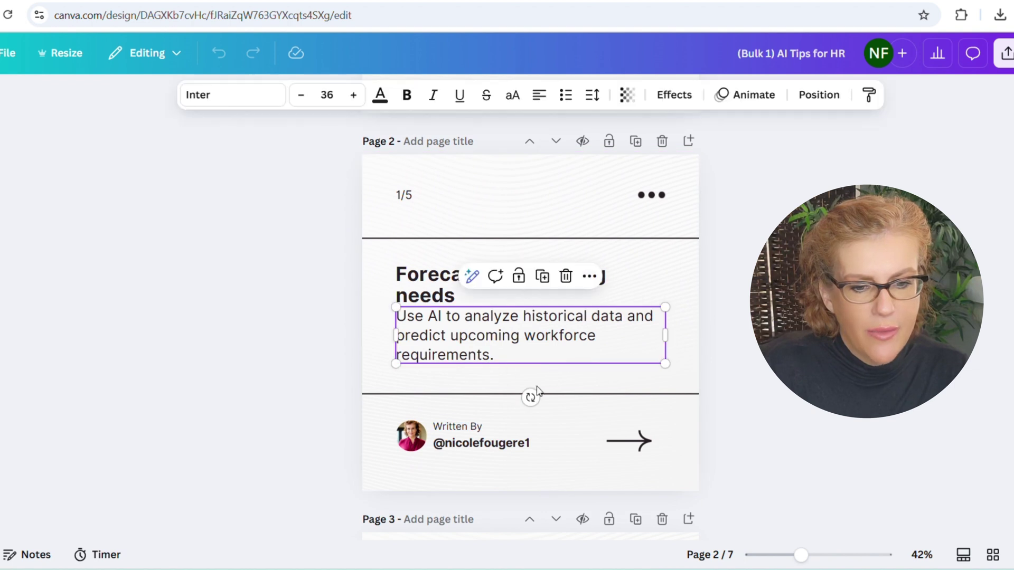
click(462, 290)
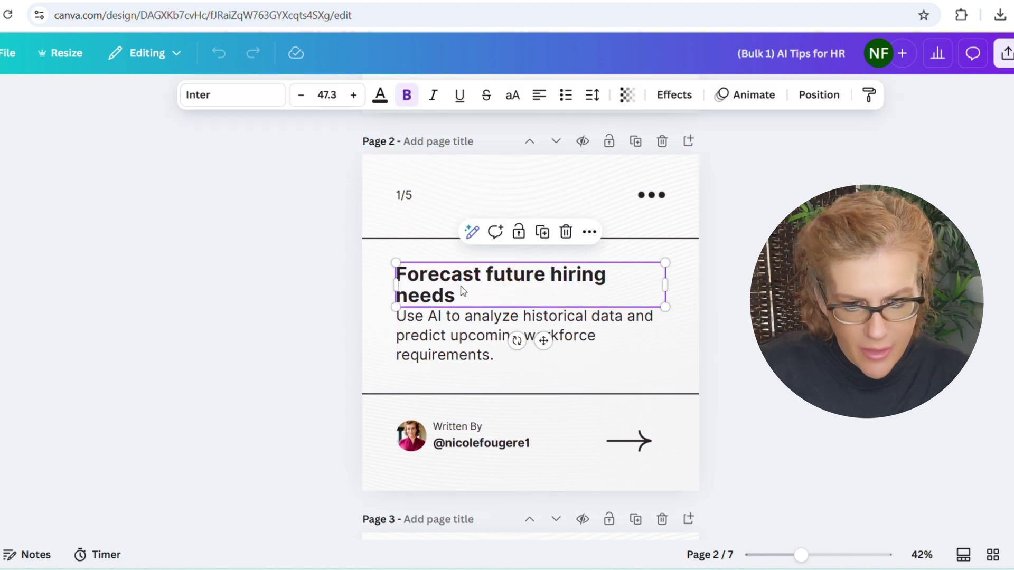
click(463, 339)
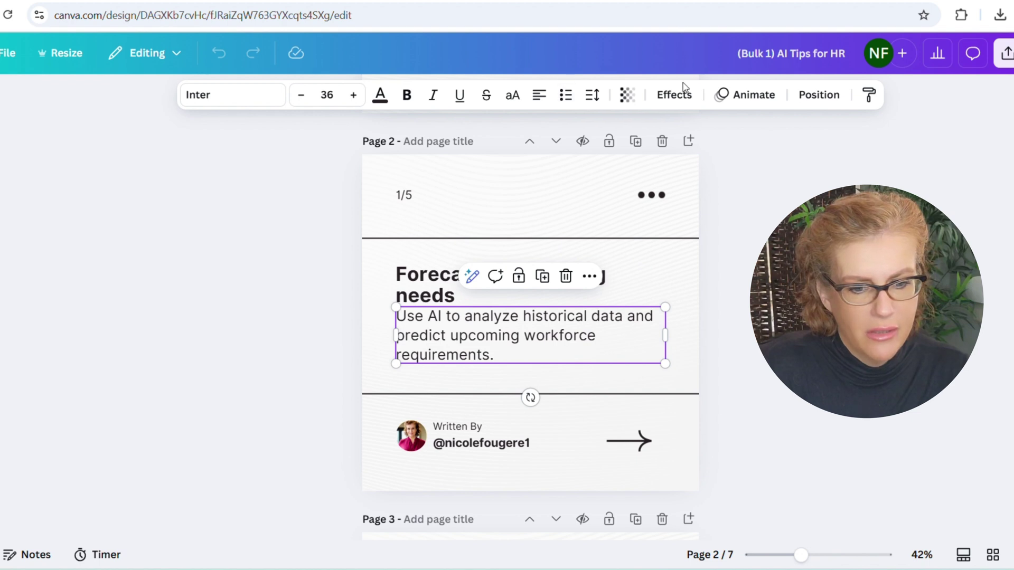
mouse_move(549, 569)
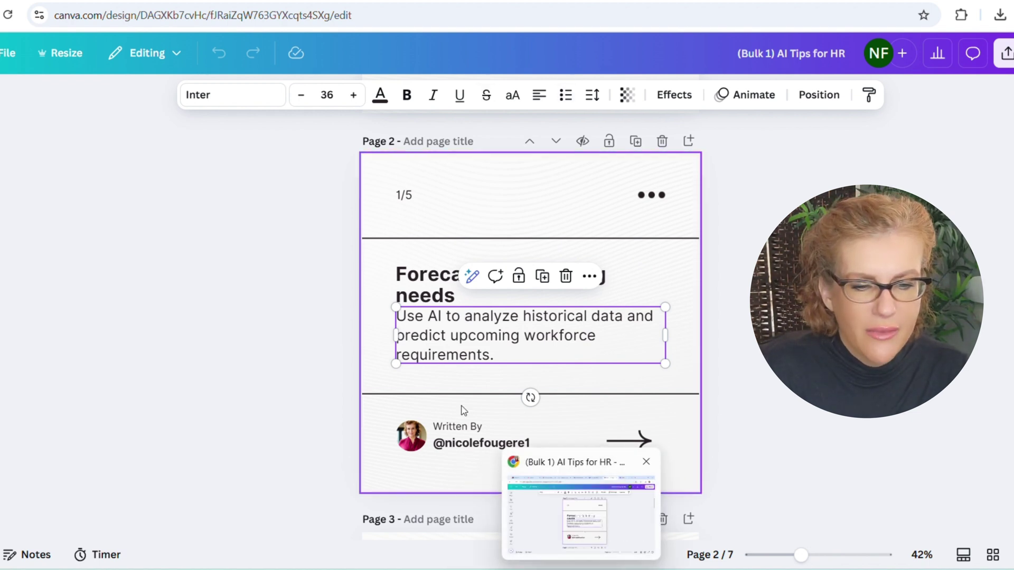
click(470, 276)
click(432, 269)
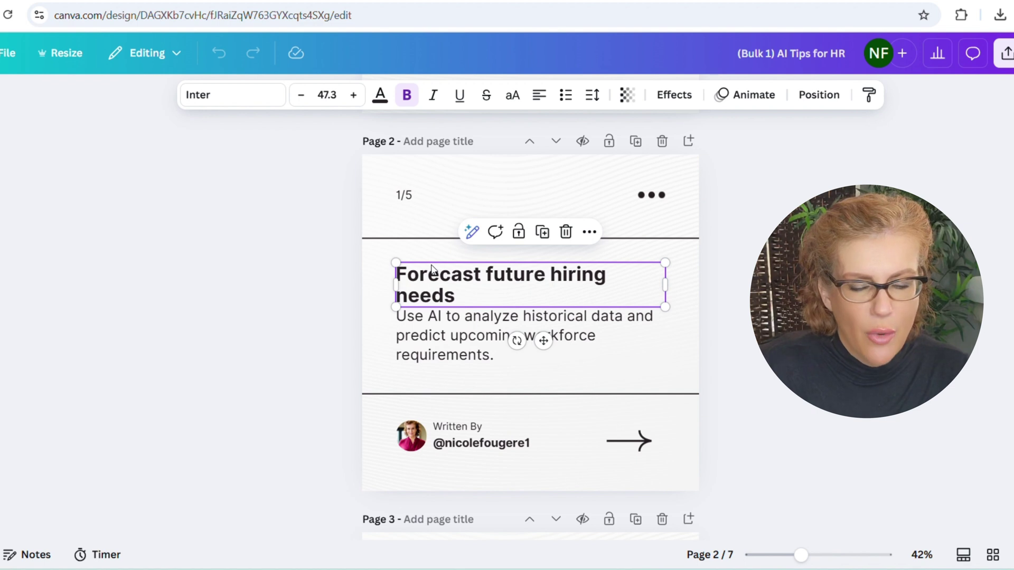
click(446, 338)
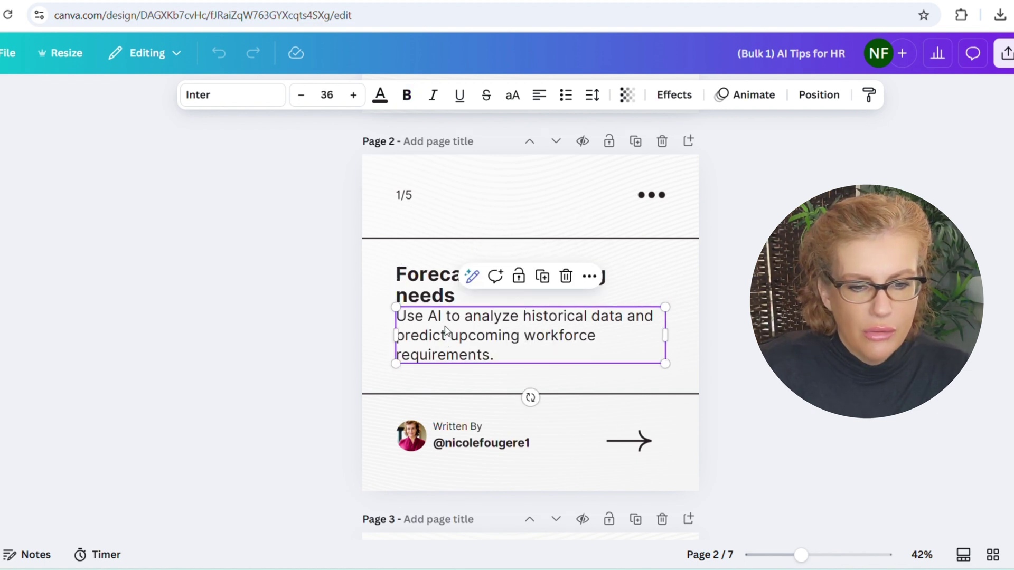
drag(312, 267, 527, 376)
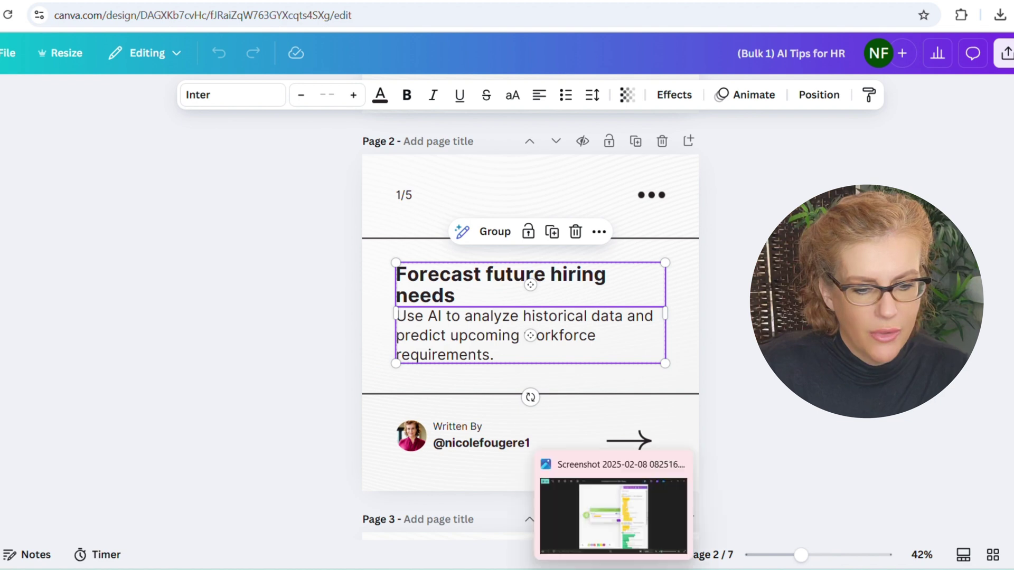
mouse_move(581, 569)
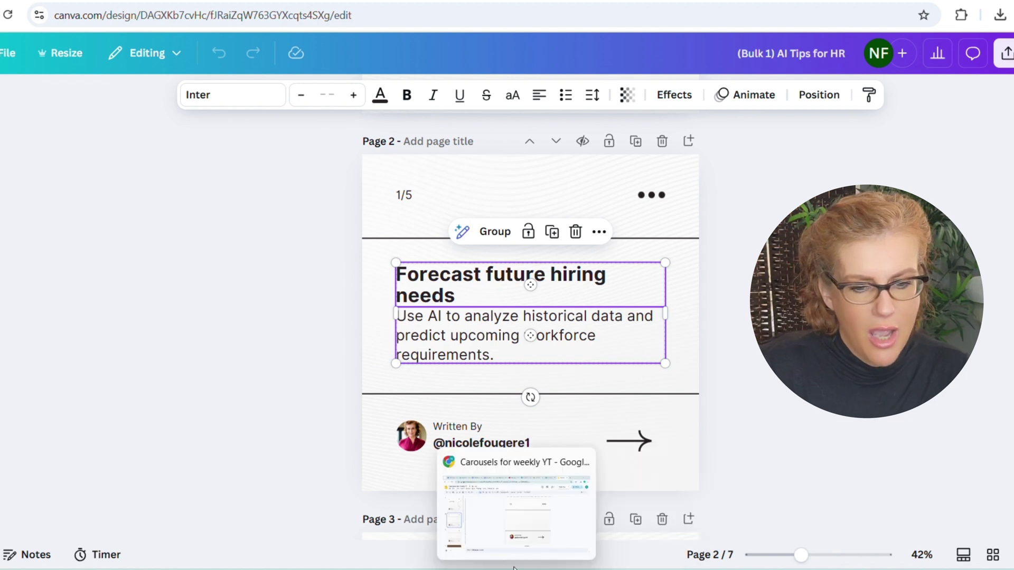
click(516, 526)
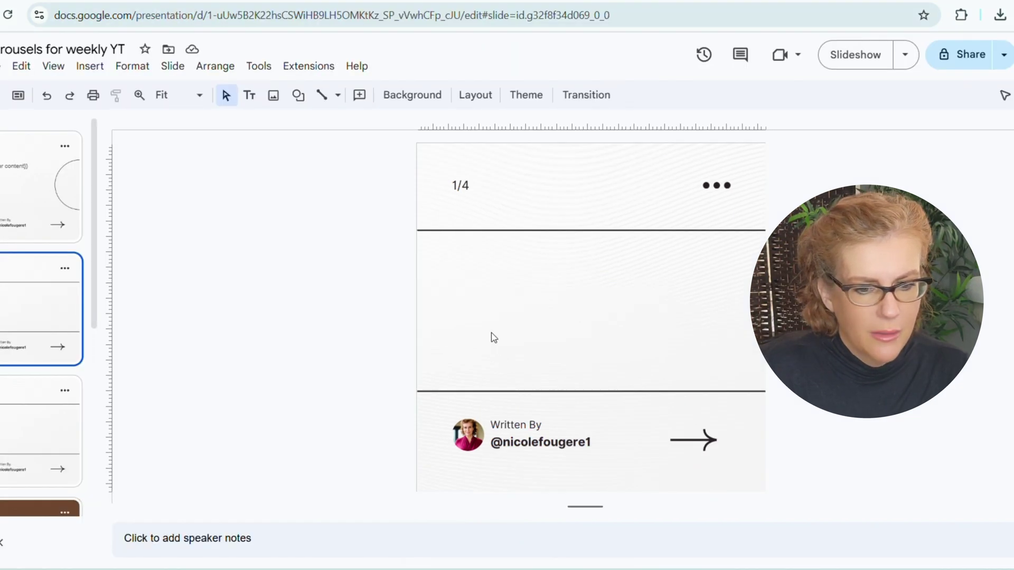
- Paste the copied workforce forecasting text onto the second slide and place it as a wider text box between the two horizontal lines
key(ctrl+v)
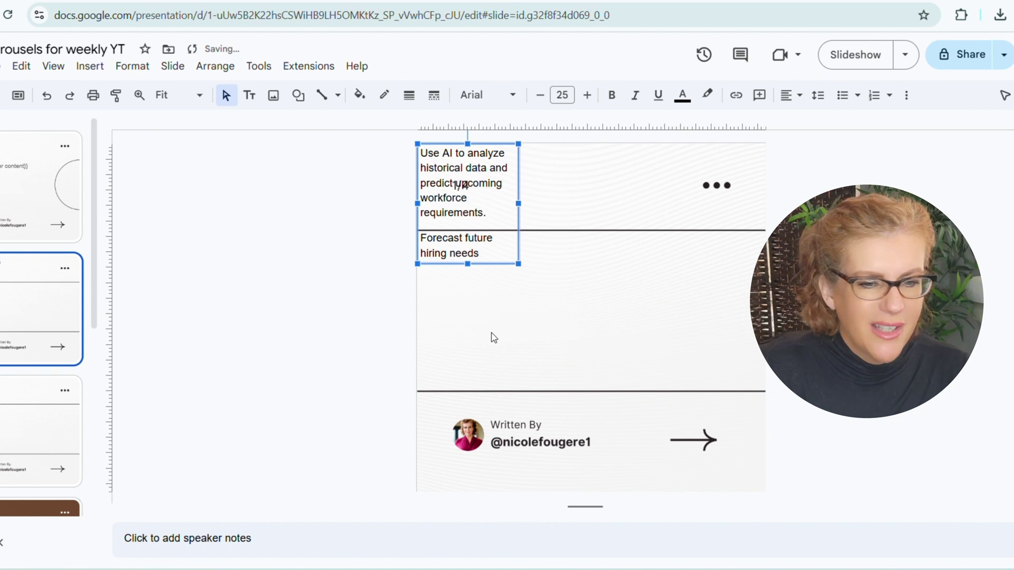
drag(517, 217, 703, 308)
click(561, 261)
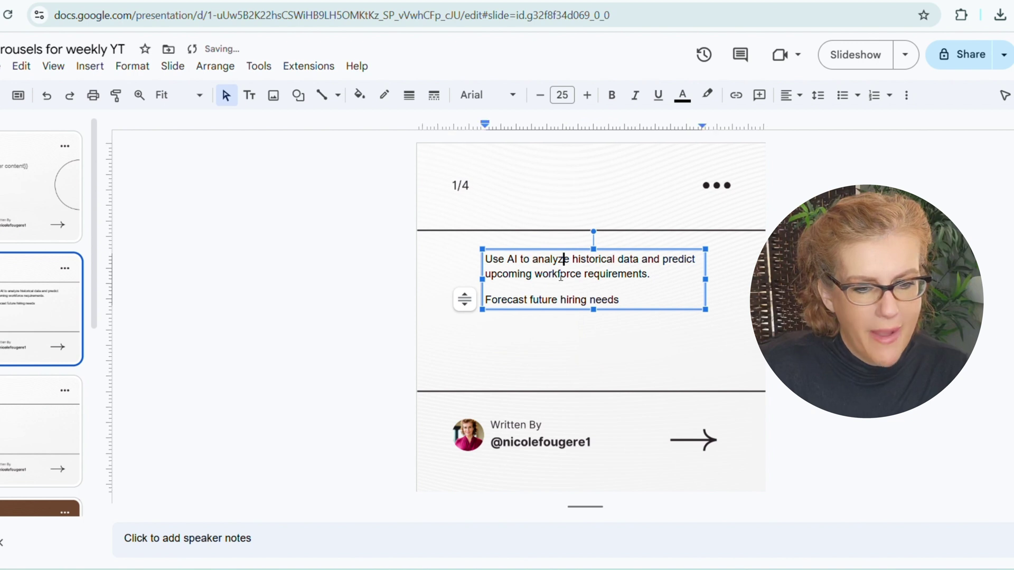
- Duplicate the pasted text box and place the copy directly beneath it, above the lower horizontal line
click(531, 247)
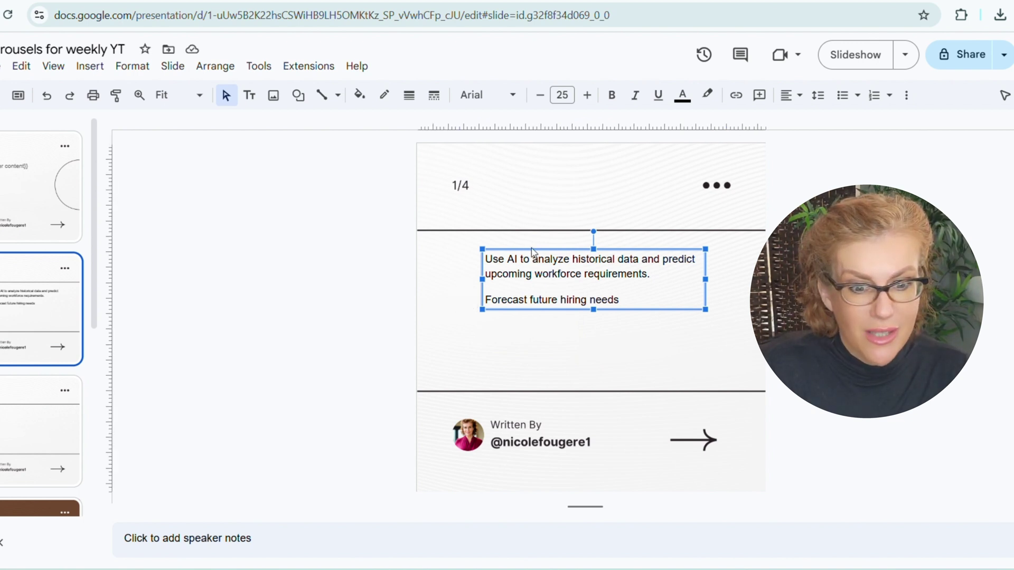
triple_click(566, 299)
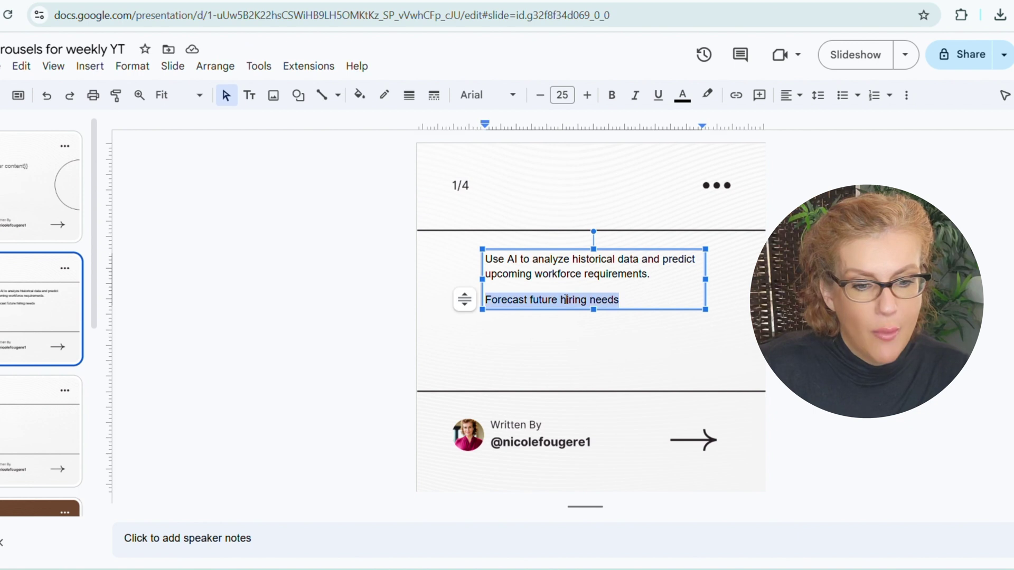
click(546, 247)
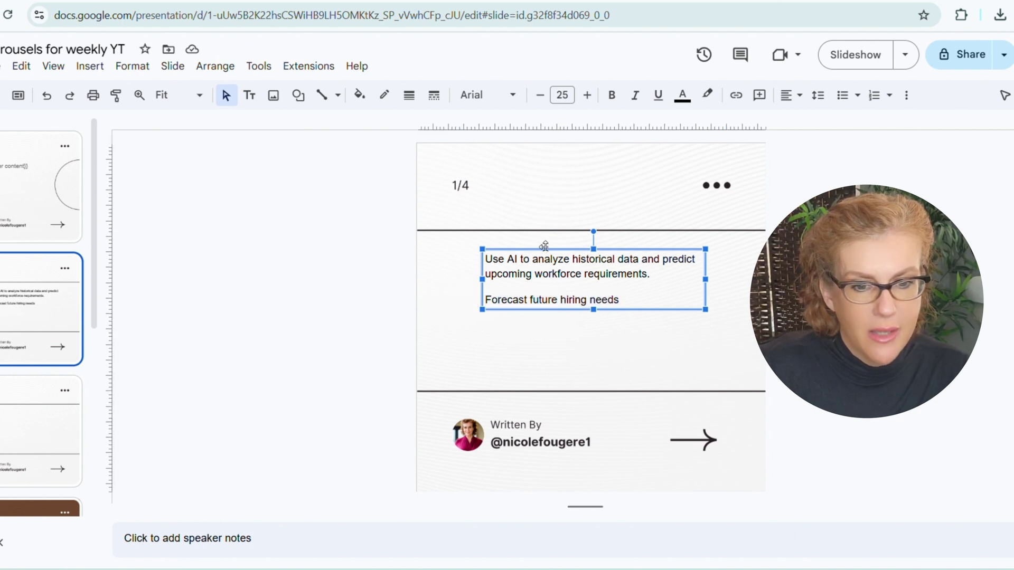
key(ctrl+v)
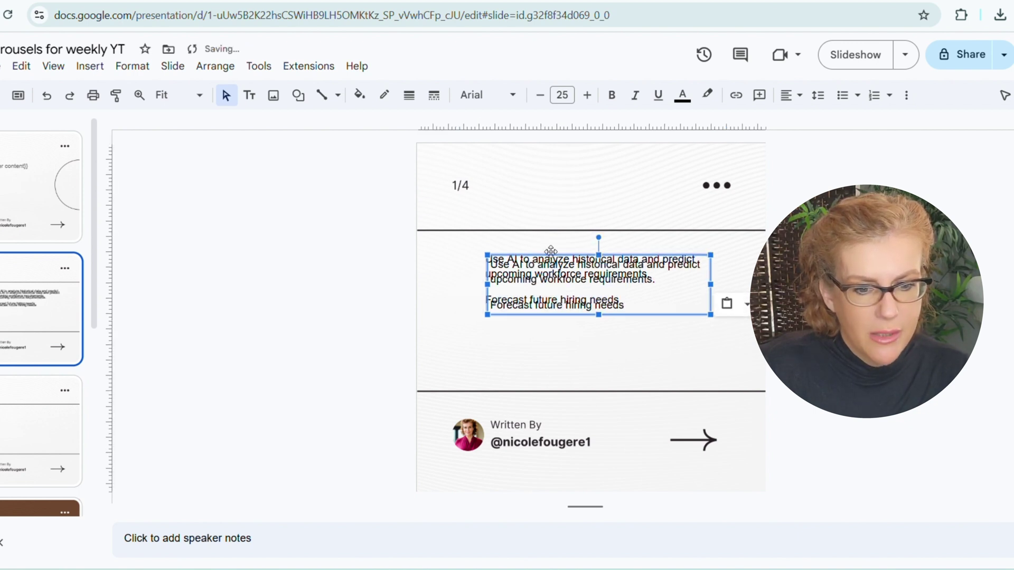
drag(540, 324, 535, 395)
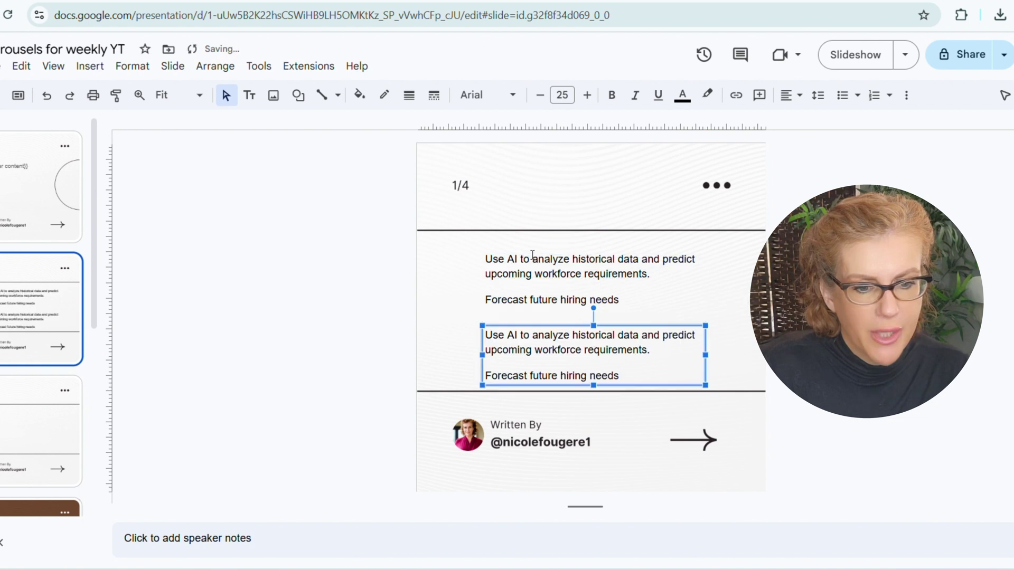
- Delete "Forecast future hiring needs" from the upper text box, then align the box with the 1/4 page number and widen it
triple_click(537, 299)
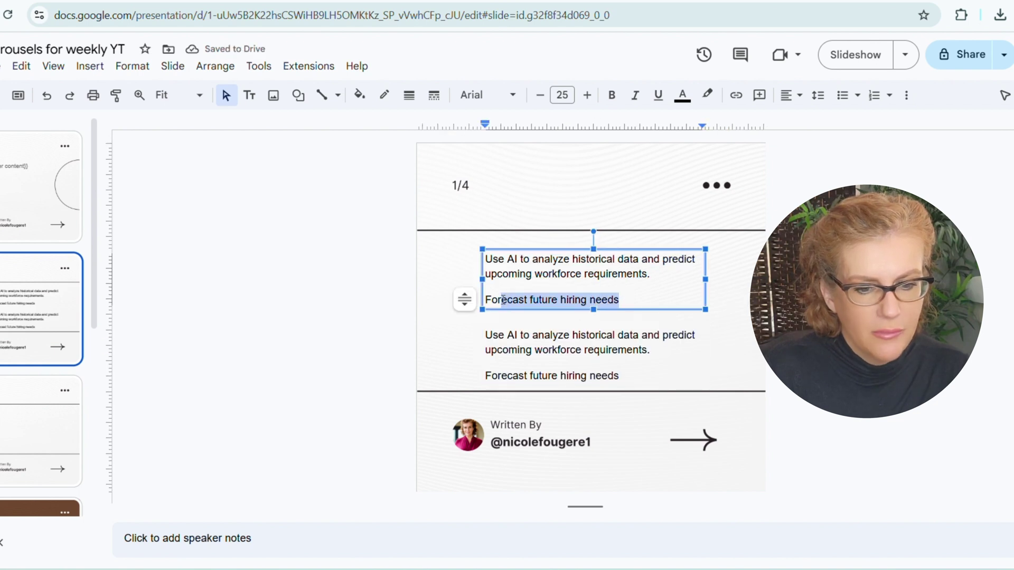
key(BackSpace)
key(BackSpace)
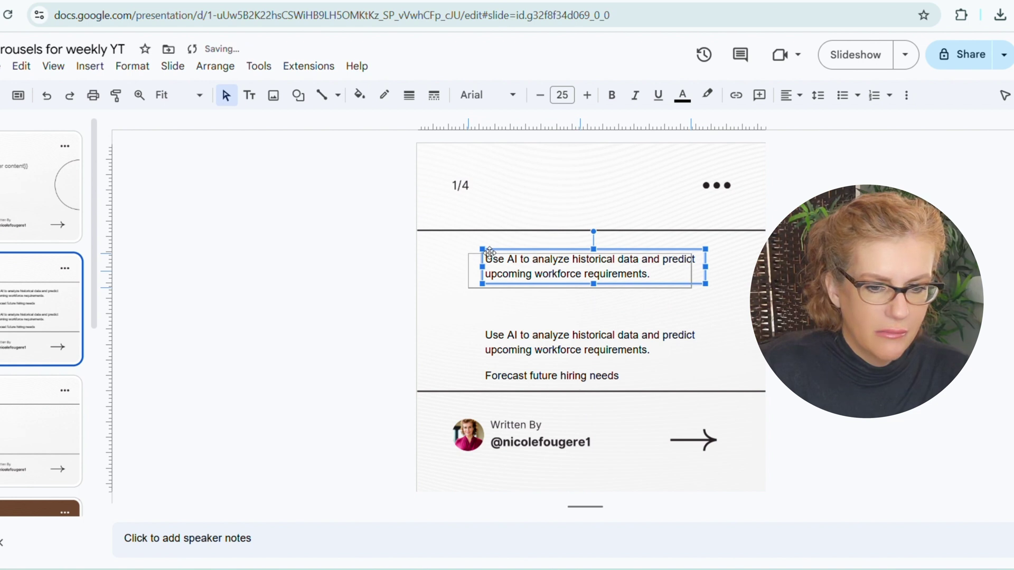
drag(503, 247, 449, 269)
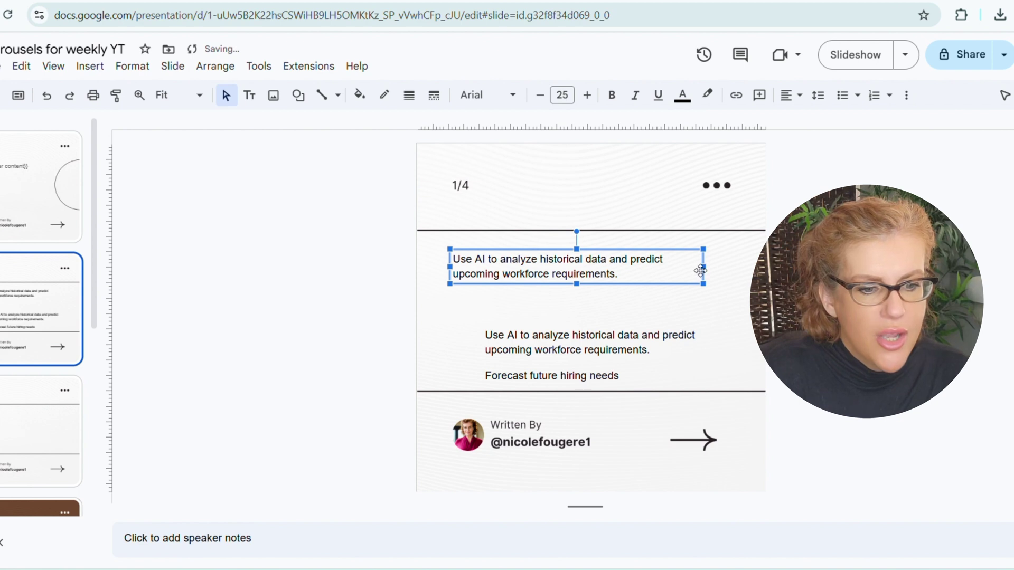
drag(704, 266, 723, 265)
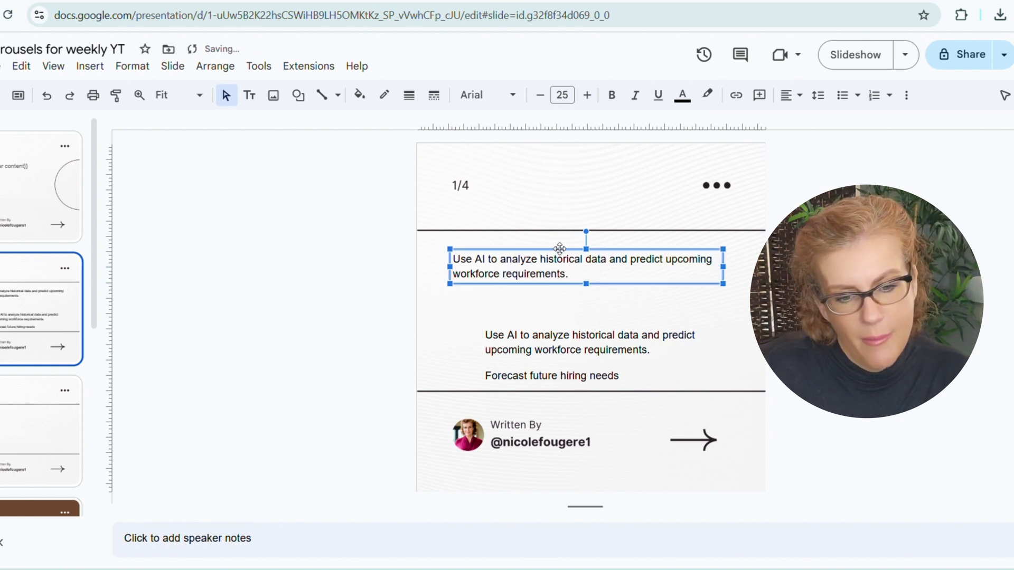
- Format the upper text as a bold heading at font size 32, widening its box so it fits on two lines
click(587, 98)
click(587, 98)
click(587, 99)
click(587, 98)
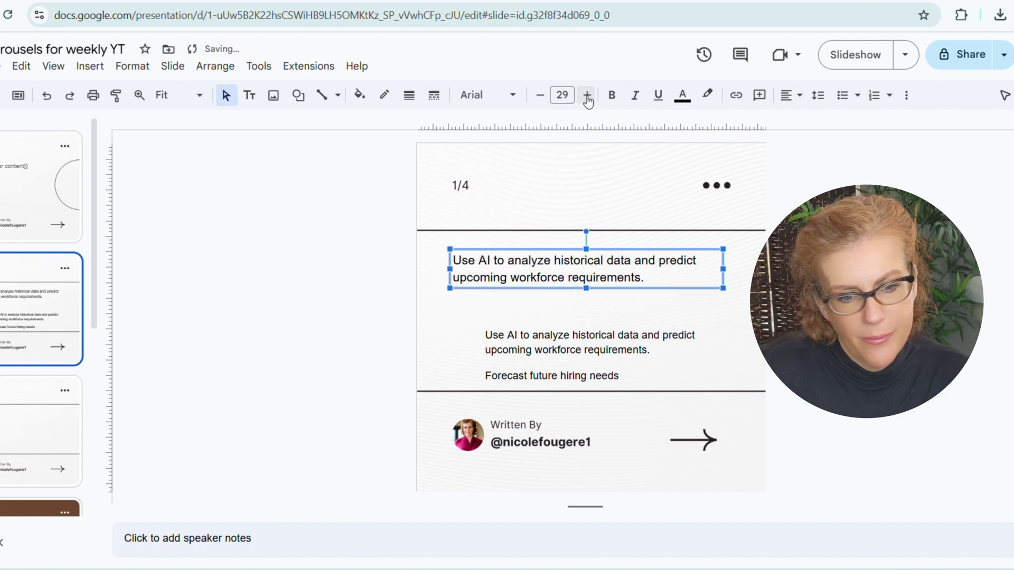
click(587, 98)
click(587, 98)
click(587, 98)
click(587, 98)
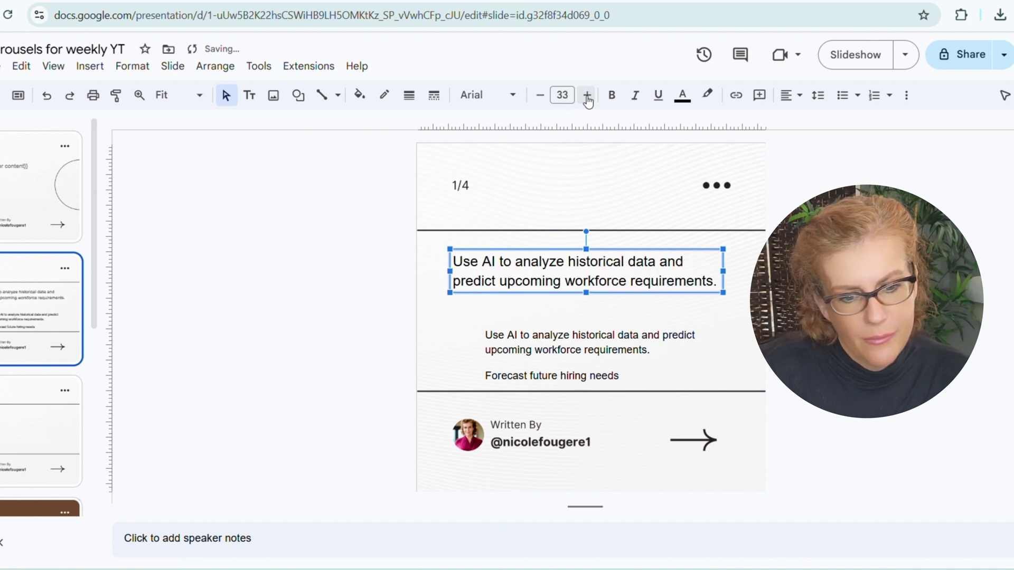
click(587, 98)
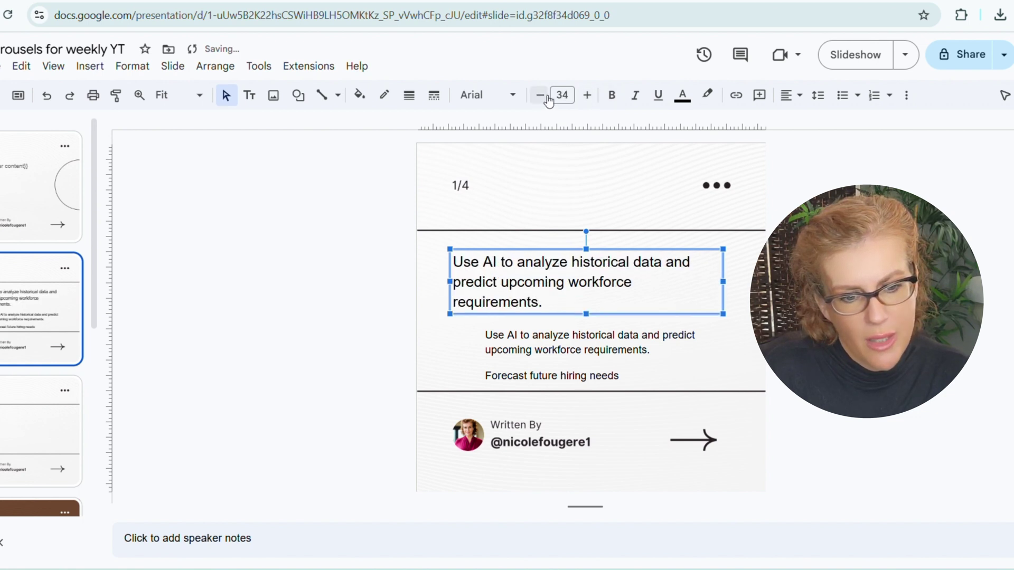
click(540, 96)
click(610, 97)
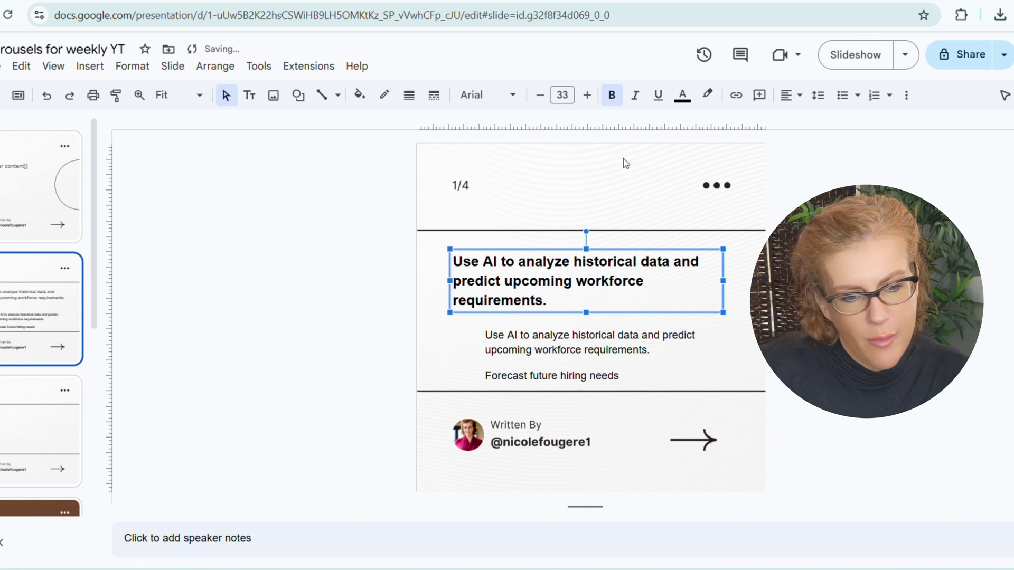
drag(723, 276, 737, 278)
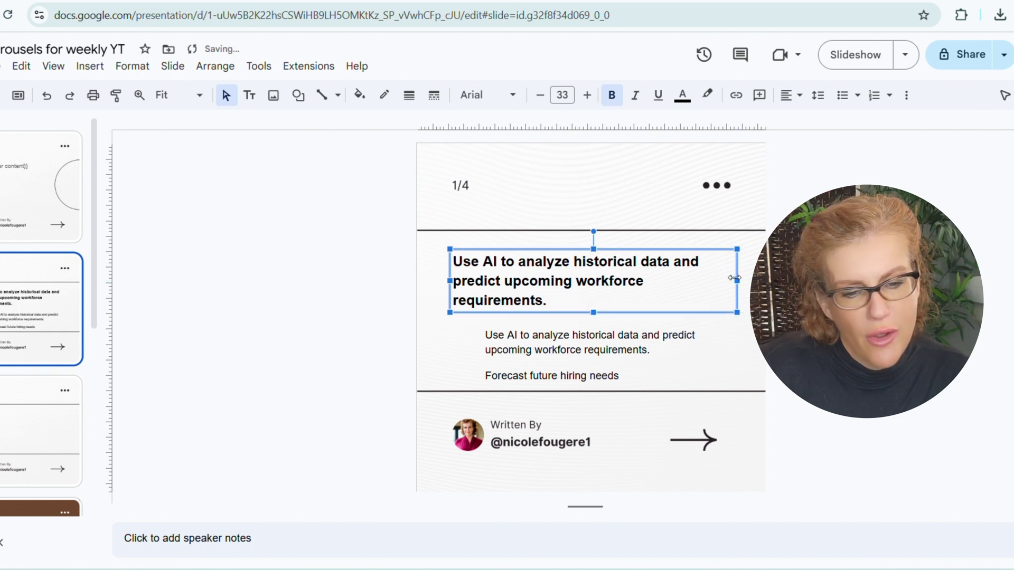
click(539, 95)
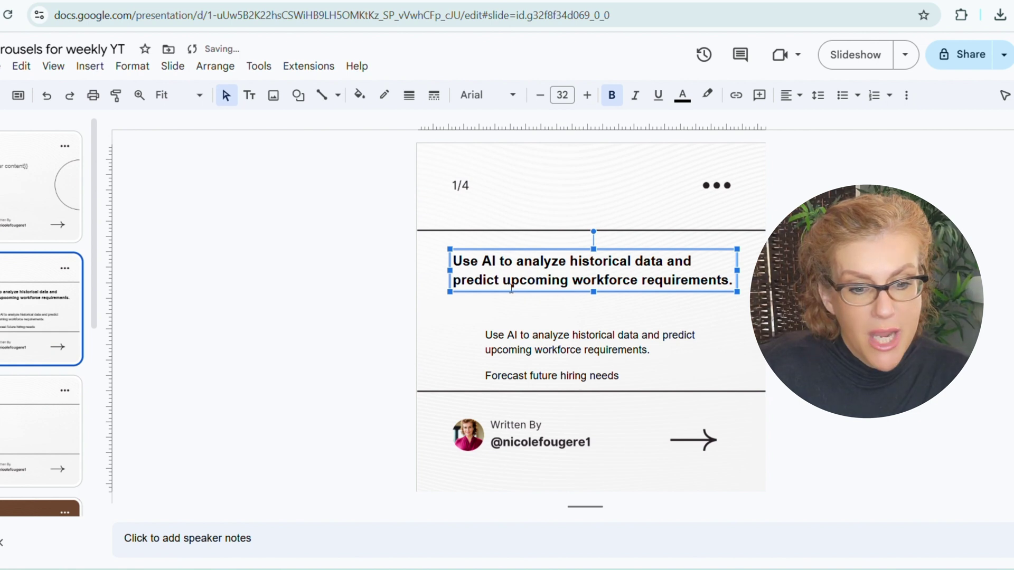
- Delete "Forecast future hiring needs" from the lower text box, then align it beneath the heading and widen it to match
click(514, 338)
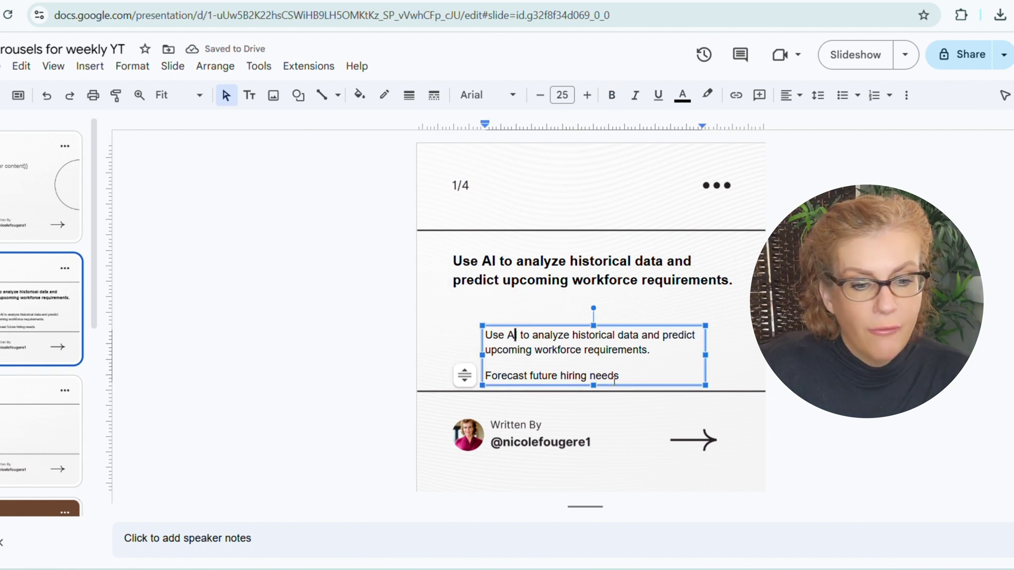
drag(622, 375, 482, 376)
key(BackSpace)
key(BackSpace)
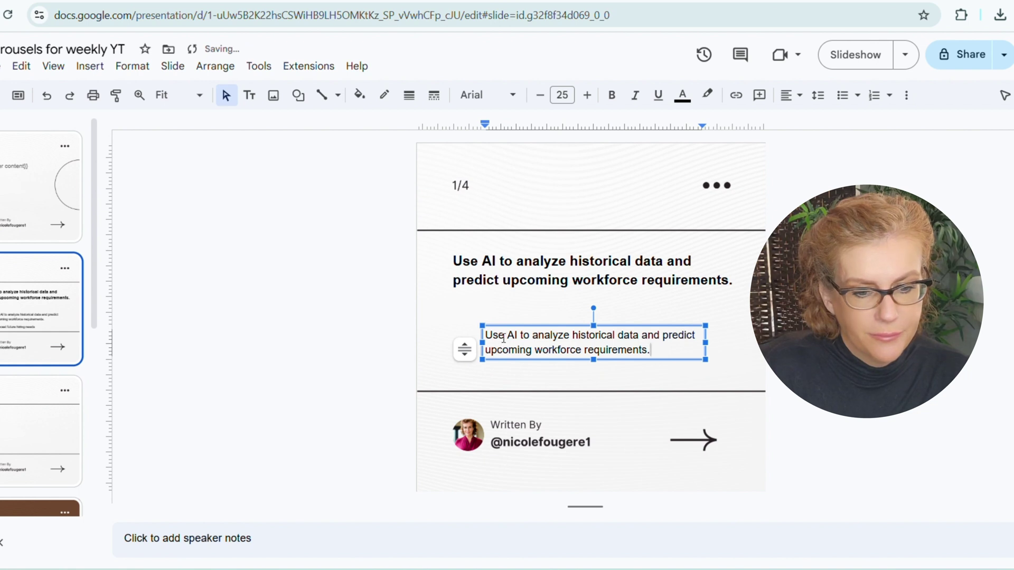
drag(515, 324, 483, 298)
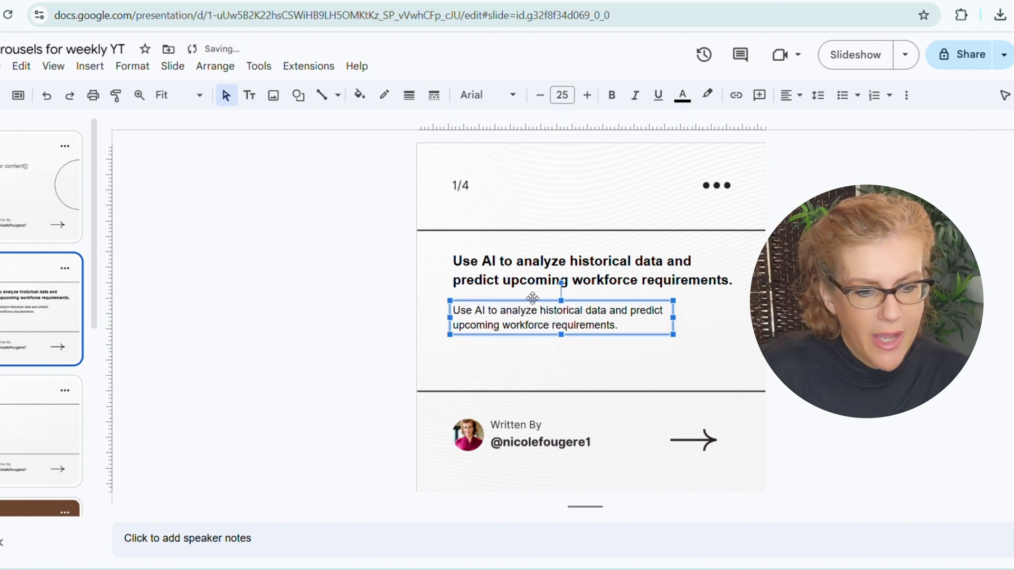
drag(674, 316, 734, 317)
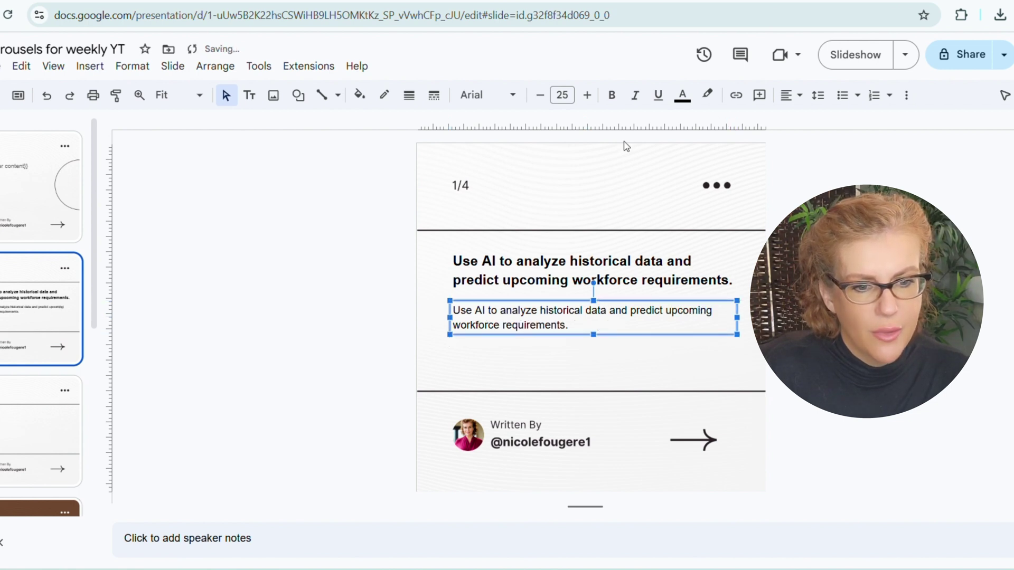
- Set the font size of the body text below the heading to 32, matching the heading
click(513, 270)
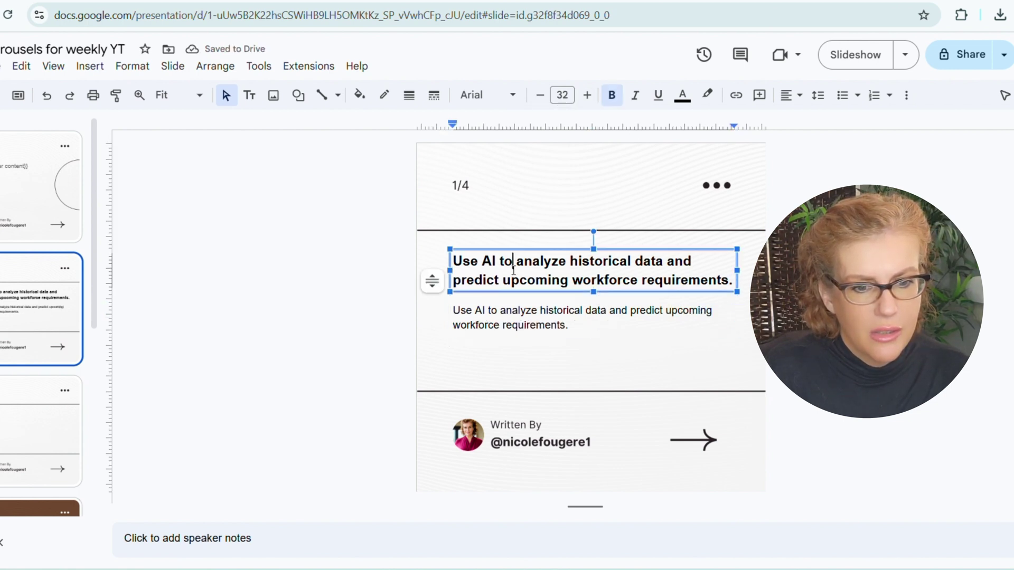
click(516, 314)
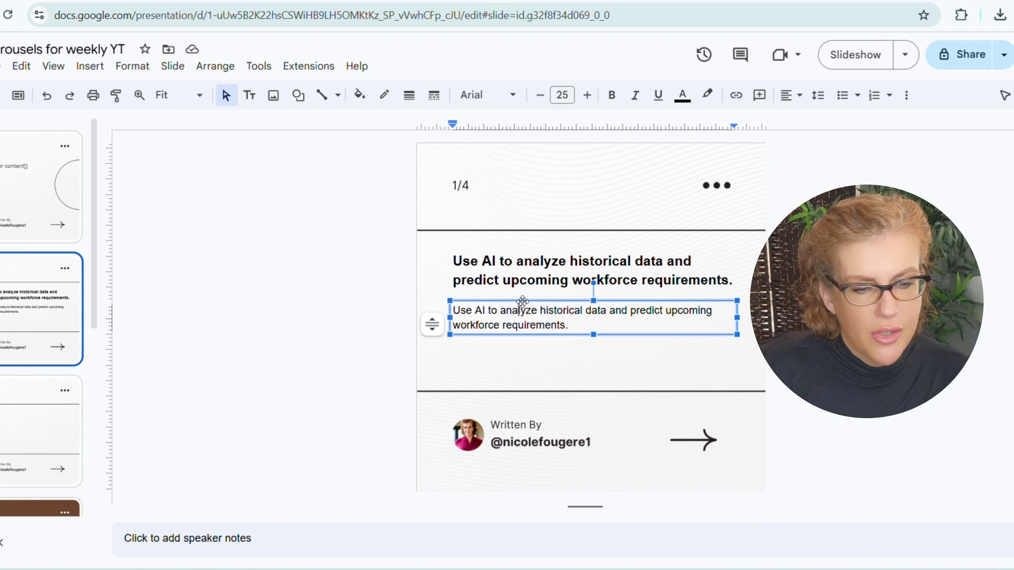
click(563, 95)
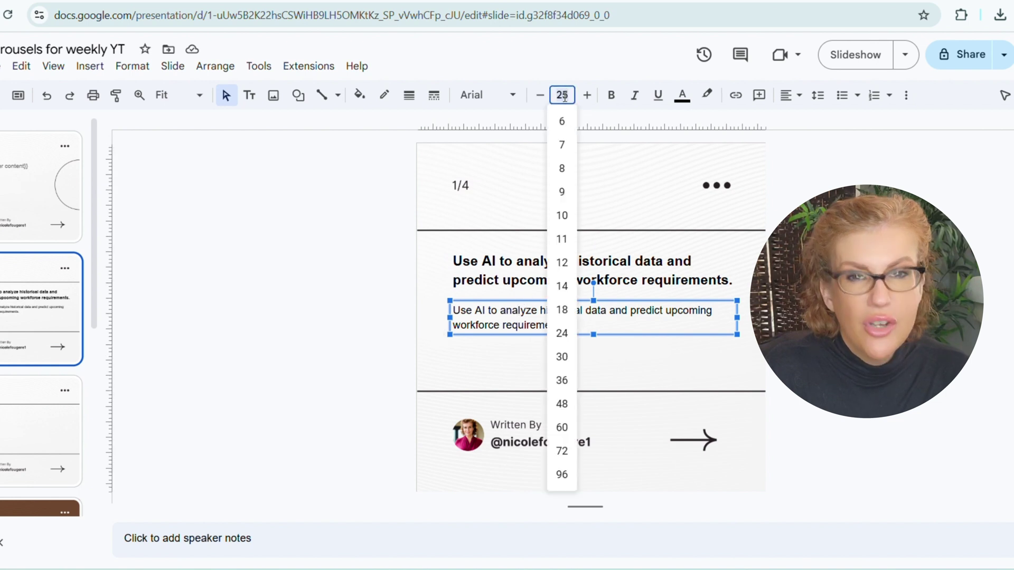
text(32)
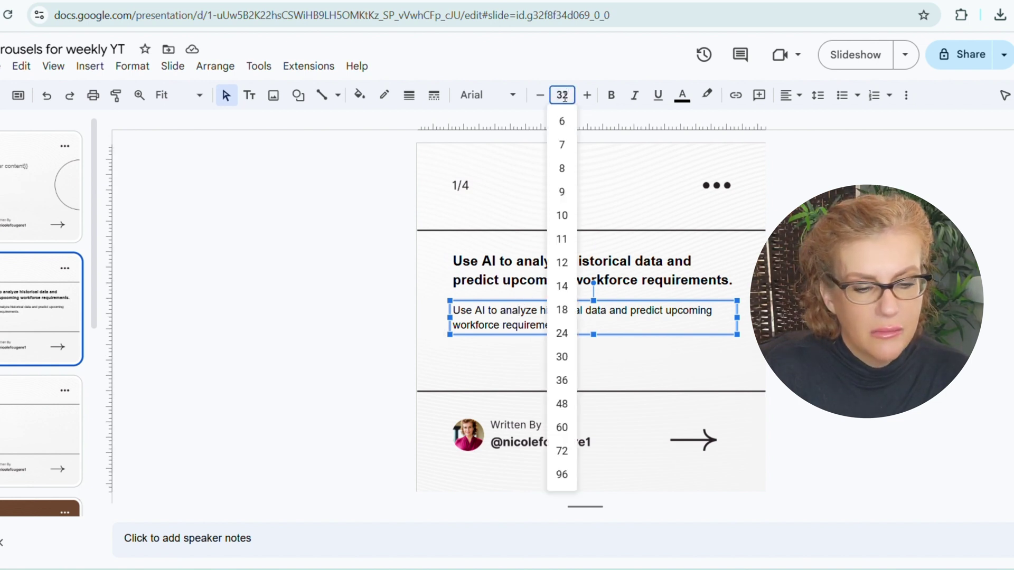
key(Return)
key(Escape)
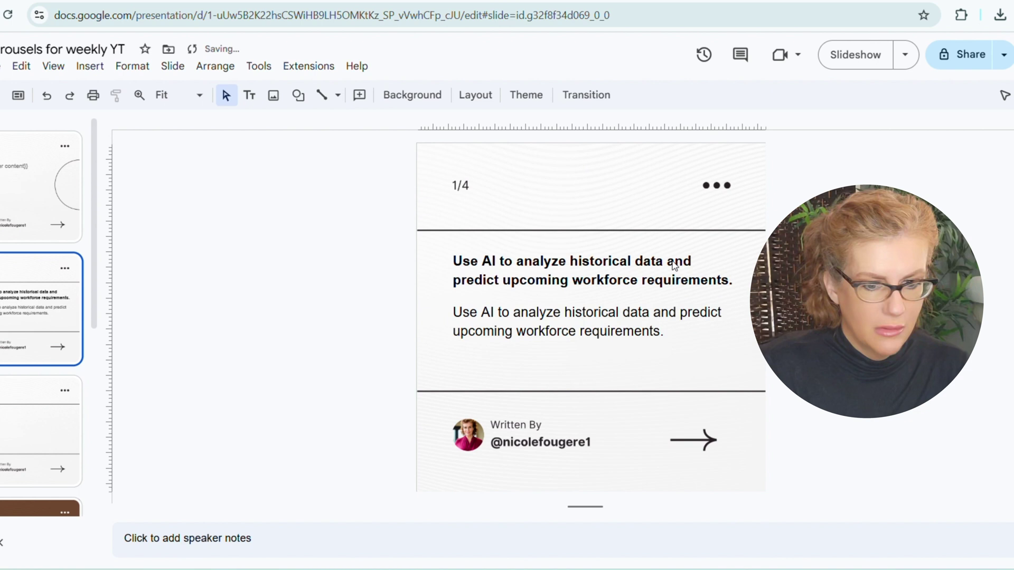
- Move the heading slightly down toward the body text, and select the heading and body text boxes together
click(616, 252)
drag(616, 248, 614, 257)
click(607, 330)
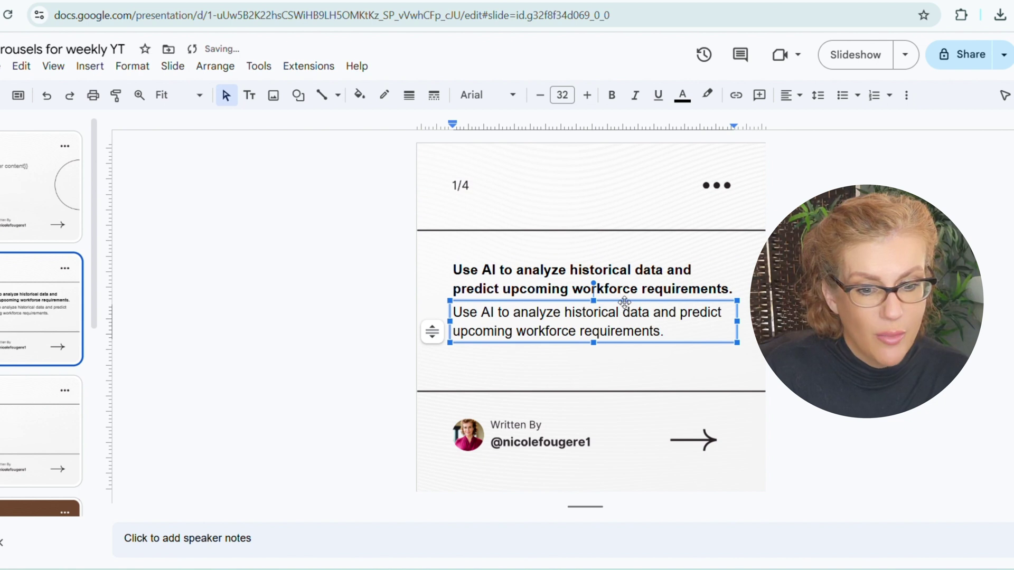
click(624, 301)
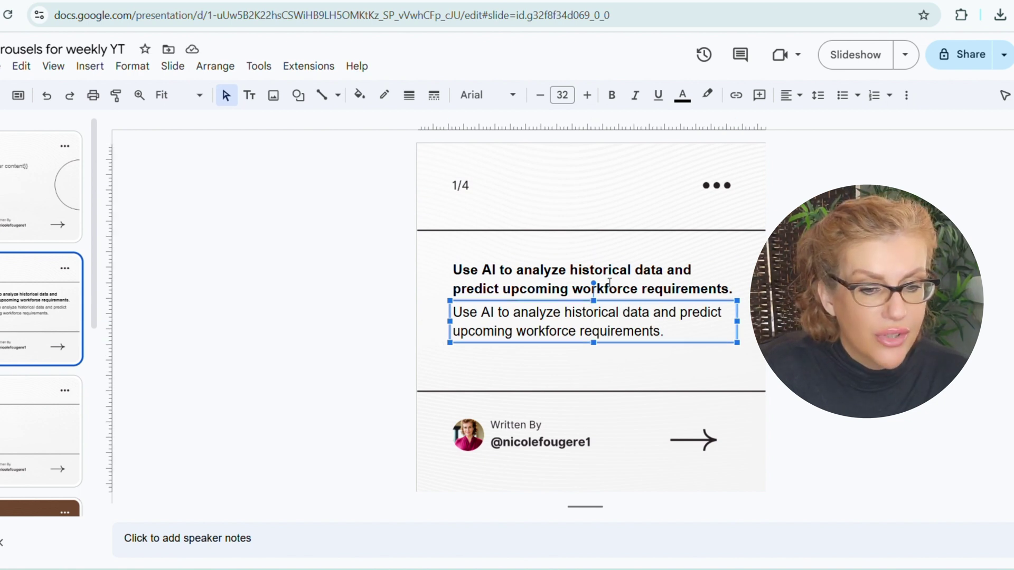
shift+click(608, 283)
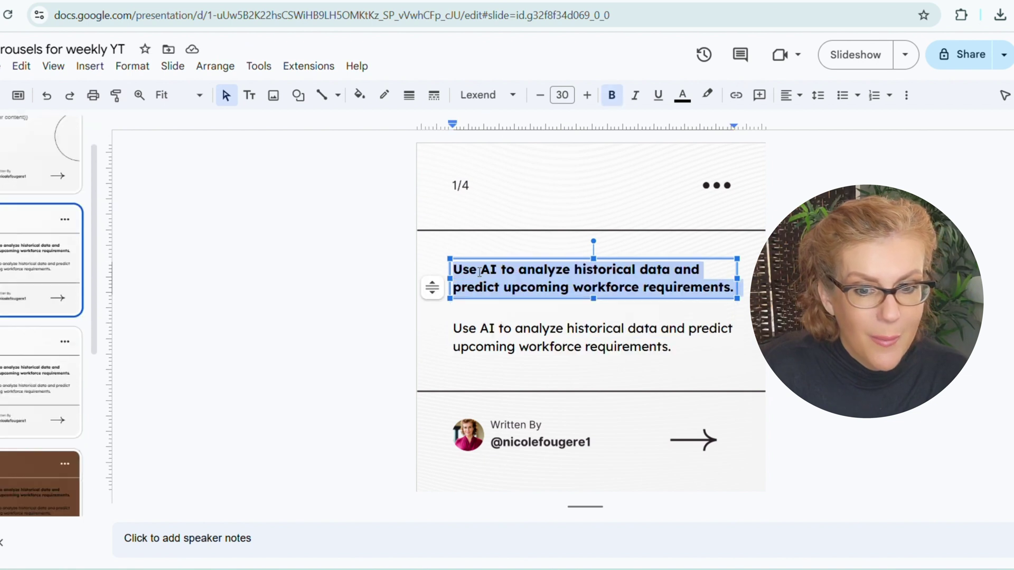
- Replace the heading text on the second slide with the placeholder {{content 1 title}}
text({{)
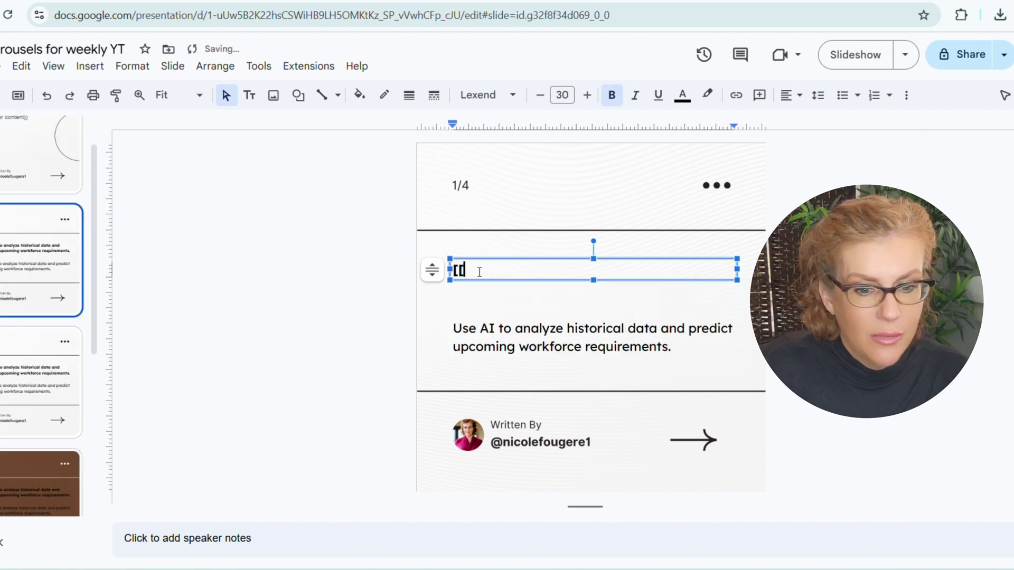
key(BackSpace)
key(BackSpace)
text({{)
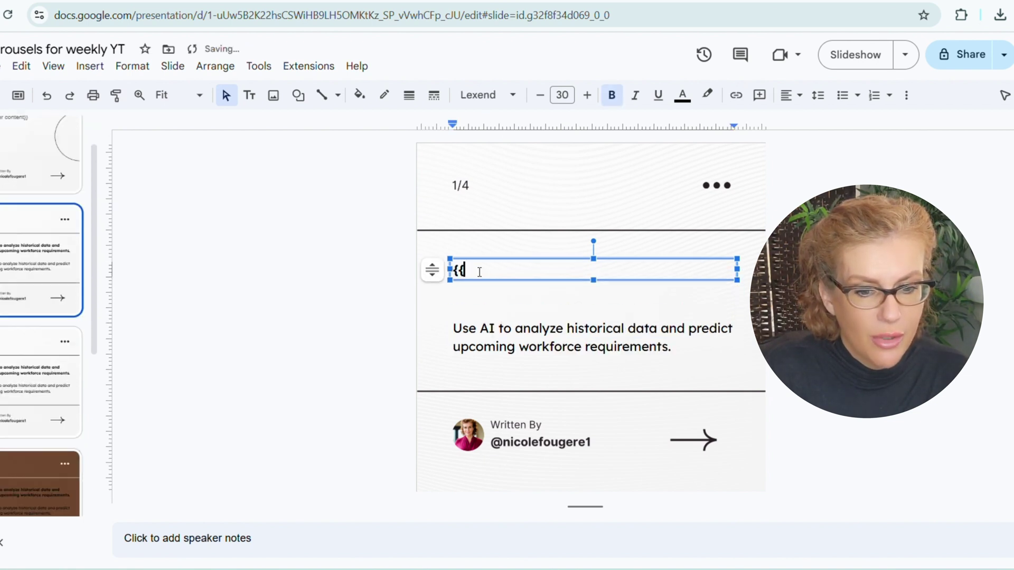
text(content)
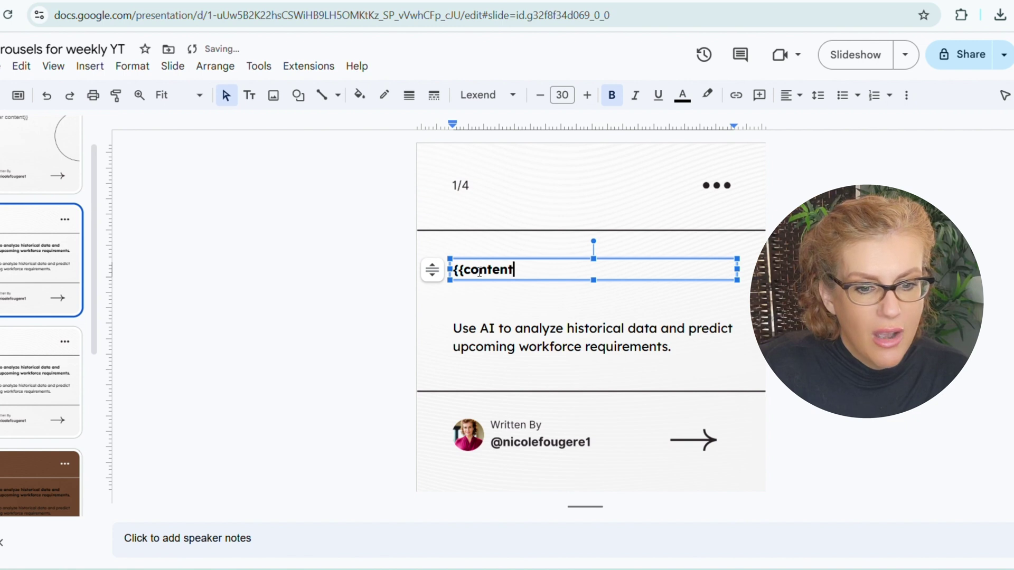
text( 1 titl)
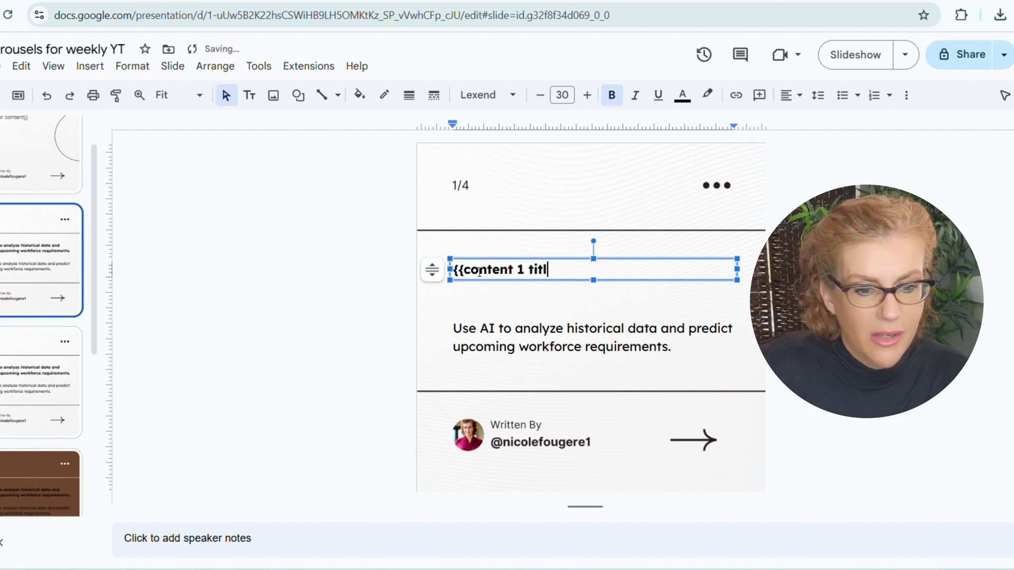
text(e}})
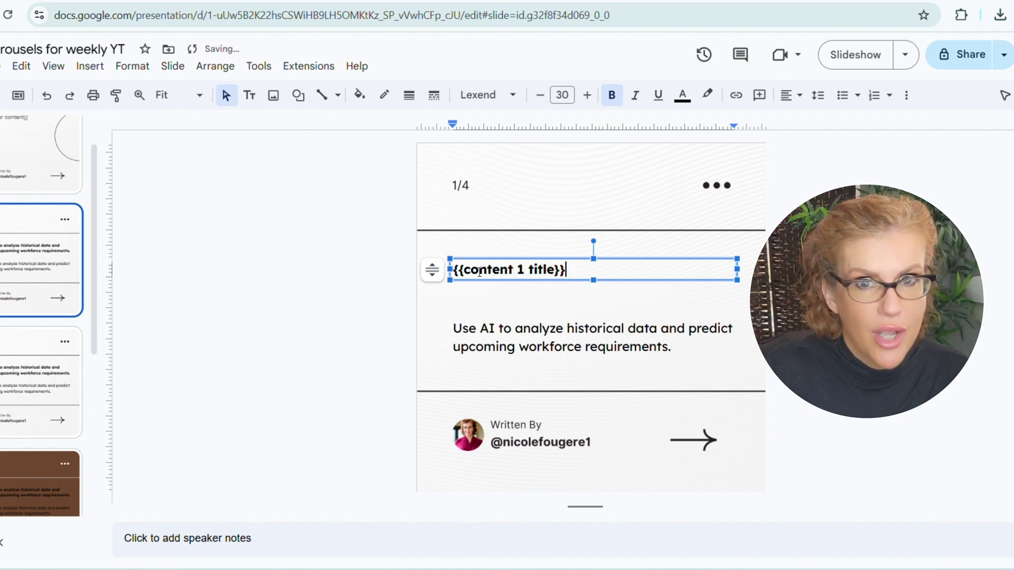
- Replace the body text on the second slide with the placeholder {{content 1 details}}
triple_click(463, 344)
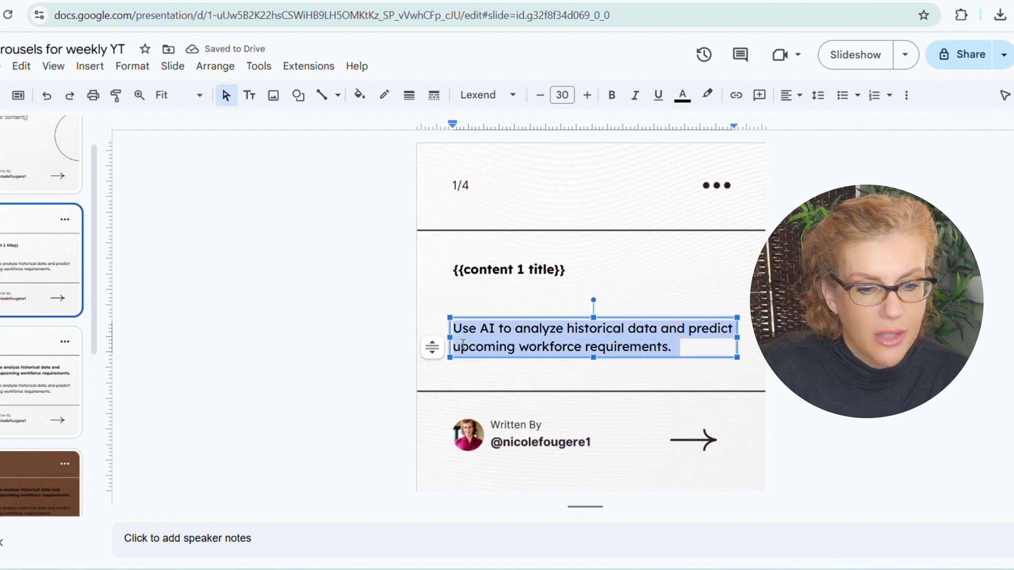
text(con)
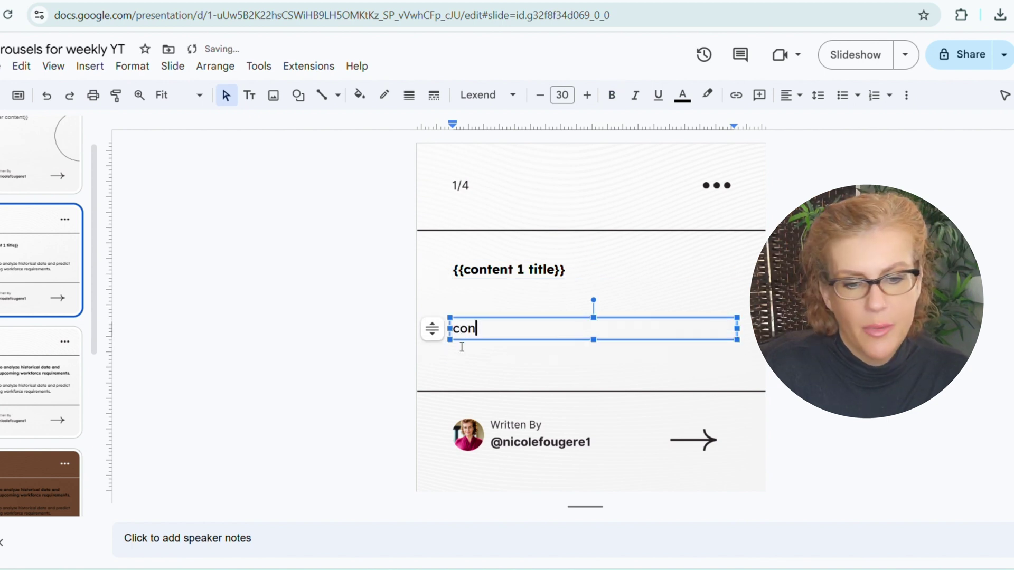
key(BackSpace)
key(BackSpace)
key(BackSpace)
text({{)
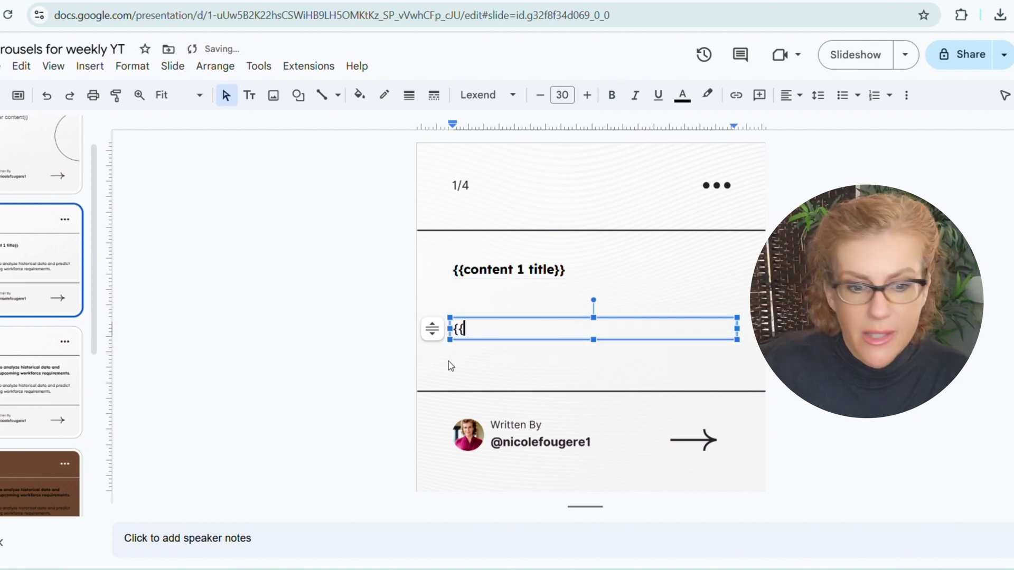
text(content)
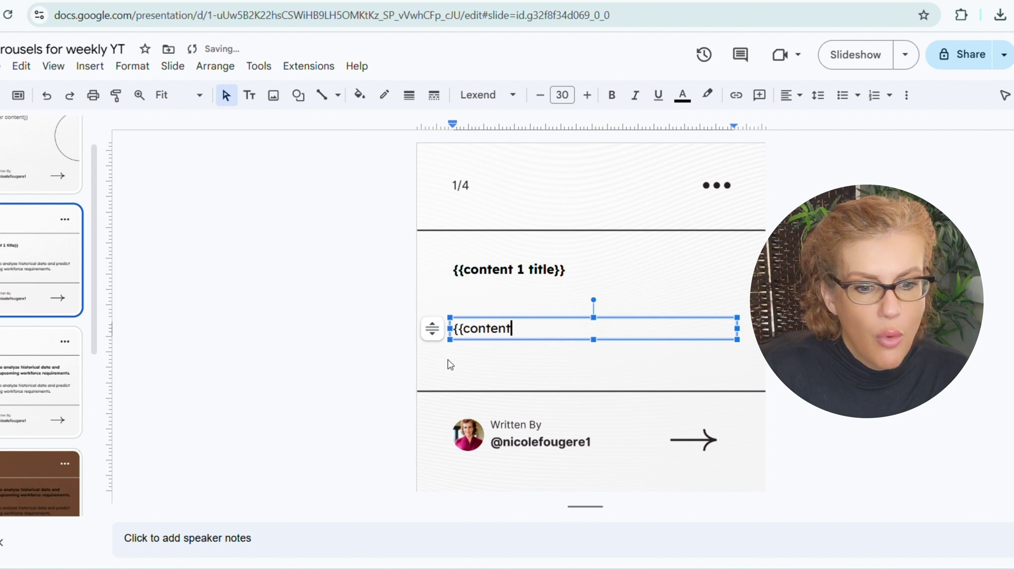
text( 1 details)
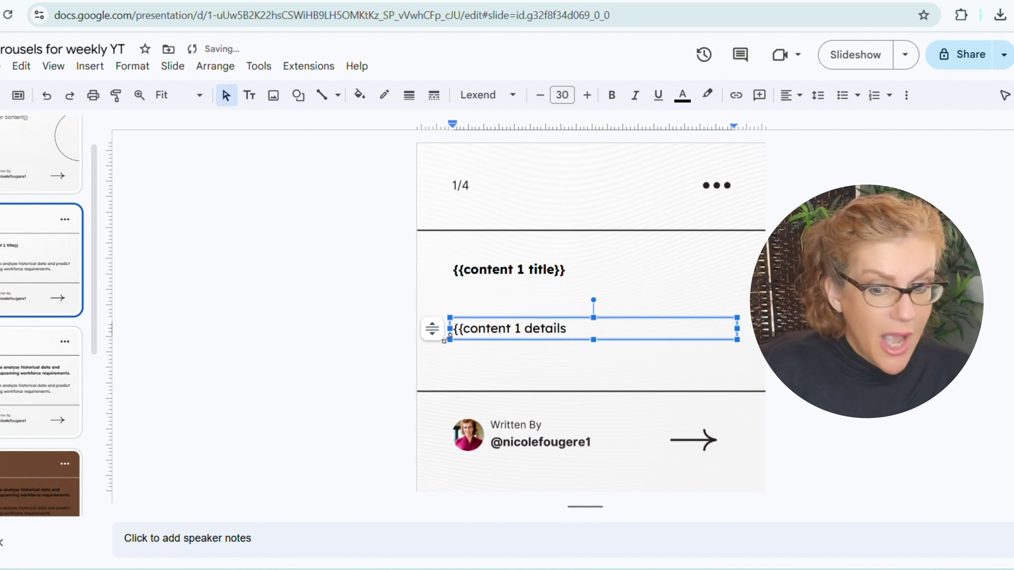
text(}})
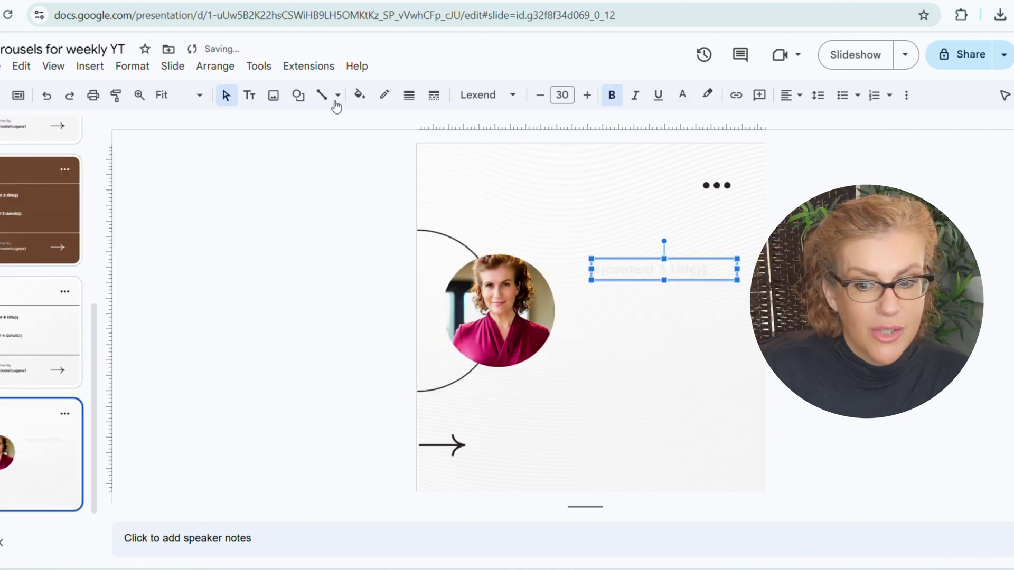
- Colour the pasted text on the last slide black and change its placeholder to {{cta}}
click(682, 96)
click(686, 141)
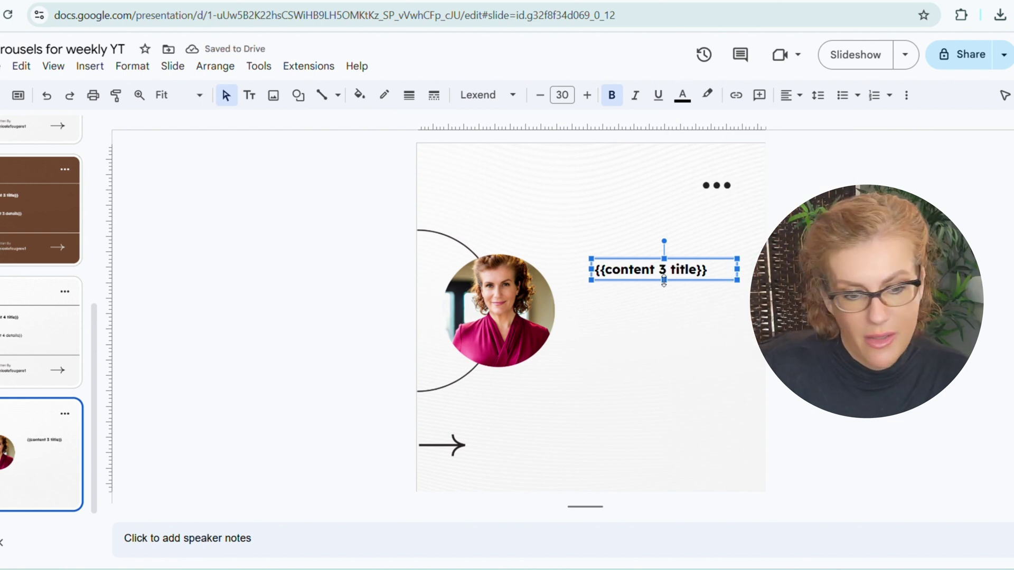
click(694, 271)
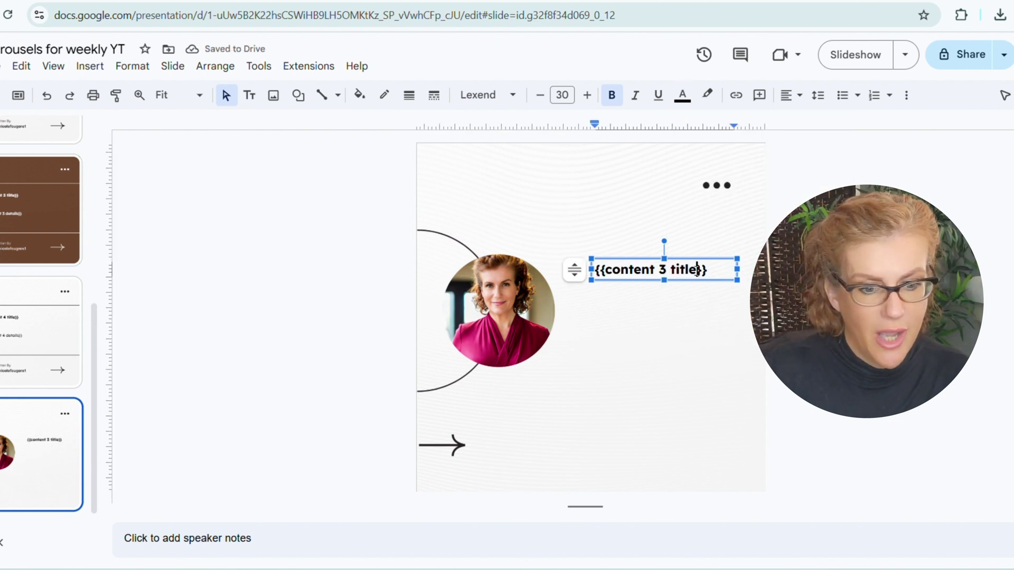
drag(695, 270, 608, 265)
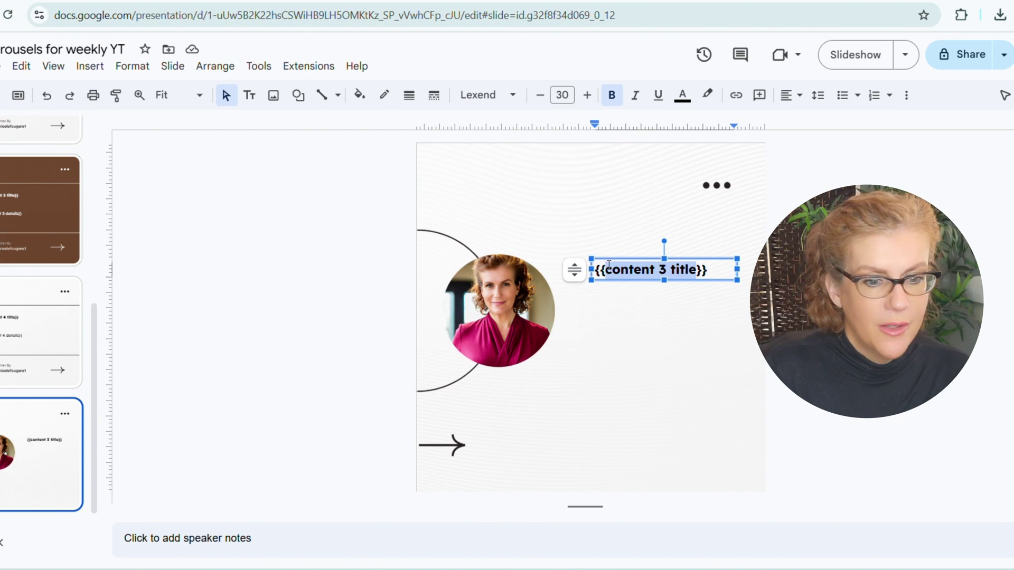
text(cta)
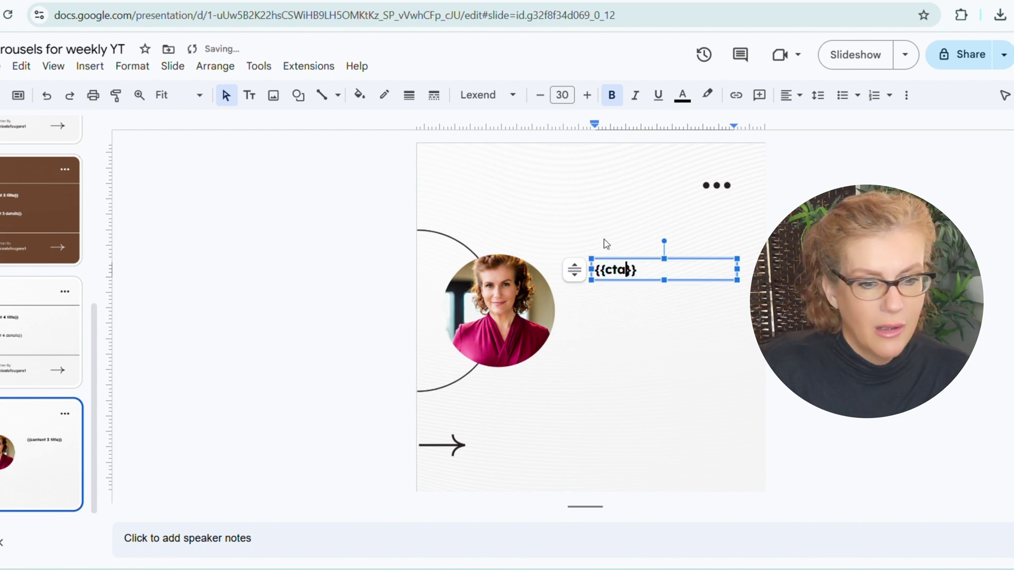
- Set the font size of the {{cta}} text to 35
click(648, 258)
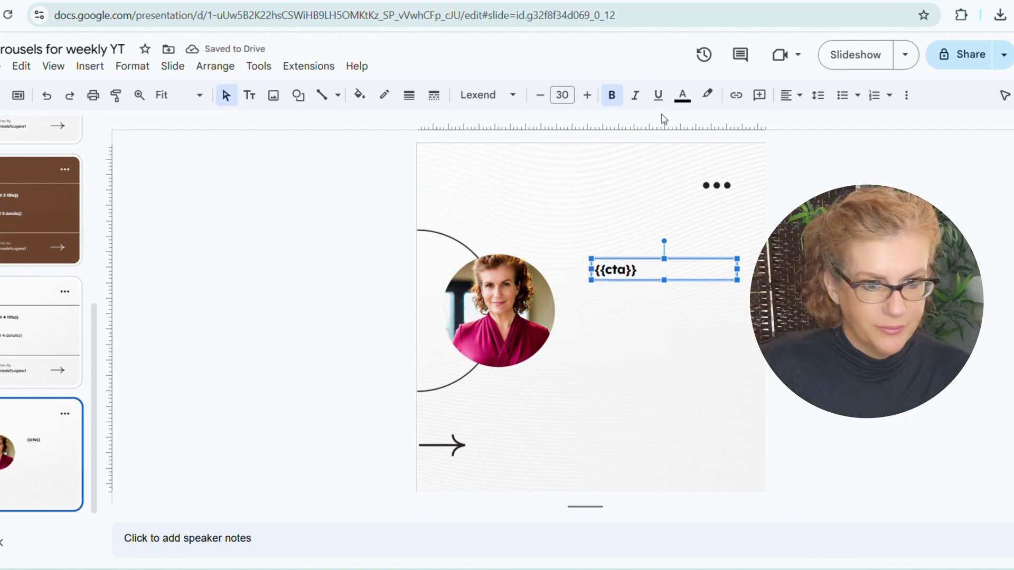
click(586, 96)
click(586, 96)
click(586, 96)
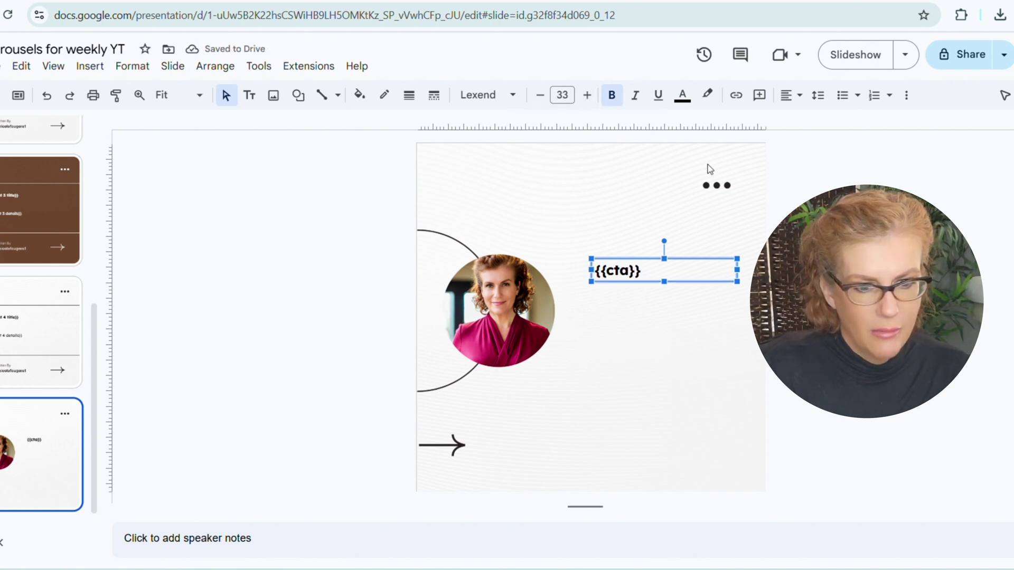
click(586, 96)
click(586, 96)
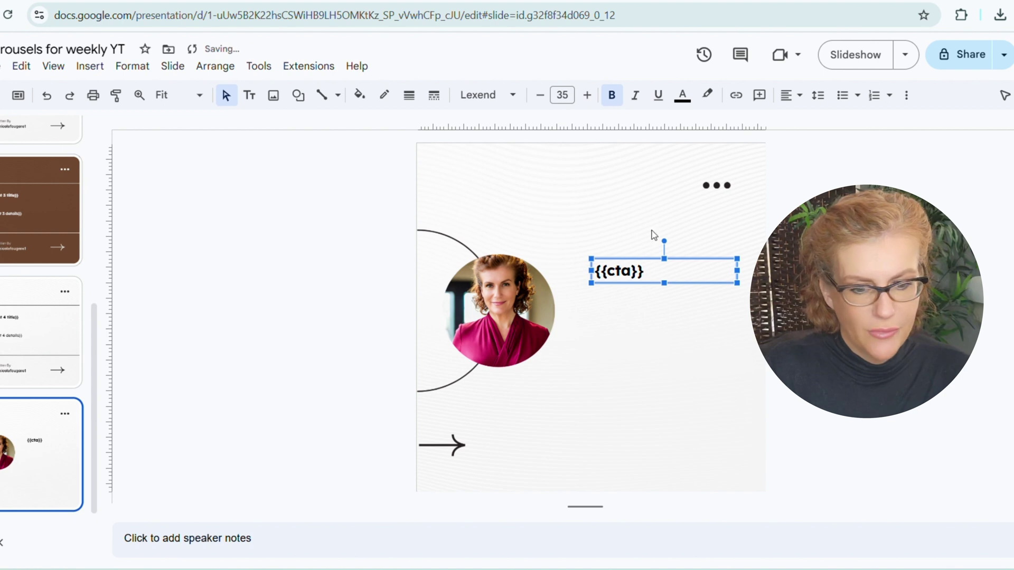
click(654, 234)
- Review the placeholders across the content slides and the cover slide of the carousel template
click(29, 363)
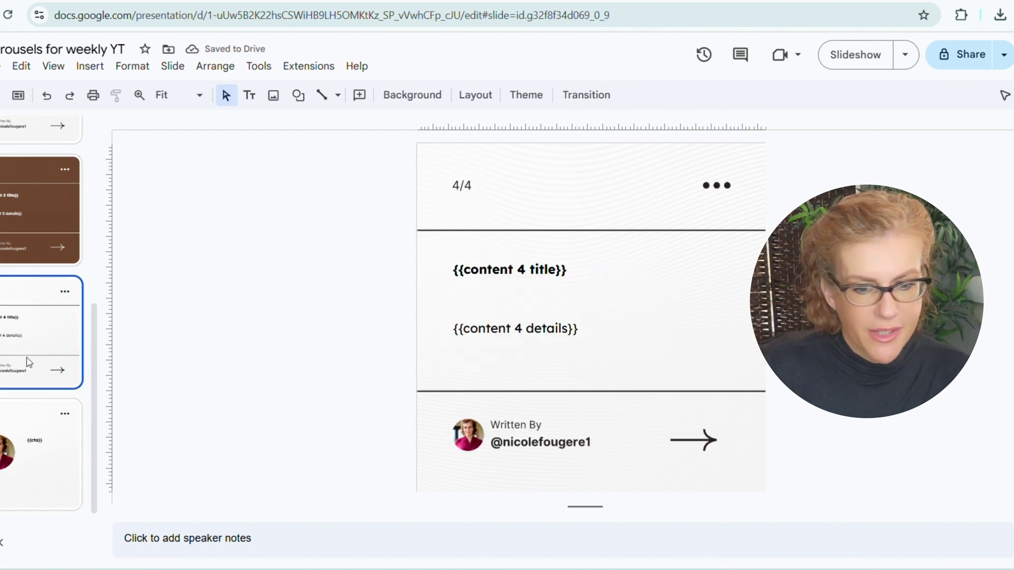
click(15, 224)
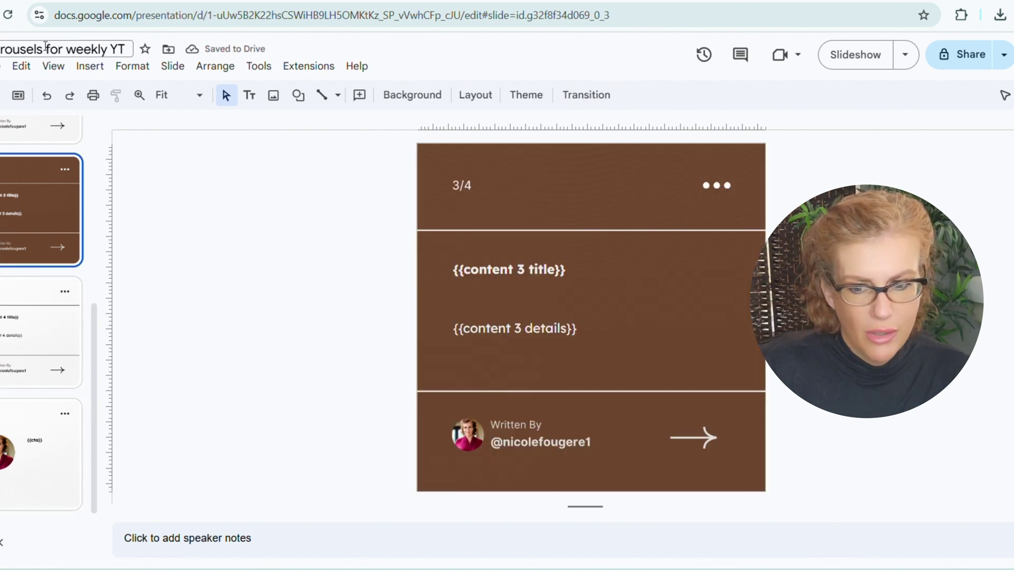
scroll(34, 214, up, 5)
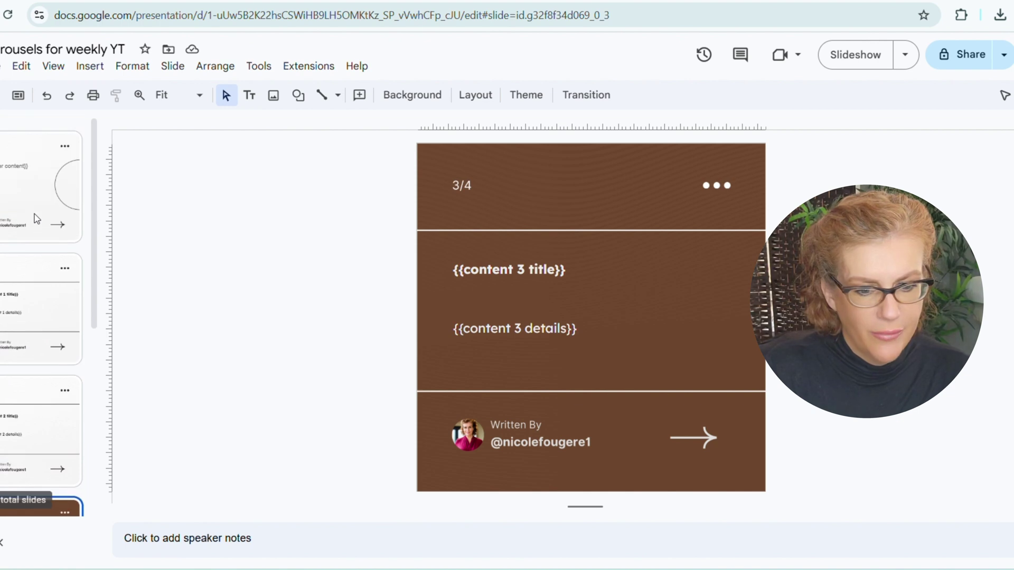
click(36, 205)
scroll(11, 444, down, 2)
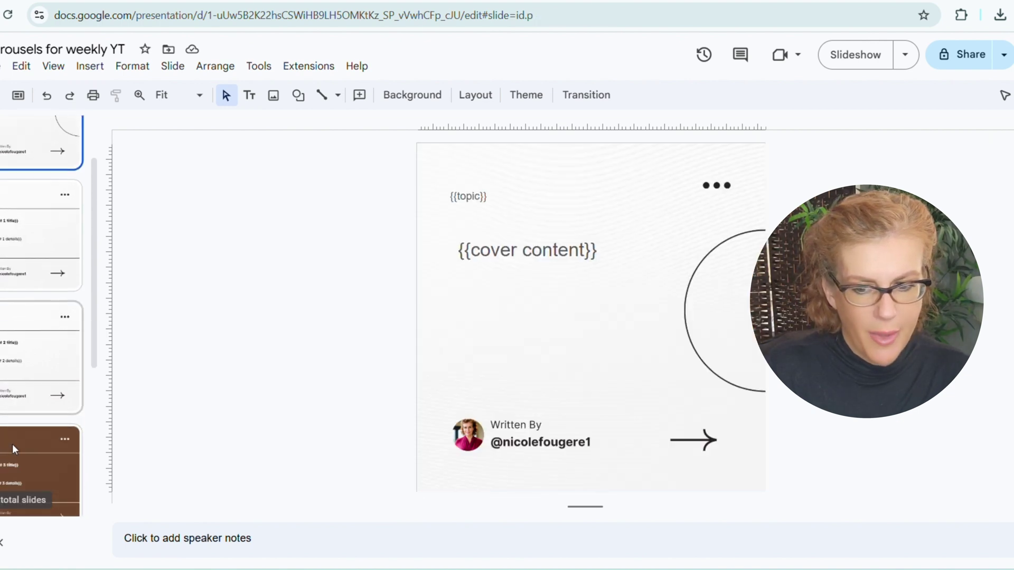
scroll(11, 445, down, 5)
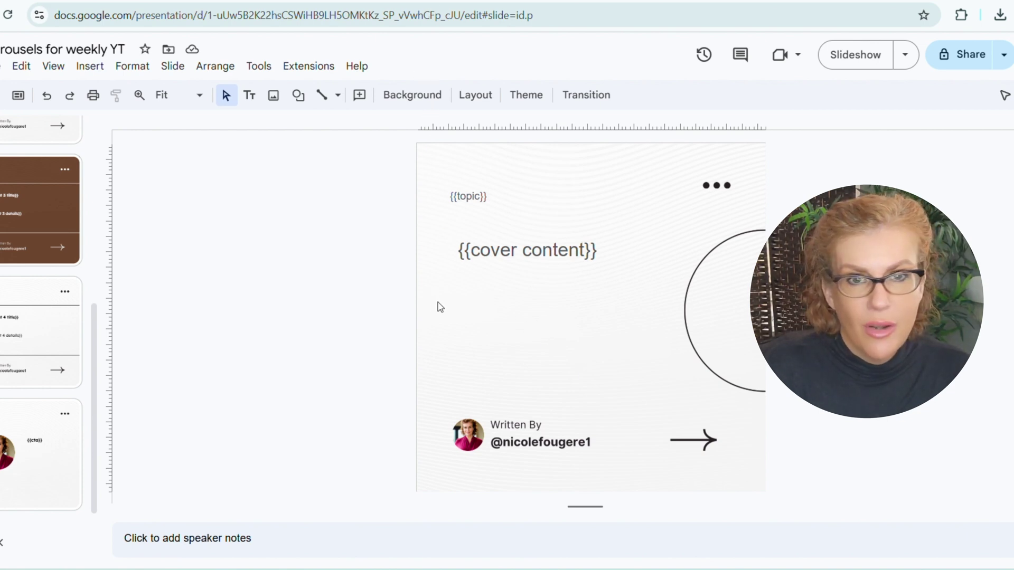
- Switch to the Google Docs prompt document and read through the Instagram/LinkedIn carousel prompt, from its task list to the transcript input
click(549, 520)
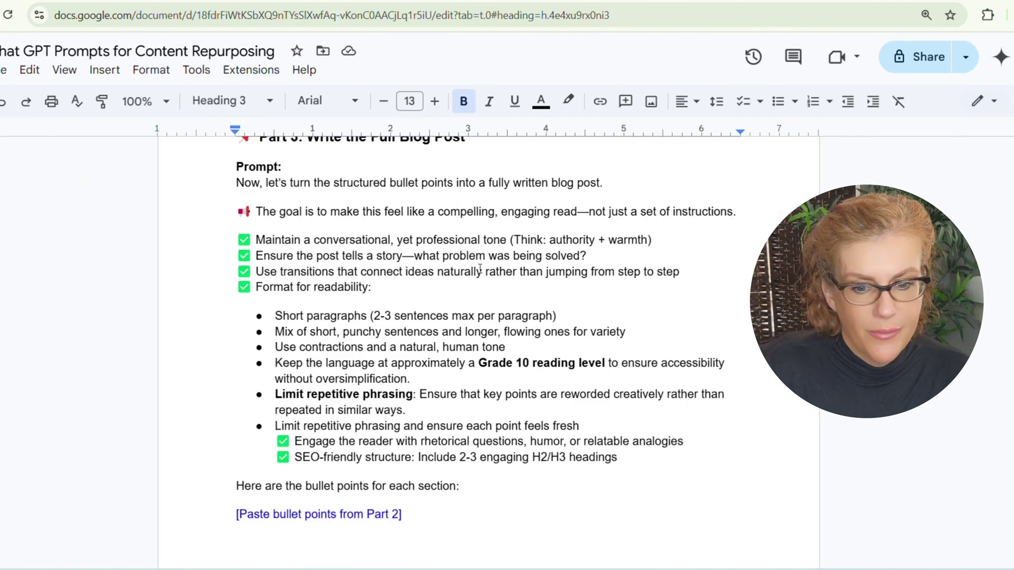
scroll(350, 297, up, 4)
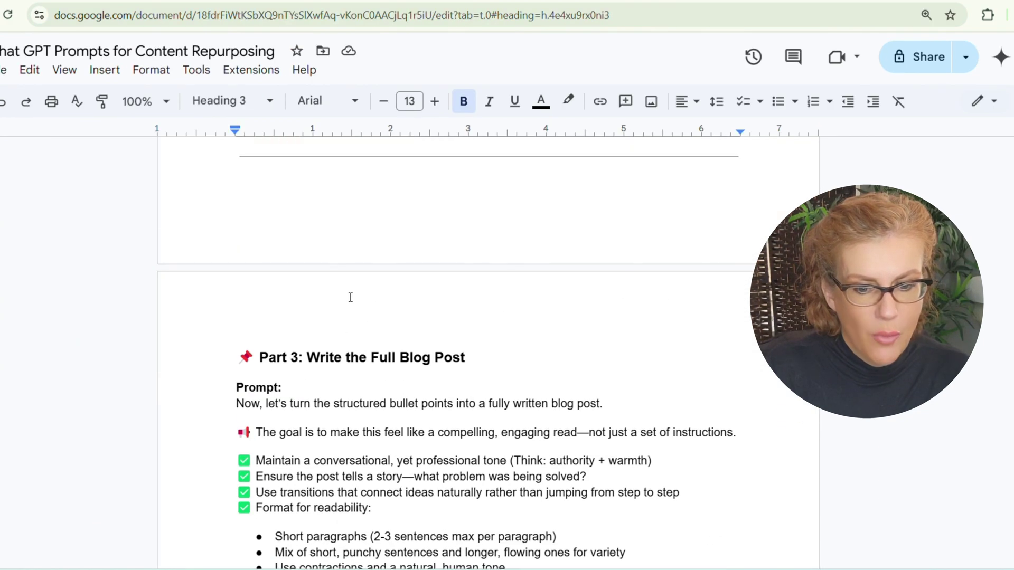
scroll(350, 298, down, 10)
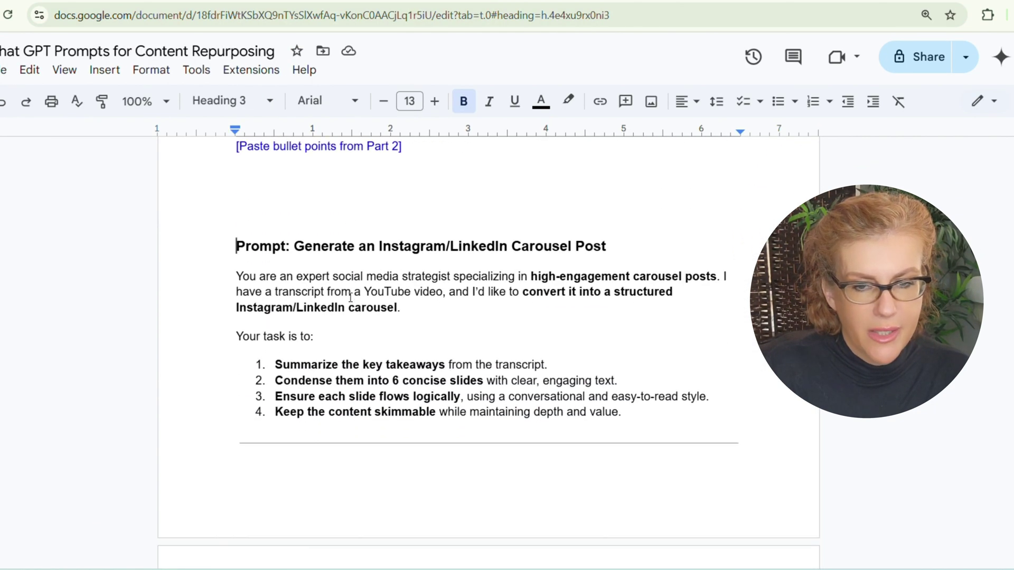
scroll(350, 297, down, 1)
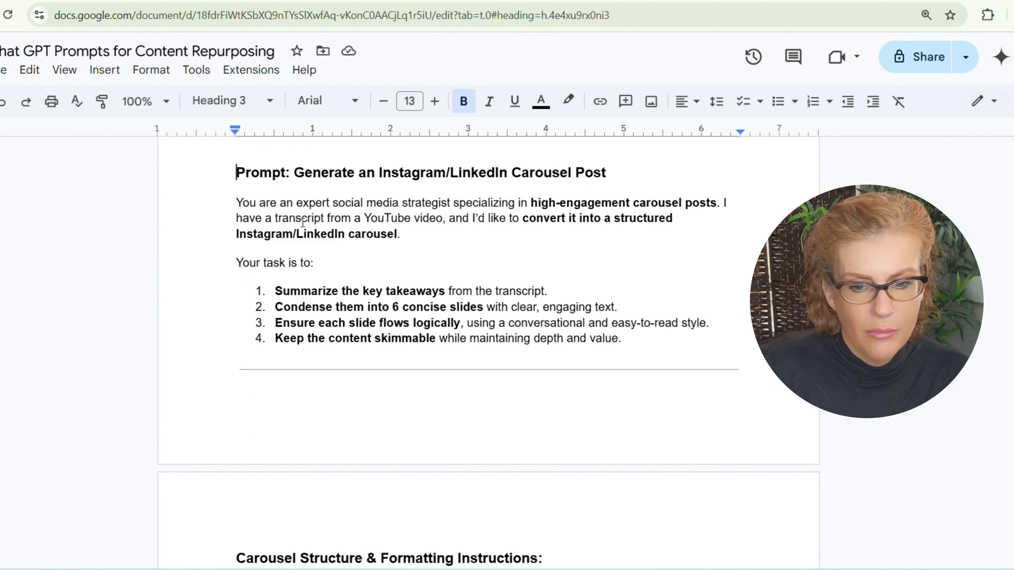
click(539, 256)
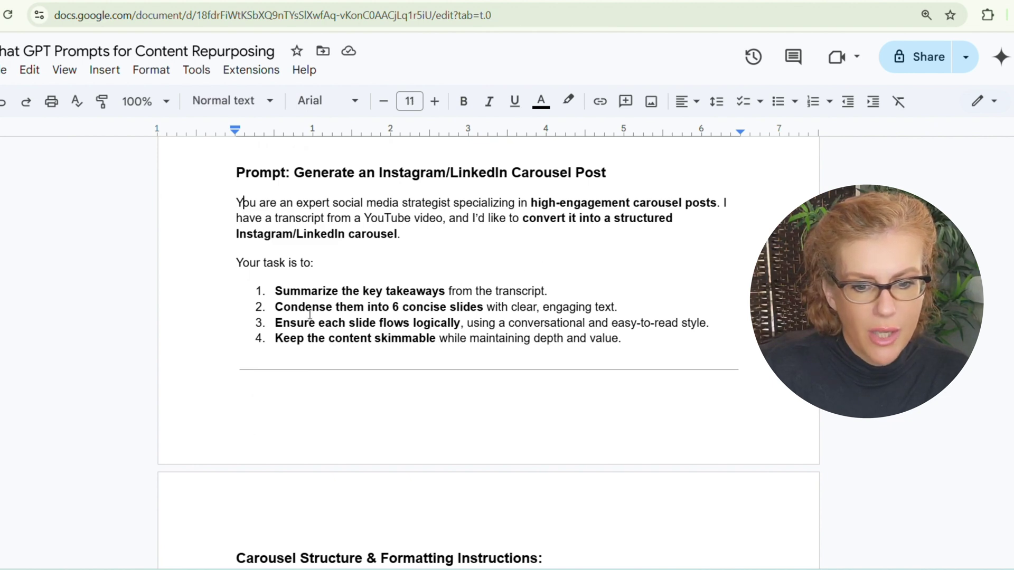
scroll(426, 324, down, 4)
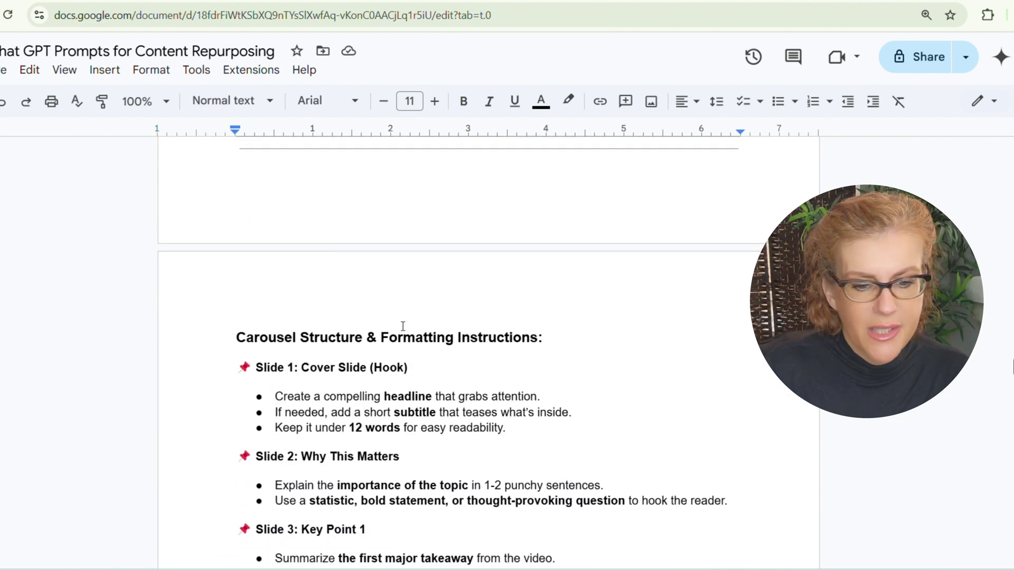
scroll(461, 290, down, 1)
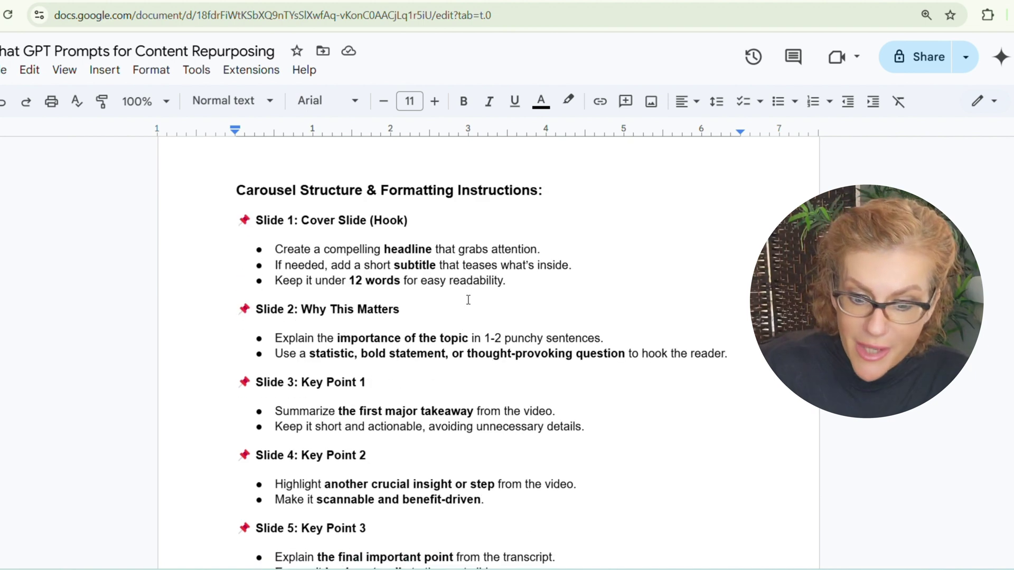
scroll(423, 317, down, 3)
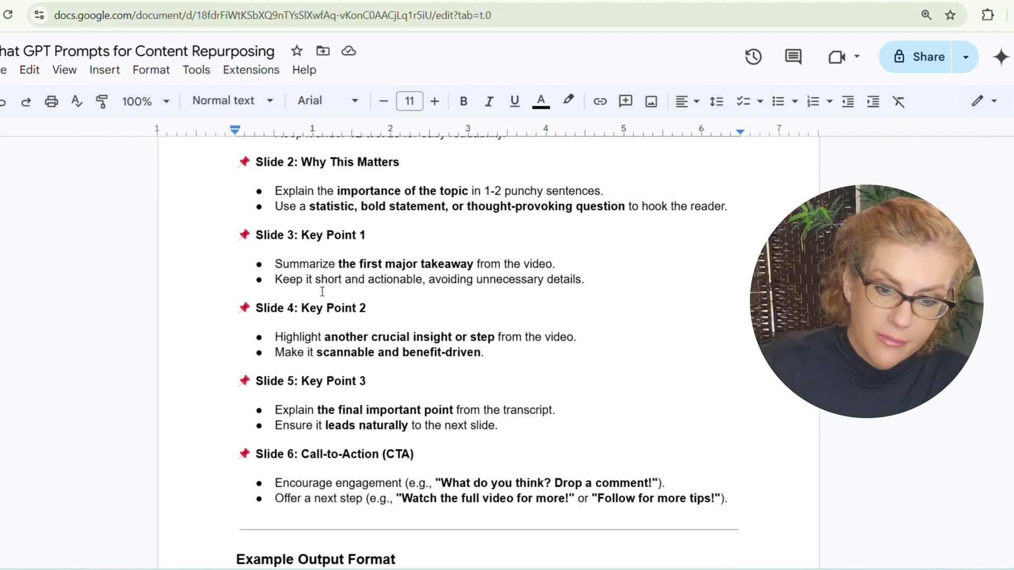
scroll(486, 359, down, 4)
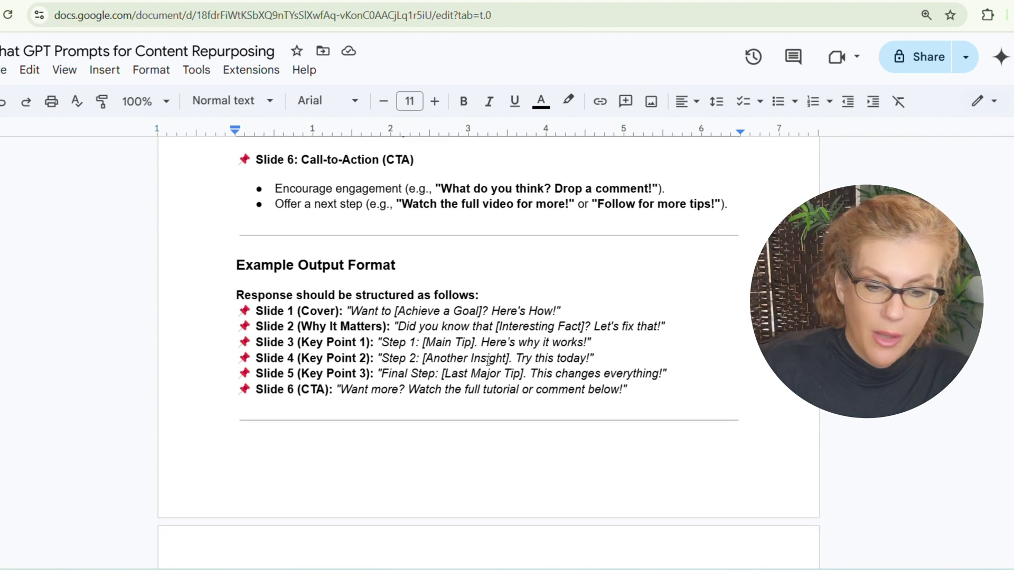
scroll(415, 359, down, 5)
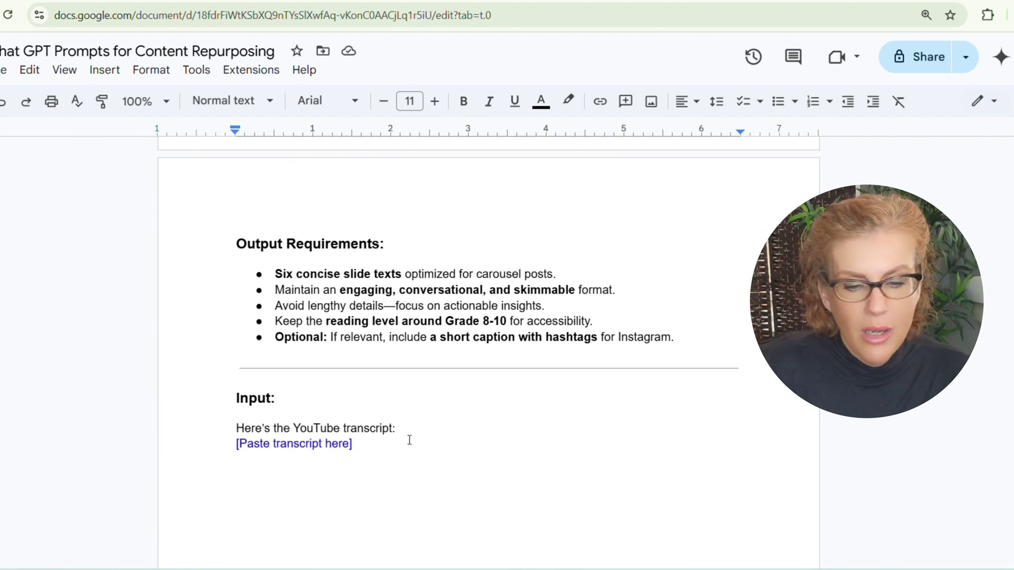
- Copy the carousel prompt from the document and paste it into a new ChatGPT message, with the chart headings request included
drag(404, 422, 227, 282)
key(ctrl+c)
scroll(262, 321, up, 5)
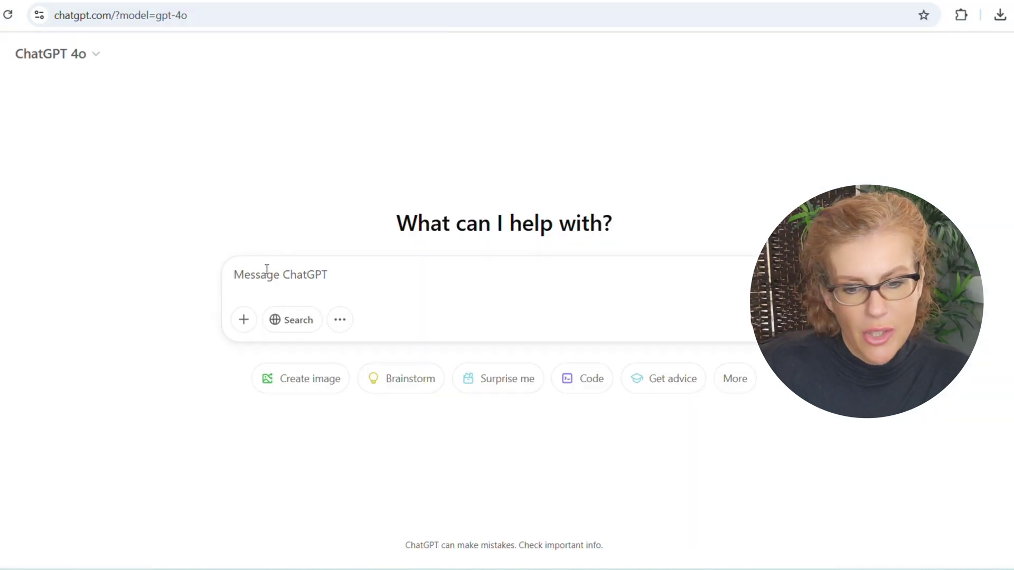
key(ctrl+v)
scroll(275, 278, down, 15)
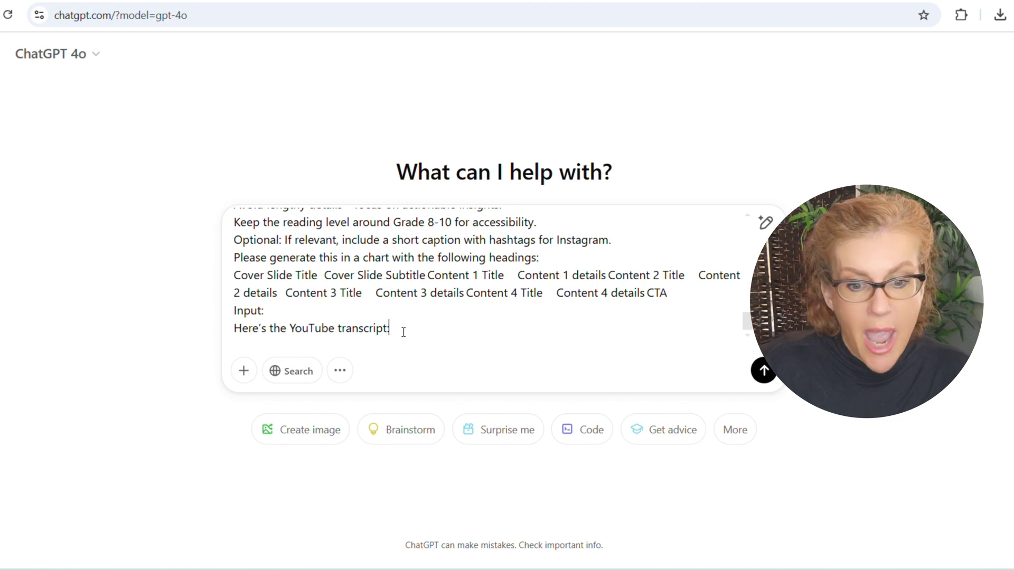
- Copy the full text of the carousel transcript document and add it after "Here's the YouTube transcript:" in the ChatGPT message
key(ctrl+Tab)
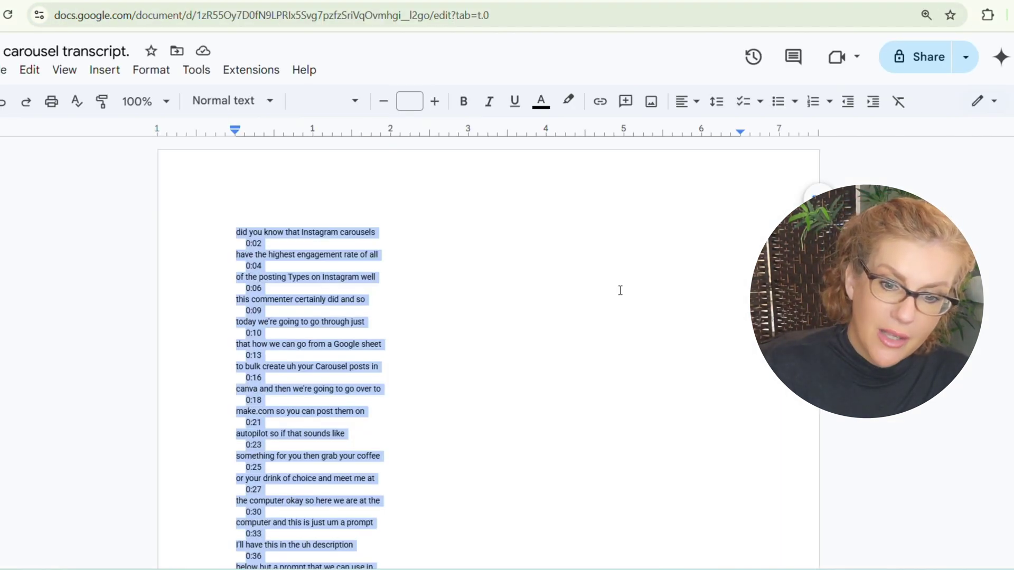
key(ctrl+shift+Tab)
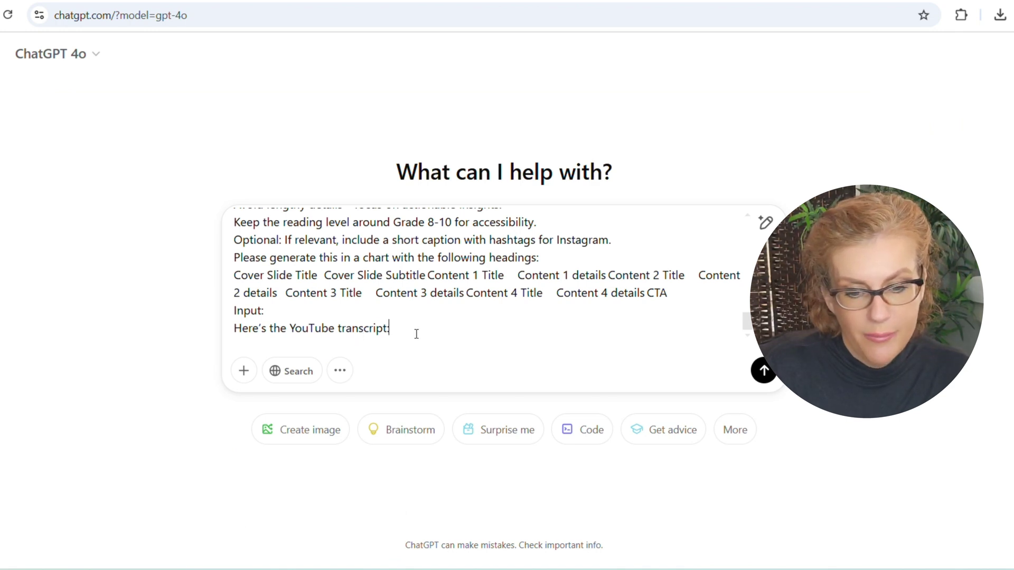
scroll(416, 334, up, 3)
scroll(416, 334, down, 3)
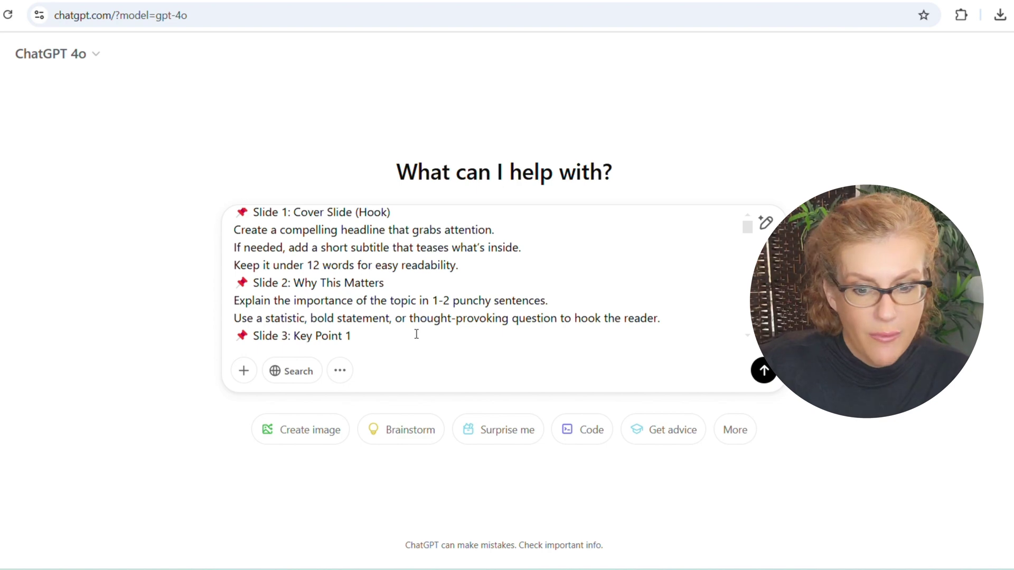
scroll(416, 334, down, 10)
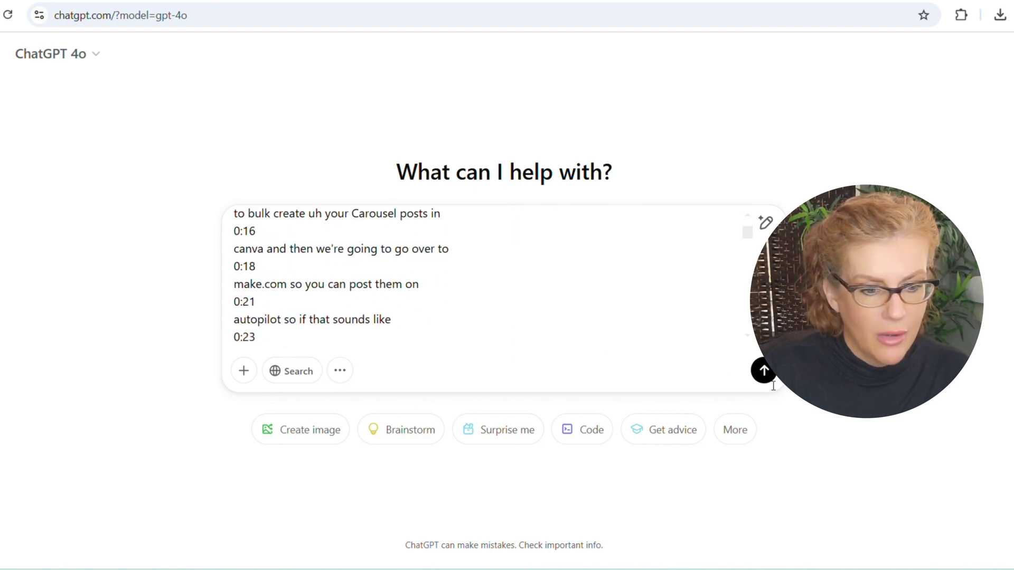
- Send the carousel prompt with its transcript to ChatGPT and go to the end of the conversation
click(765, 373)
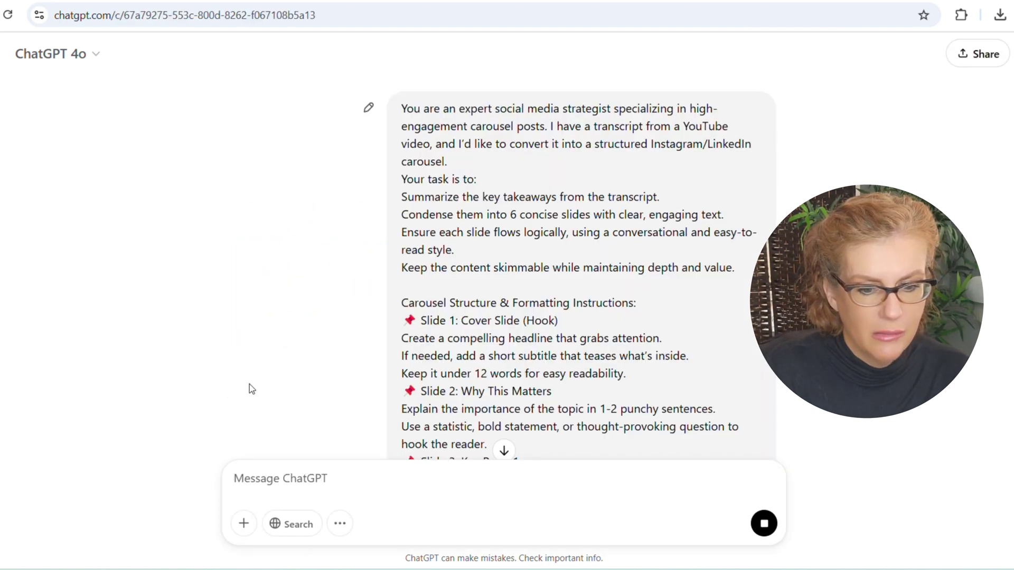
scroll(534, 416, down, 15)
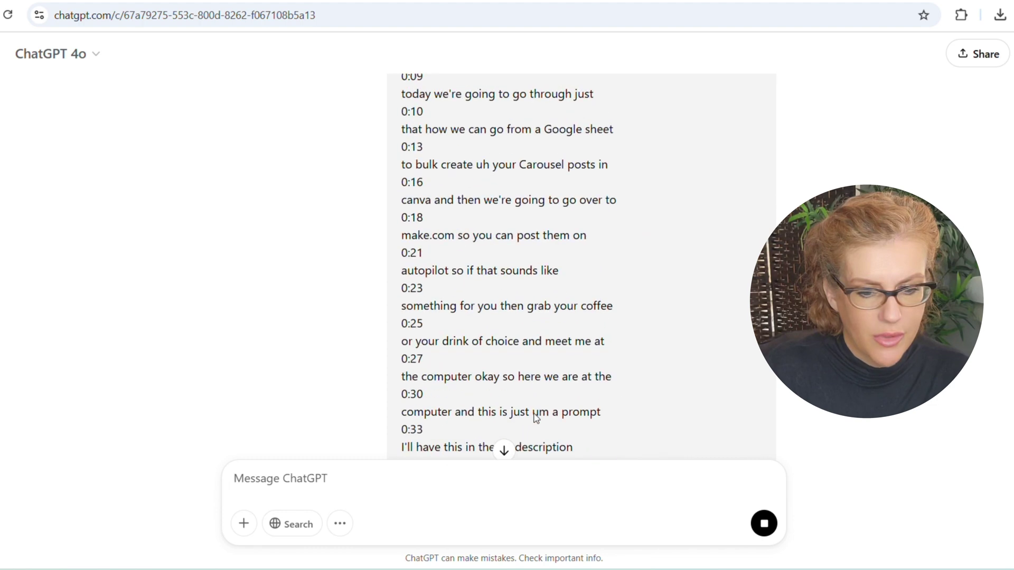
scroll(502, 454, down, 4)
click(504, 452)
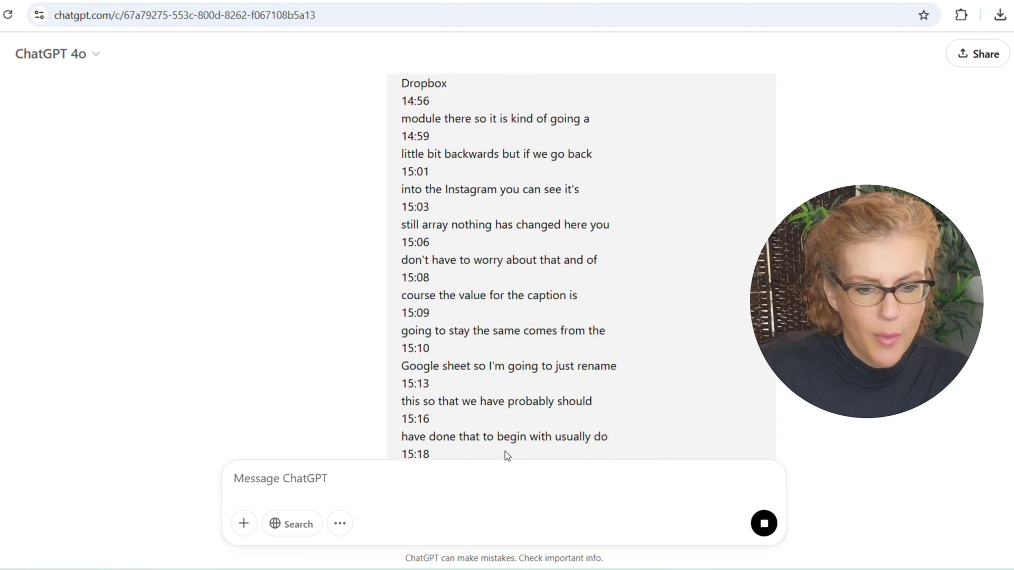
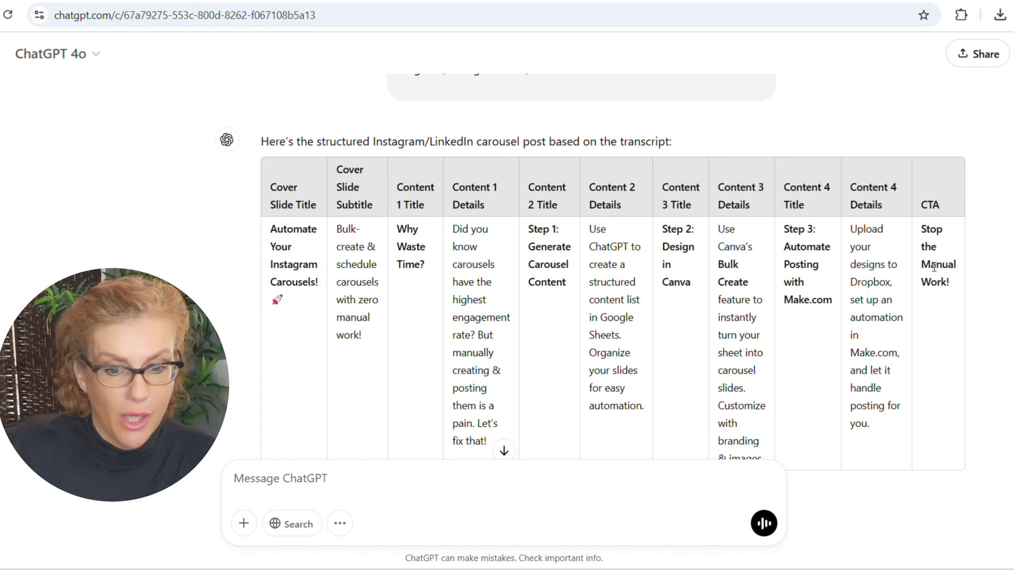
- Copy the generated carousel content row from the table into the first Carousels sheet row of Content Calendar, starting at Cover Slide Title
scroll(782, 311, down, 3)
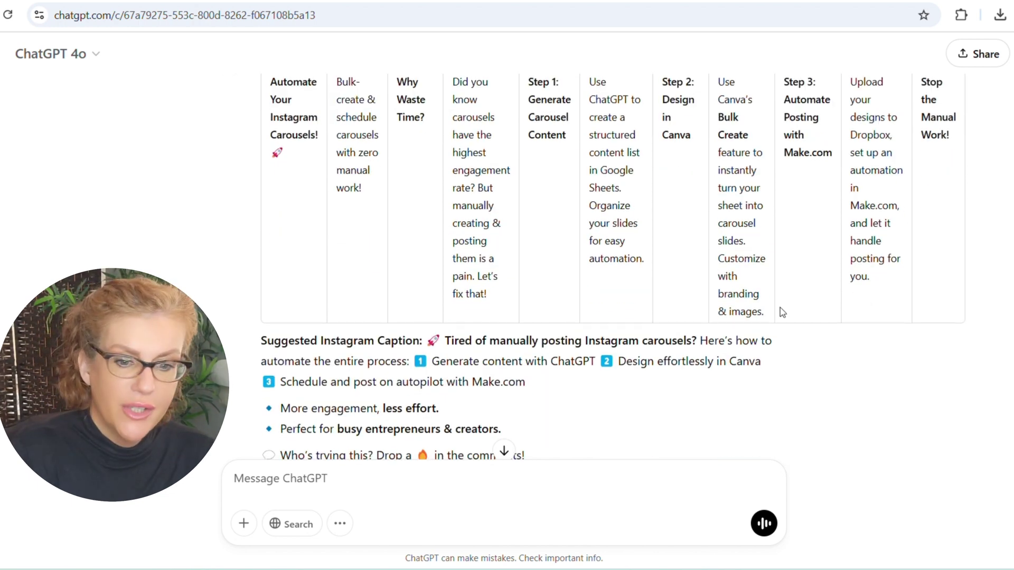
scroll(483, 374, down, 2)
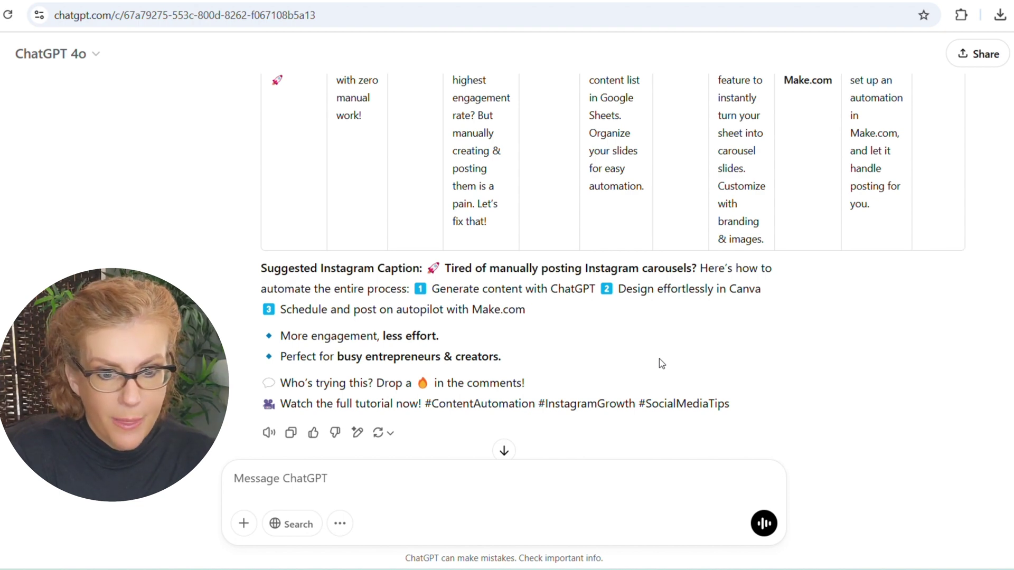
scroll(422, 279, up, 4)
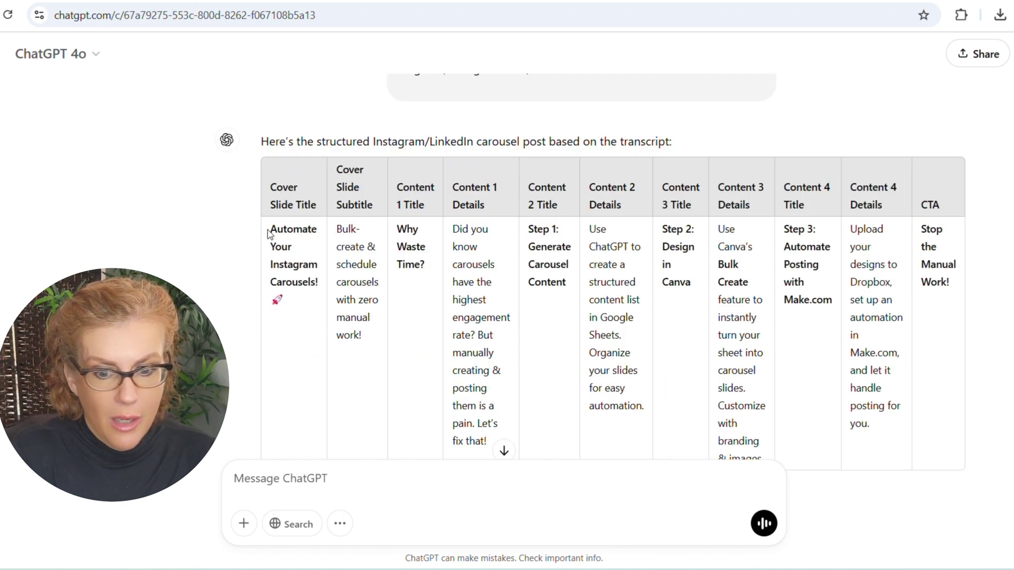
drag(273, 231, 956, 301)
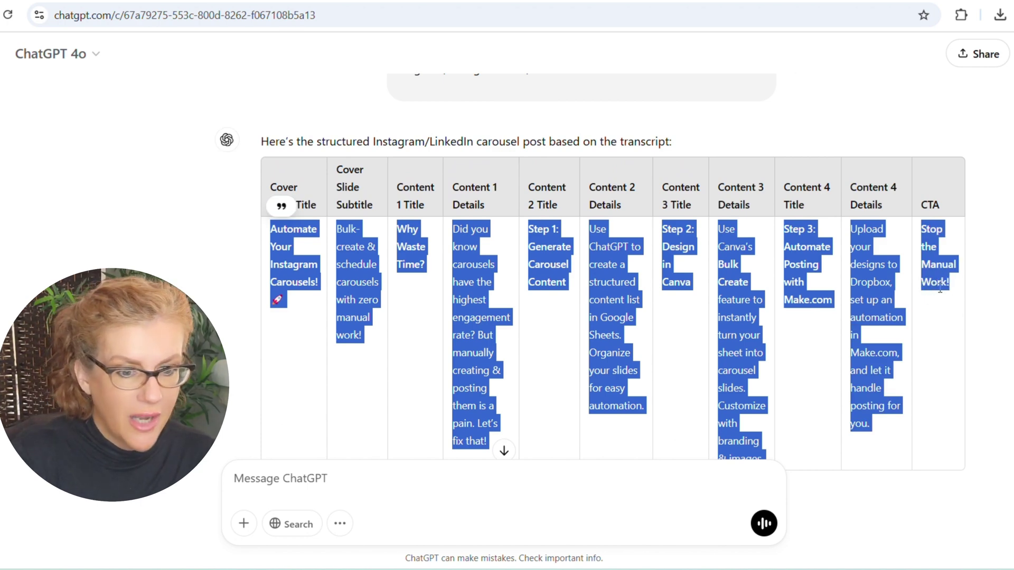
mouse_move(516, 569)
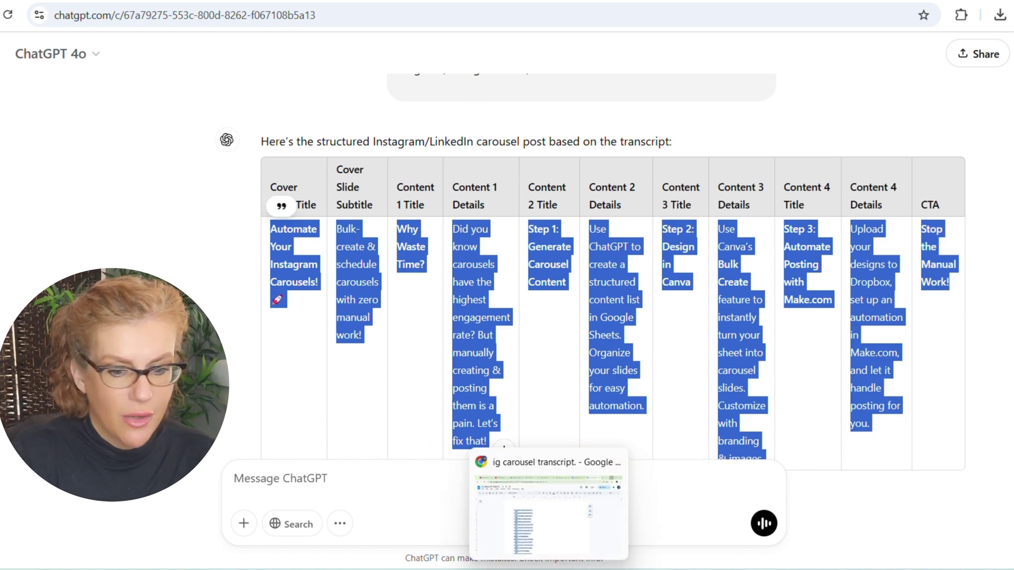
click(501, 524)
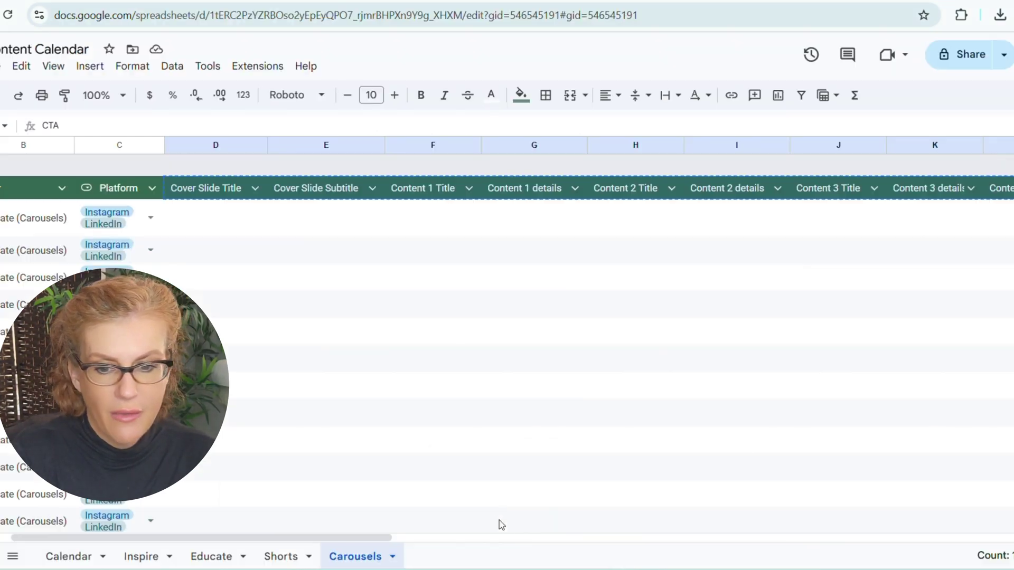
click(198, 220)
key(ctrl+v)
- Copy the suggested Instagram caption from ChatGPT, without its label, into the first row's Captions cell of the Carousels sheet
drag(296, 537, 481, 547)
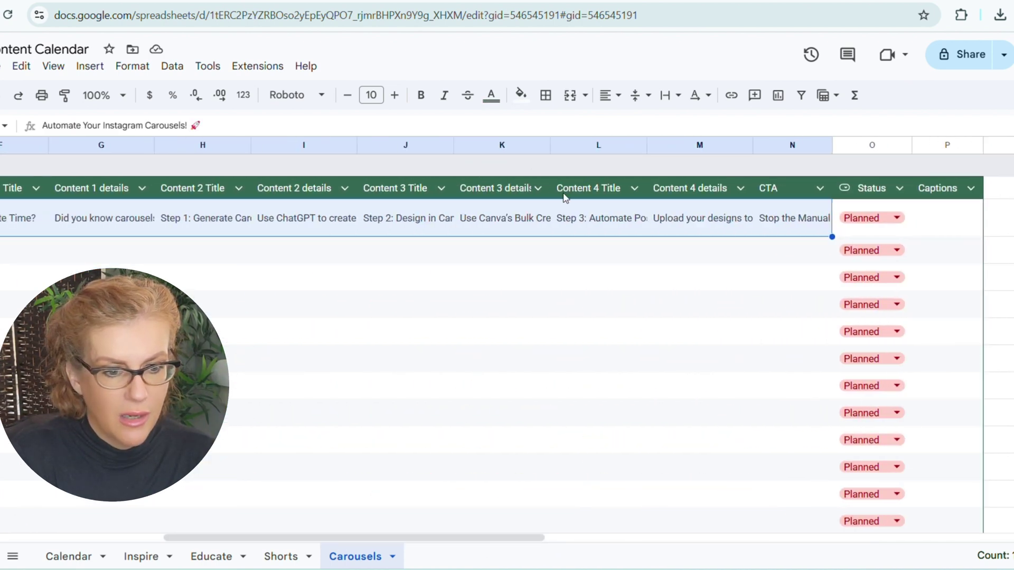
click(949, 228)
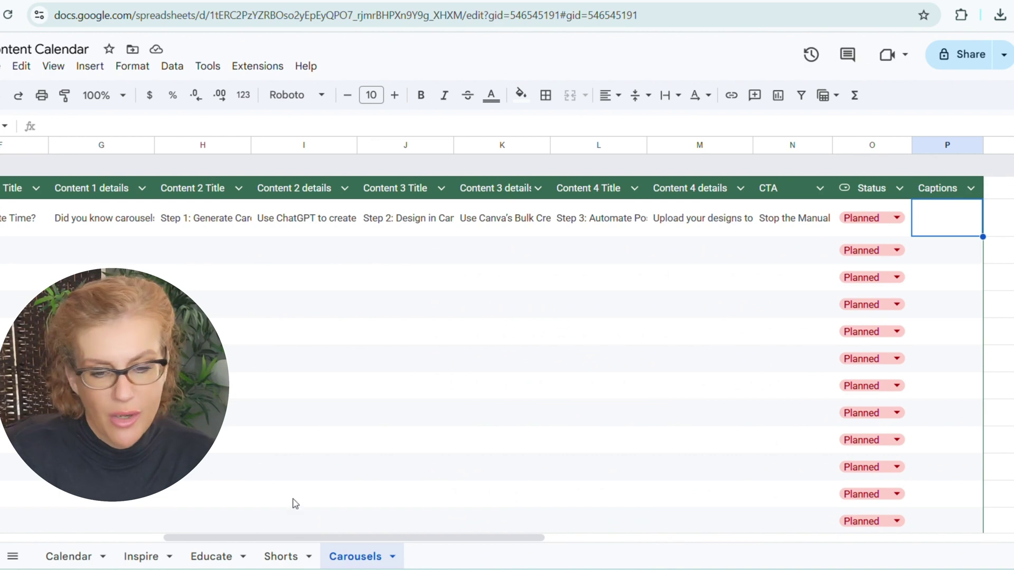
mouse_move(547, 568)
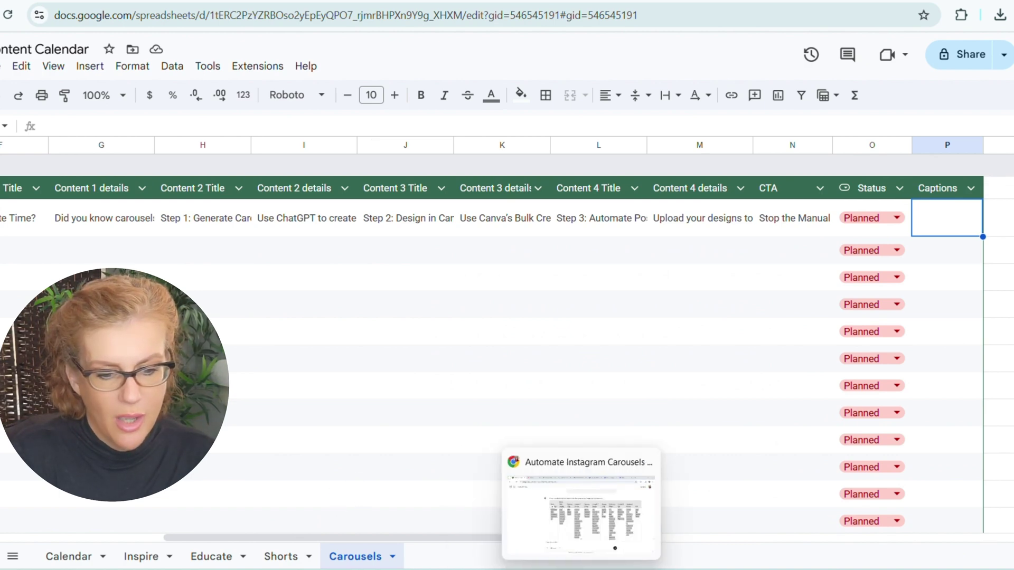
click(585, 538)
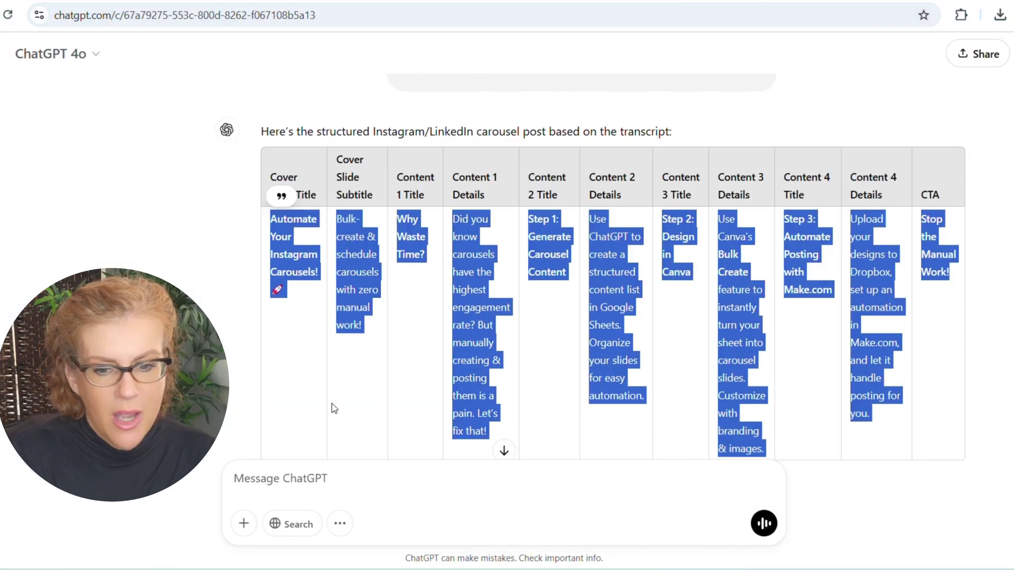
scroll(333, 407, down, 4)
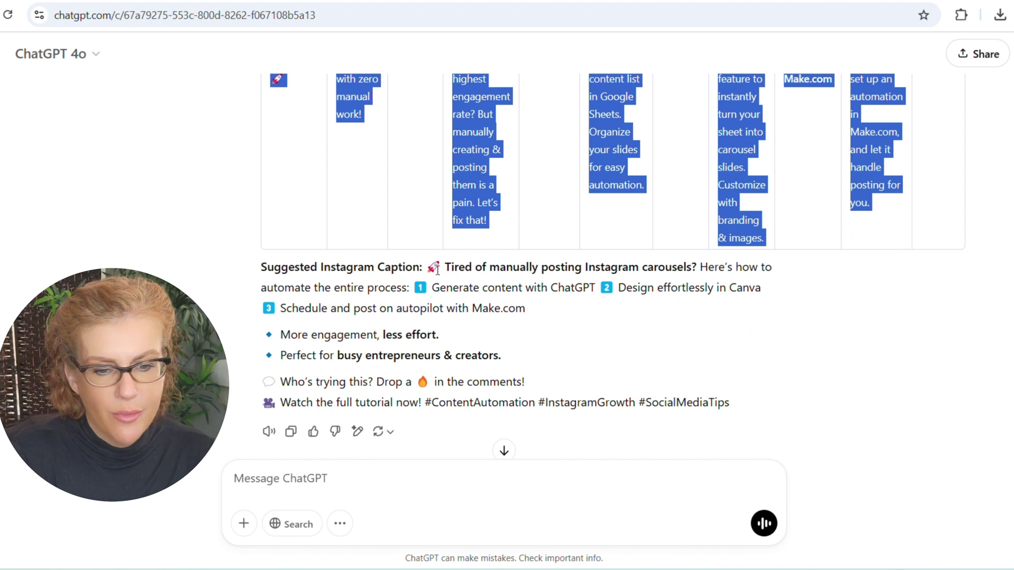
drag(430, 270, 733, 405)
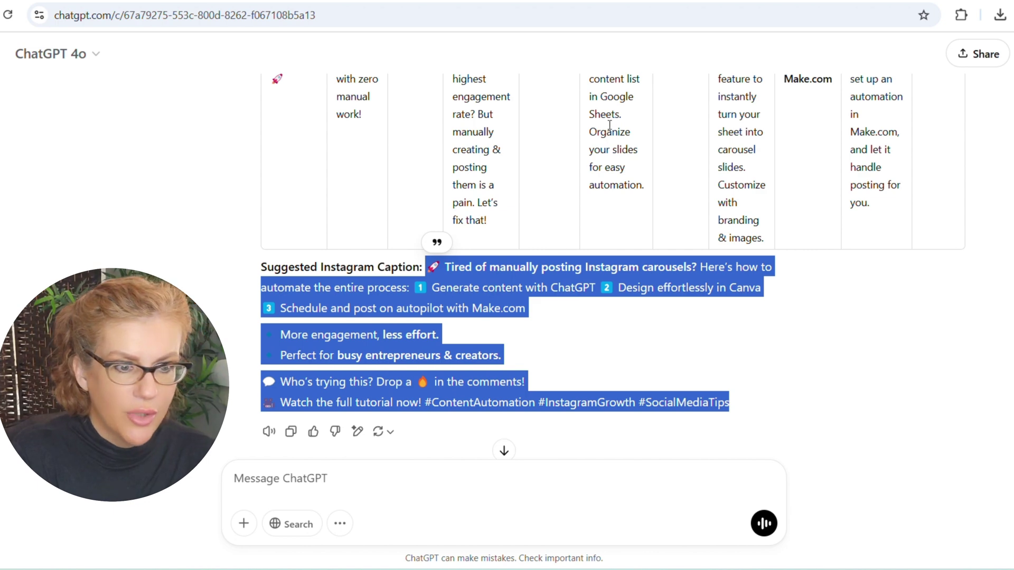
key(ctrl+Tab)
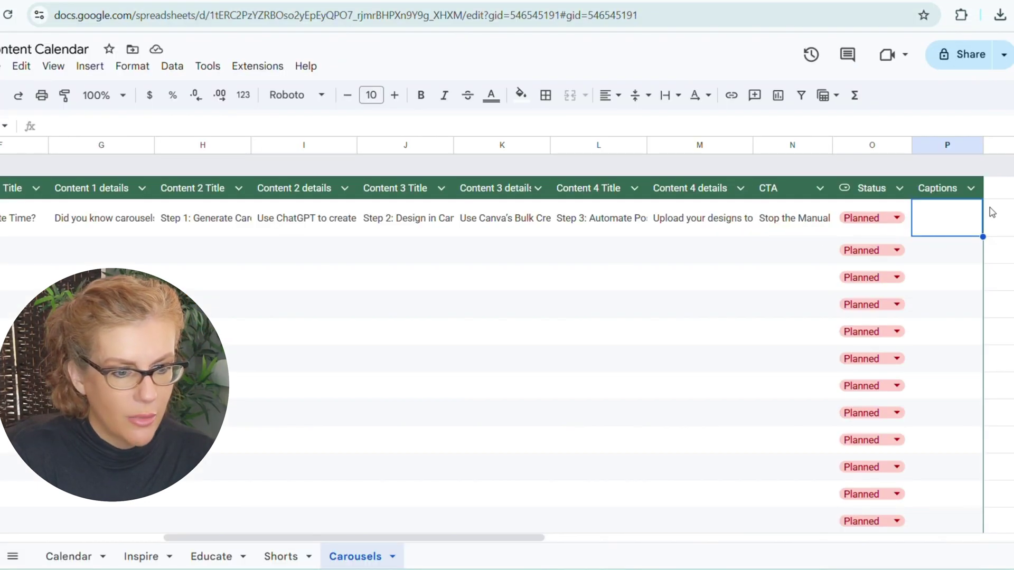
click(83, 126)
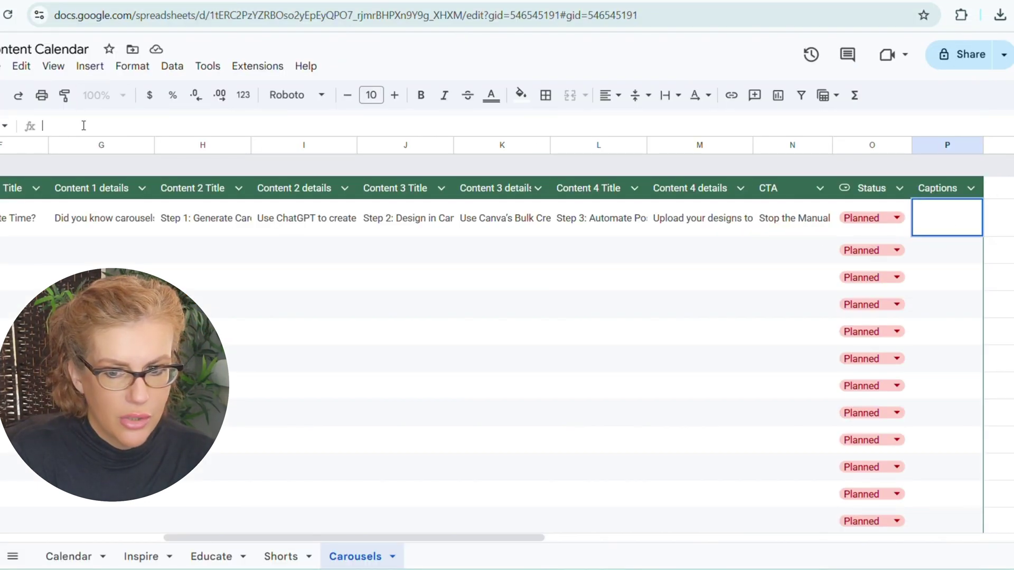
key(ctrl+v)
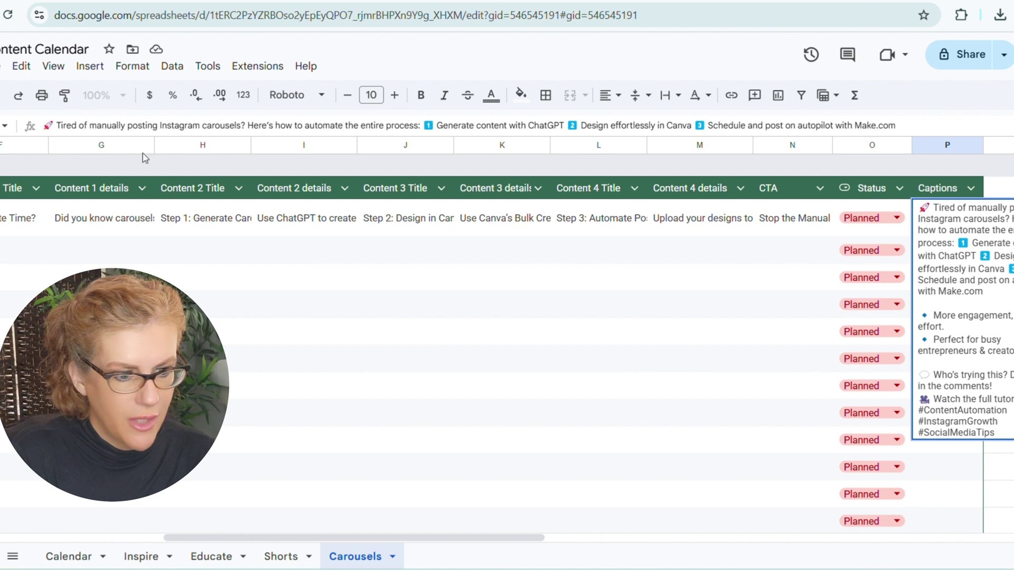
click(629, 341)
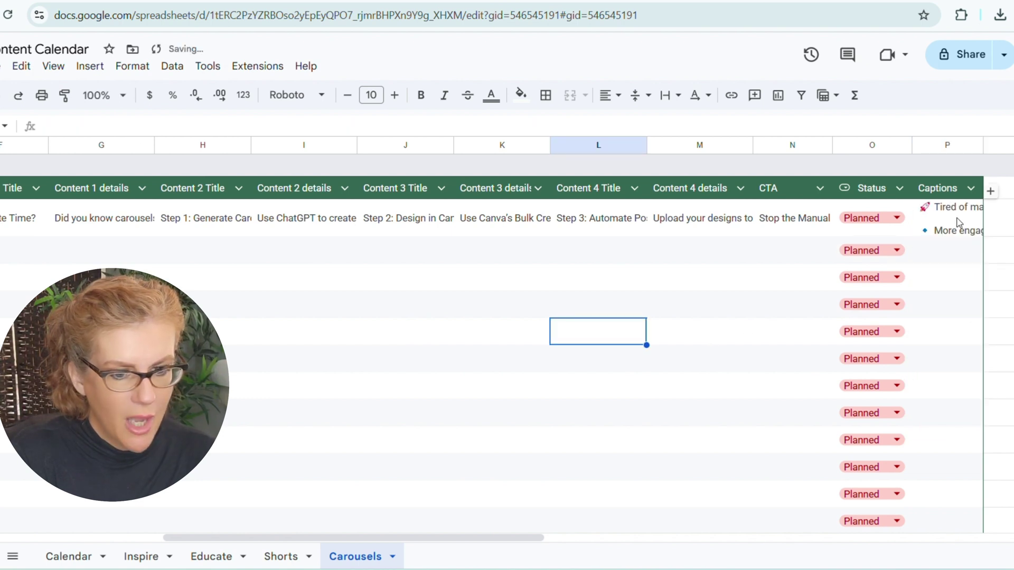
- Fit the Captions column to its text, and narrow it to a more compact width
double_click(983, 144)
click(974, 290)
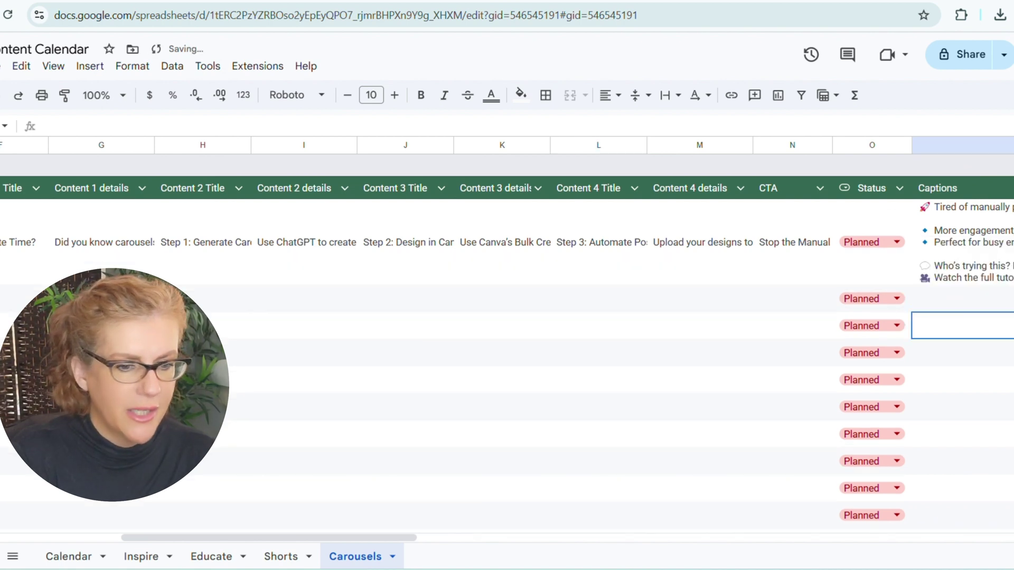
click(404, 325)
click(1009, 256)
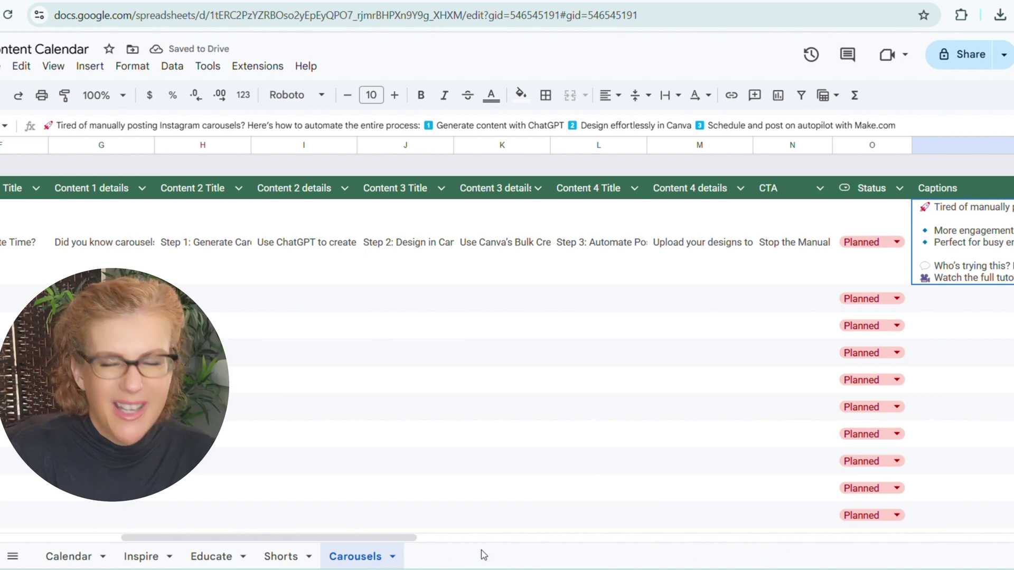
drag(359, 538, 627, 557)
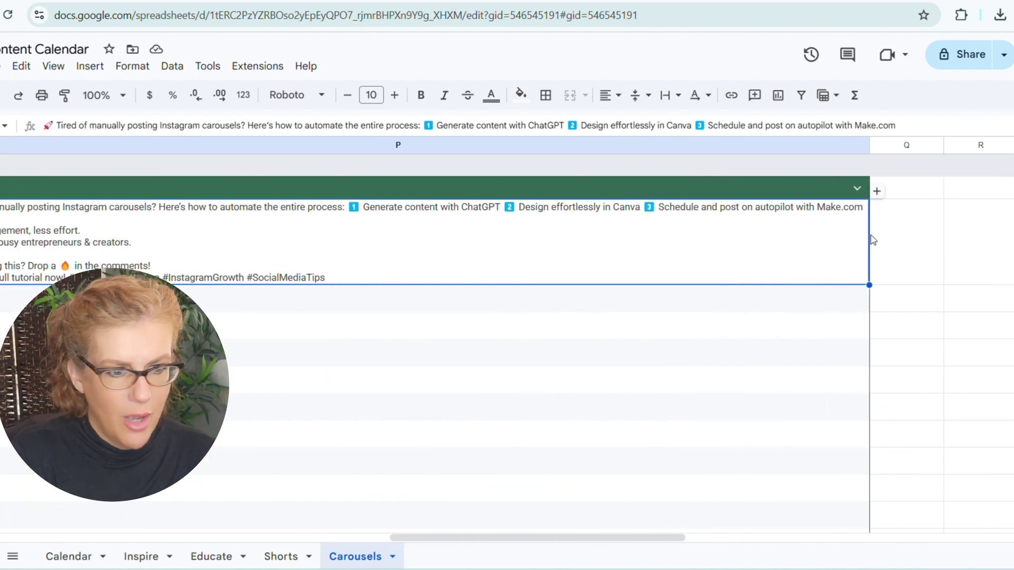
drag(869, 147, 215, 151)
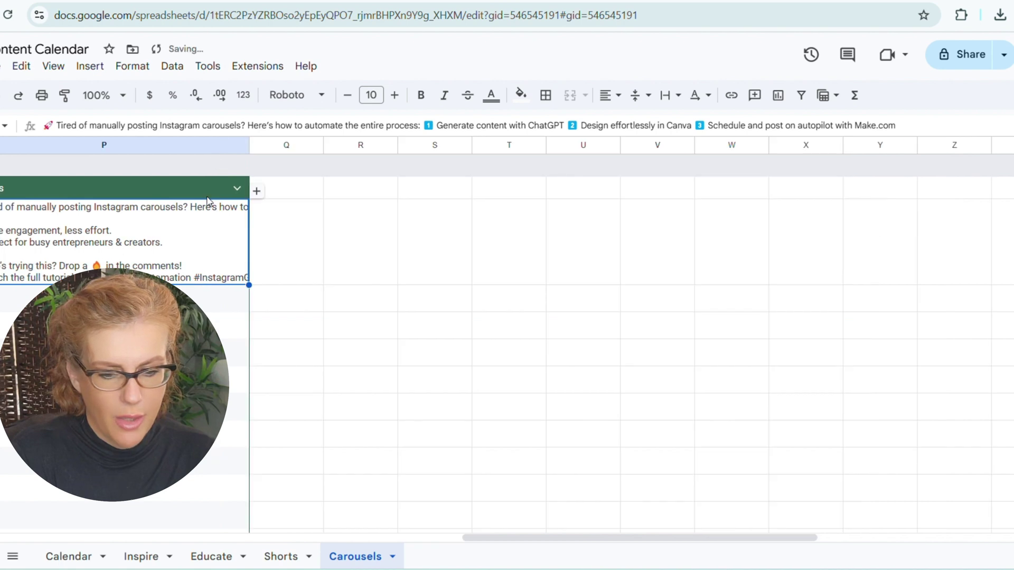
- Wrap the text in the first row's Captions cell
click(671, 101)
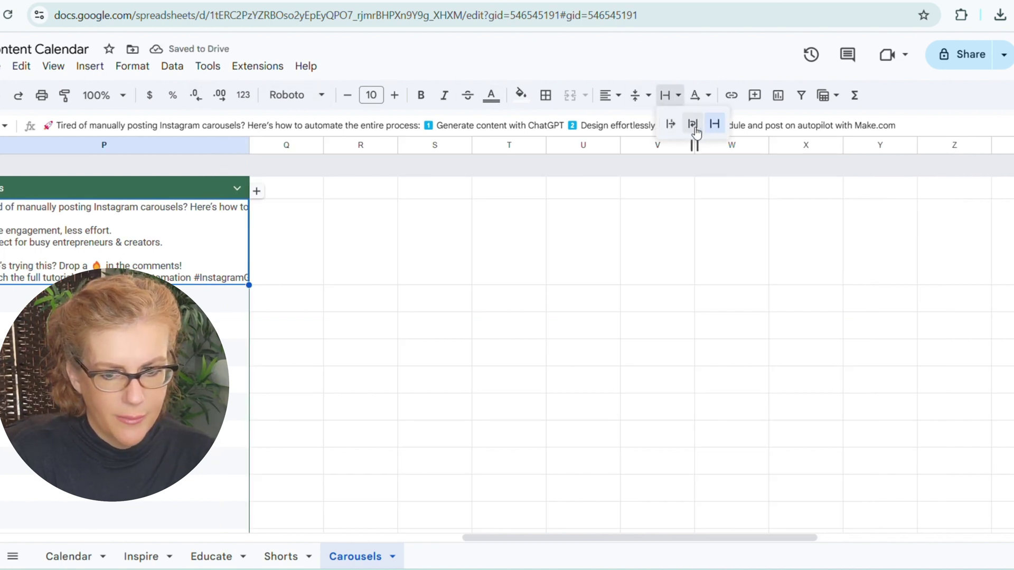
click(691, 125)
click(543, 316)
drag(672, 536, 117, 538)
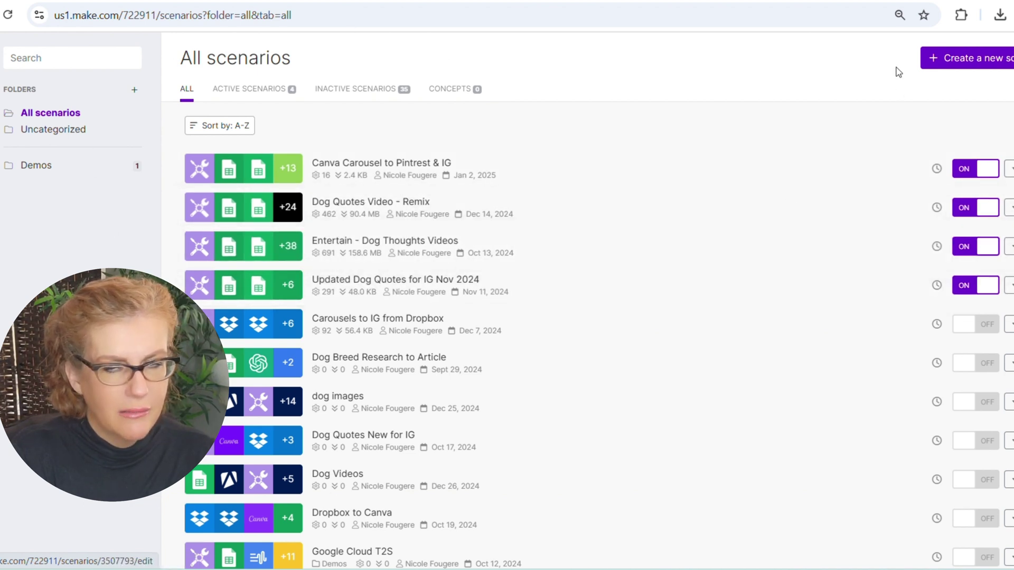
- Create a new scenario in Make that starts with a Tools Increment function module whose value is never reset
click(980, 64)
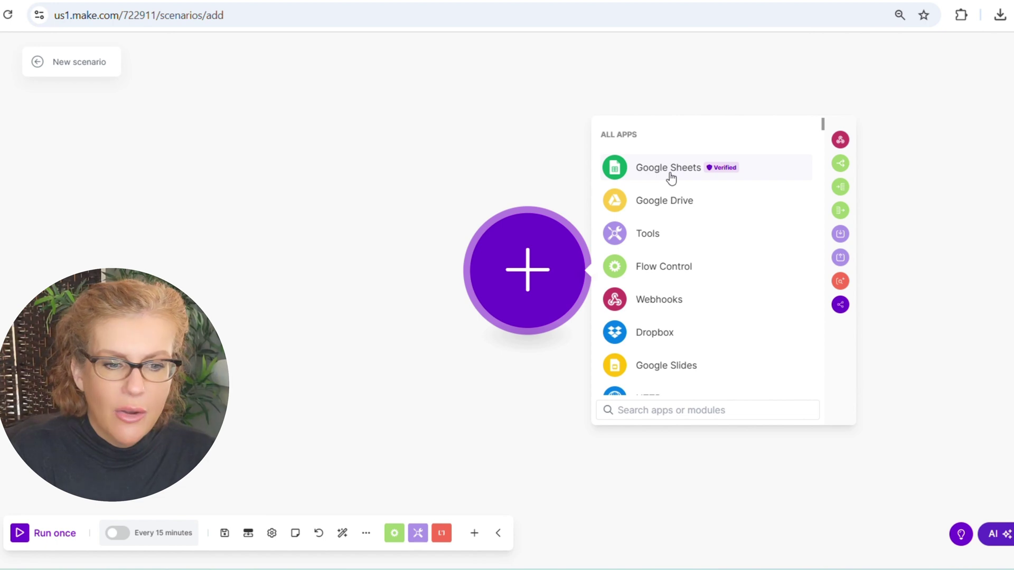
click(650, 235)
scroll(683, 339, down, 3)
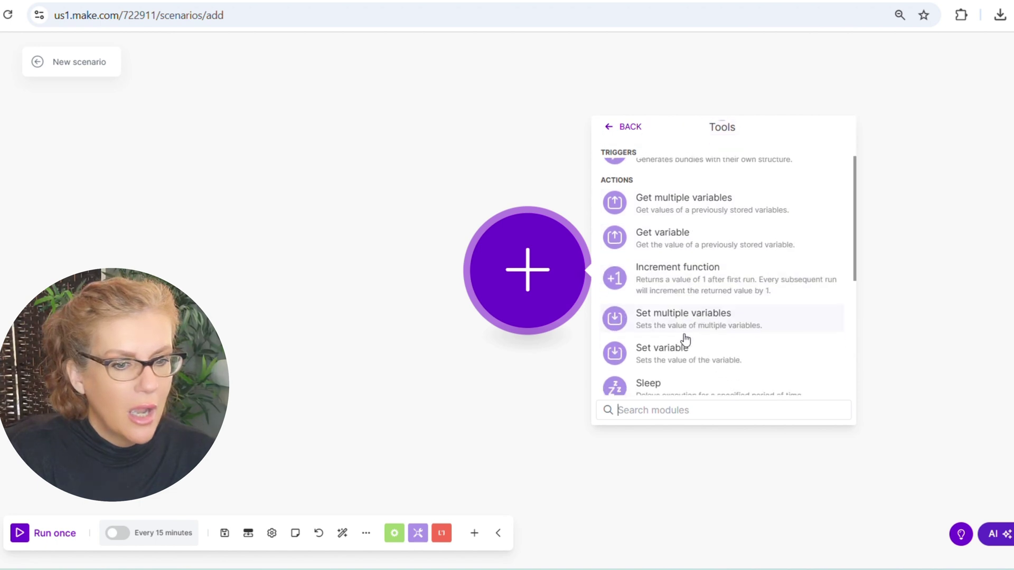
scroll(676, 307, up, 2)
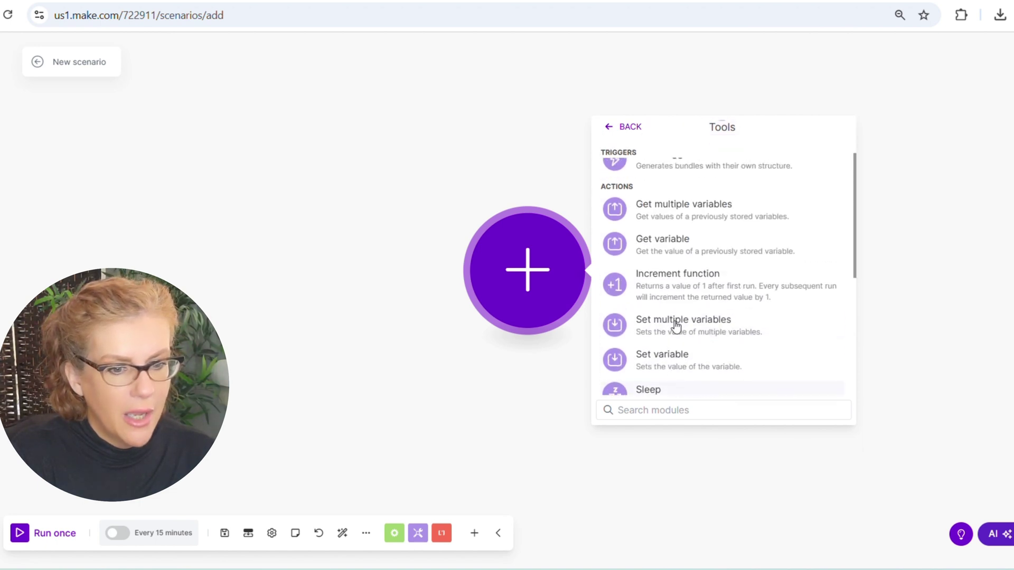
click(673, 290)
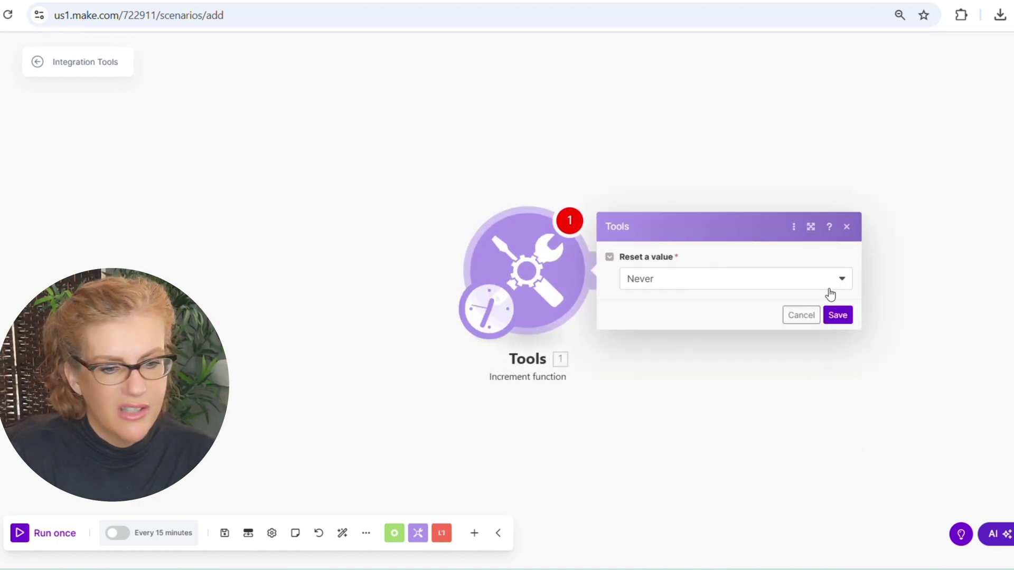
click(837, 315)
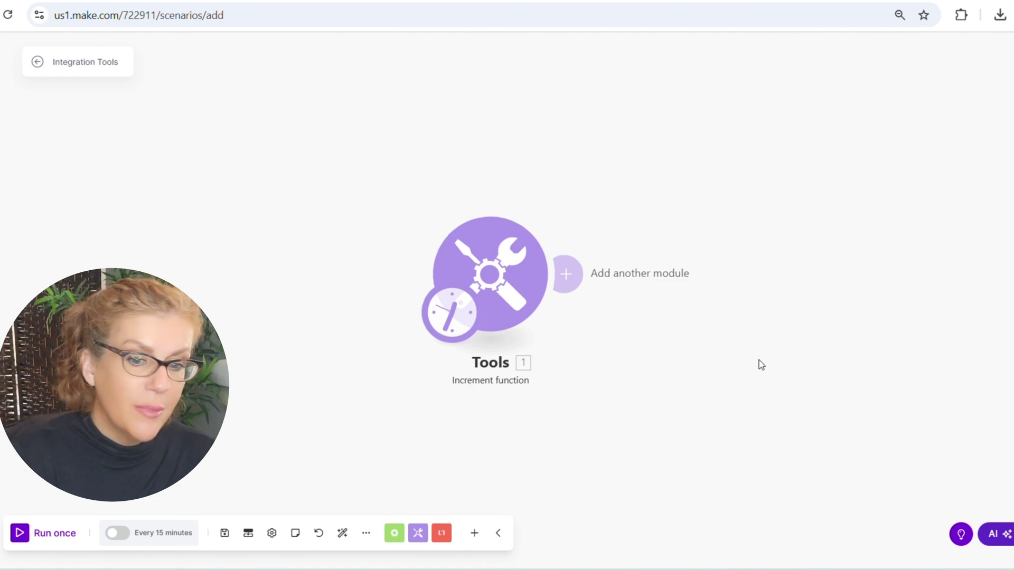
- Add a Google Sheets Search Rows module after the Increment function module
click(377, 277)
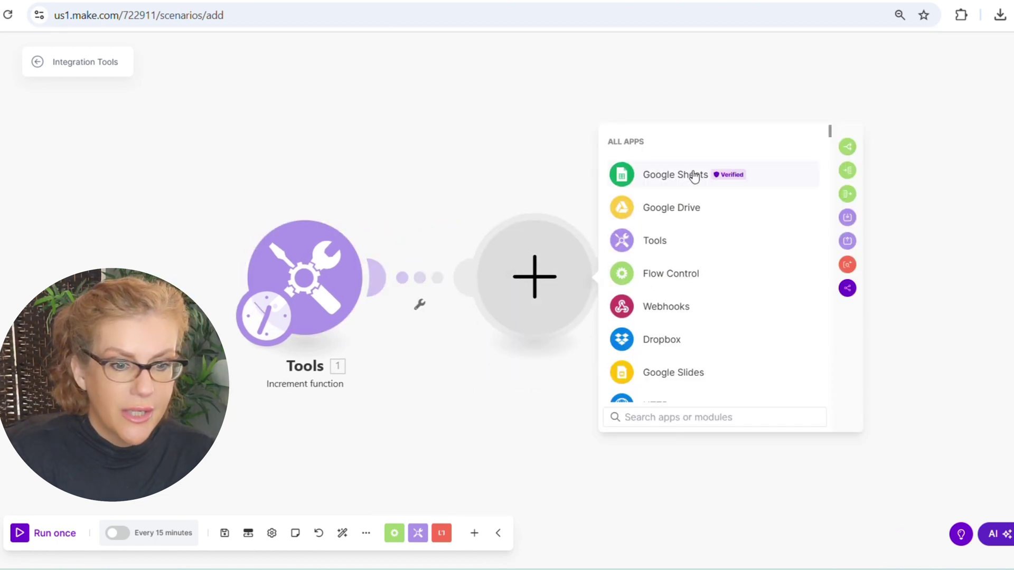
click(673, 180)
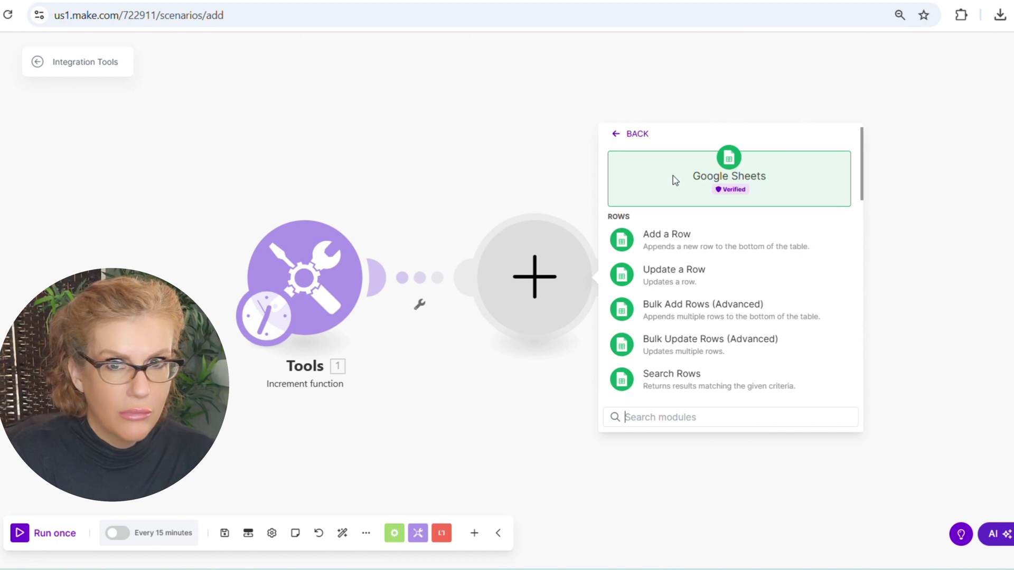
scroll(730, 320, down, 1)
scroll(730, 320, down, 2)
click(728, 319)
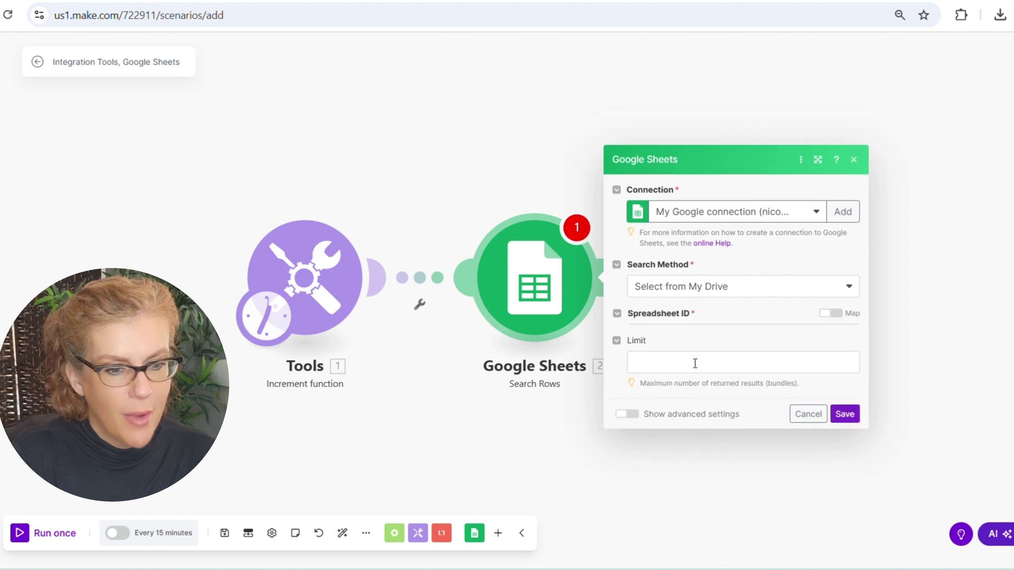
- Update the Google Sheets connection's permissions by signing in with the connection's Google account and allowing Make access
click(784, 194)
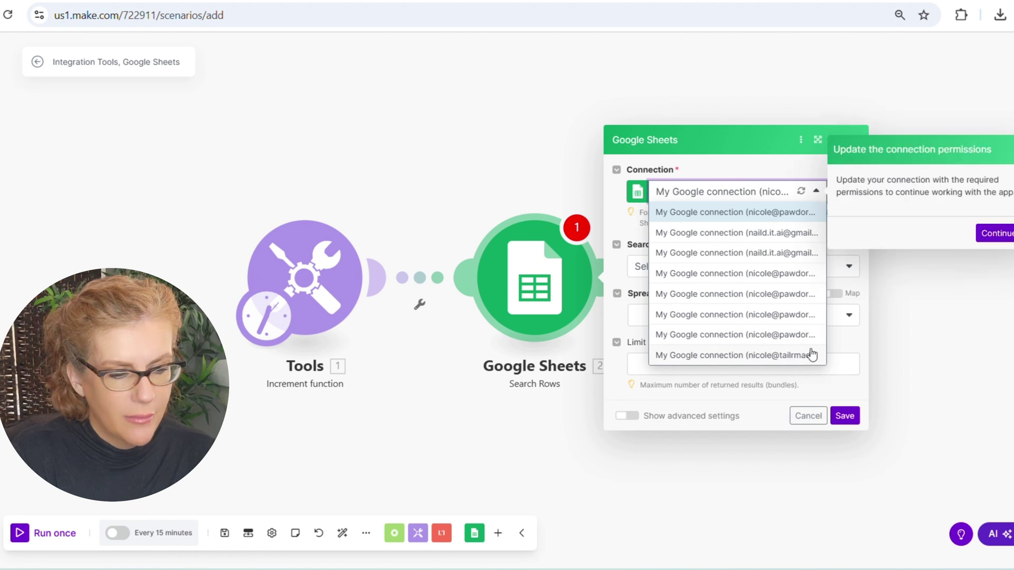
click(1001, 232)
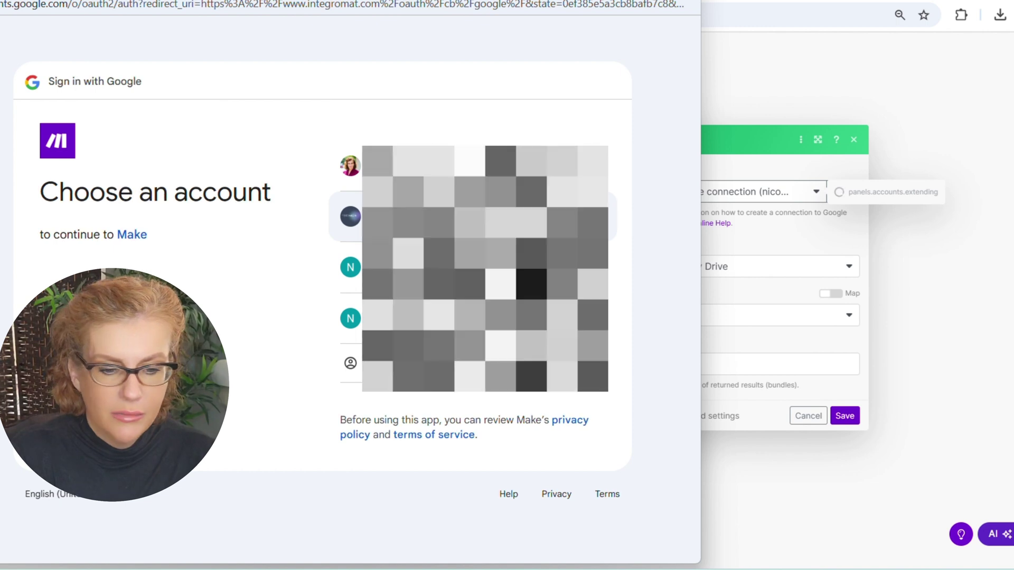
click(472, 319)
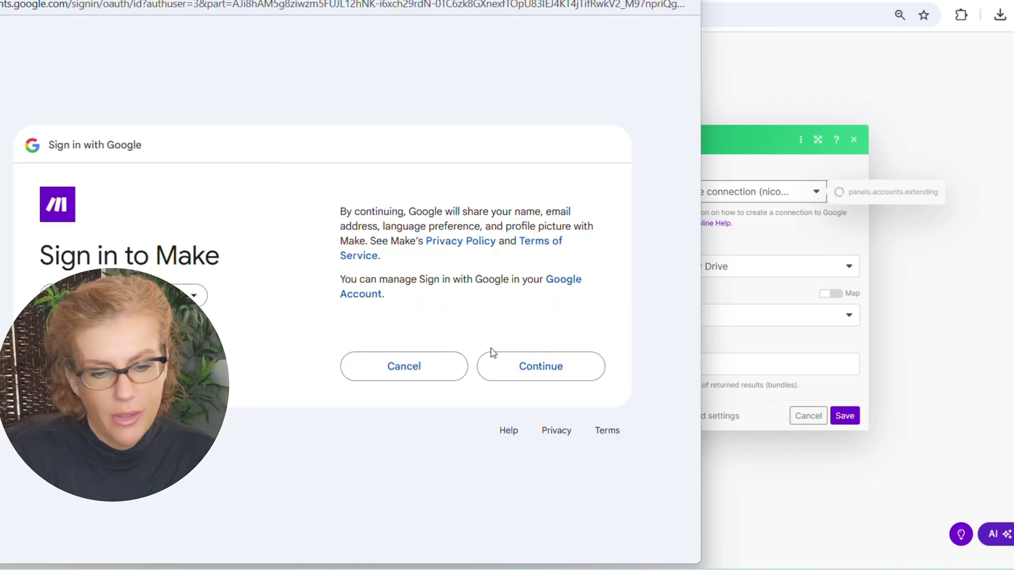
click(492, 356)
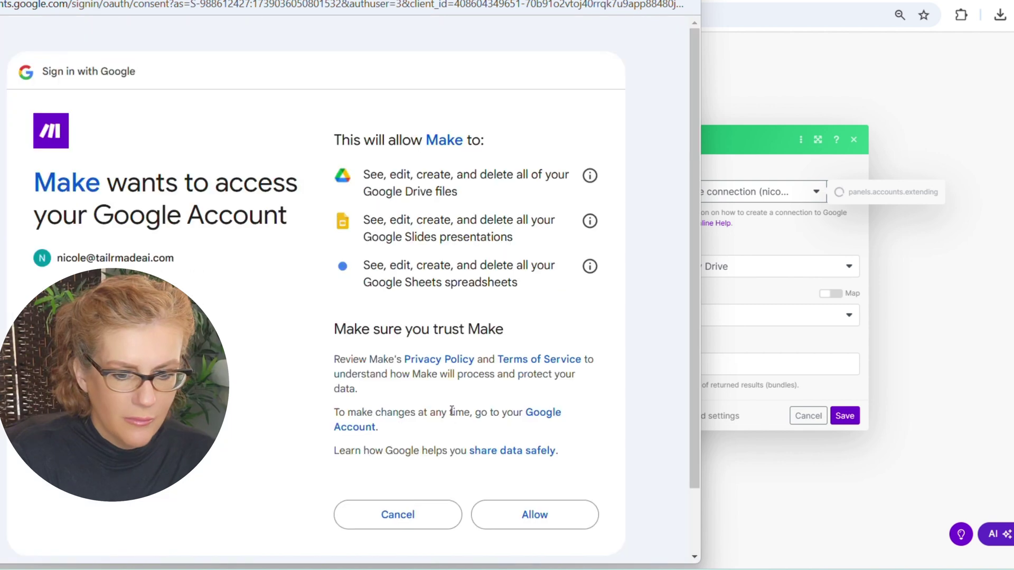
click(547, 516)
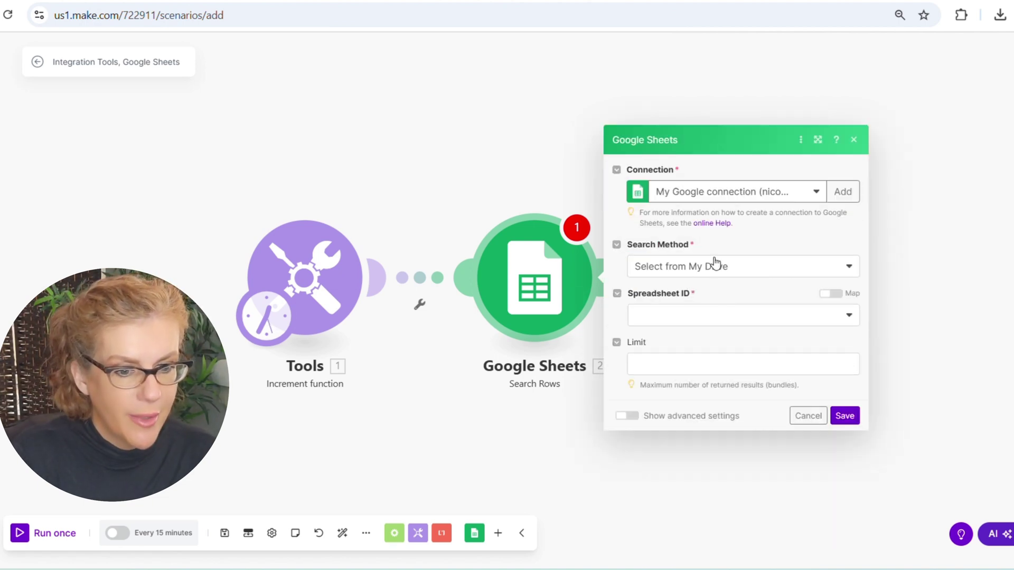
- Point the row search at the Carousels sheet of the Content Calendar spreadsheet, with column range A-Z
click(718, 320)
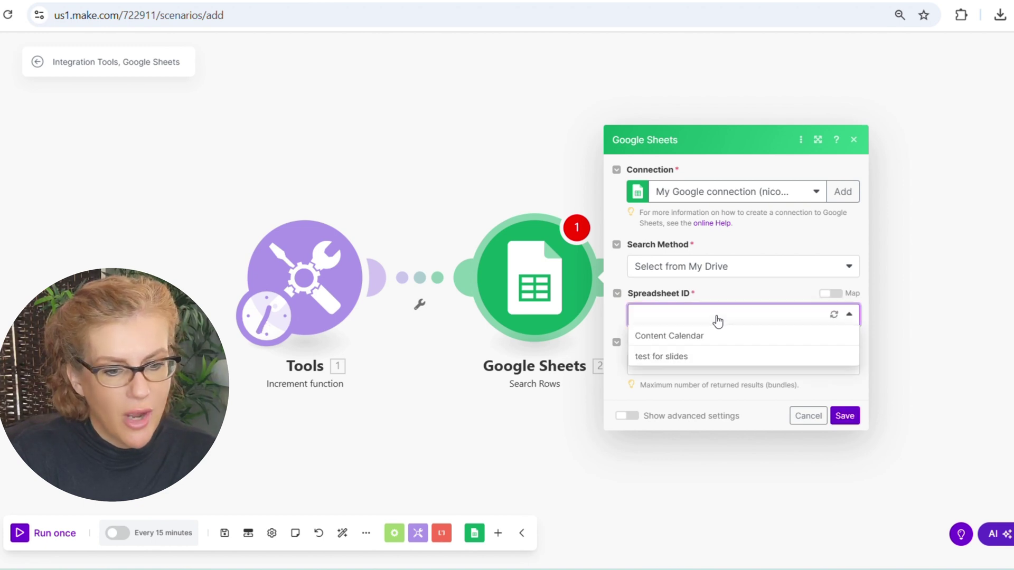
click(689, 337)
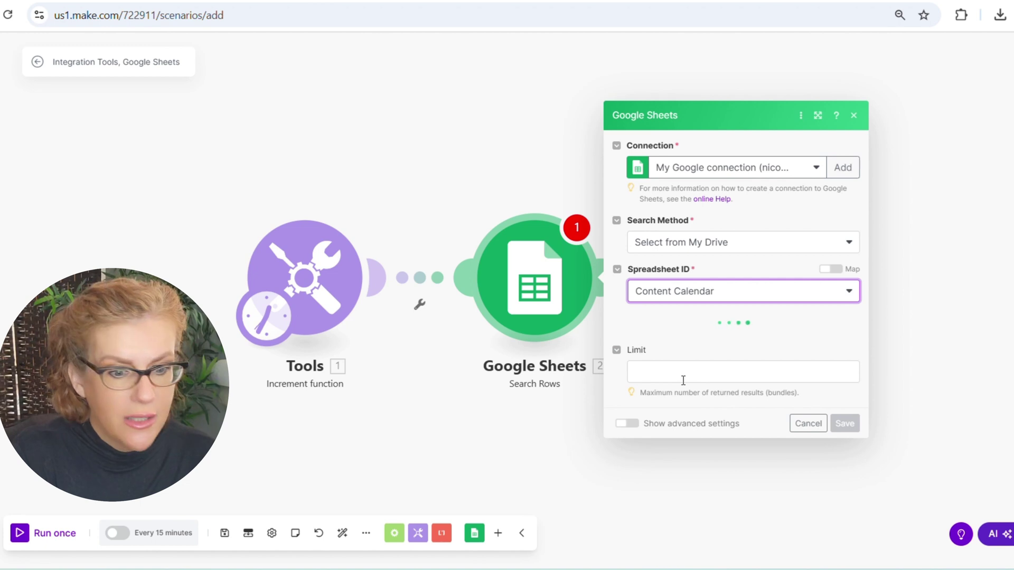
click(684, 348)
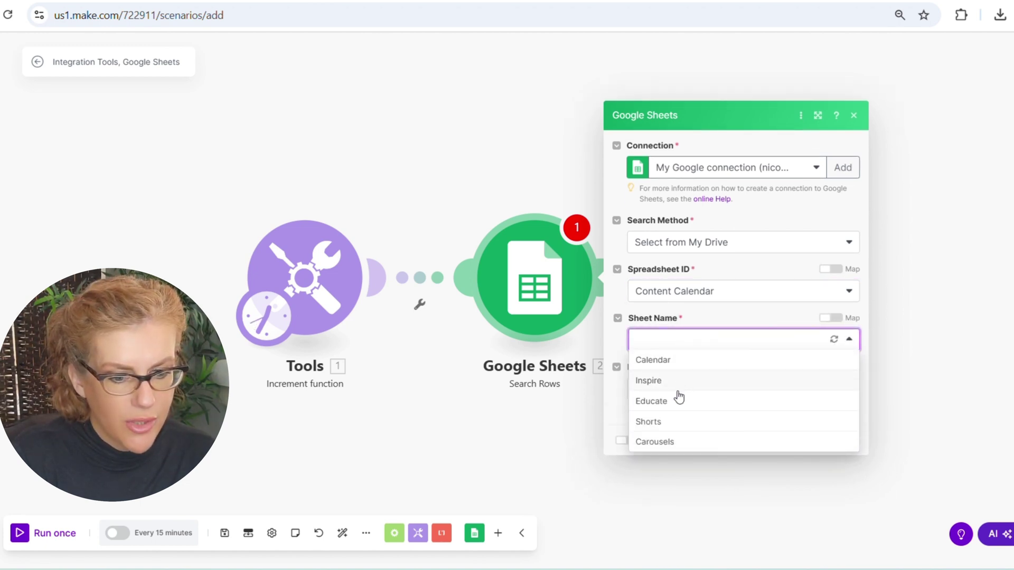
click(680, 442)
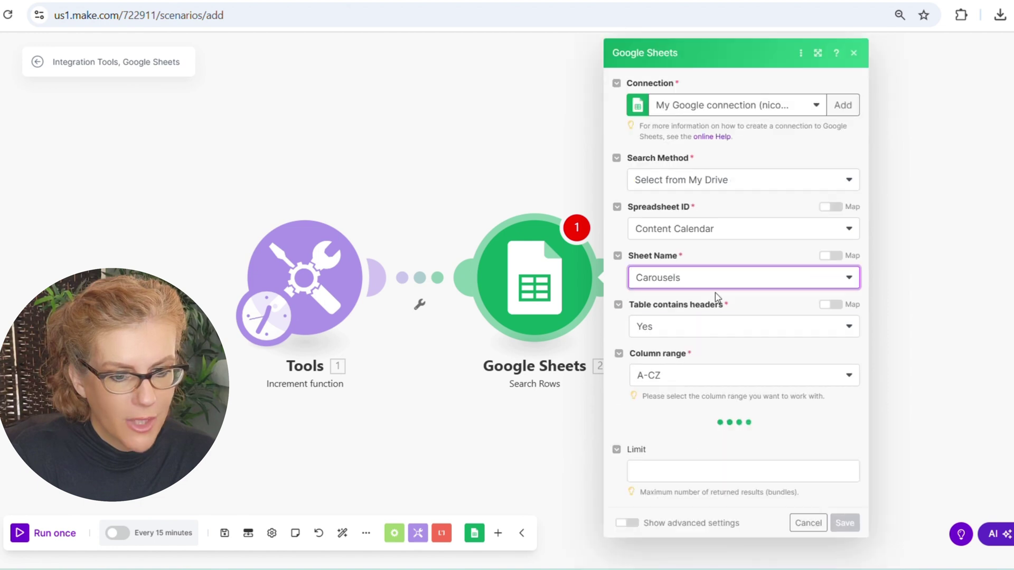
click(689, 379)
click(668, 419)
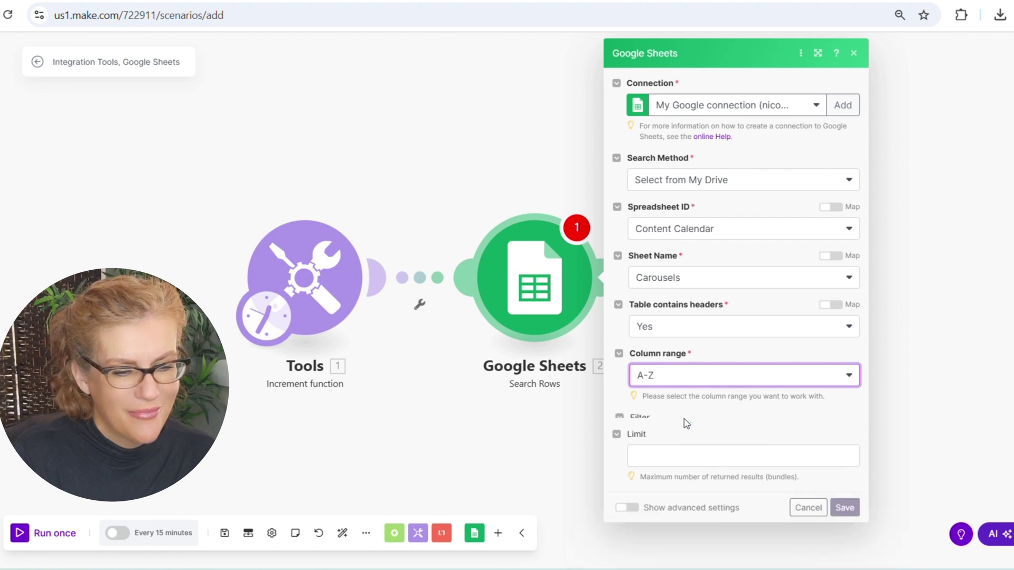
- Order the searched rows by Posting Date (A), with Date as the field type
scroll(683, 419, down, 3)
scroll(684, 420, down, 1)
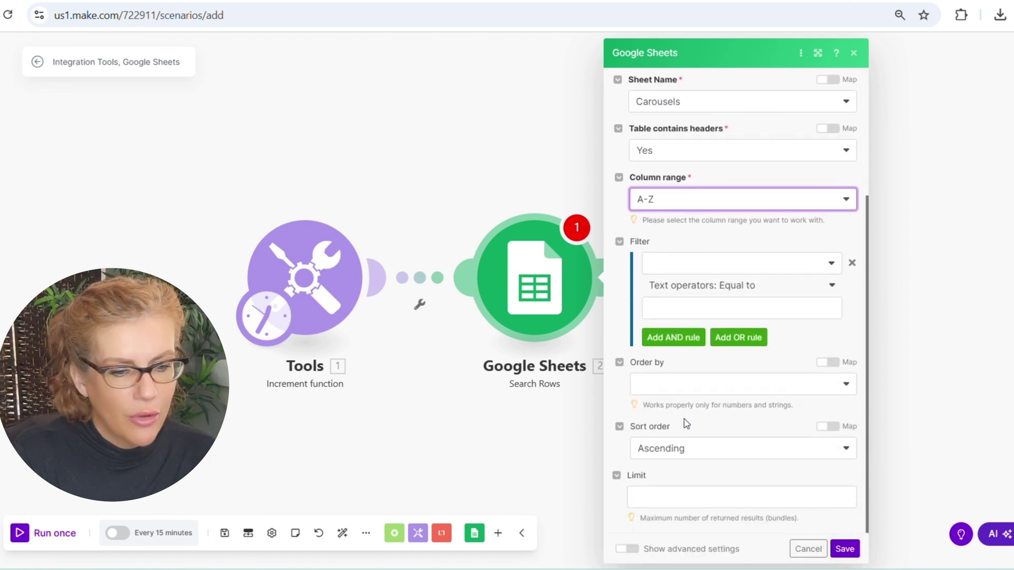
click(674, 387)
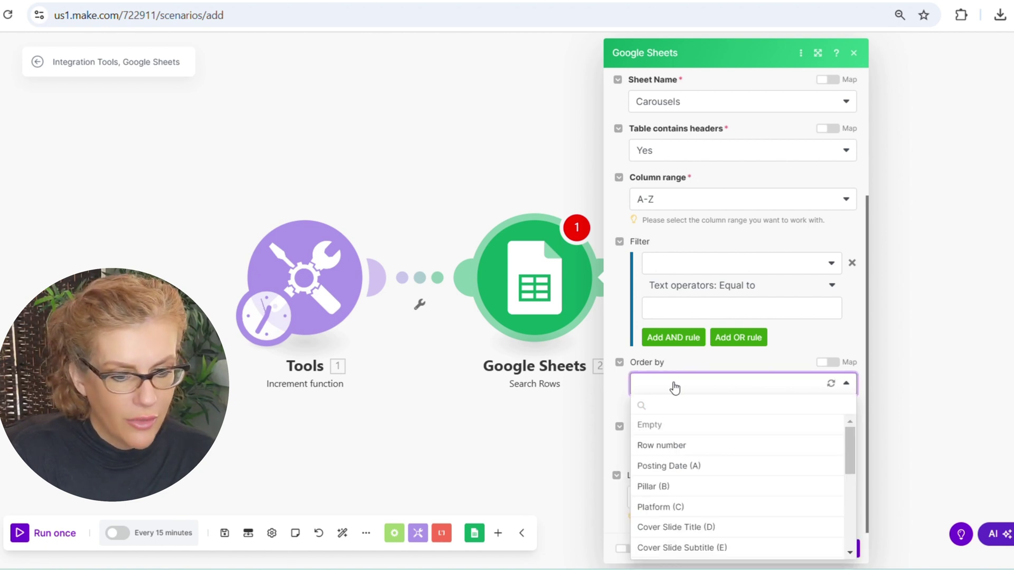
click(674, 467)
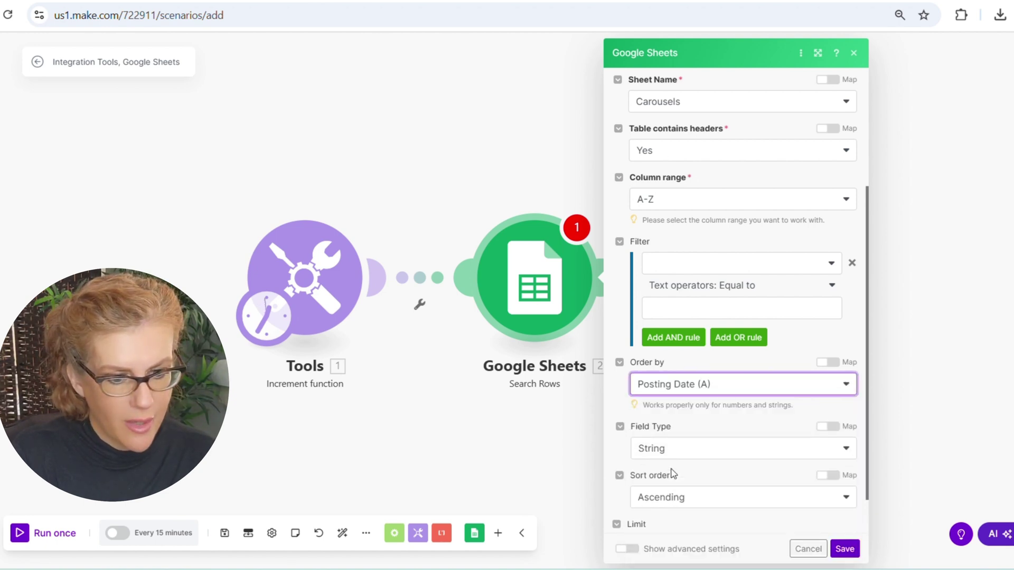
click(702, 453)
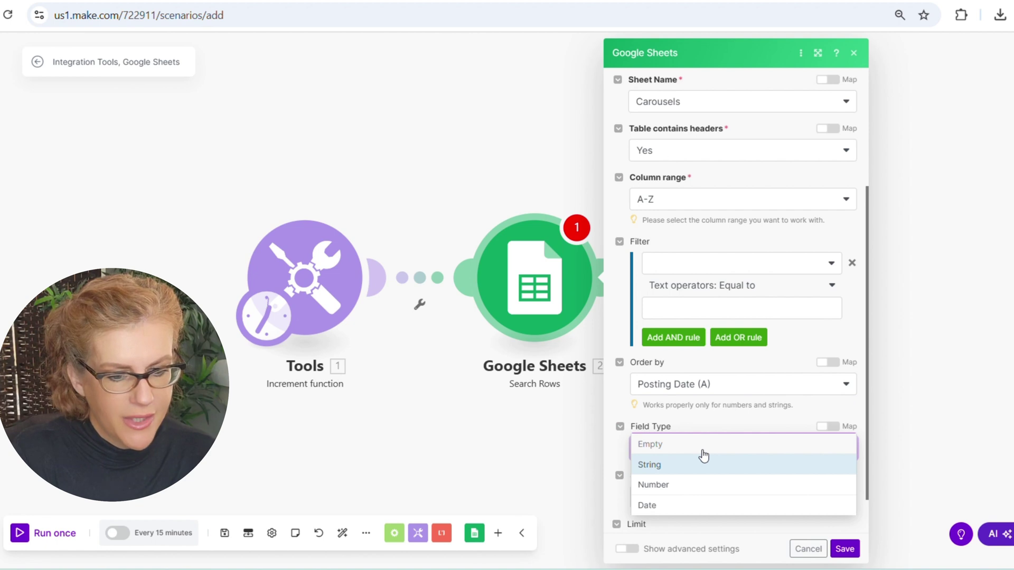
click(692, 506)
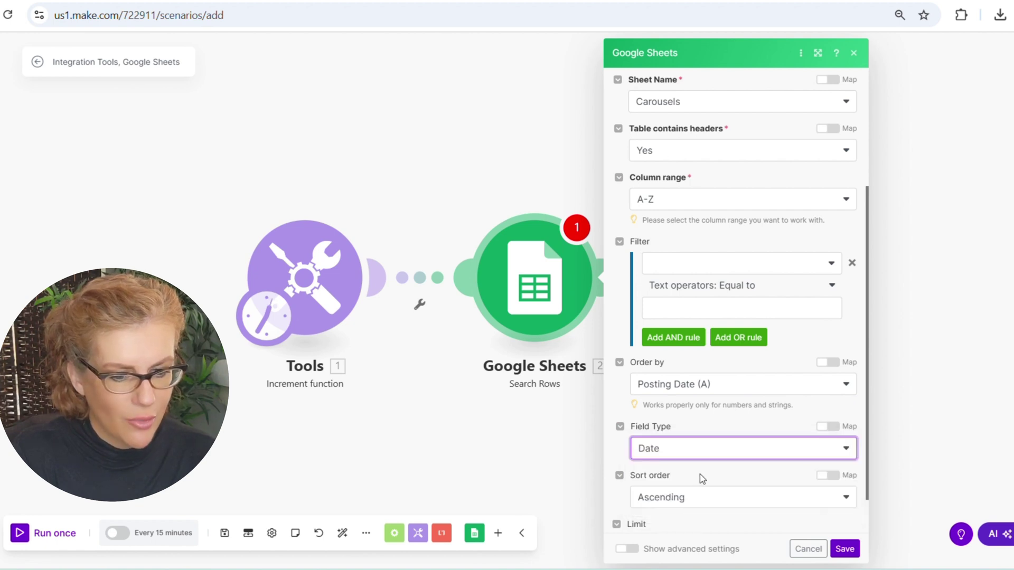
- Limit the row search to 1 returned result and save the Google Sheets module
scroll(702, 478, down, 1)
click(676, 498)
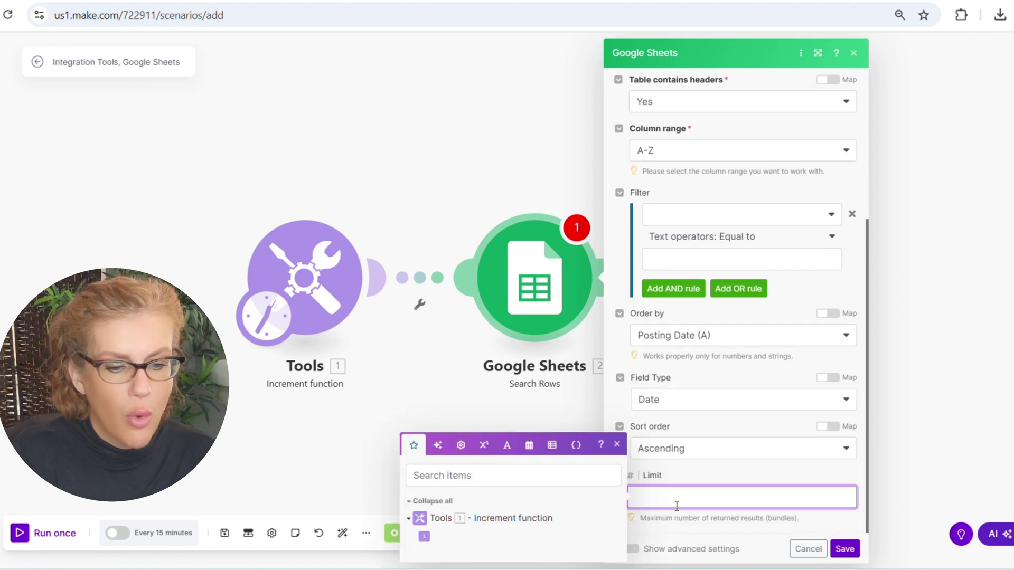
click(713, 475)
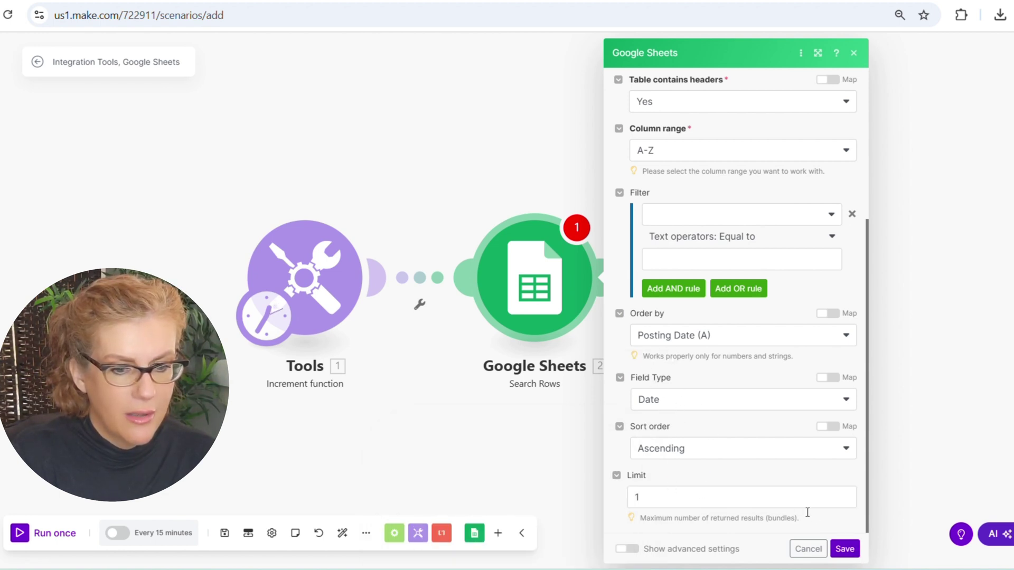
click(844, 549)
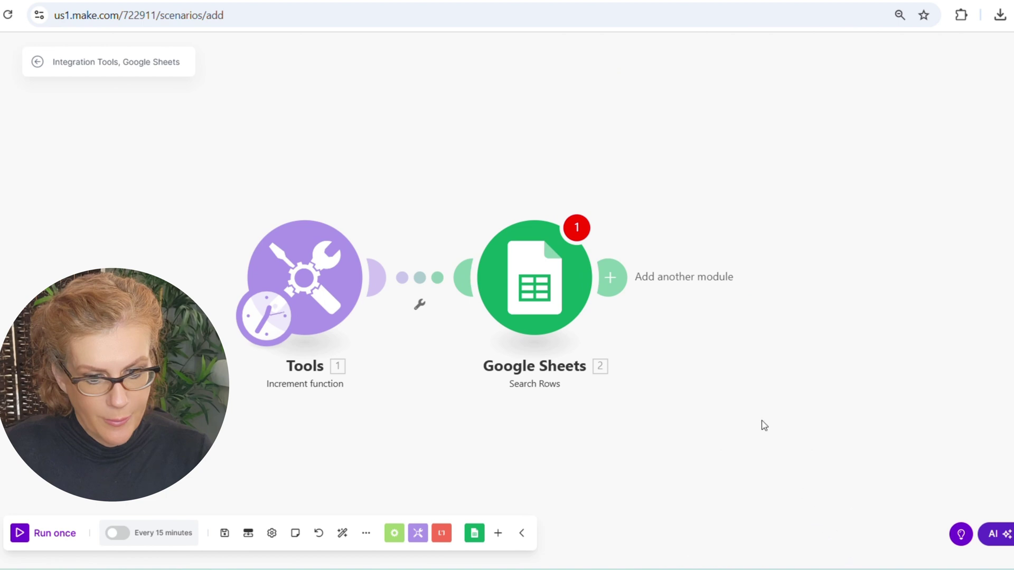
- Reopen the Google Sheets Search Rows settings, review them down to the sorting options, and save the module again
drag(764, 425, 590, 417)
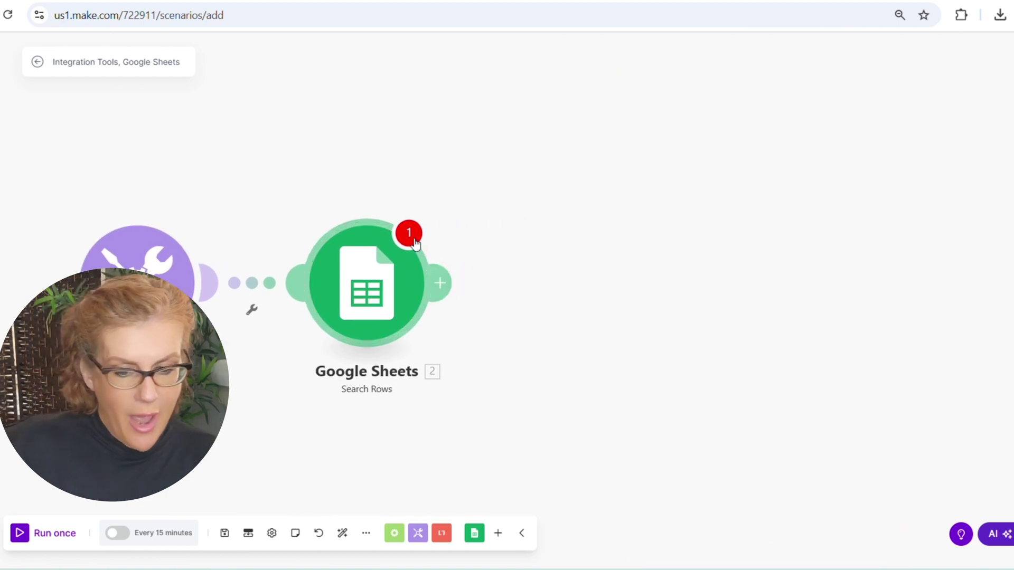
click(417, 264)
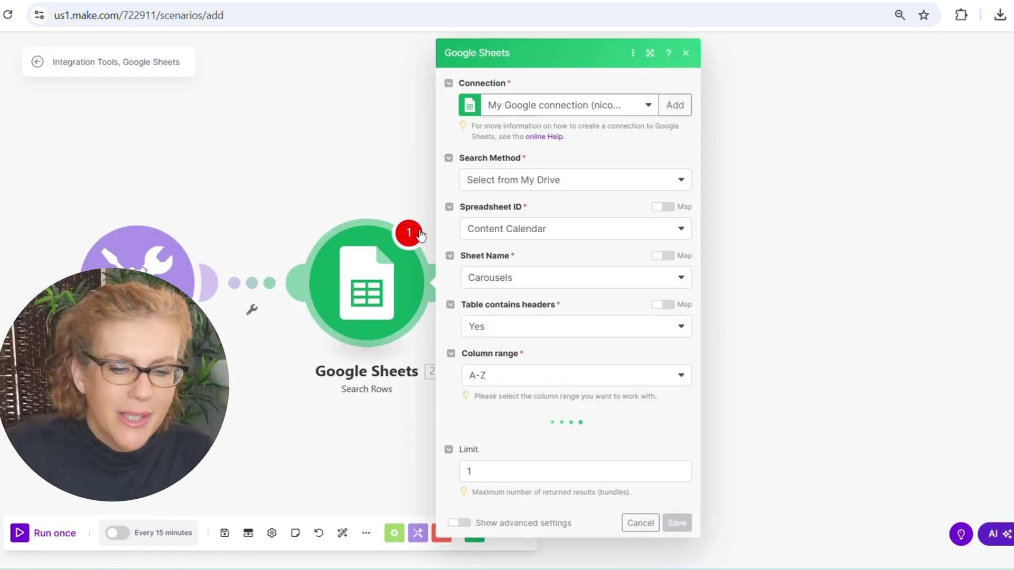
scroll(584, 376, down, 5)
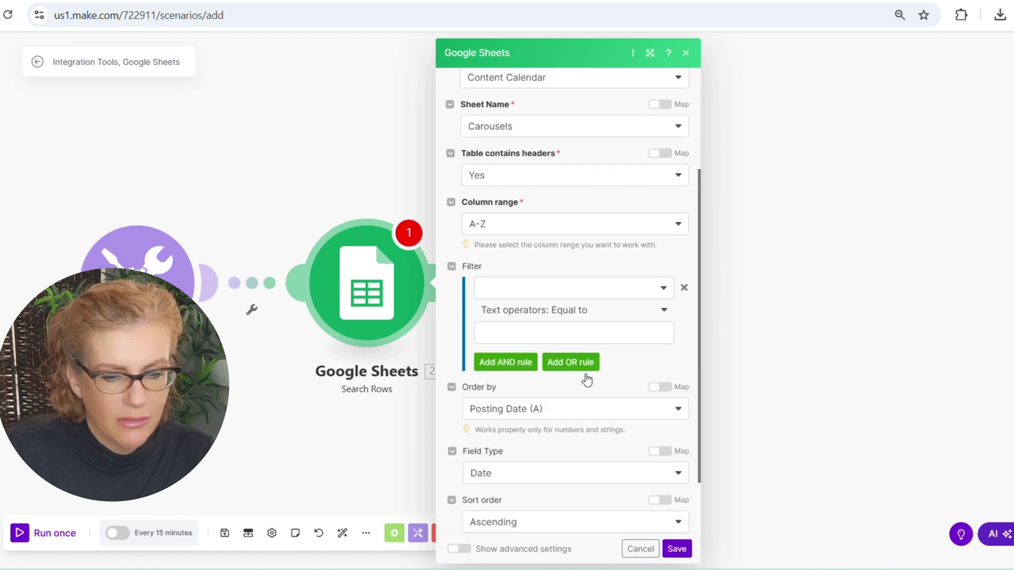
click(675, 548)
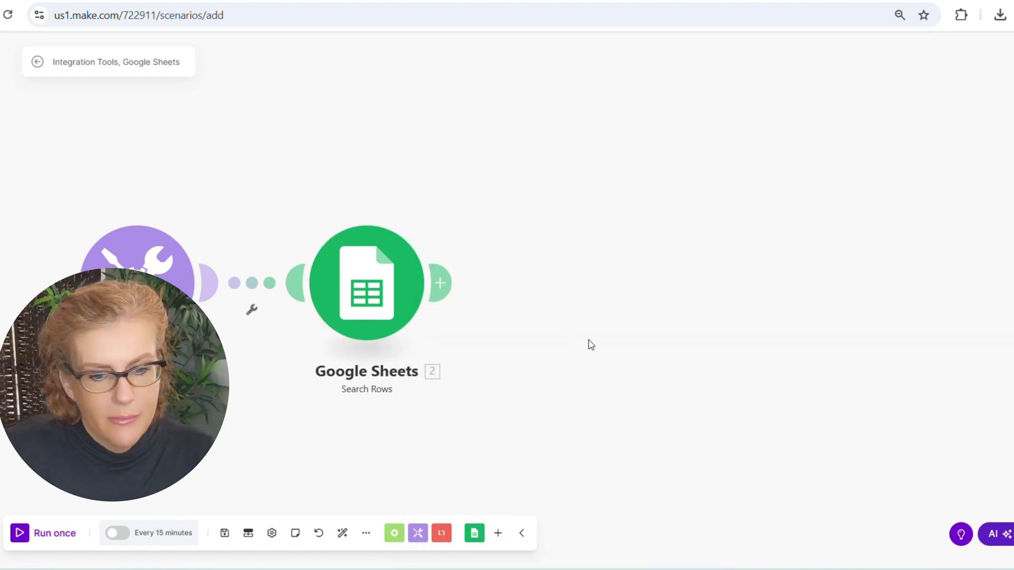
- Add a Google Slides Create a Presentation From a Template module after the Search Rows module
click(443, 284)
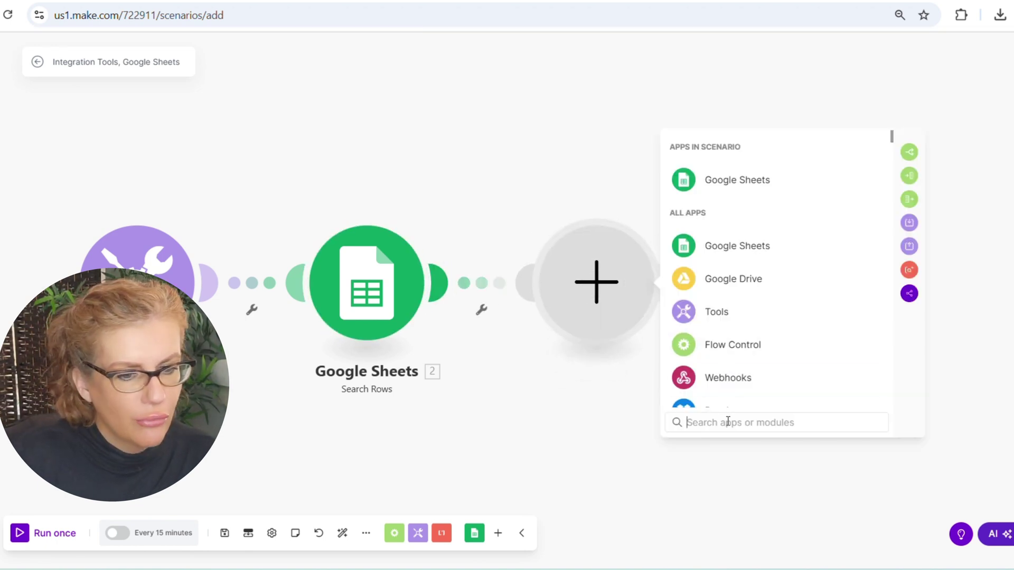
text(slide)
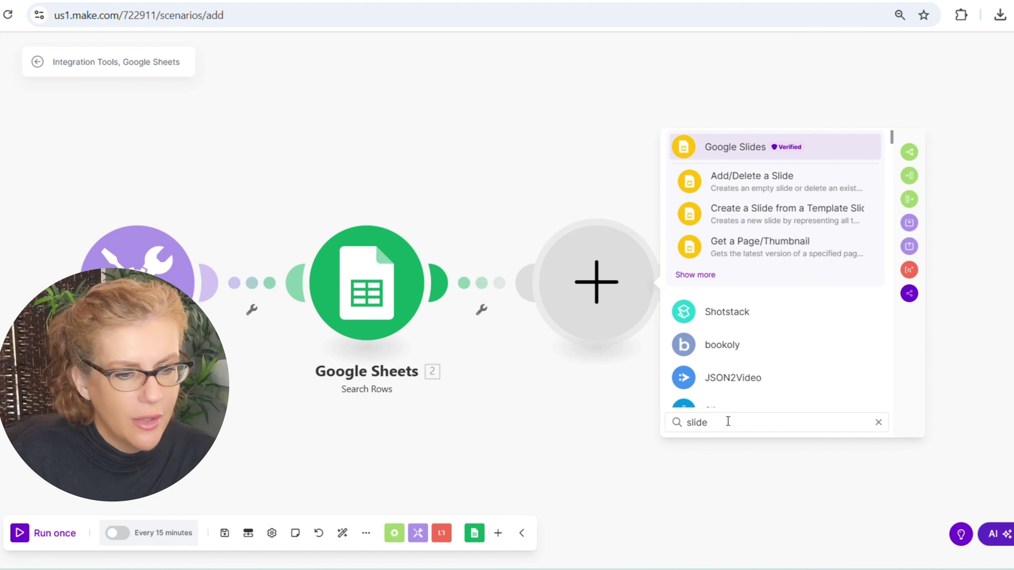
click(700, 275)
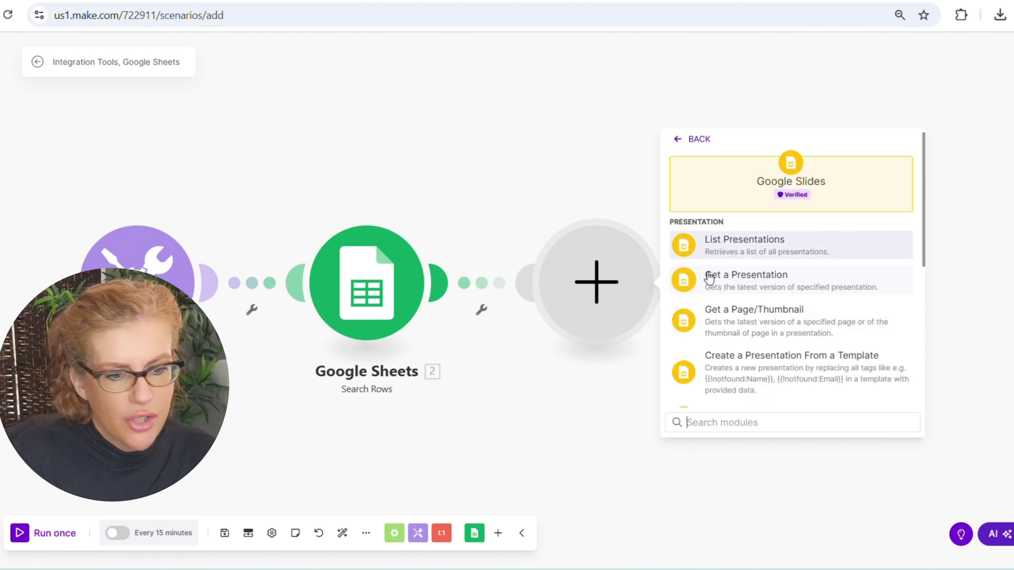
scroll(808, 344, down, 2)
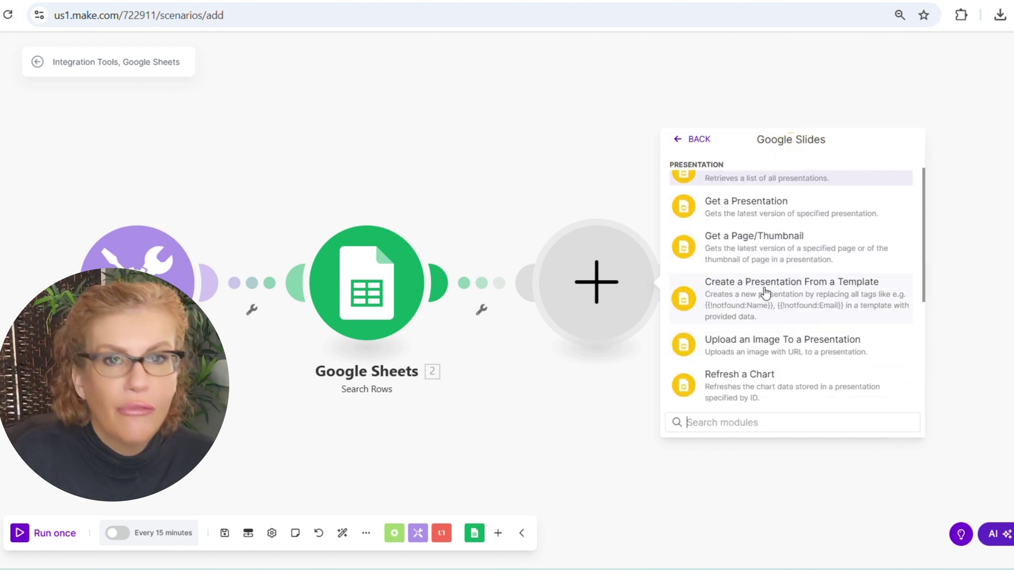
click(733, 295)
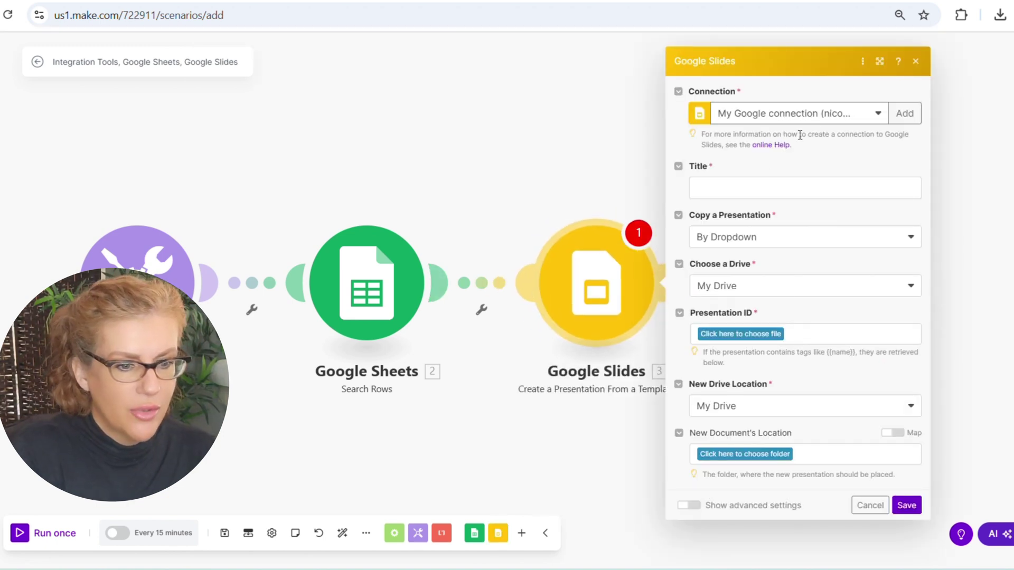
- Map the new presentation's title to the Cover Slide Title (D) value from the Search Rows module
click(876, 113)
click(876, 114)
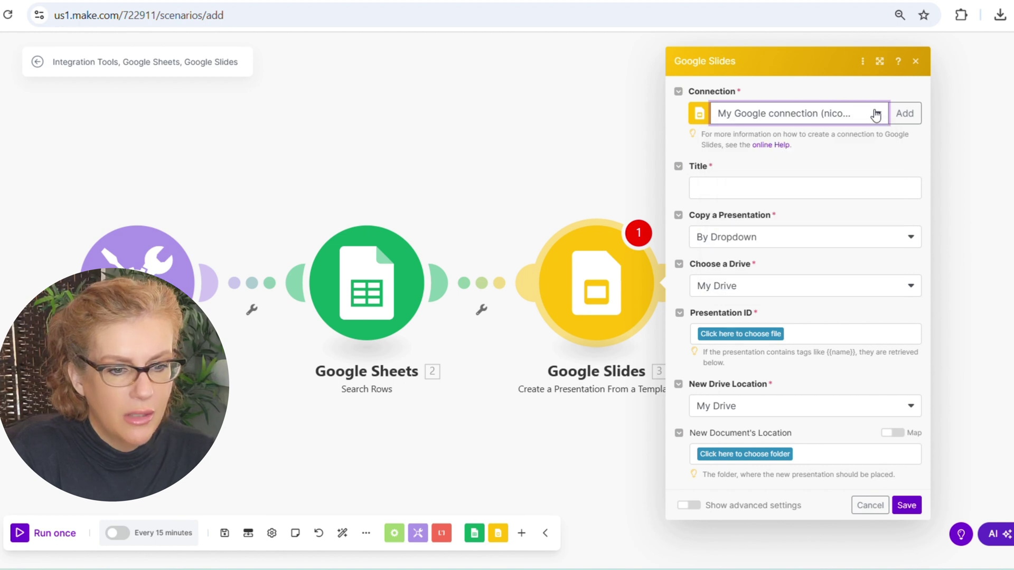
click(750, 188)
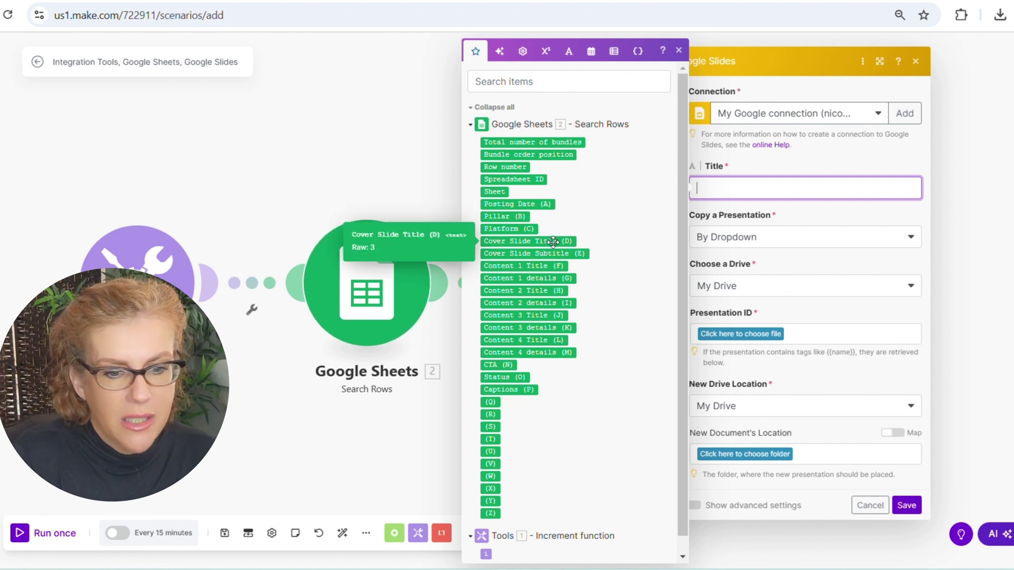
mouse_move(557, 255)
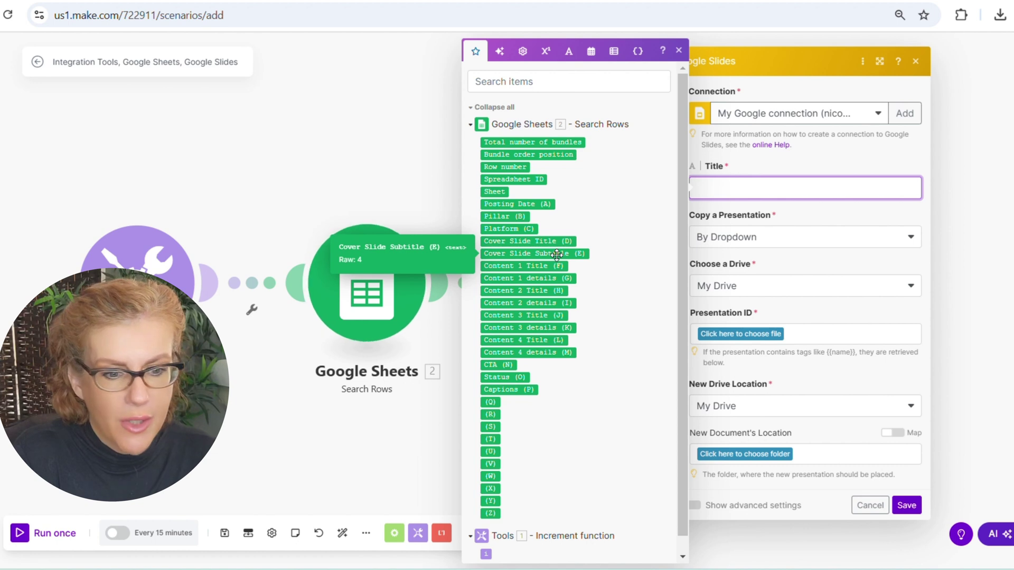
click(554, 240)
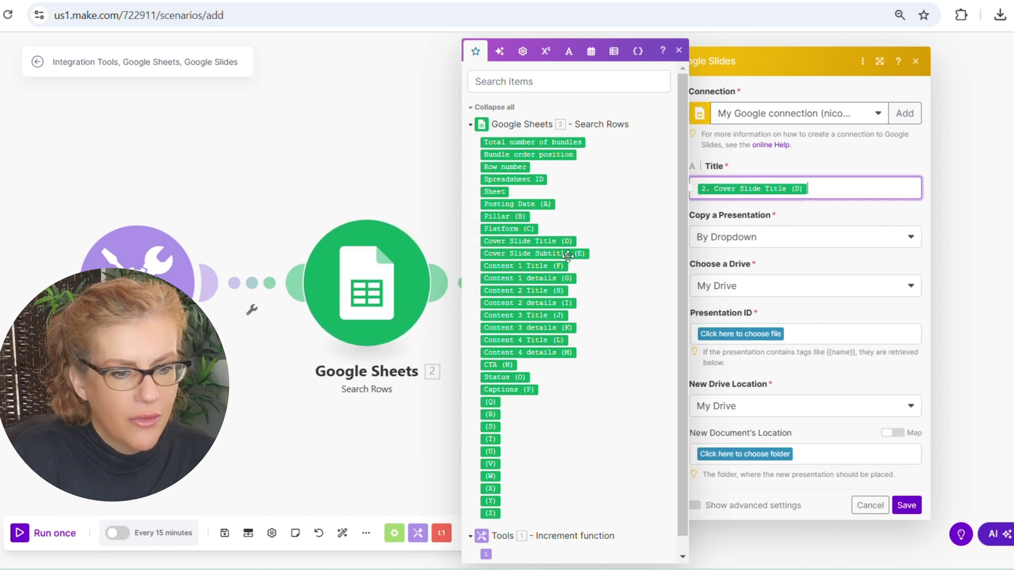
- Keep the presentation copied by dropdown from My Drive and choose Carousels for weekly YT in the Carousels folder as the template
click(784, 238)
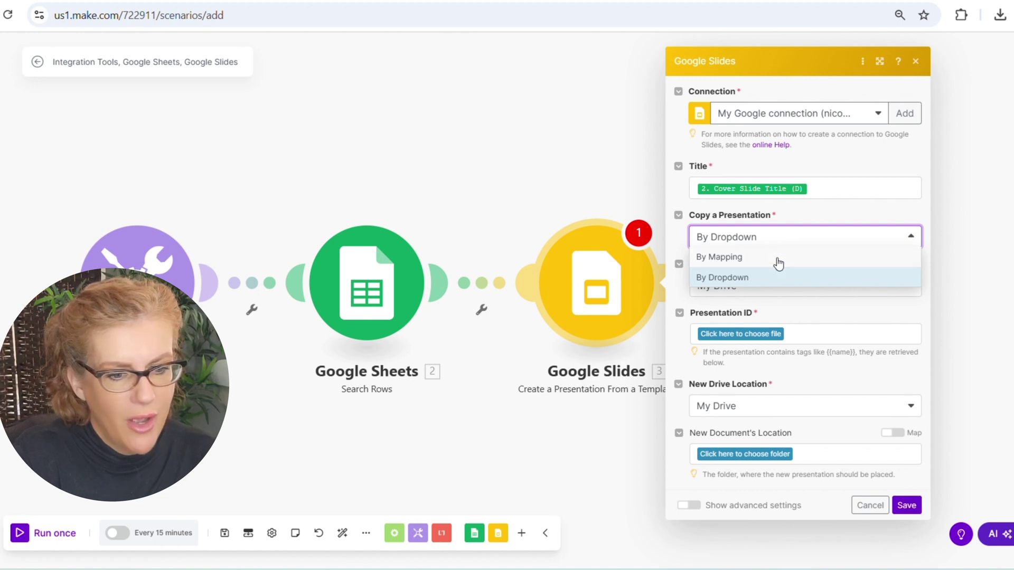
click(800, 217)
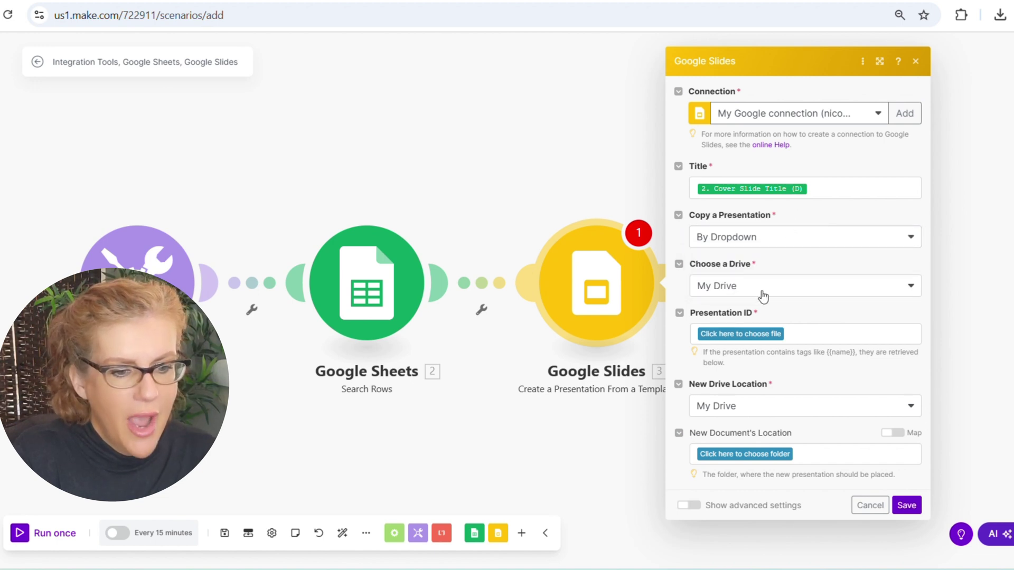
click(755, 337)
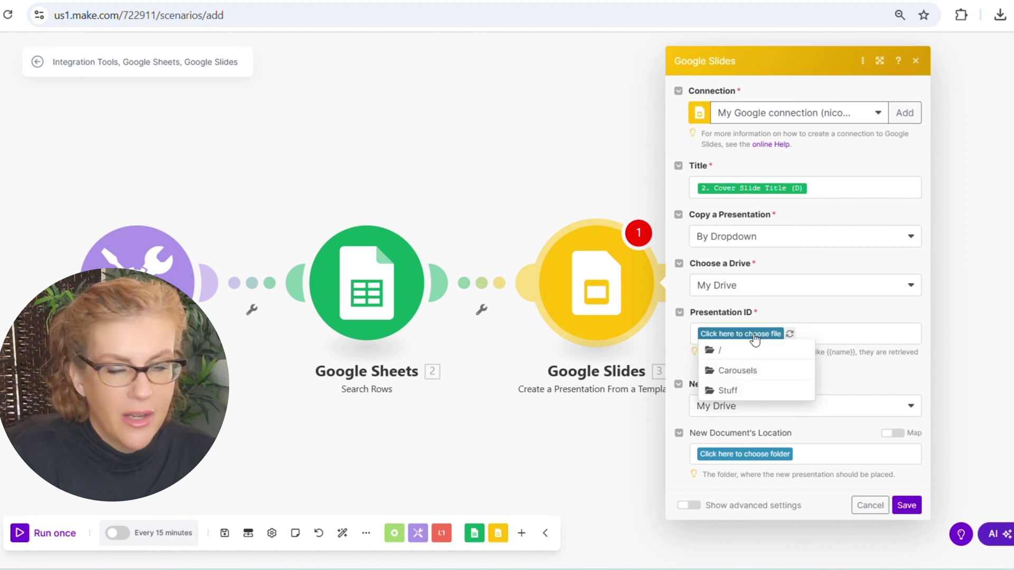
click(742, 371)
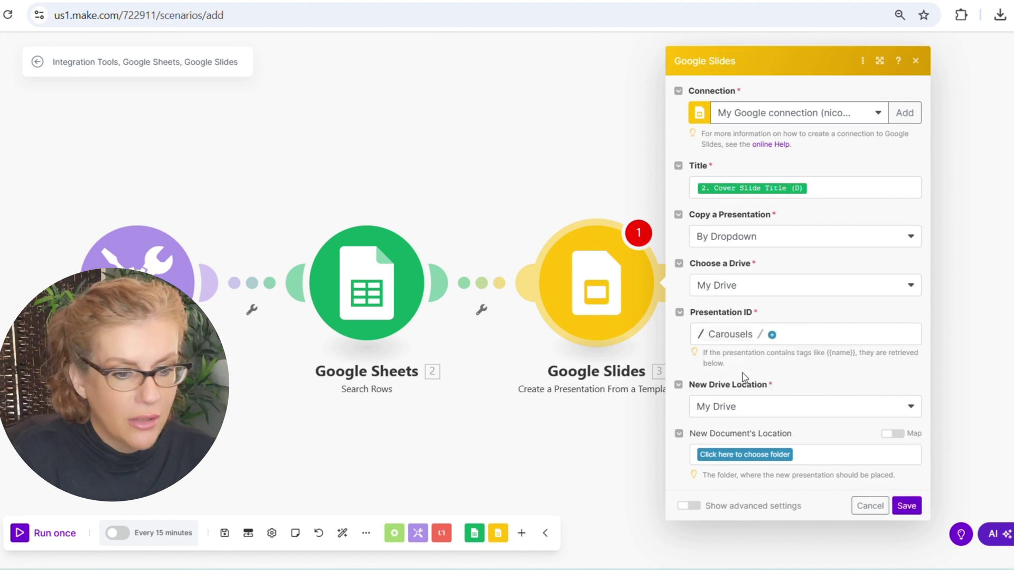
click(772, 336)
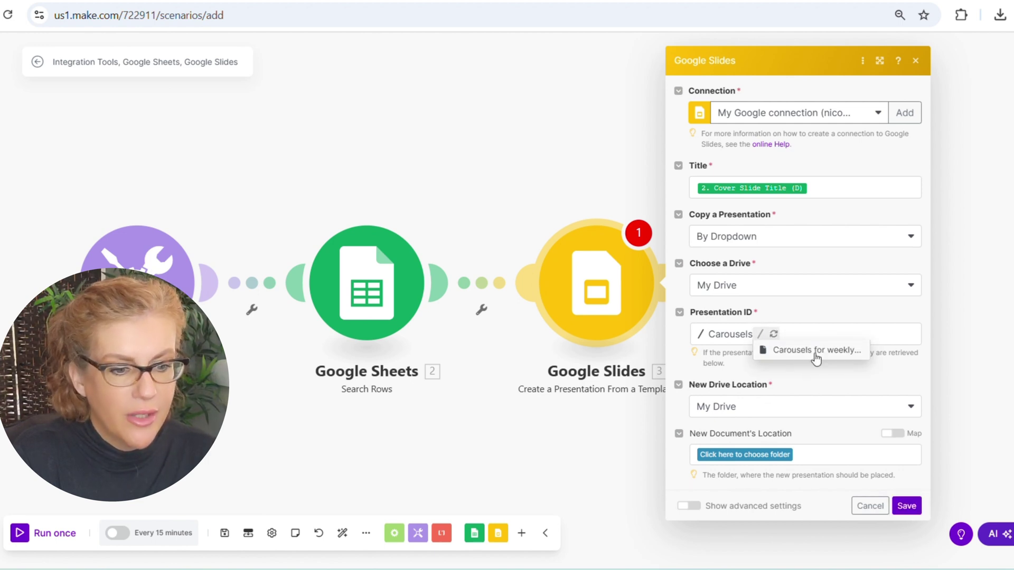
click(815, 354)
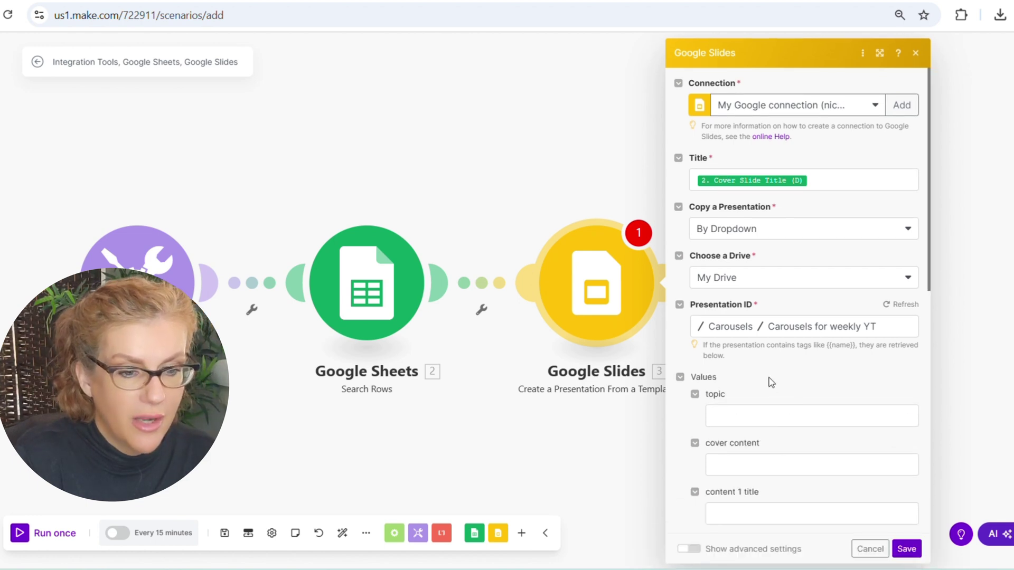
- Map the template's topic value to Cover Slide Title (D) and its cover content to Cover Slide Subtitle (E)
scroll(737, 396, down, 10)
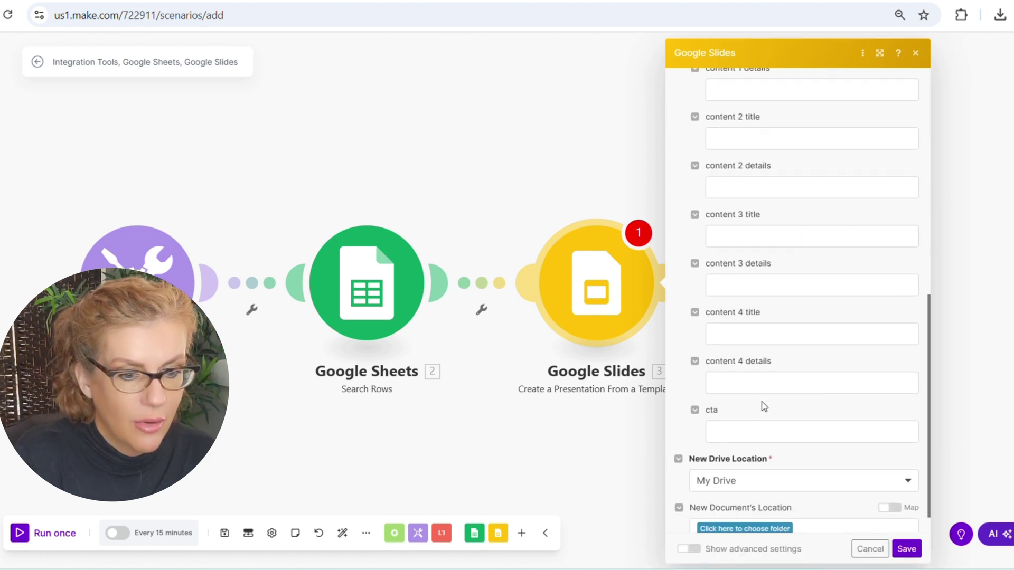
scroll(762, 401, up, 5)
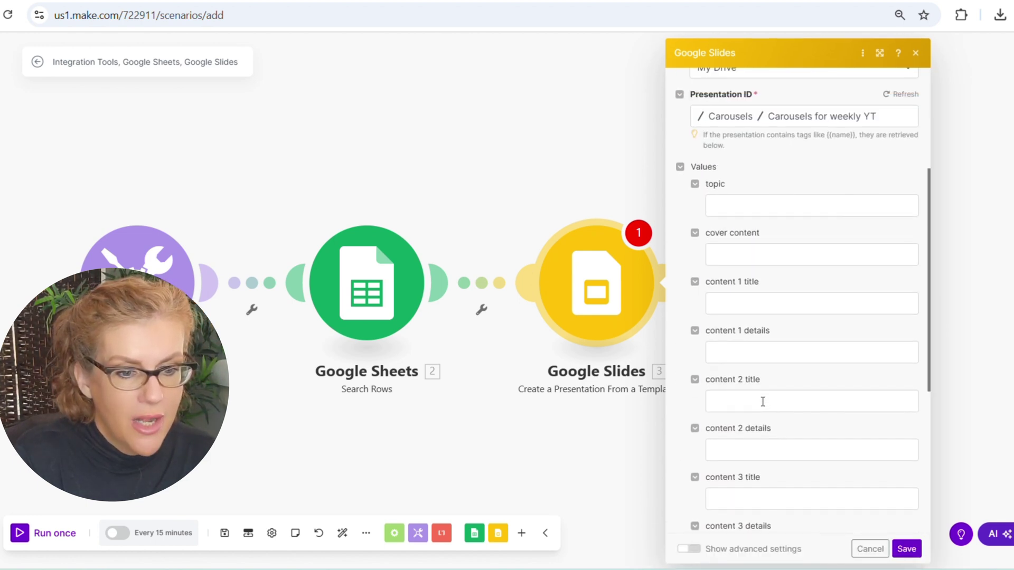
click(735, 208)
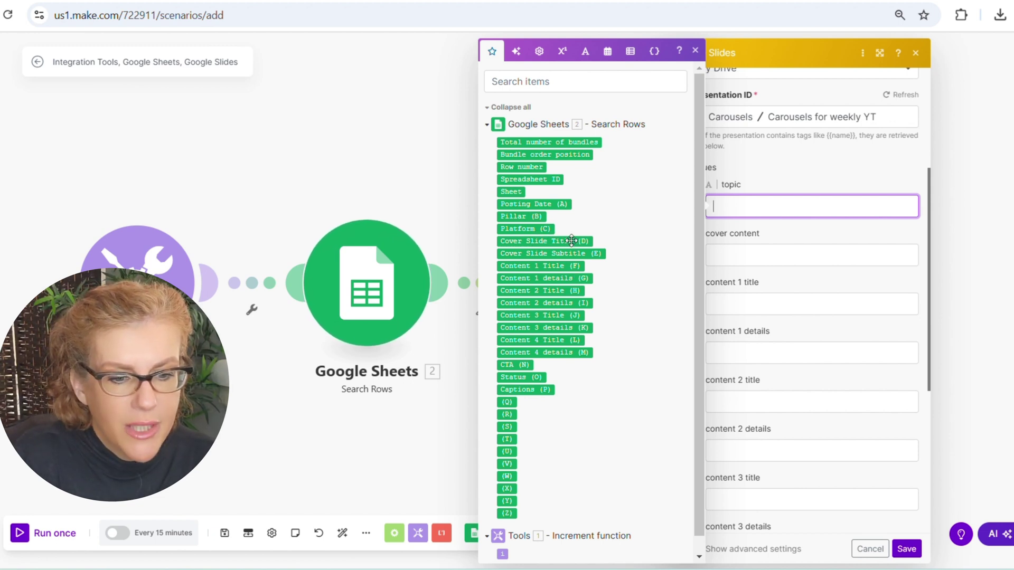
click(544, 242)
click(748, 252)
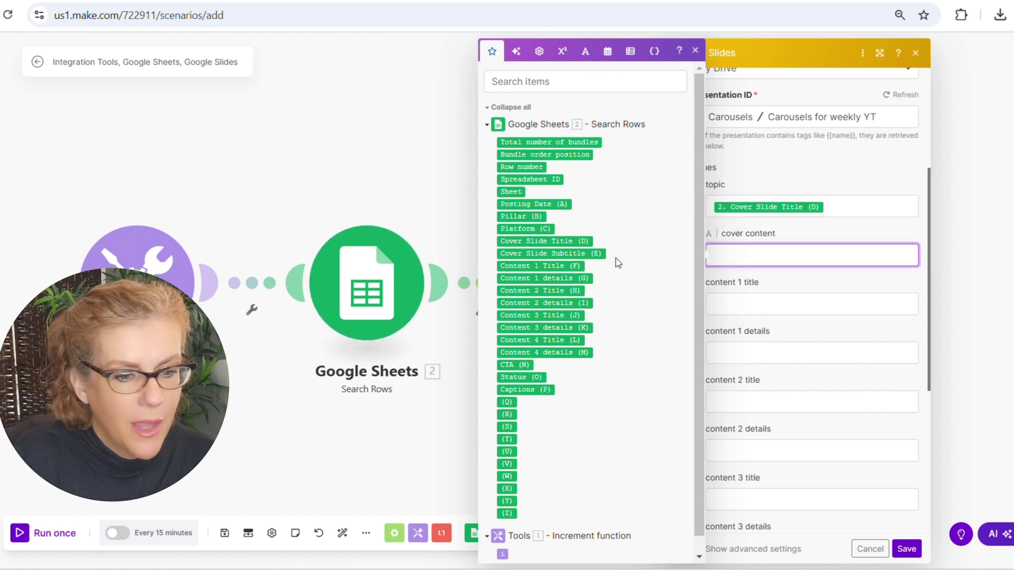
click(592, 254)
- Map the content 1 and 2 values to Content 1 Title (F), Content 1 details (G), Content 2 Title (H) and Content 2 details (I)
click(769, 296)
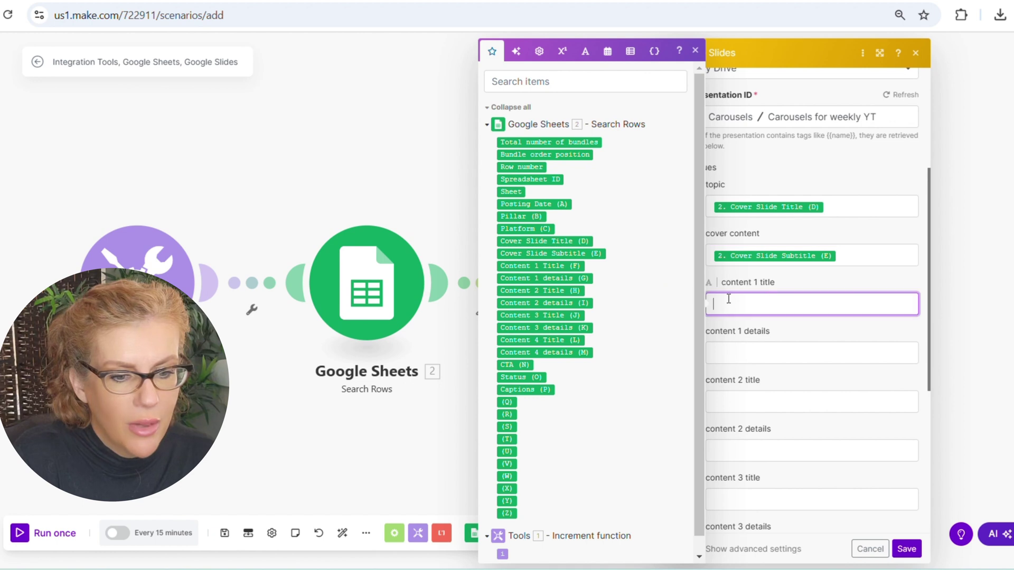
click(553, 266)
click(757, 351)
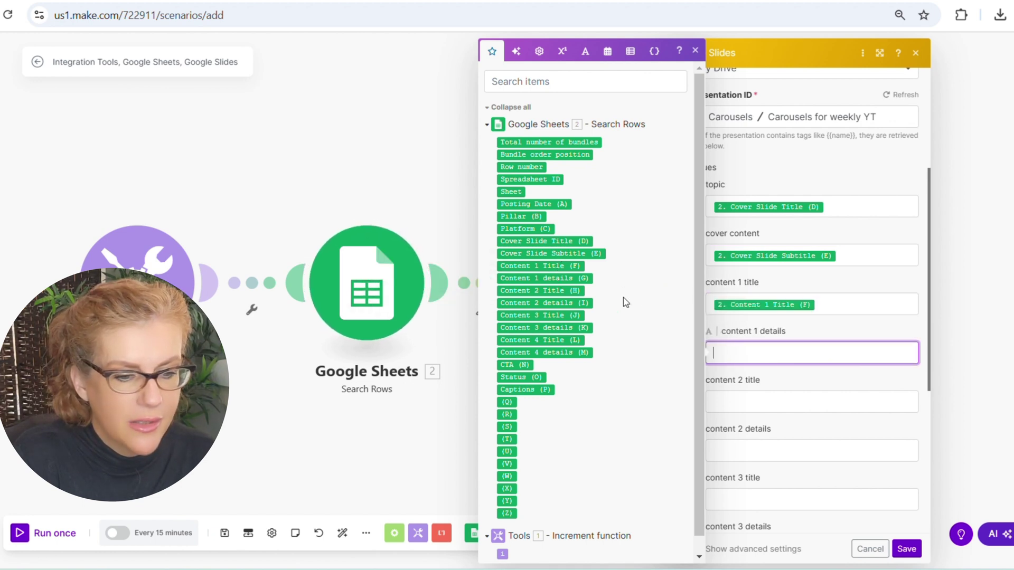
click(585, 278)
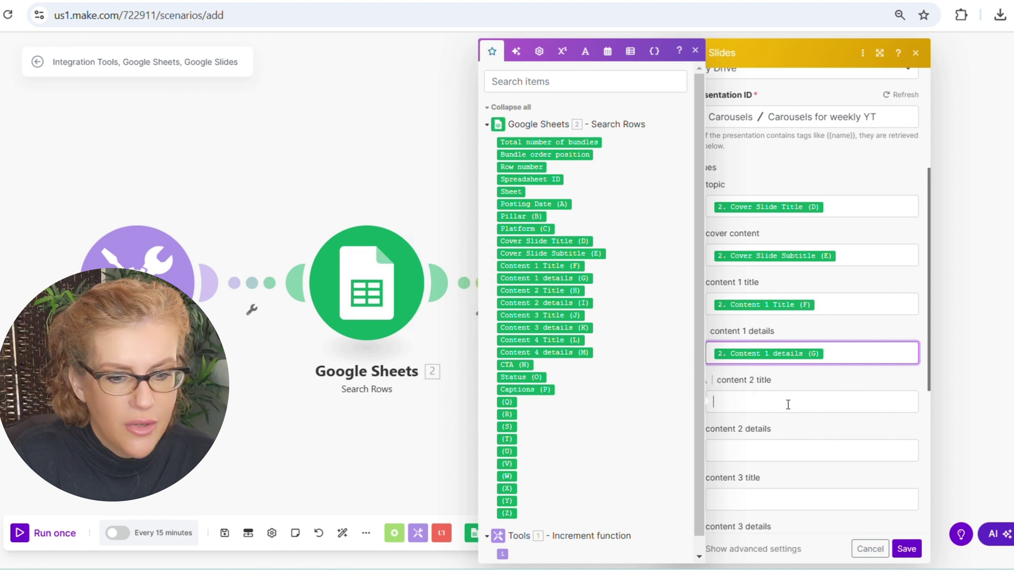
click(712, 401)
click(576, 292)
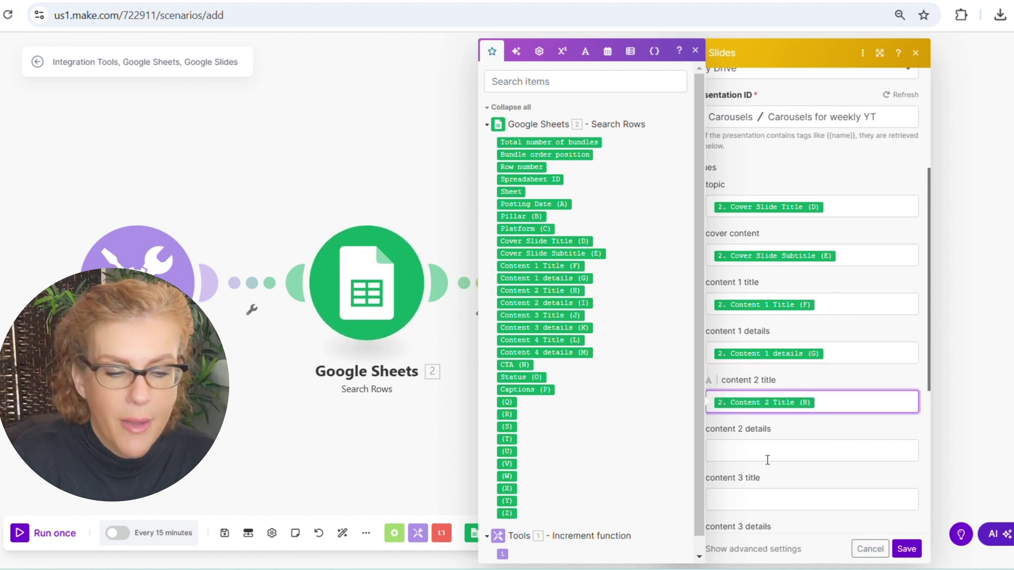
click(759, 446)
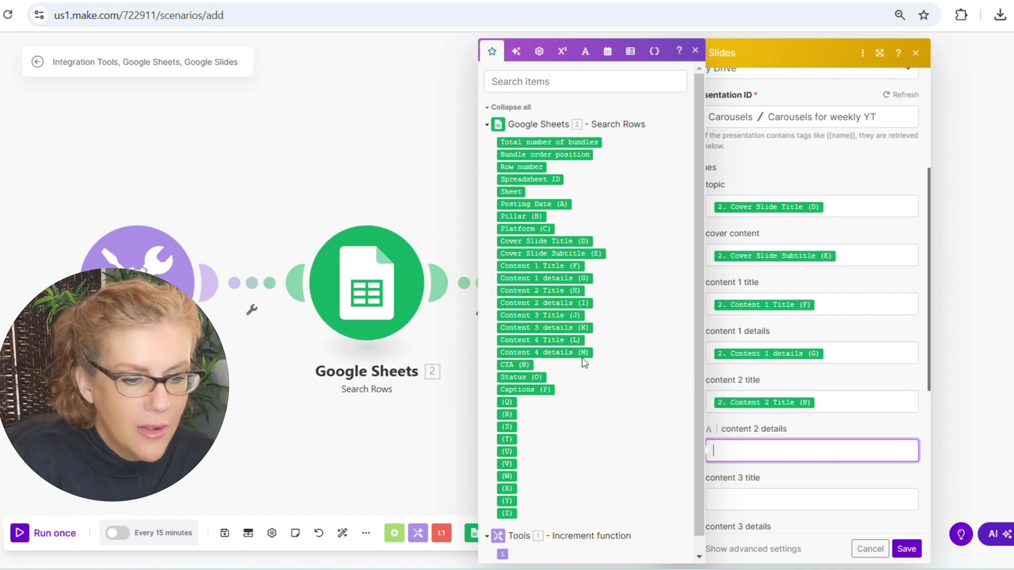
click(582, 302)
- Map the content 3 and 4 values to Content 3 Title (J), Content 3 details (K), Content 4 Title (L) and Content 4 details (M)
click(745, 499)
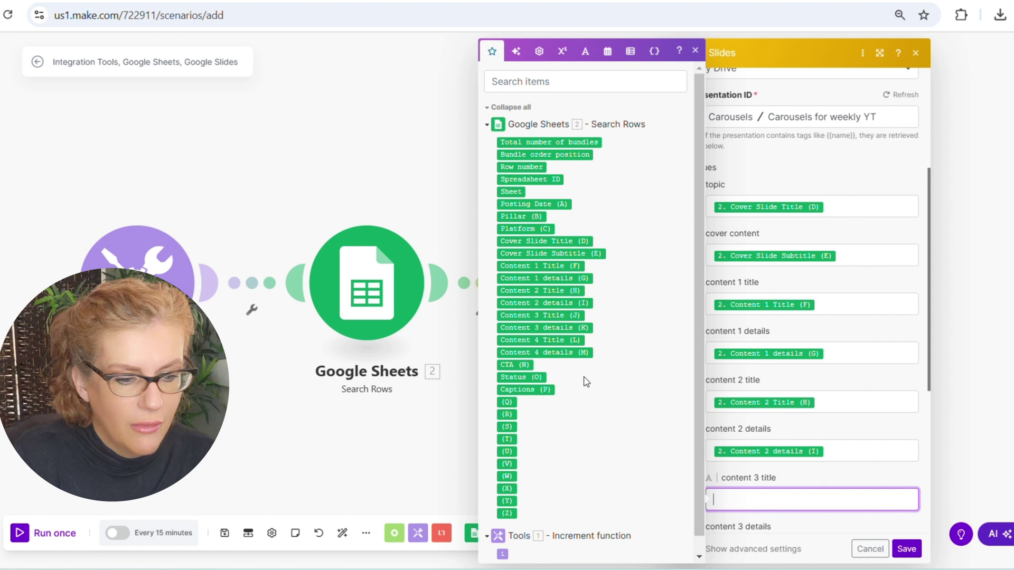
click(564, 316)
scroll(797, 469, down, 3)
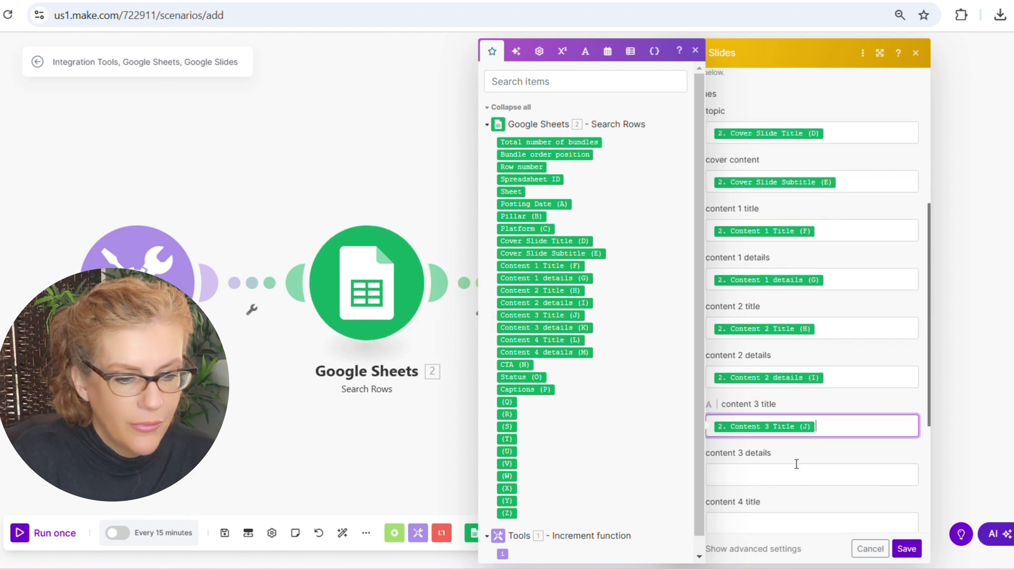
click(763, 400)
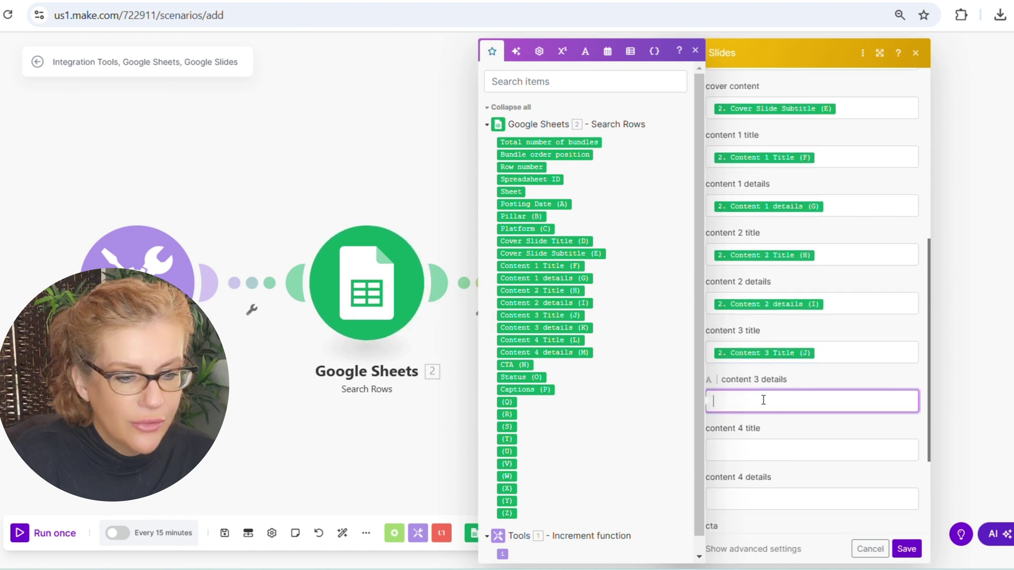
click(578, 328)
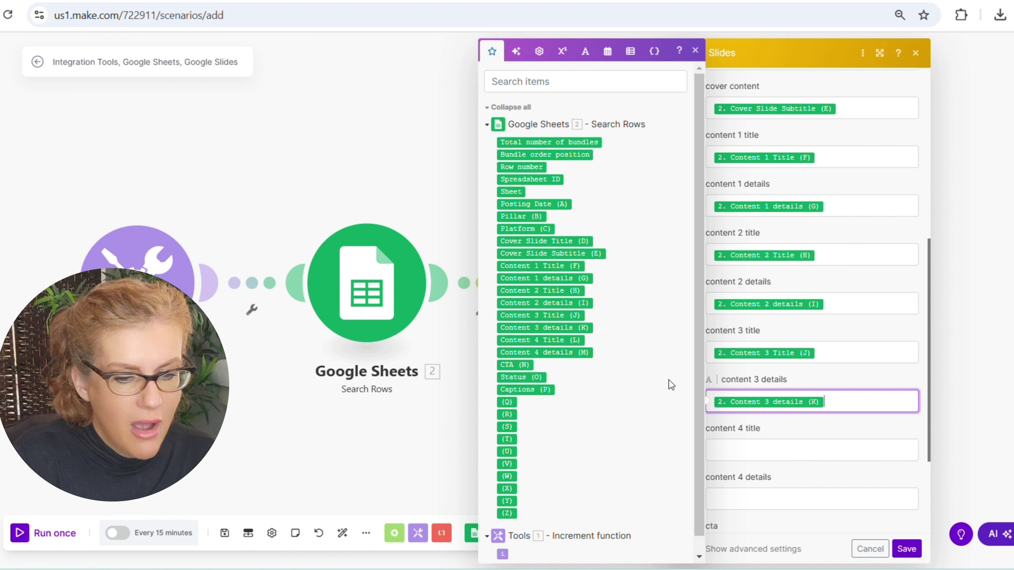
click(758, 449)
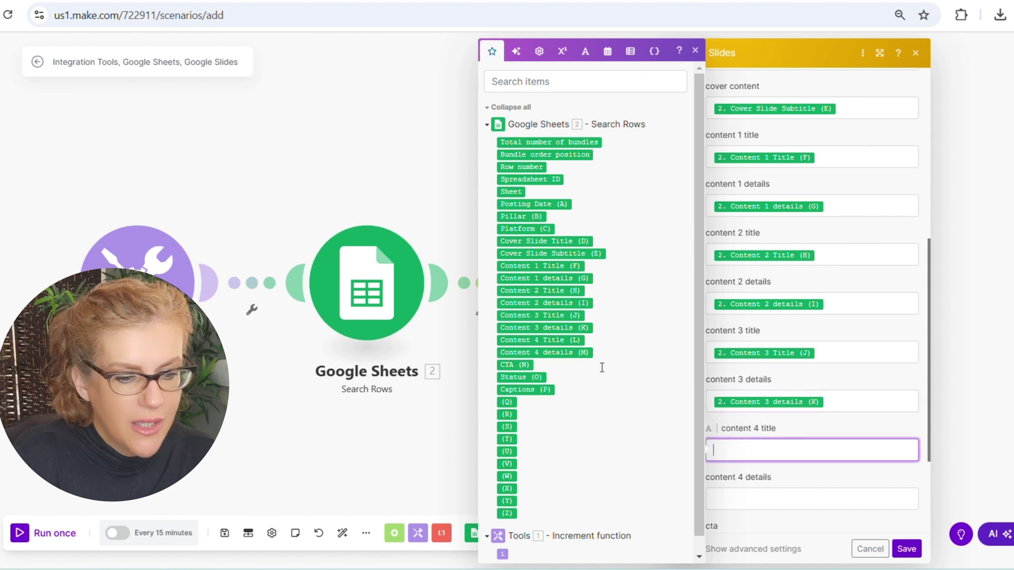
click(556, 340)
scroll(778, 459, down, 3)
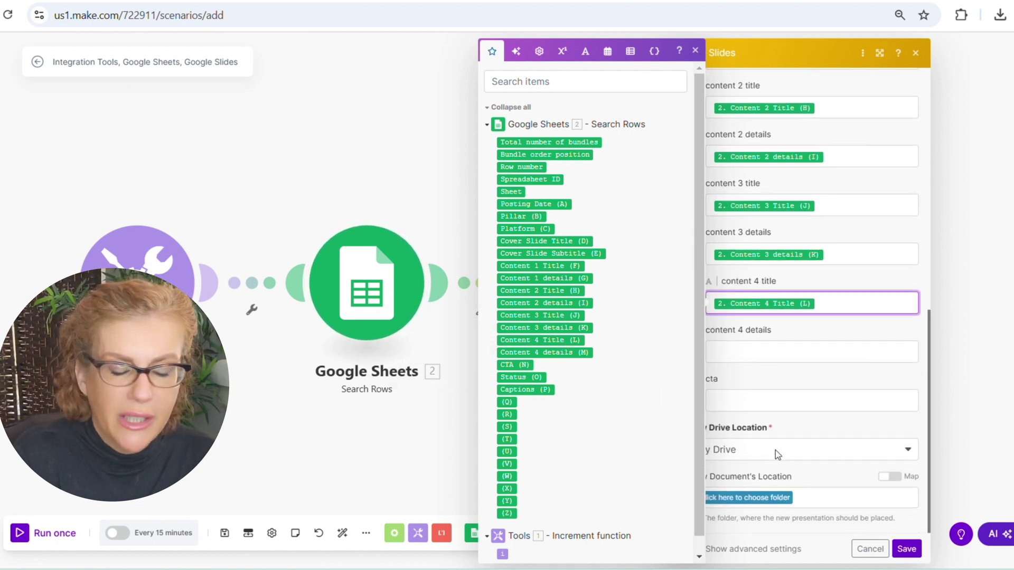
click(745, 346)
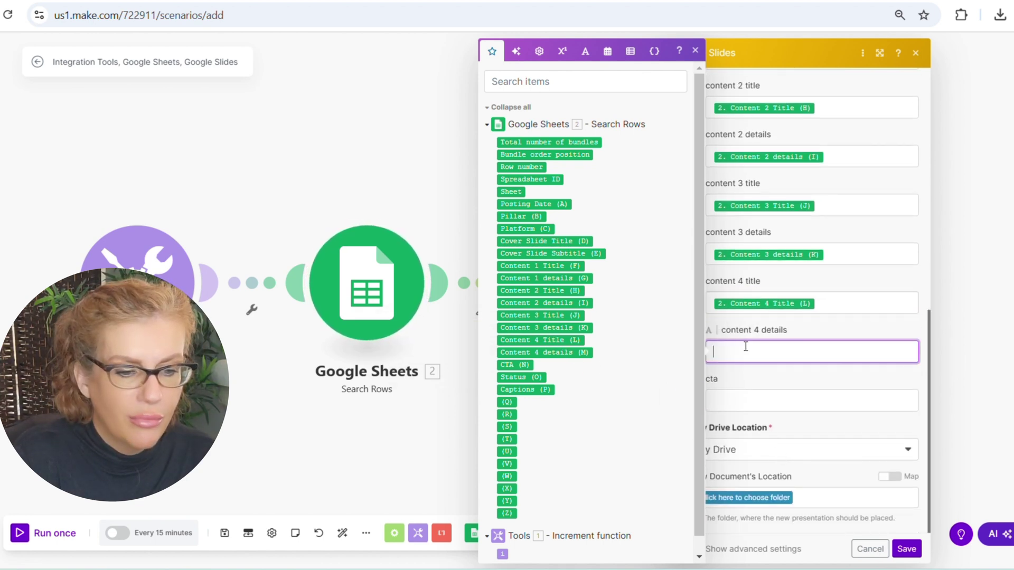
click(588, 351)
- Map the template's cta value to the CTA (N) column from the Search Rows module
click(711, 400)
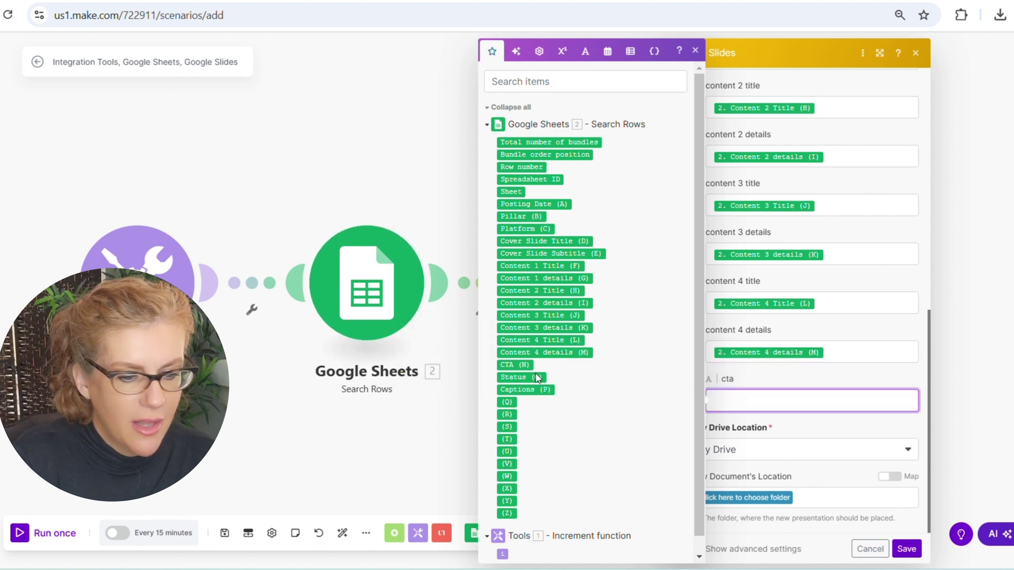
click(515, 364)
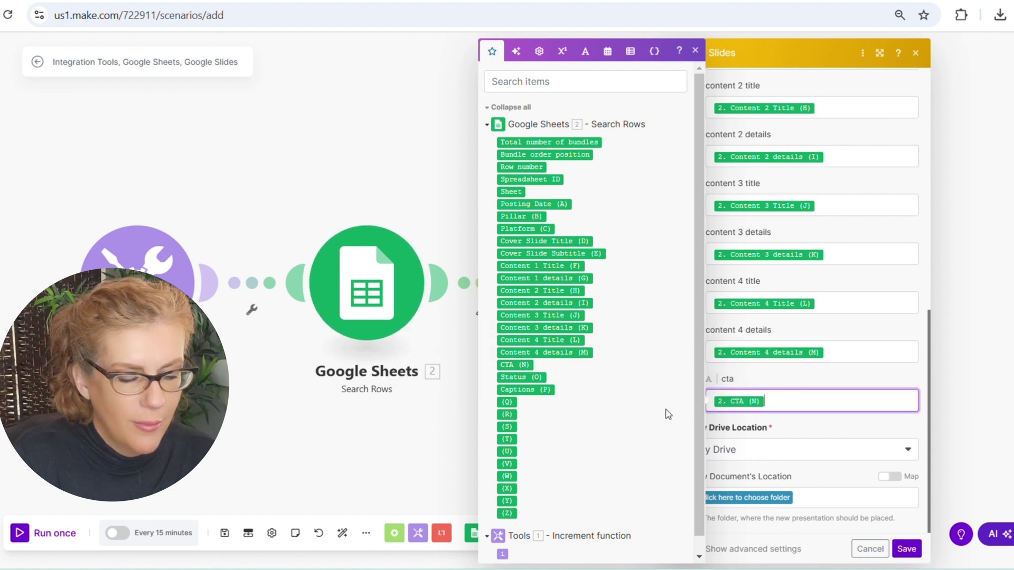
click(804, 433)
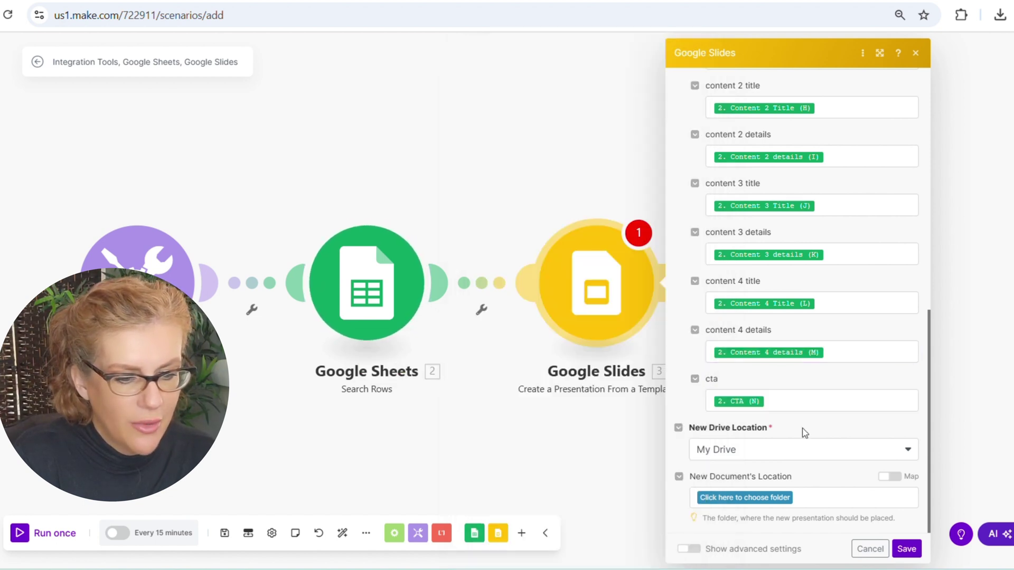
- Store the new presentation in the Carousels folder of My Drive and save the Create a Presentation From a Template module
click(776, 451)
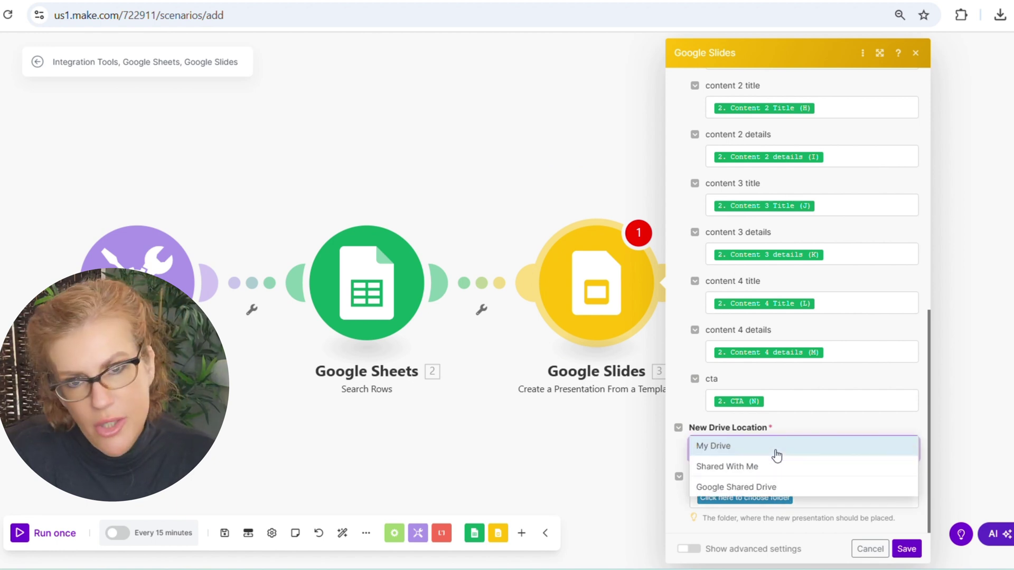
click(777, 455)
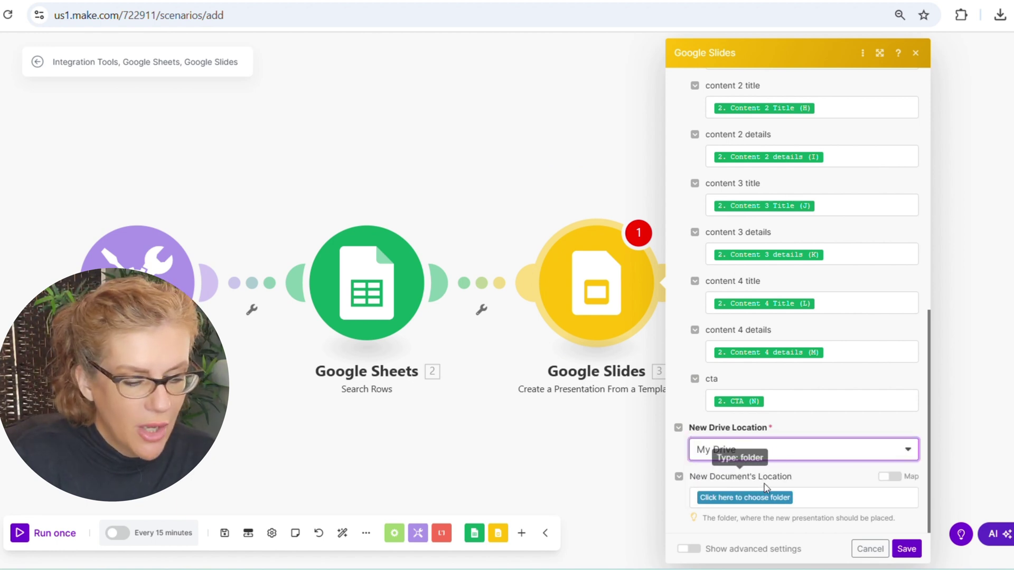
click(764, 499)
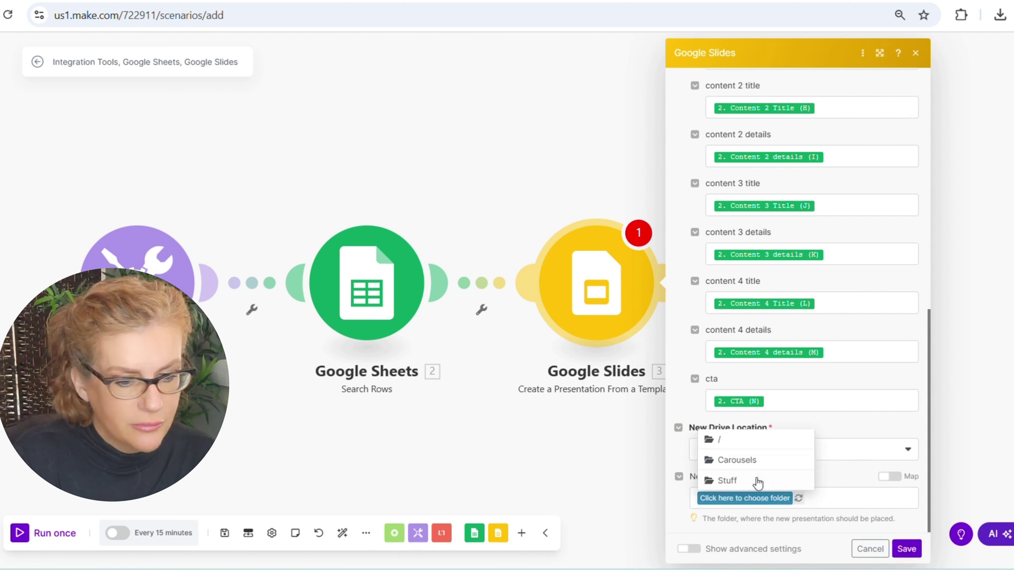
click(747, 461)
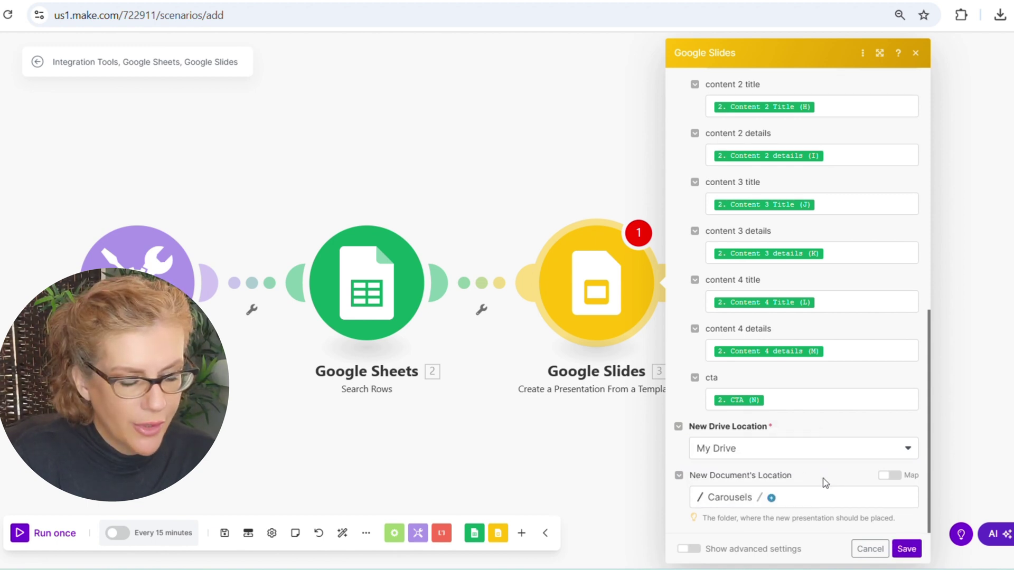
click(907, 549)
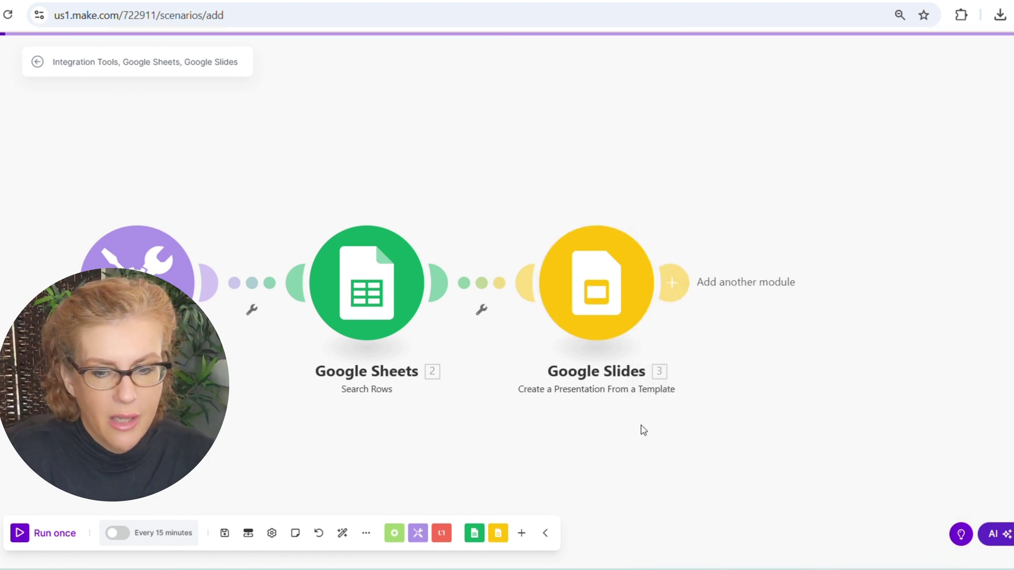
- Add a Google Slides Get a Presentation module after the Create a Presentation From a Template module
scroll(592, 139, down, 1)
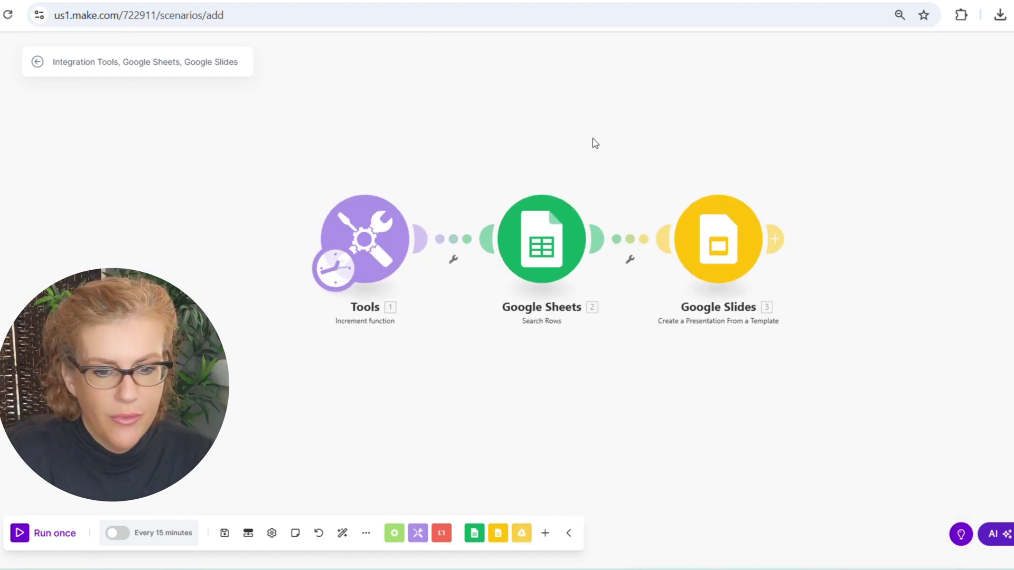
drag(840, 190, 572, 227)
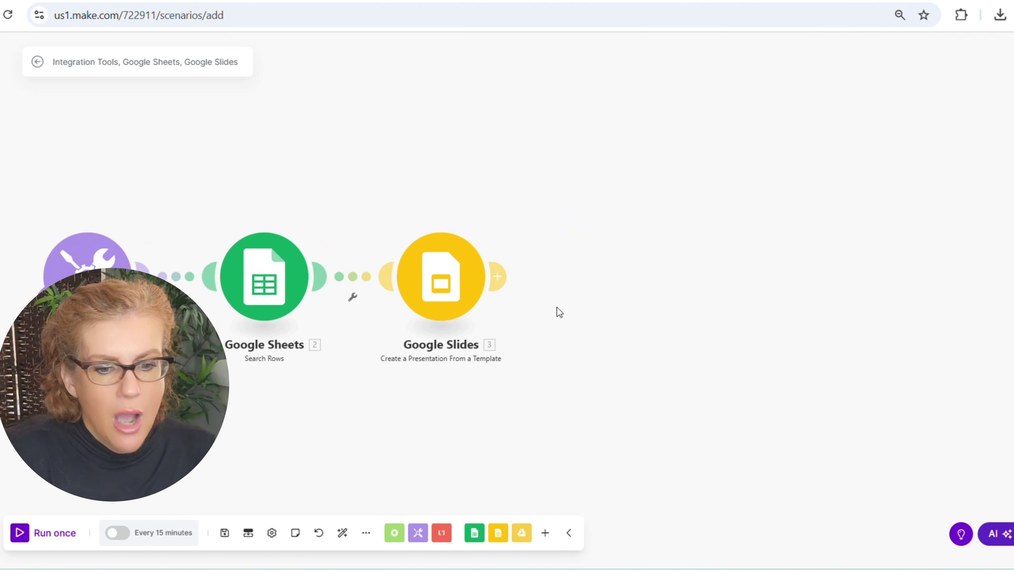
click(501, 279)
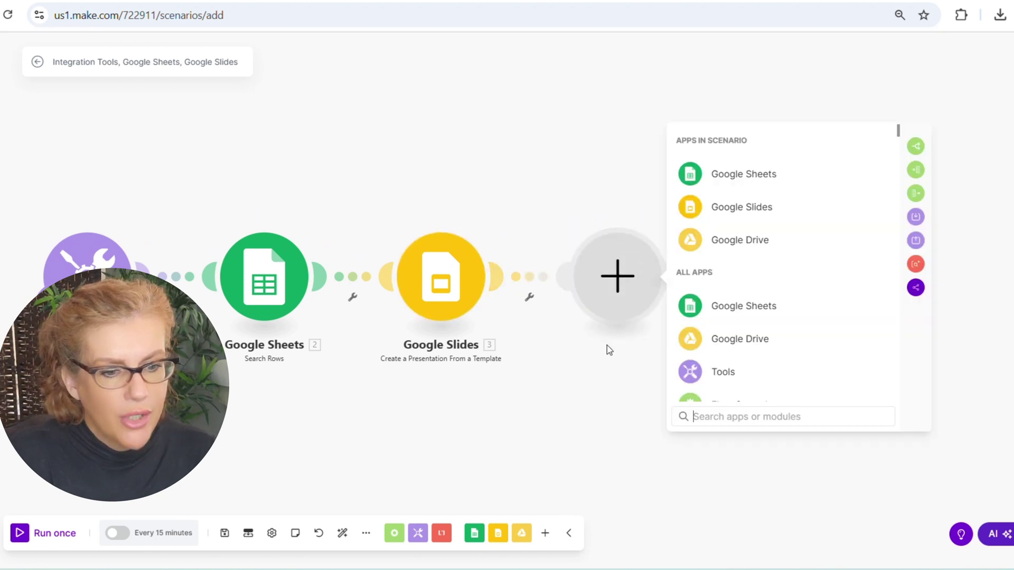
click(729, 219)
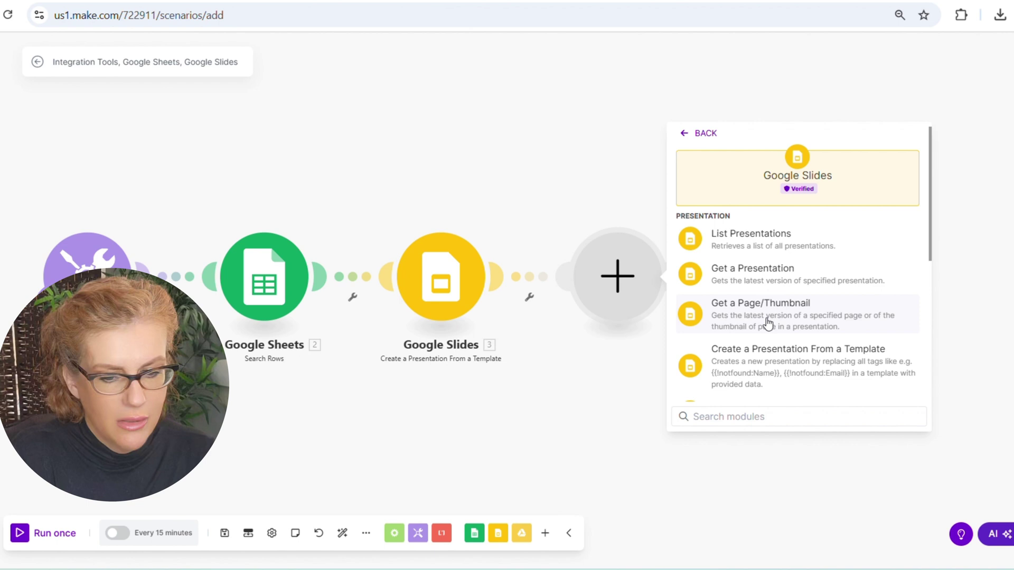
click(745, 275)
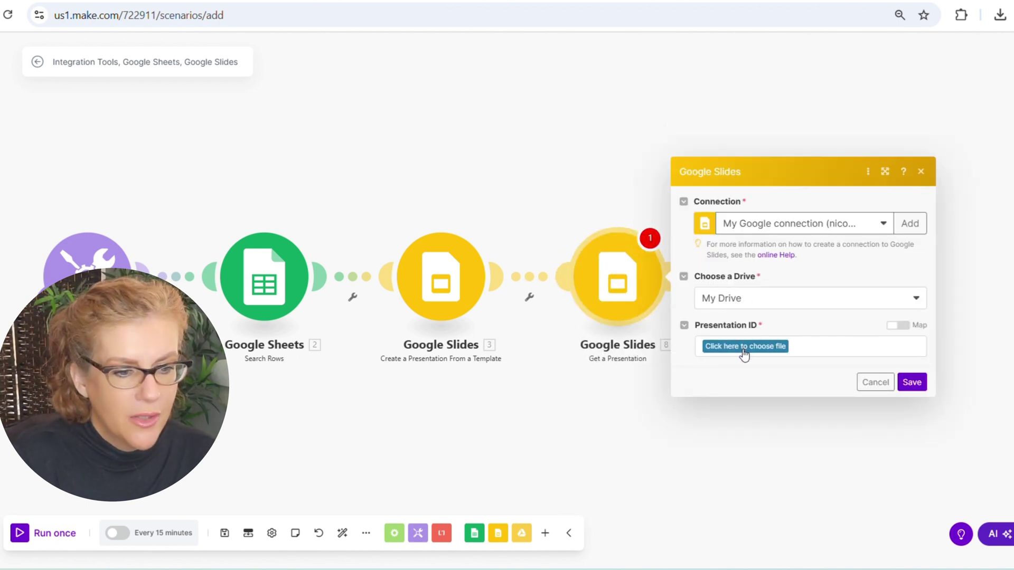
- Map the Get a Presentation module's Presentation ID to the Presentation ID from Create a Presentation From a Template and save the module
click(914, 327)
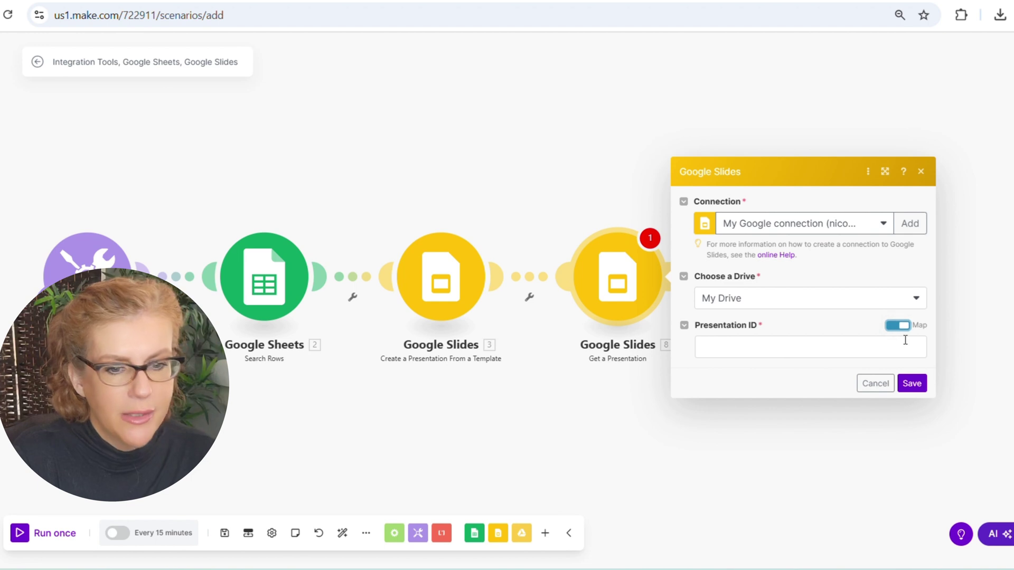
click(786, 346)
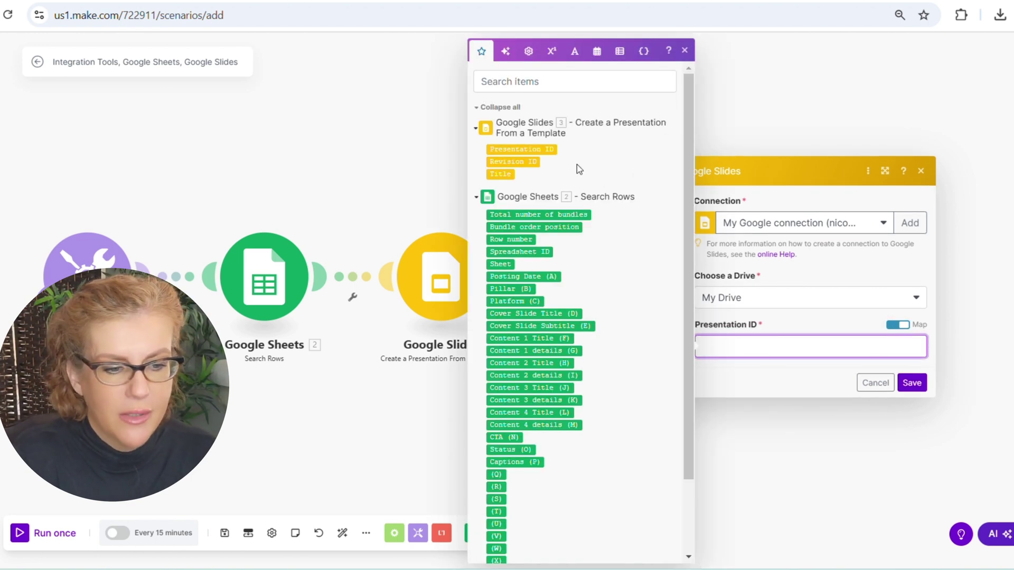
click(549, 150)
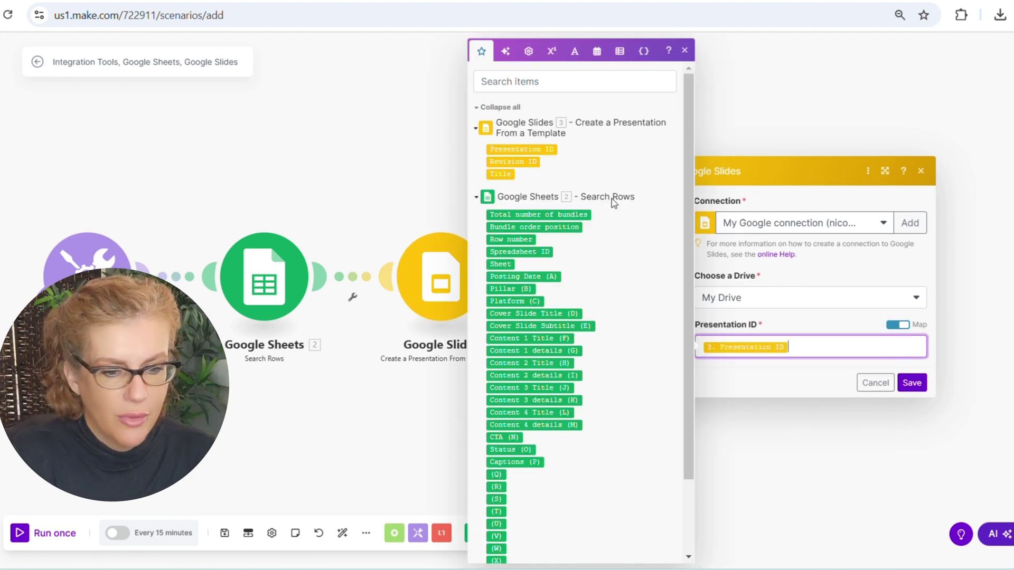
click(903, 381)
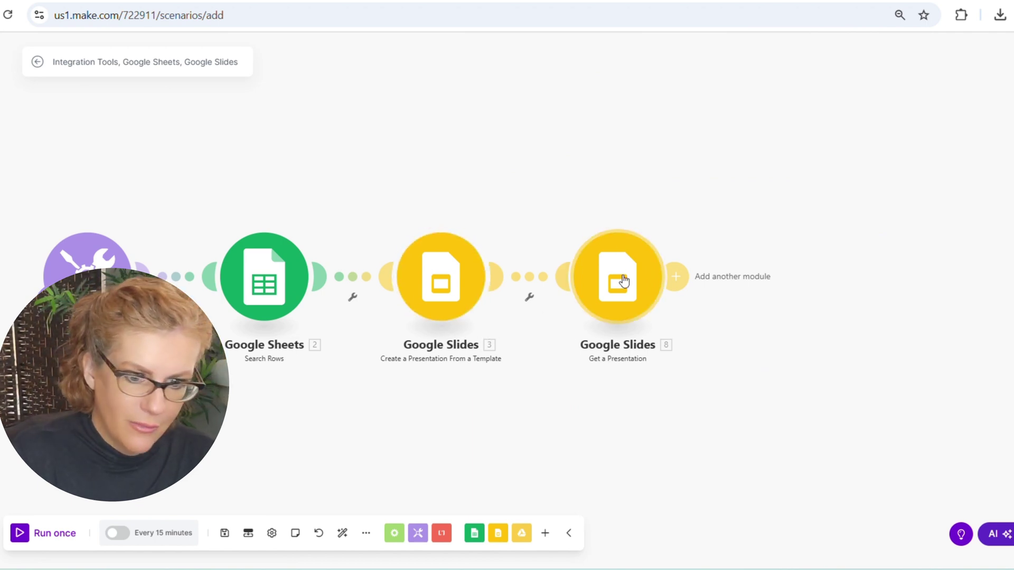
- Add a Flow Control Router after the Get a Presentation module
drag(751, 330, 627, 331)
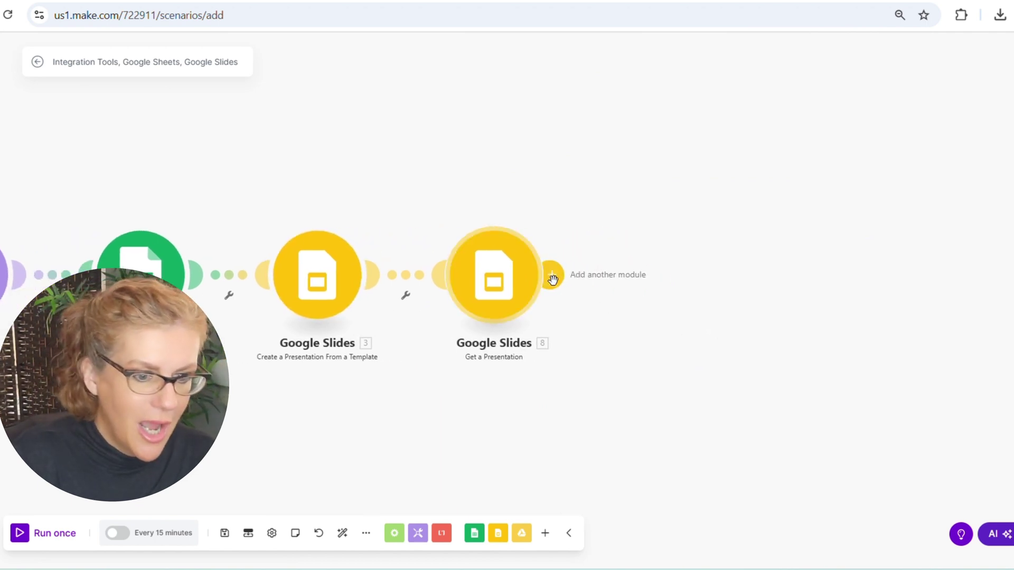
click(560, 277)
scroll(792, 332, down, 2)
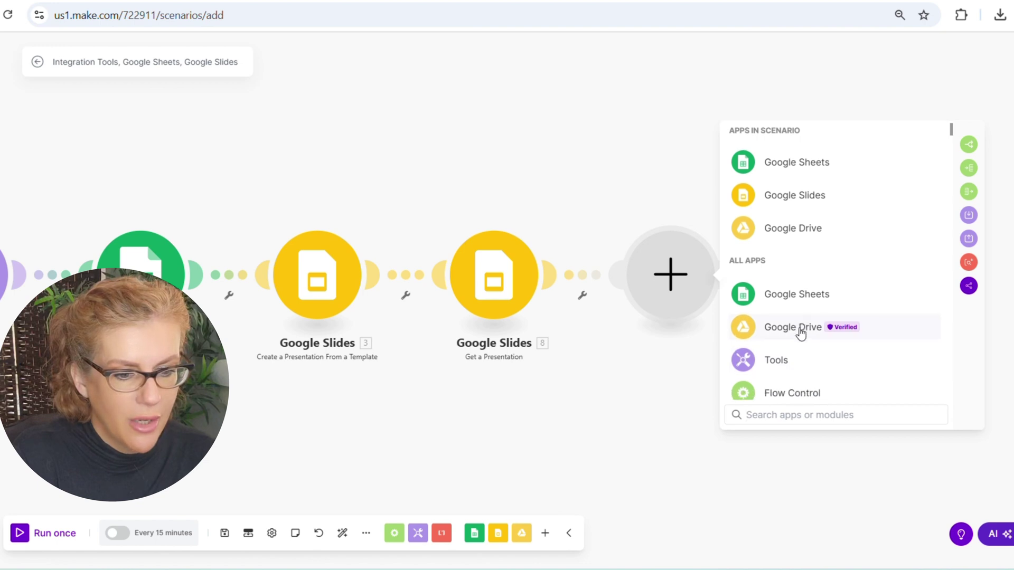
click(775, 333)
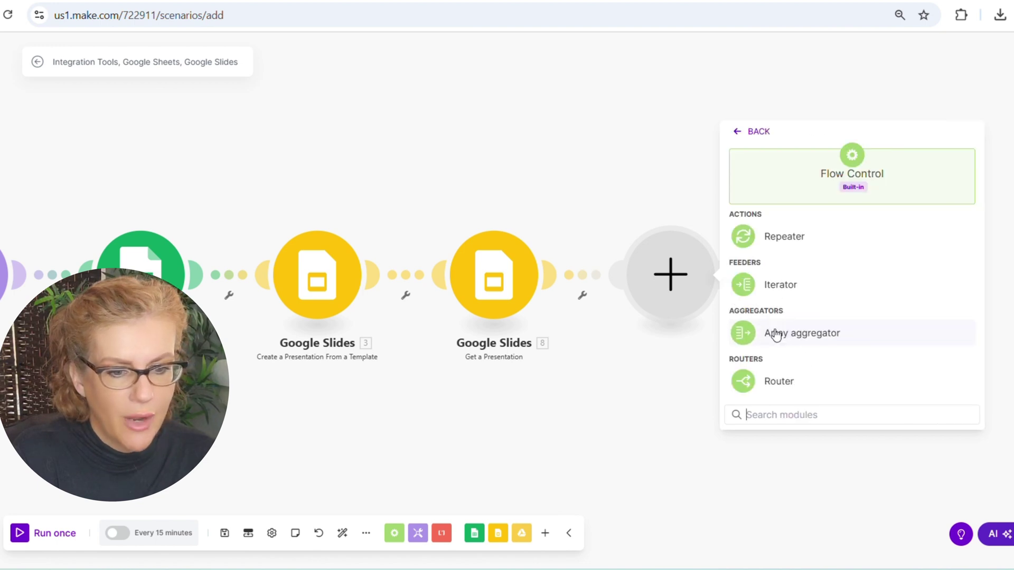
click(764, 380)
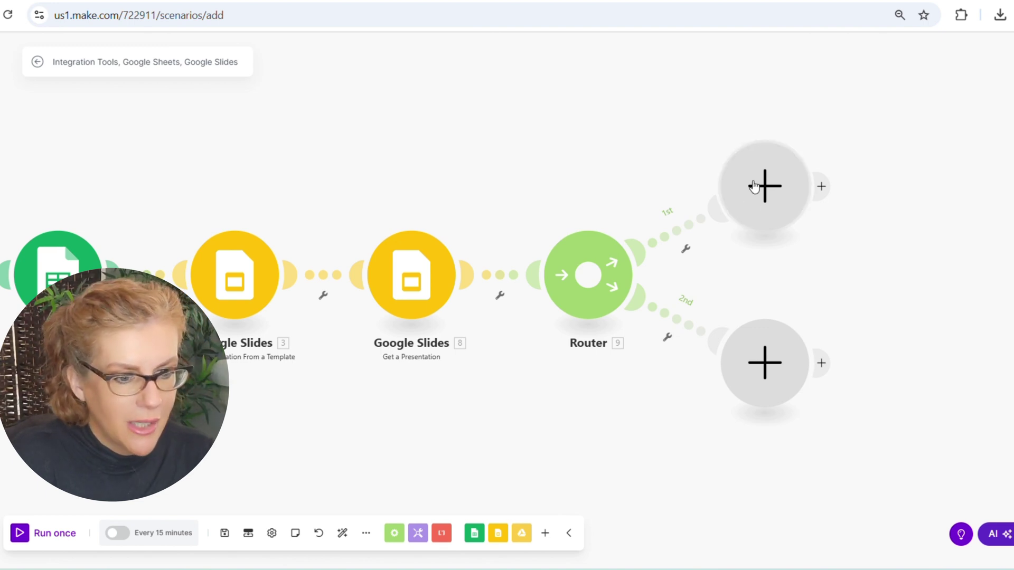
- Add a Google Drive Download a File module on the router's first route
click(768, 192)
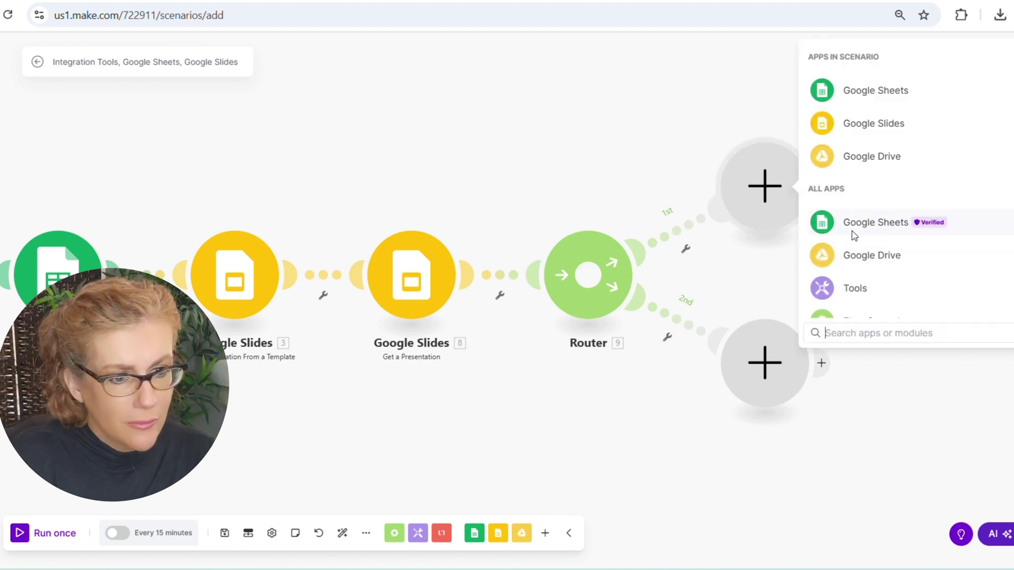
click(856, 159)
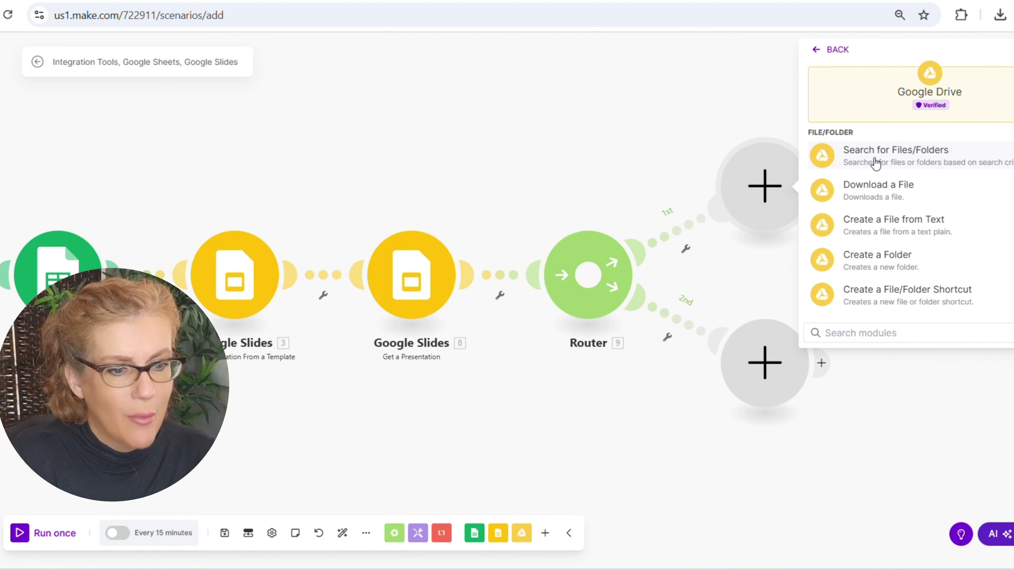
click(889, 190)
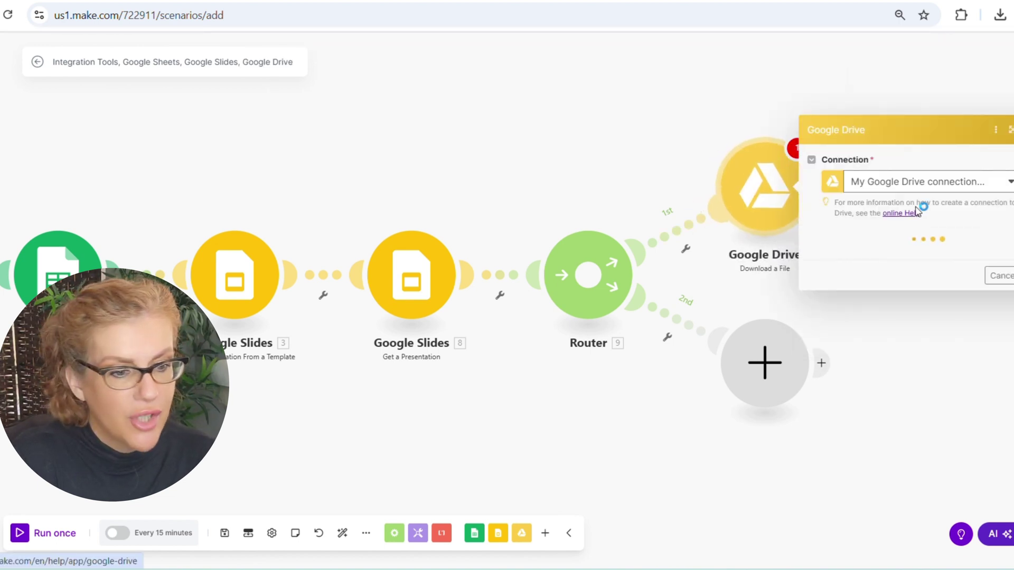
- Configure Download a File with the TaiLR Made email connection and a manually entered File ID mapped to Get a Presentation's Presentation ID
click(939, 138)
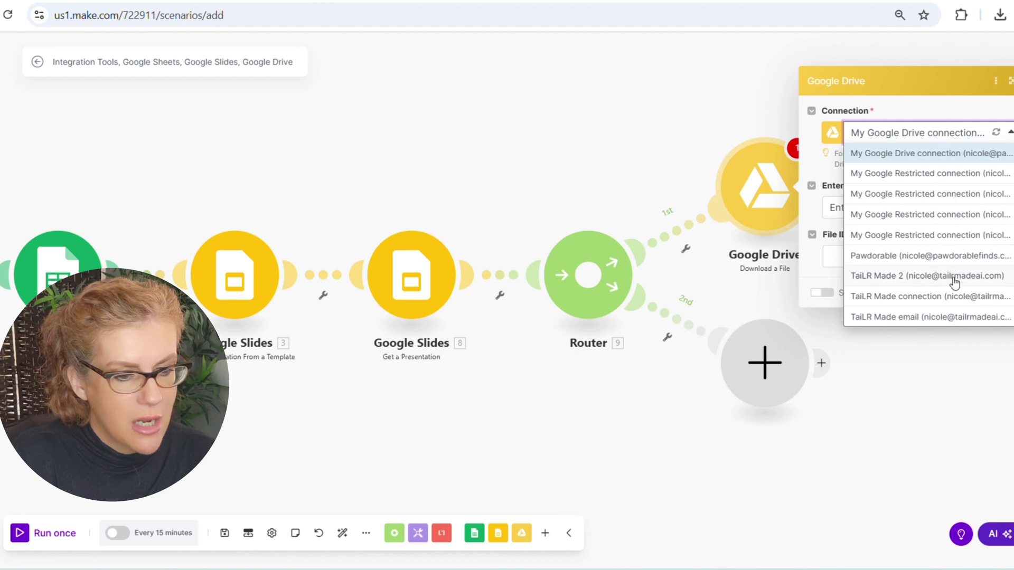
click(952, 316)
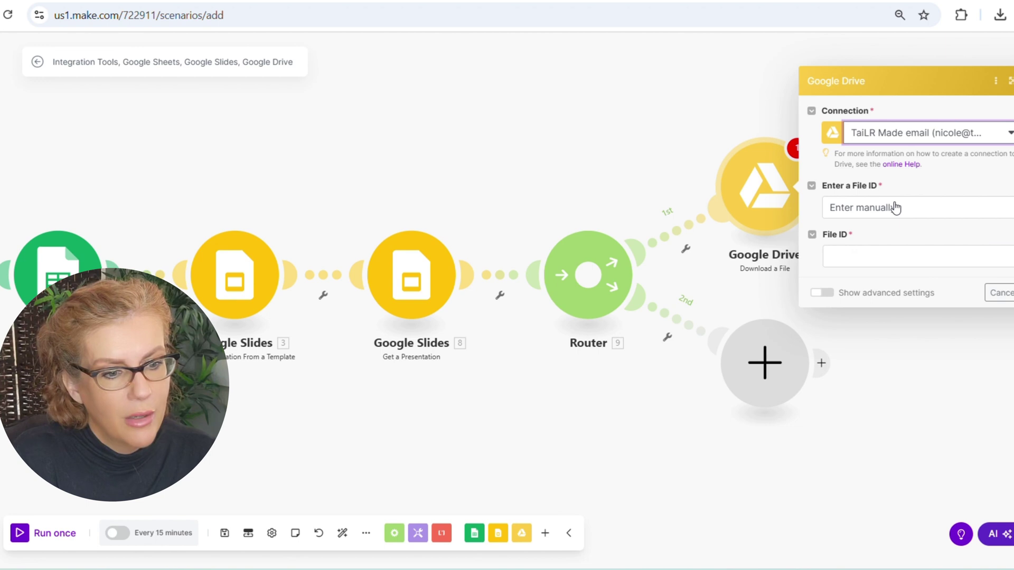
click(894, 208)
click(883, 228)
click(883, 255)
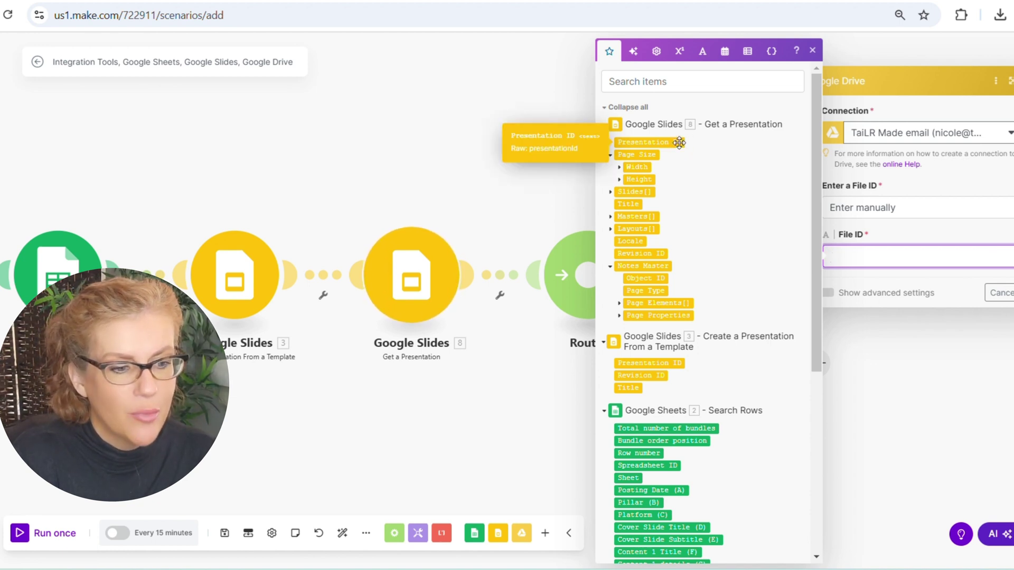
click(679, 143)
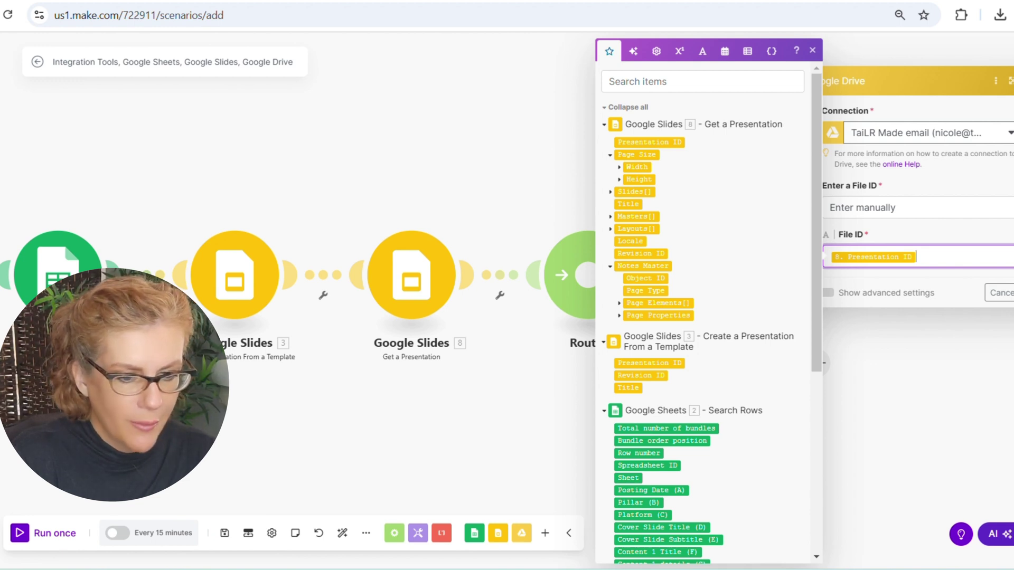
click(1012, 293)
- Add a Google Drive Upload a File module after the Download a File module and leave its settings
drag(972, 301, 827, 303)
click(677, 186)
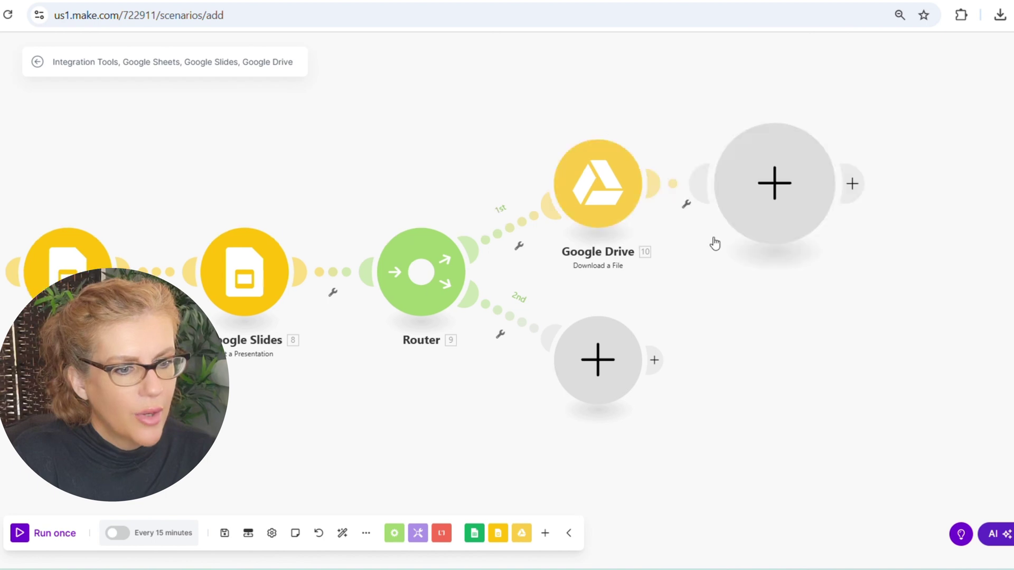
click(870, 159)
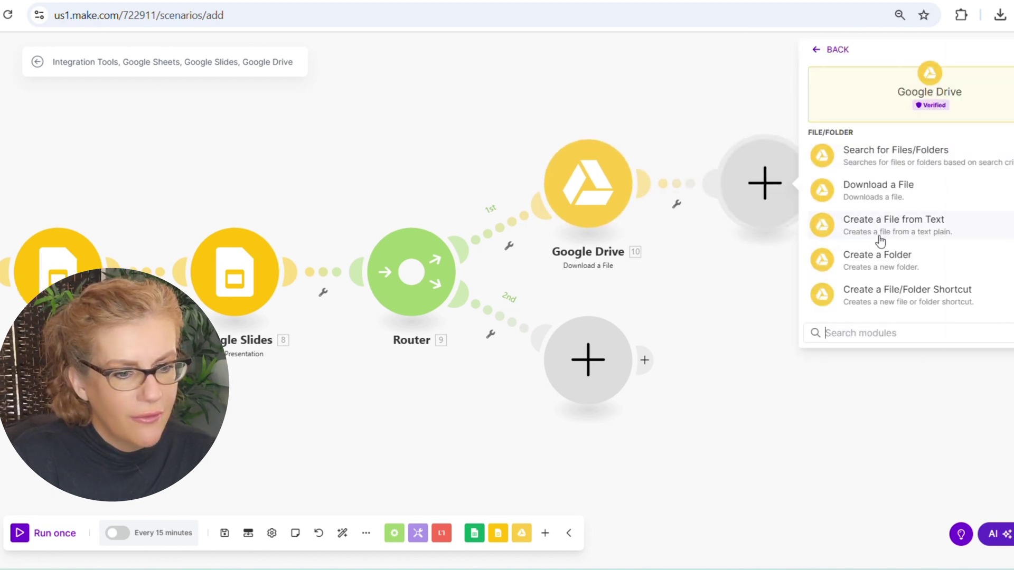
scroll(883, 256, down, 2)
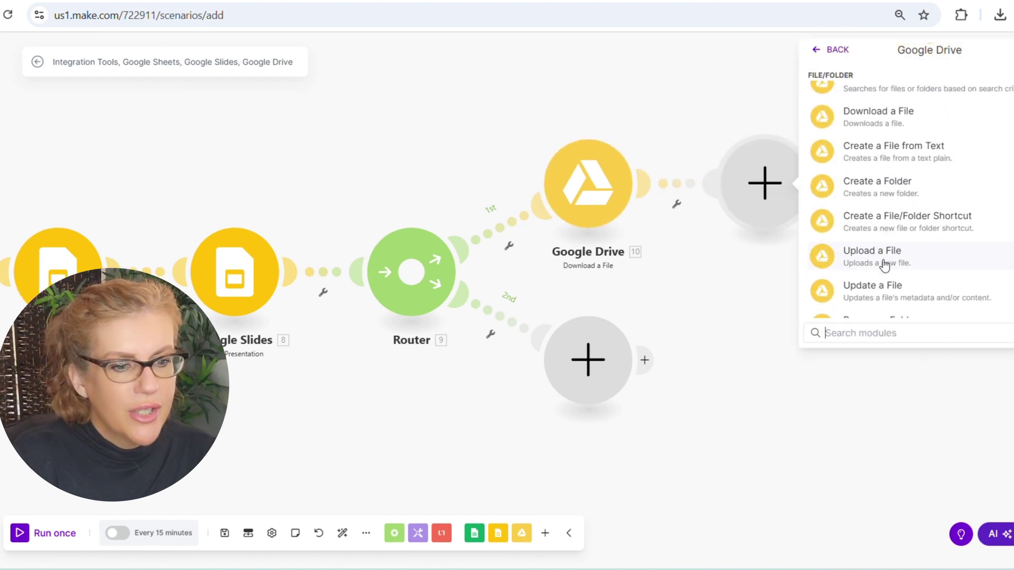
click(884, 266)
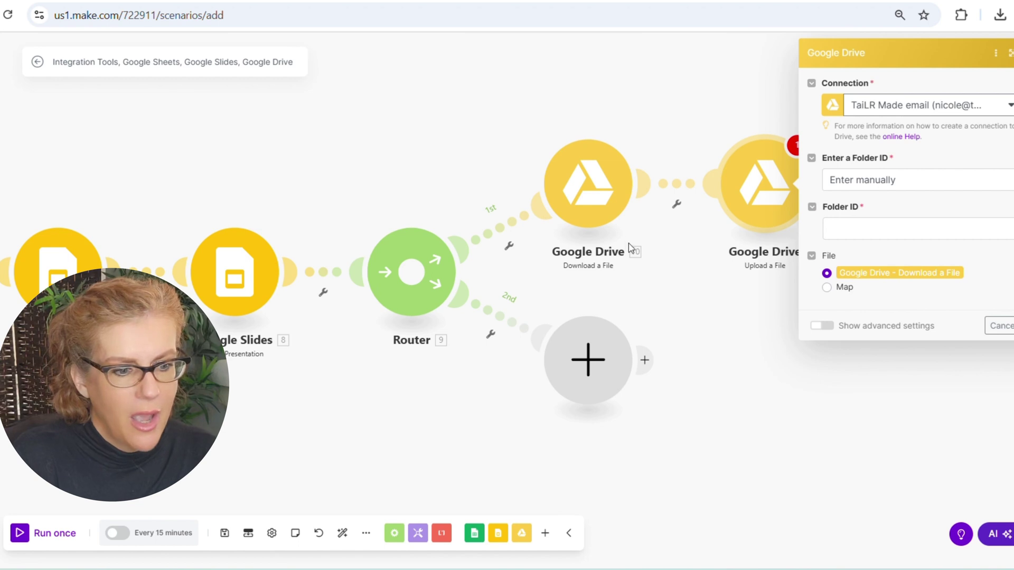
click(995, 326)
- Set the Download a File module's advanced settings to convert Google Slides files to PDF and save it
click(578, 193)
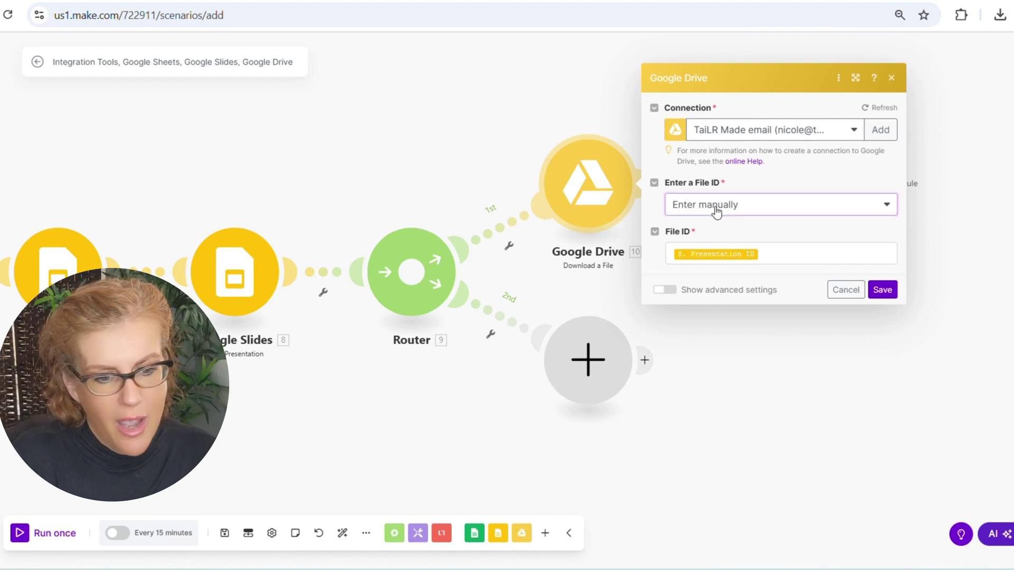
click(716, 211)
click(717, 209)
click(666, 290)
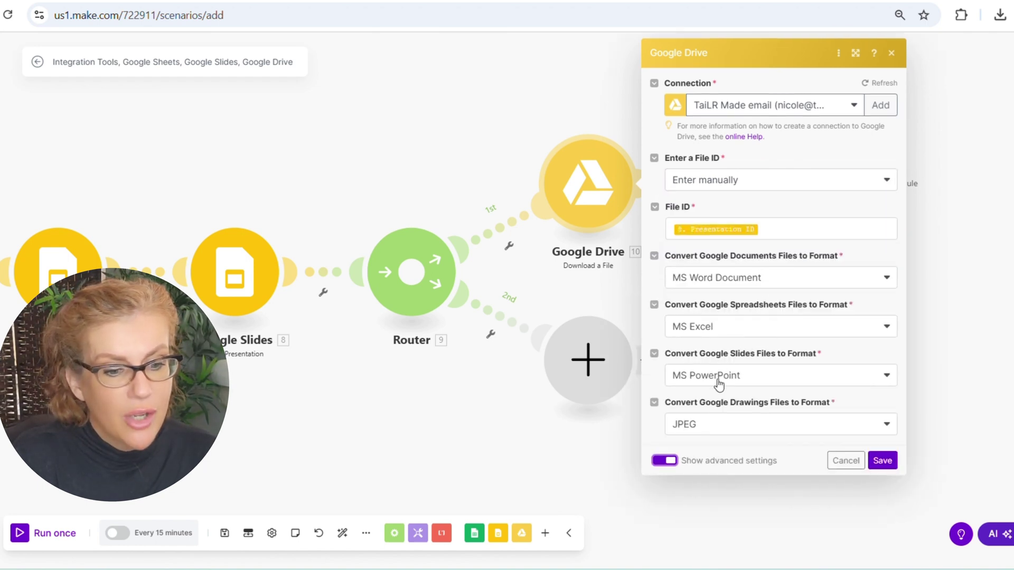
click(760, 376)
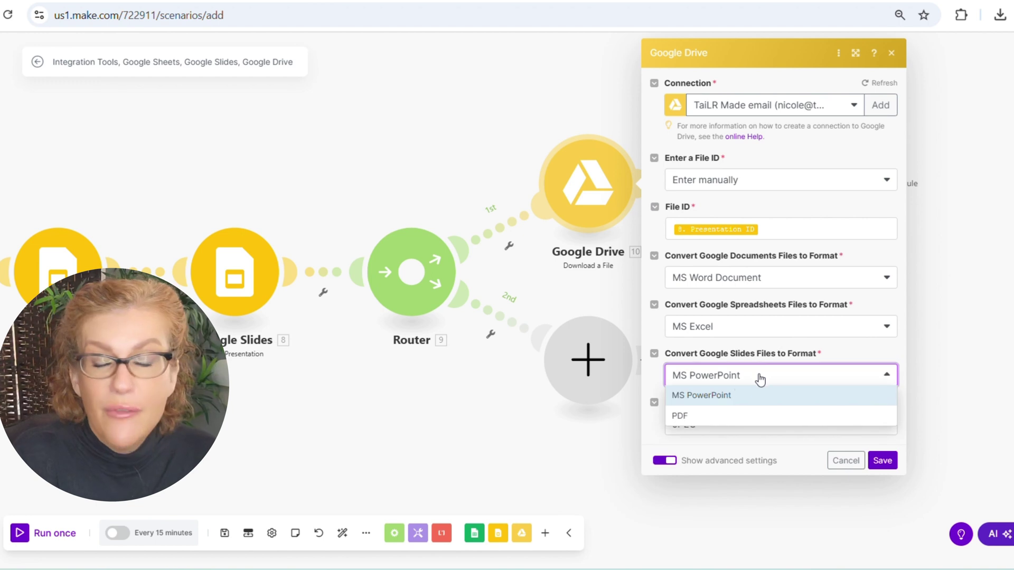
click(678, 422)
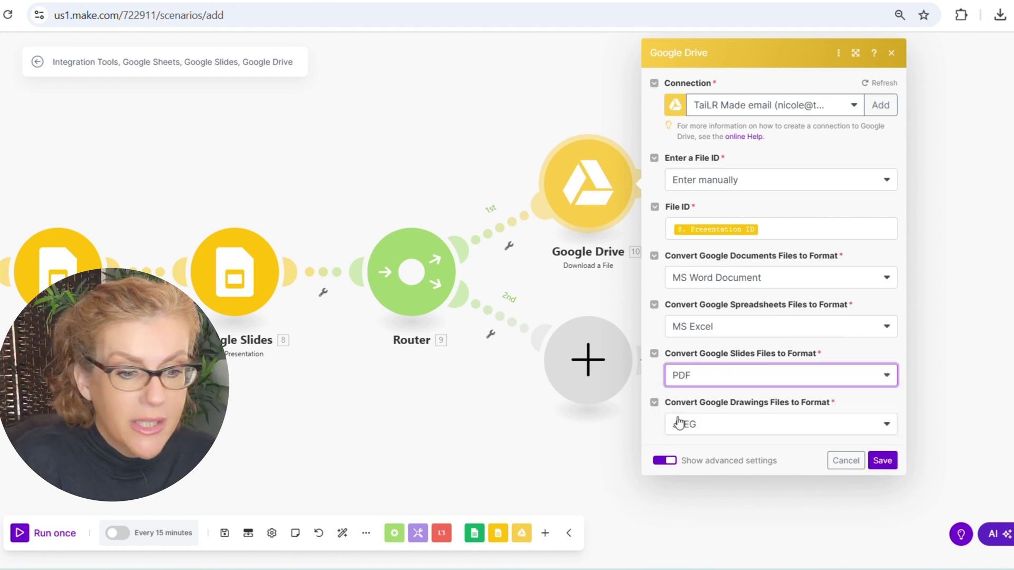
click(882, 460)
- Set the Upload a File module to select its destination folder from the list in My Drive, choose the folder and save
click(769, 200)
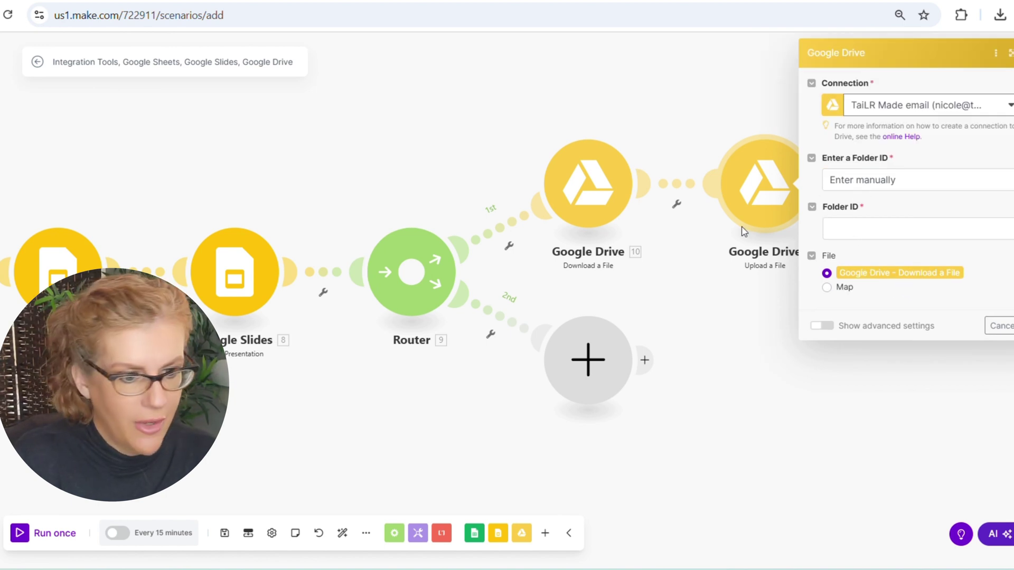
click(880, 227)
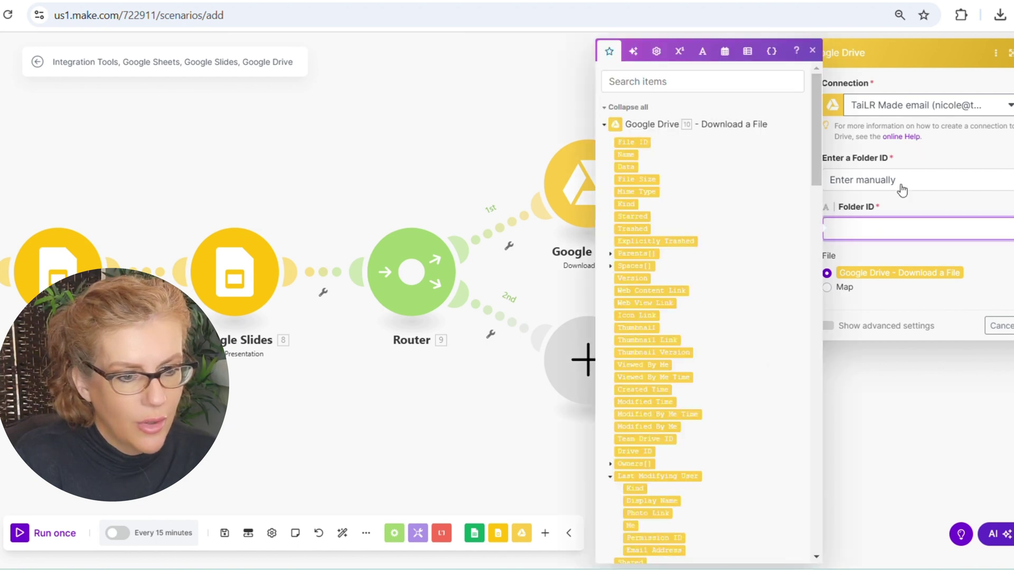
click(901, 190)
click(895, 221)
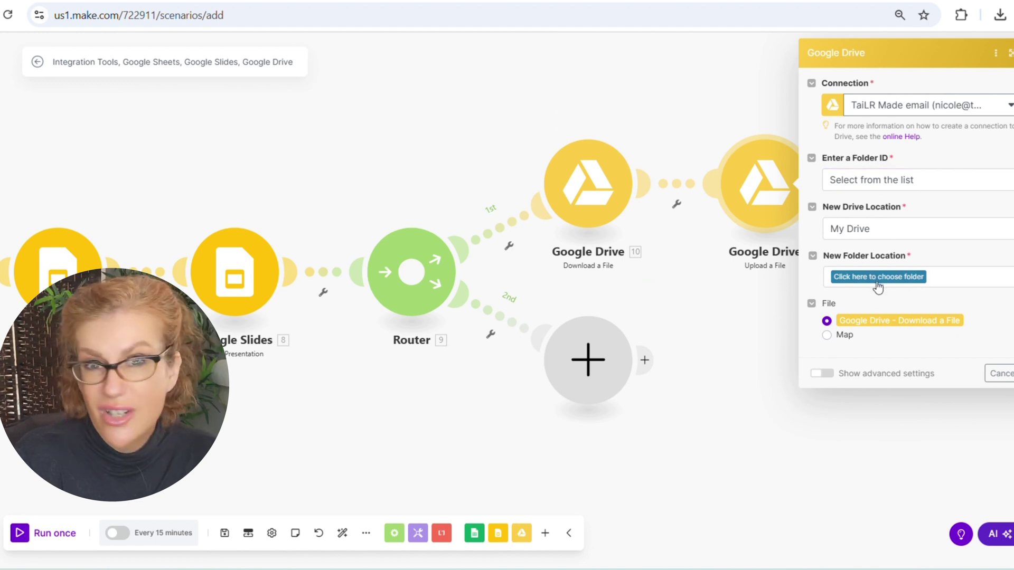
click(876, 284)
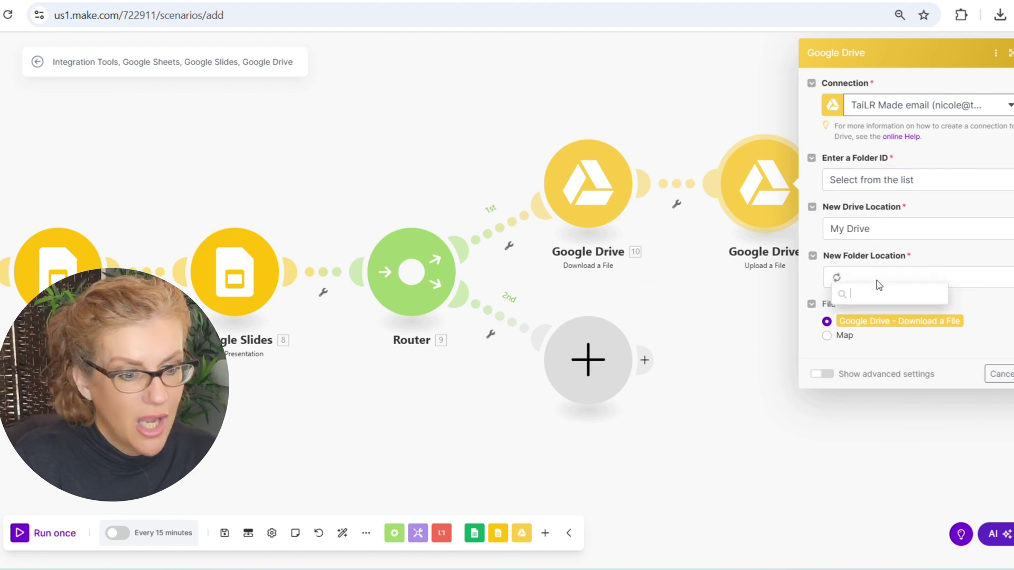
click(882, 312)
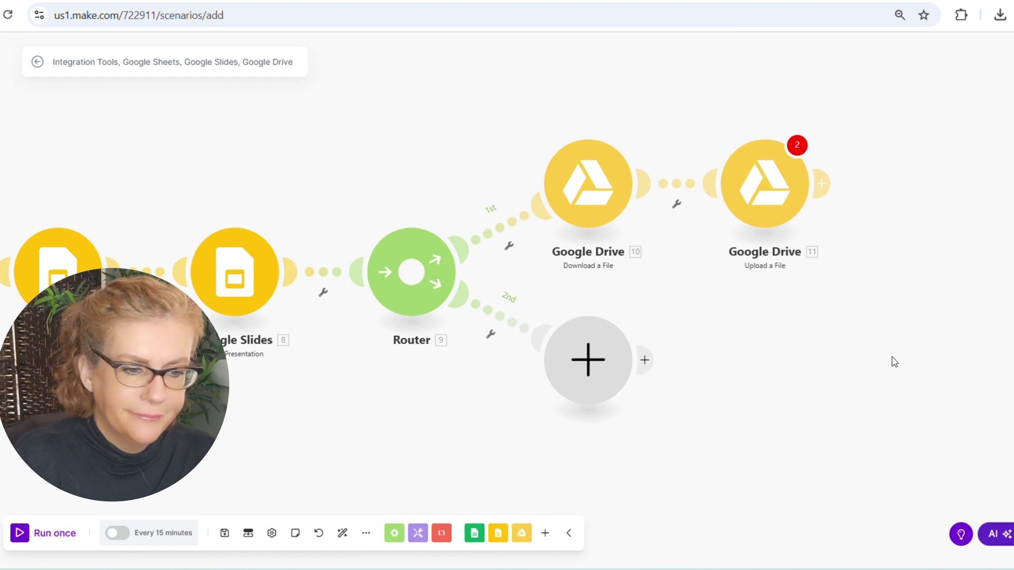
click(792, 223)
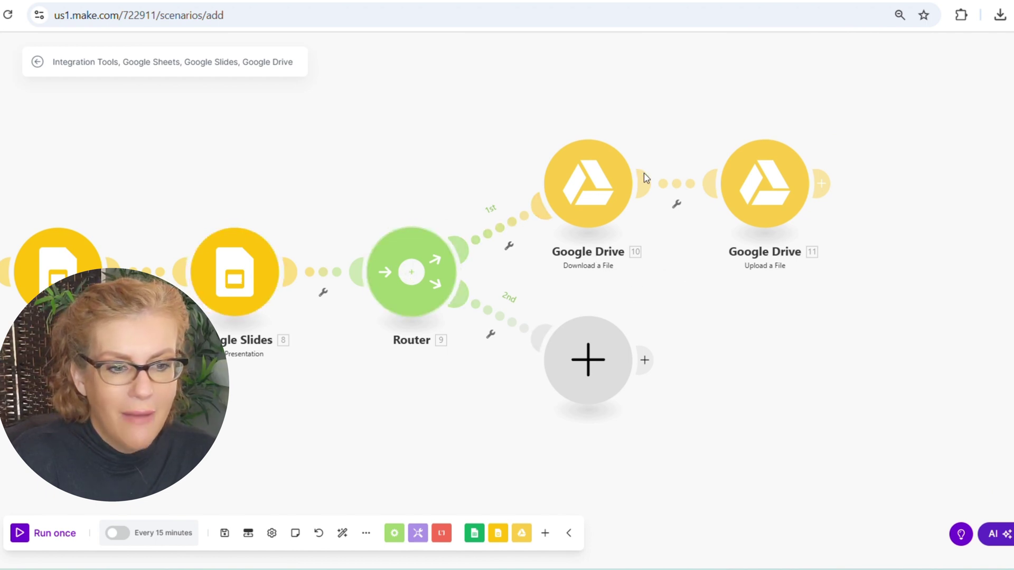
- Add a Google Slides Get a Page/Thumbnail module on the router's second route
drag(774, 349, 850, 302)
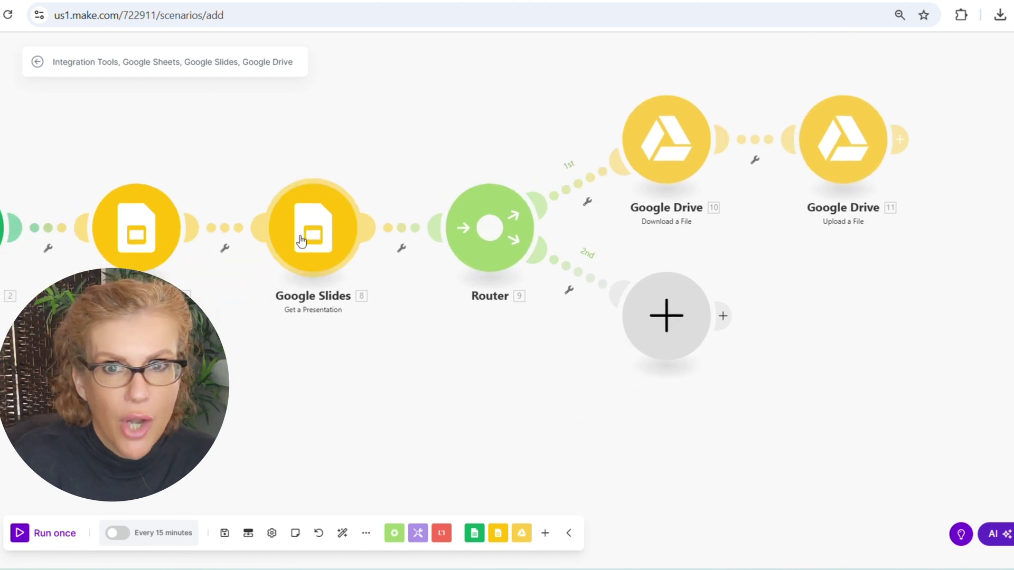
click(663, 328)
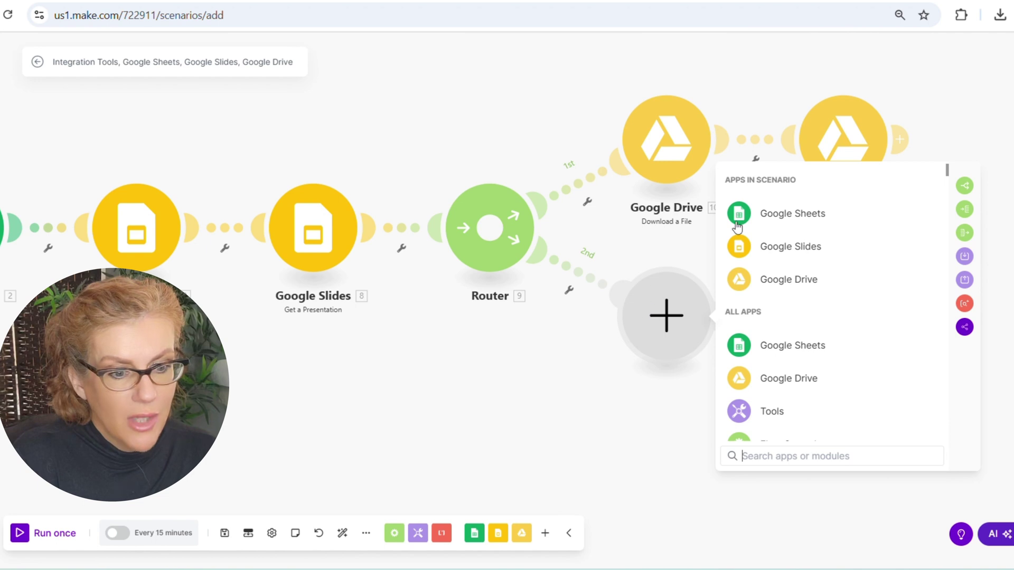
click(807, 247)
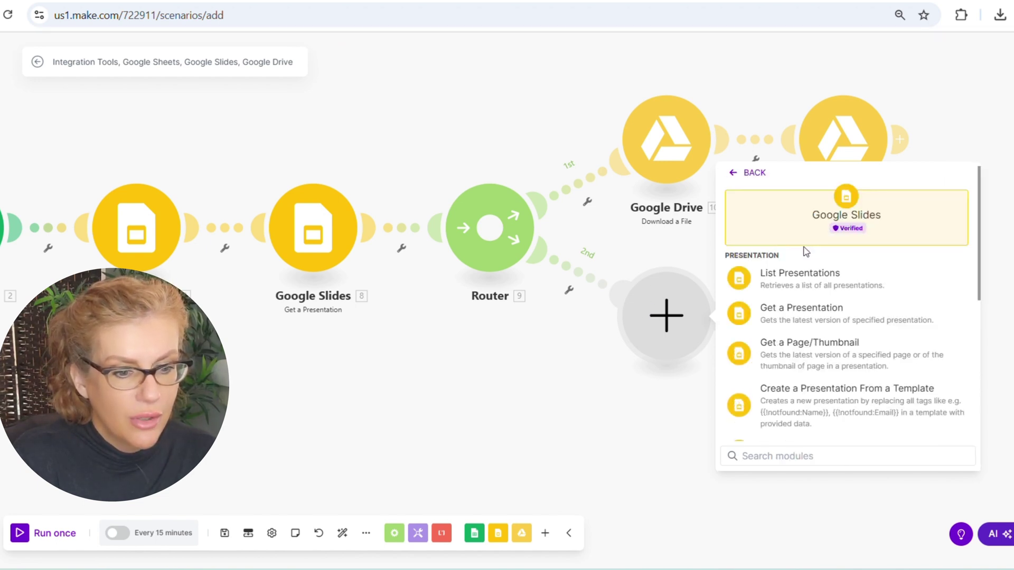
click(818, 359)
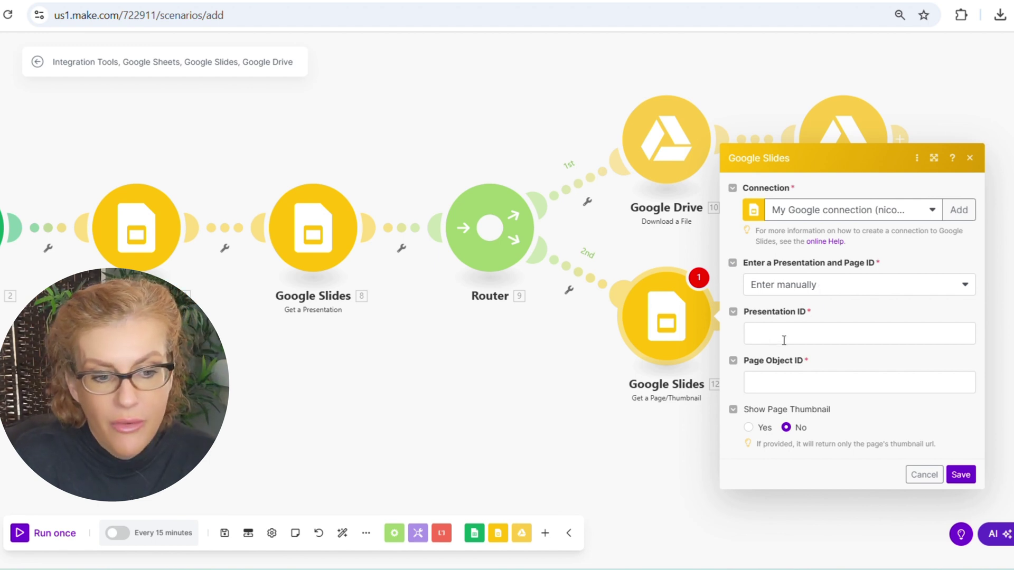
- Keep manual entry in the Get a Page/Thumbnail module and map its Presentation ID to the Get a Presentation module's Presentation ID
click(810, 293)
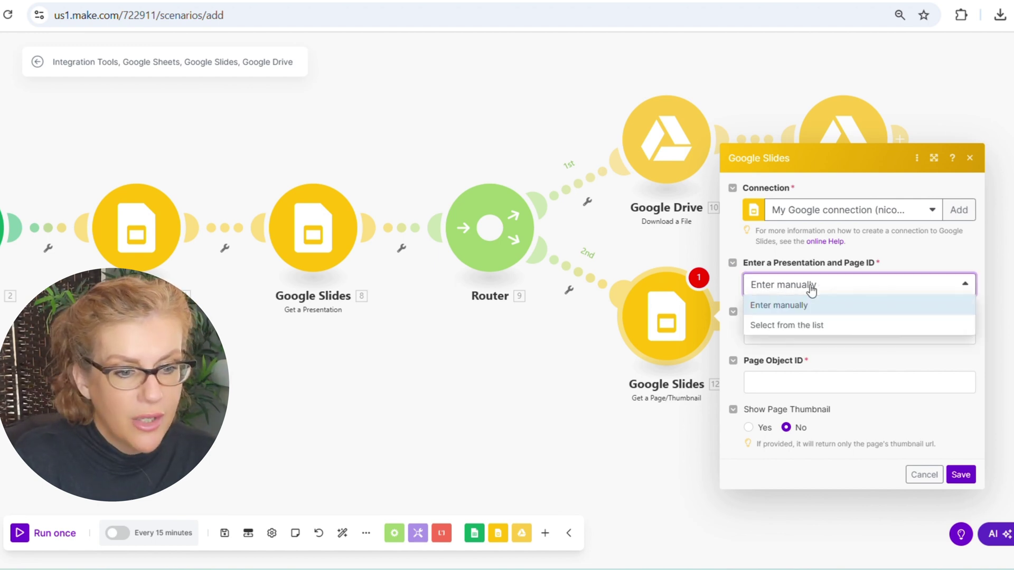
click(806, 305)
click(791, 339)
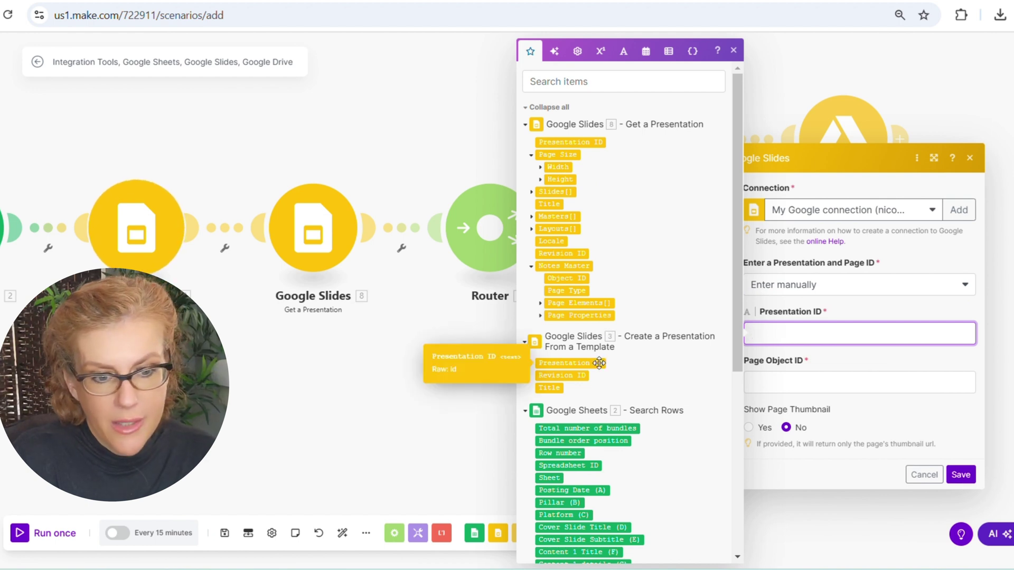
click(582, 141)
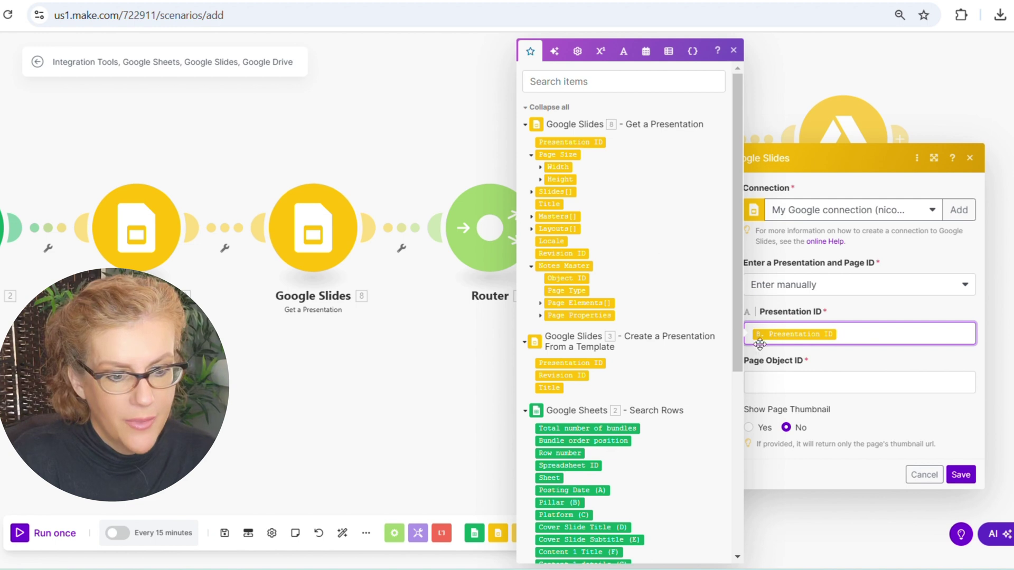
- Map the Page Object ID to the Object ID of Slides[1] from Get a Presentation and save the module
click(782, 383)
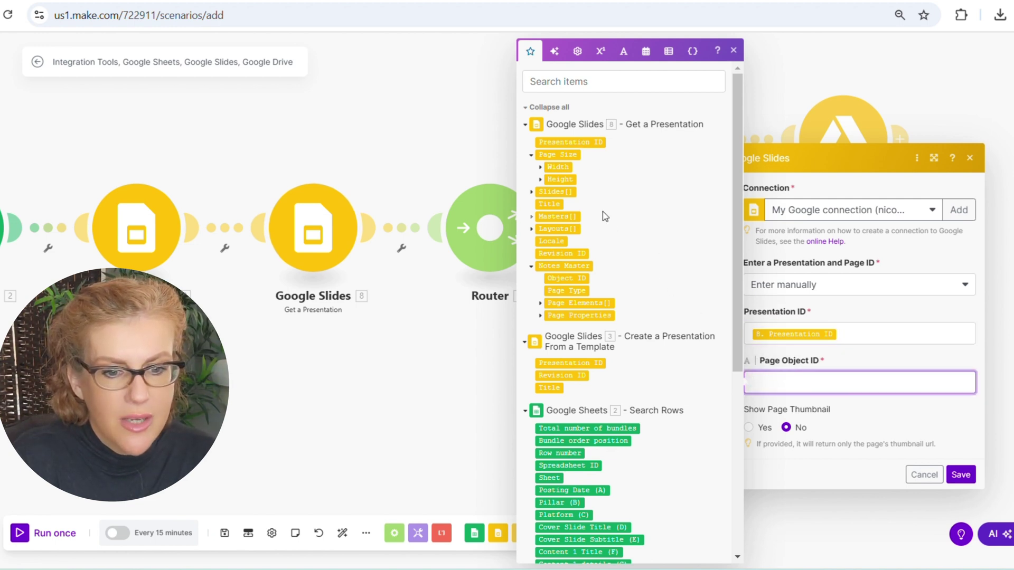
click(533, 193)
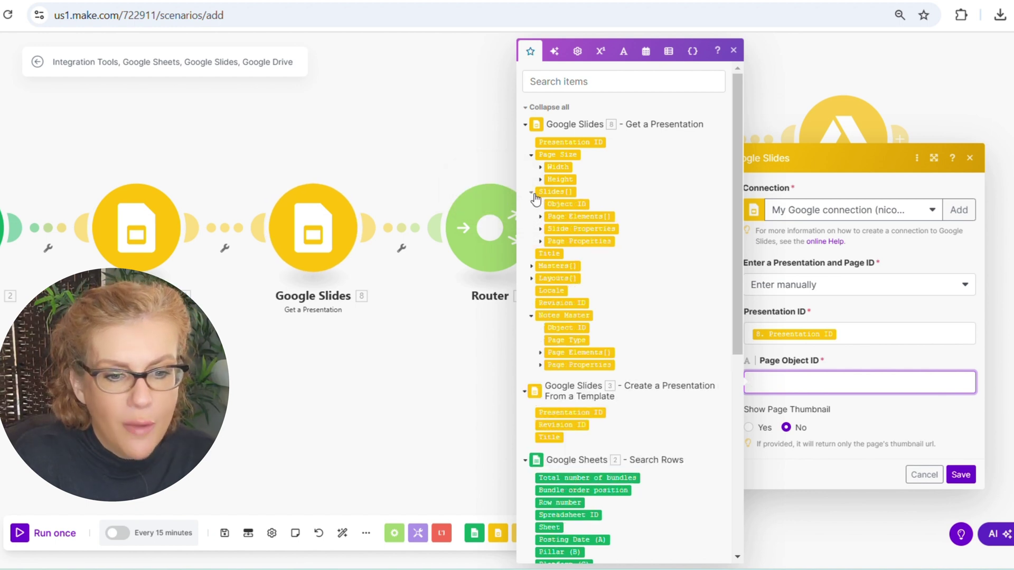
click(580, 203)
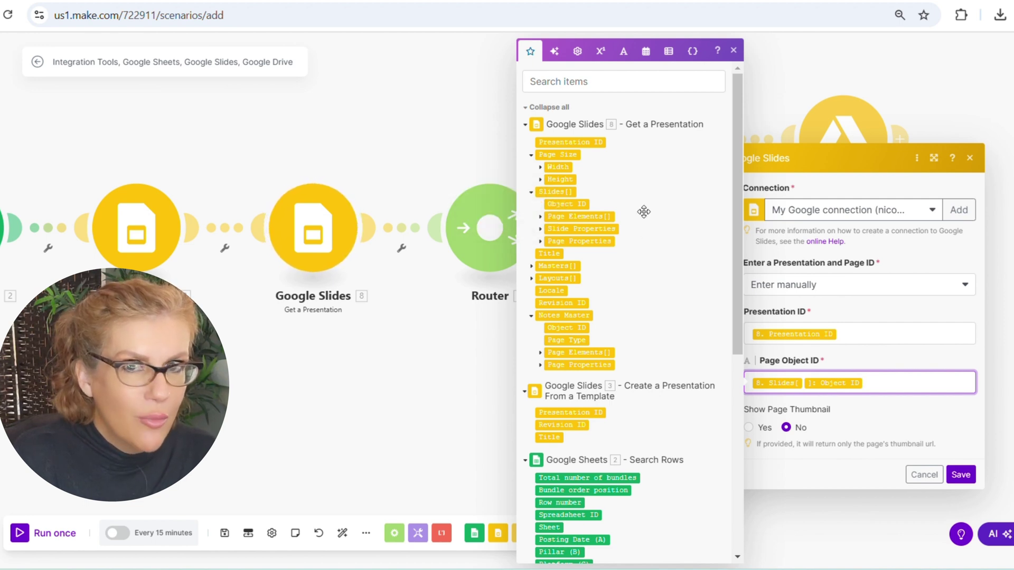
click(804, 386)
text(1)
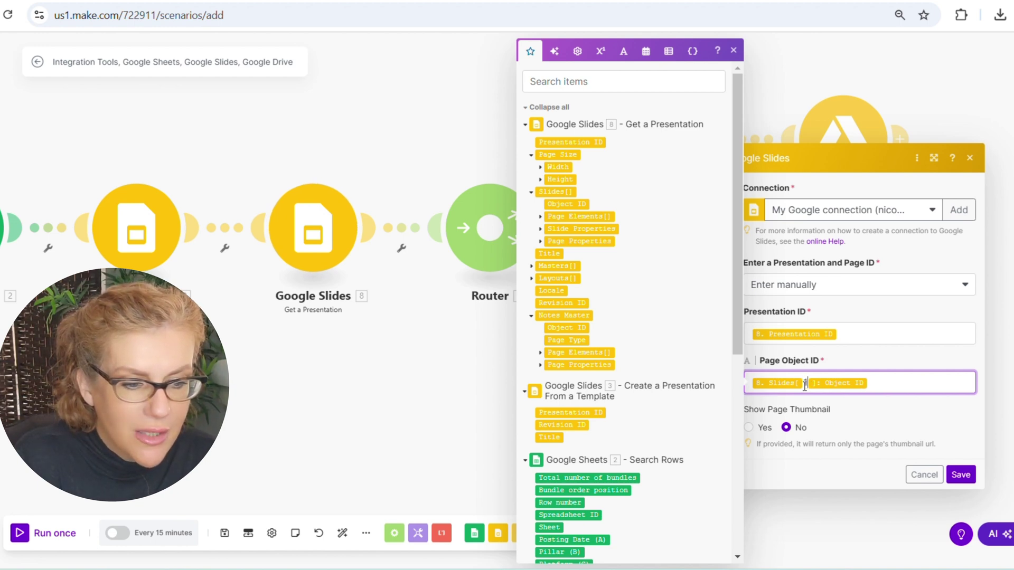
click(958, 475)
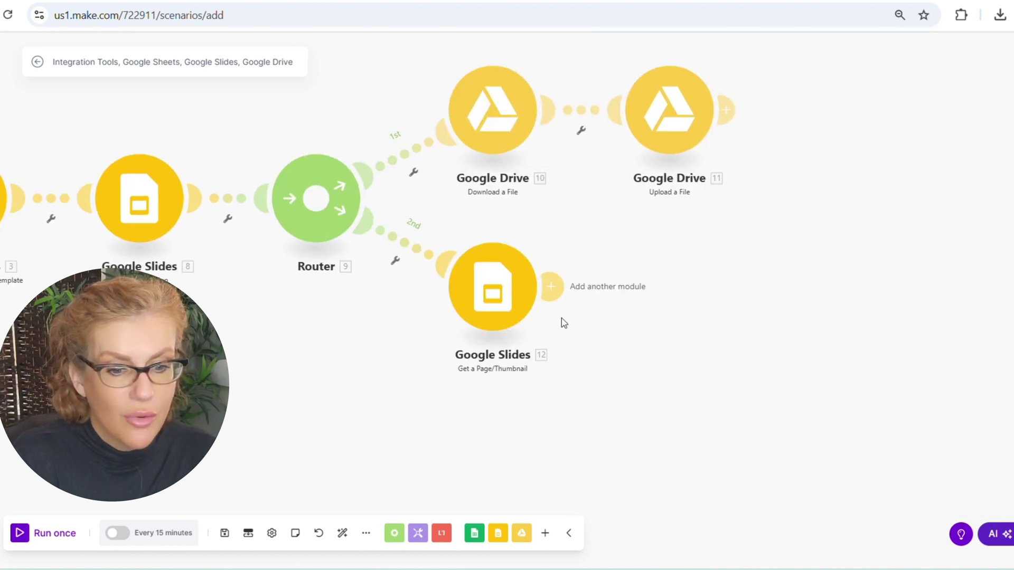
- Clone the Get a Page/Thumbnail module five times, attaching each copy after the previous one on the router's second route
right_click(511, 296)
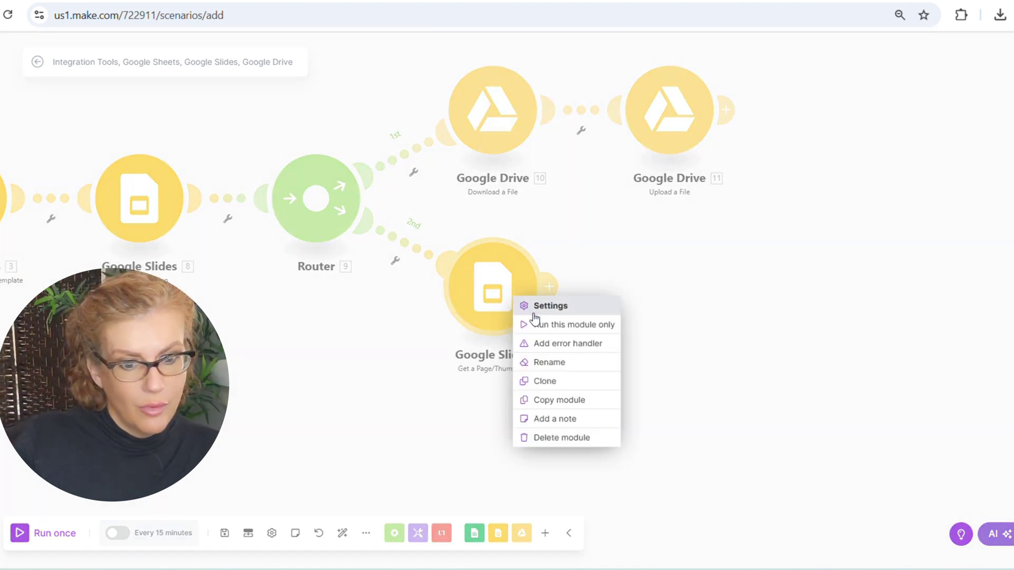
click(549, 381)
click(549, 339)
right_click(558, 346)
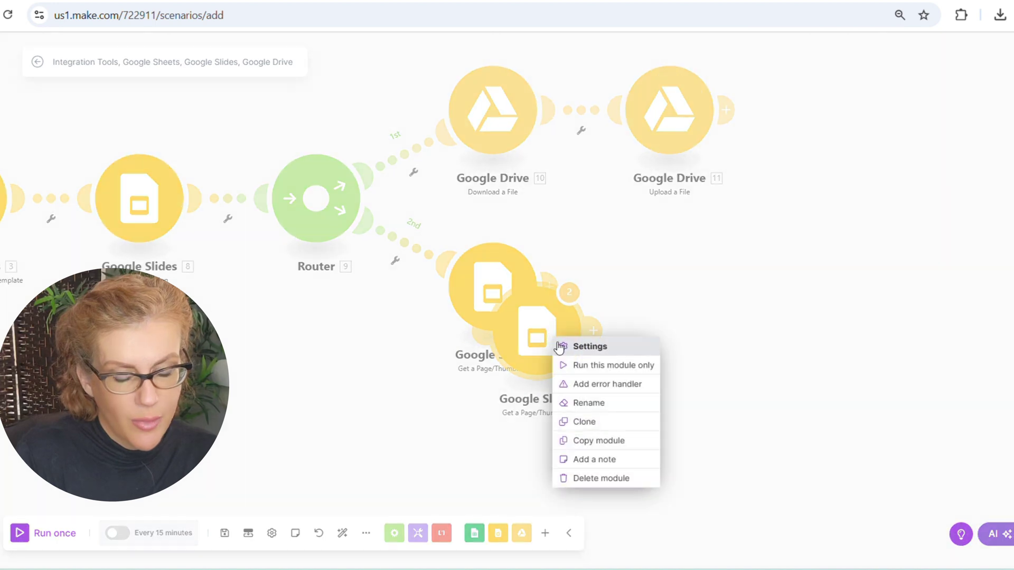
click(598, 420)
click(566, 352)
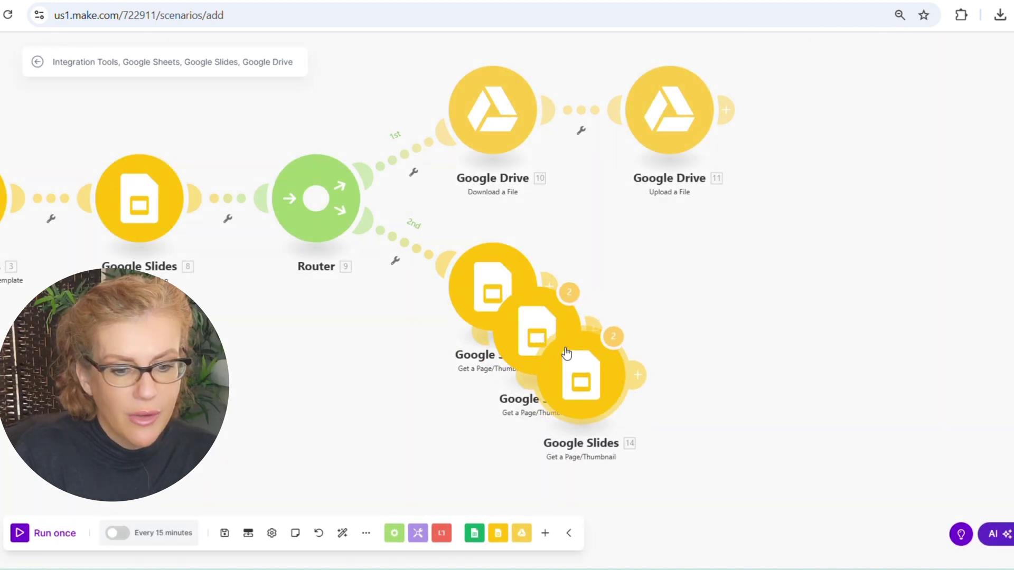
right_click(566, 352)
click(593, 434)
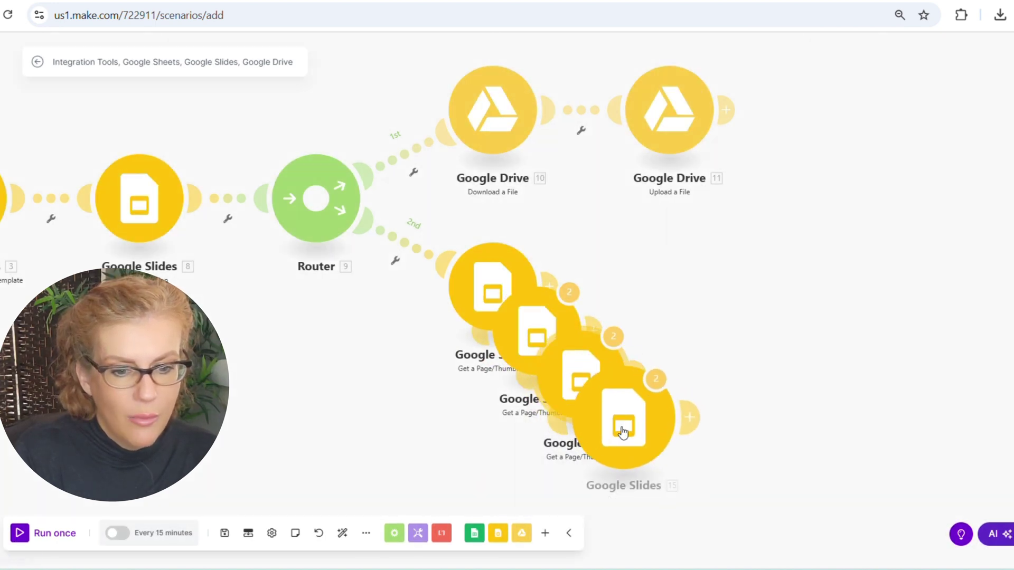
click(624, 430)
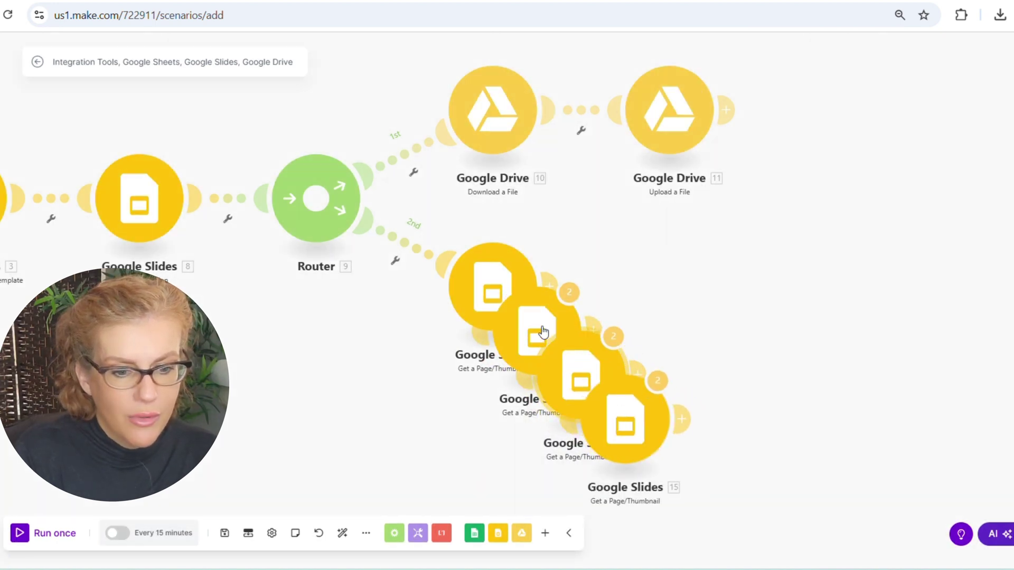
right_click(627, 411)
click(679, 491)
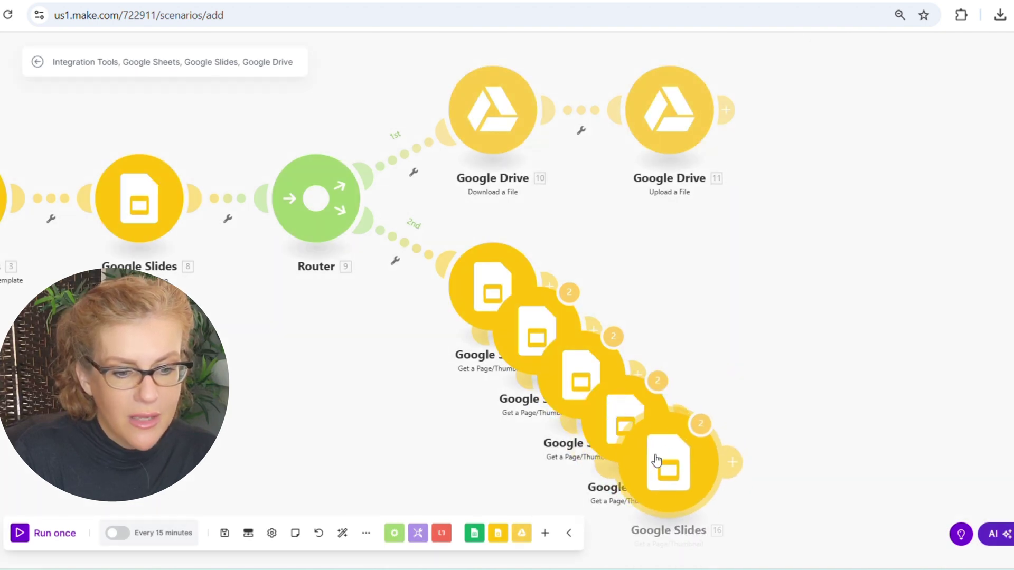
click(657, 459)
right_click(673, 417)
click(715, 497)
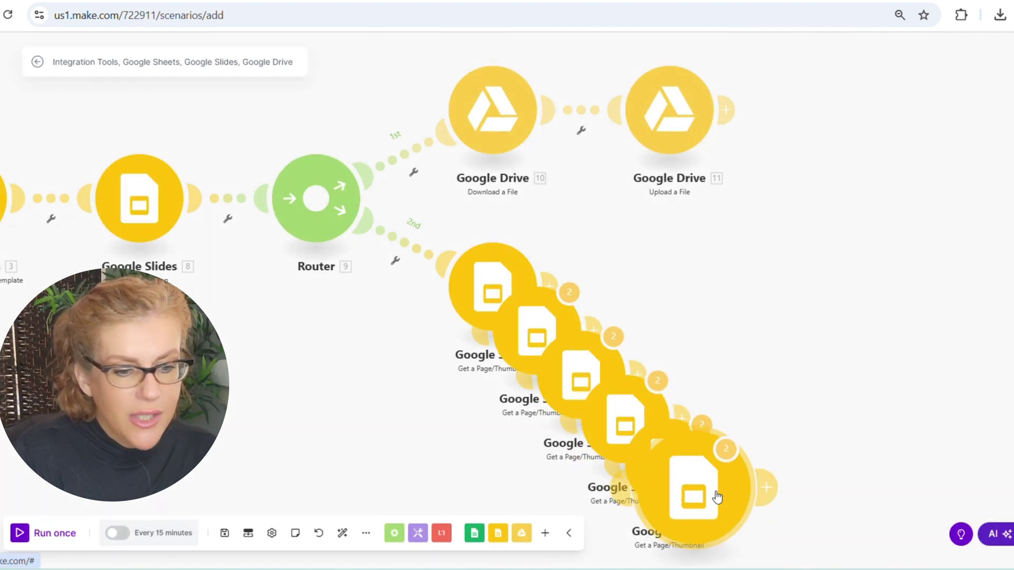
click(915, 433)
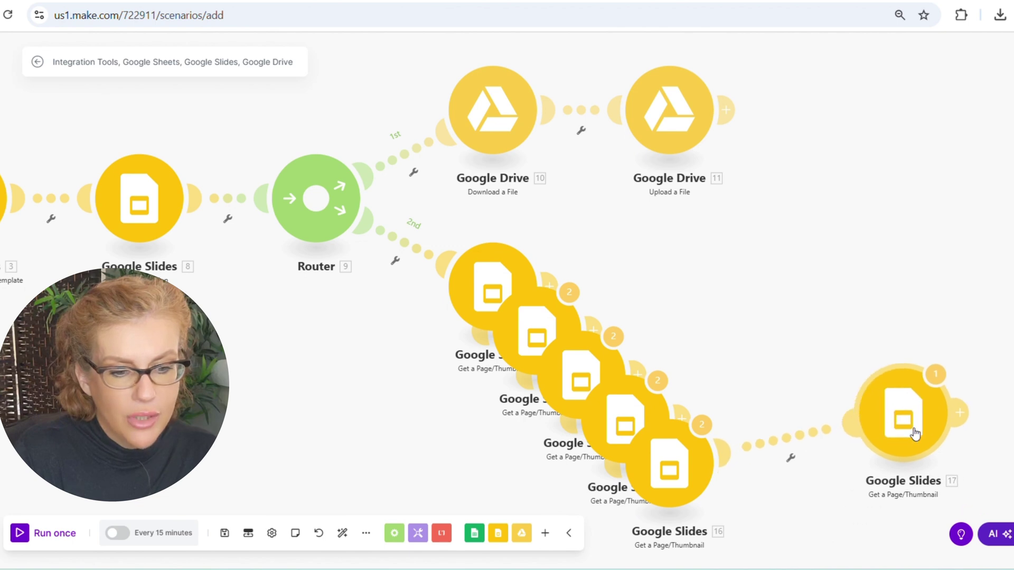
- Spread the overlapping Get a Page/Thumbnail copies apart and auto-align the whole scenario
drag(701, 475, 791, 422)
drag(652, 420, 746, 350)
drag(584, 378, 683, 307)
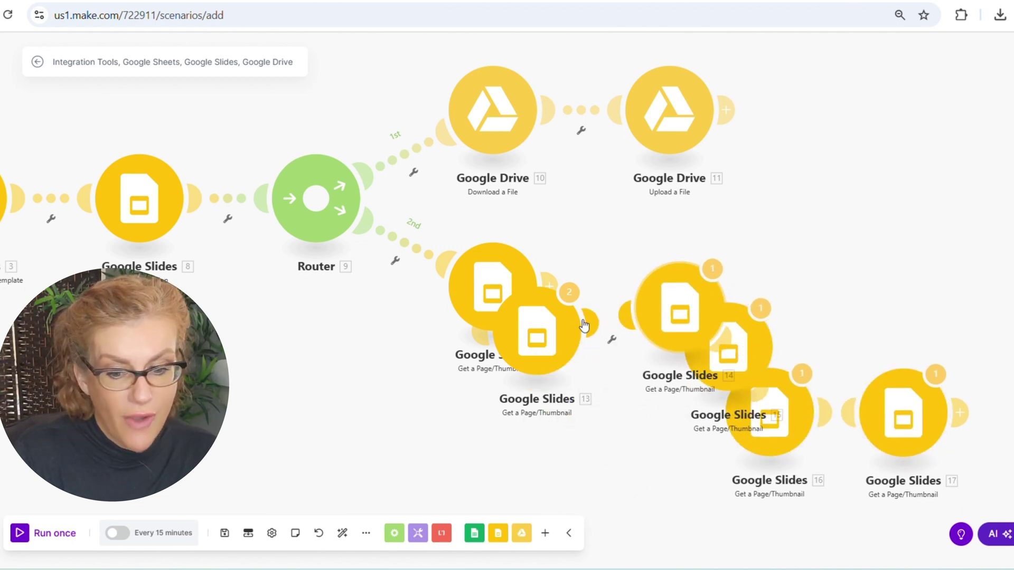
drag(584, 325, 681, 263)
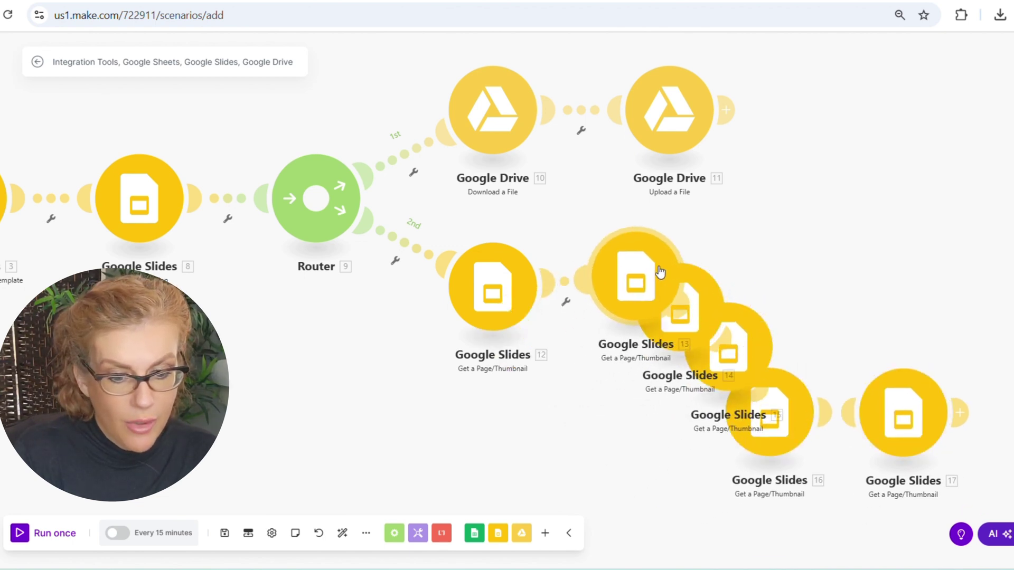
click(342, 534)
drag(728, 489, 659, 479)
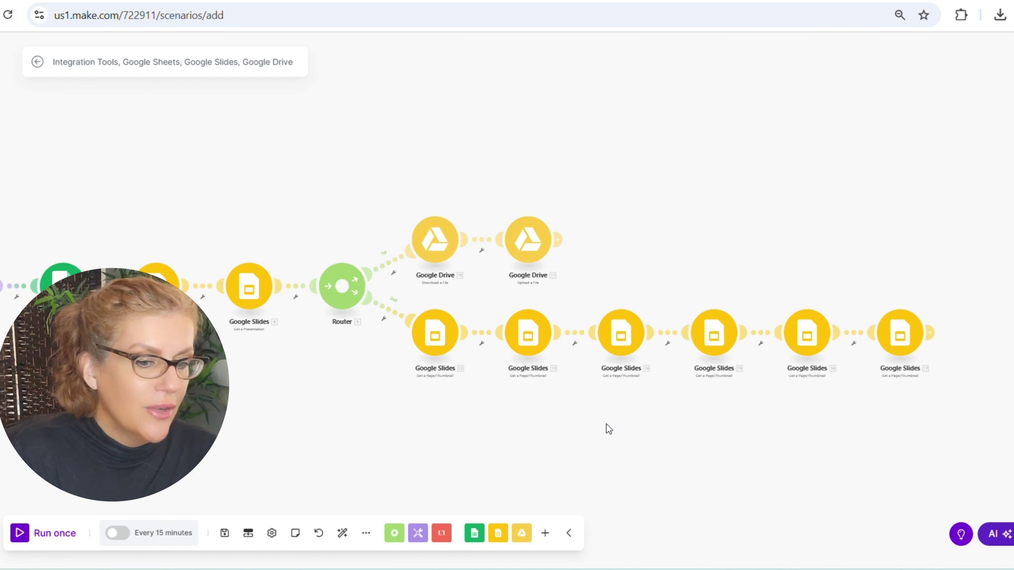
- Set the second Get a Page/Thumbnail module's slide index to 2, set Show Page Thumbnail to Yes and save
click(526, 341)
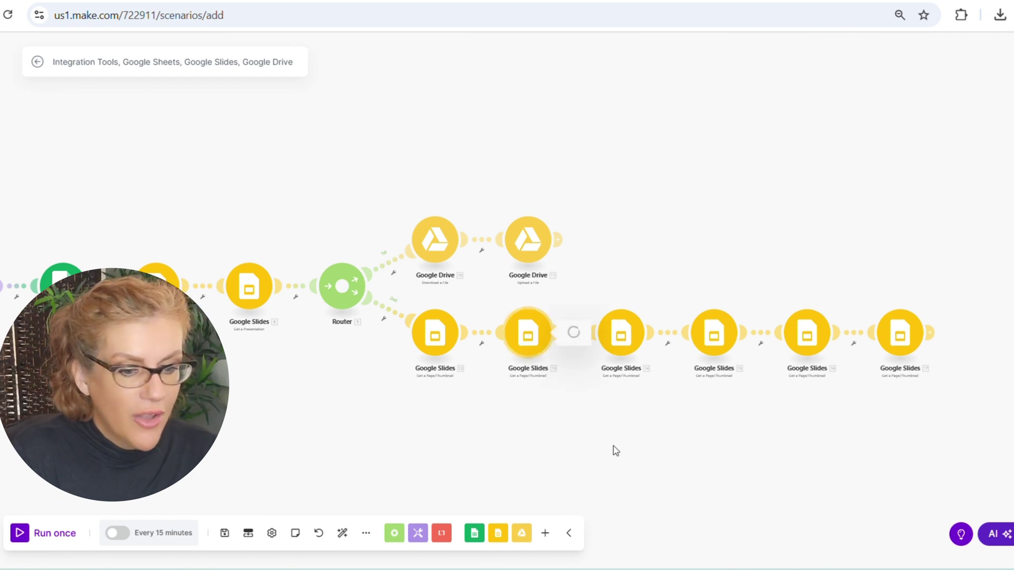
click(640, 400)
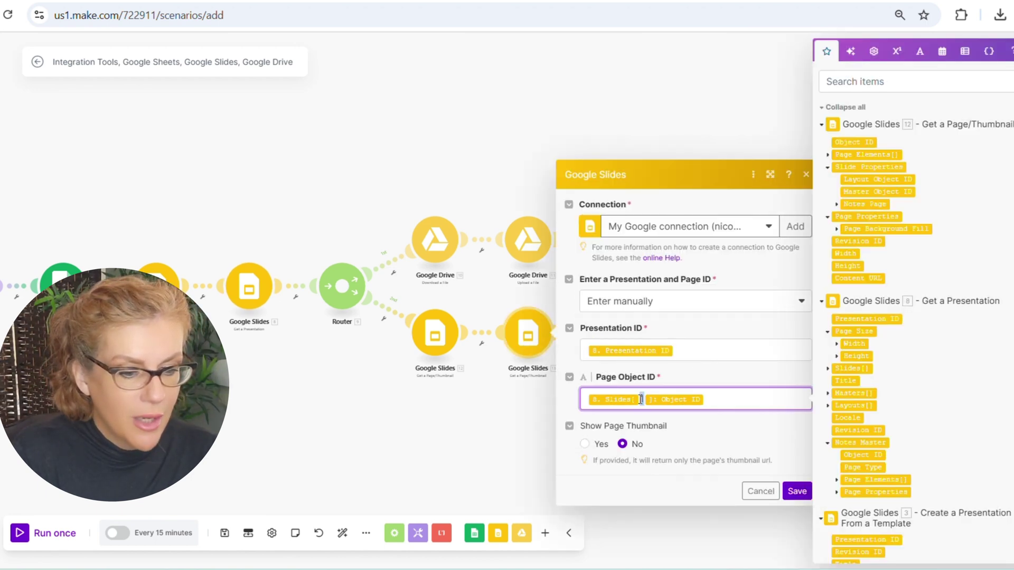
text(2)
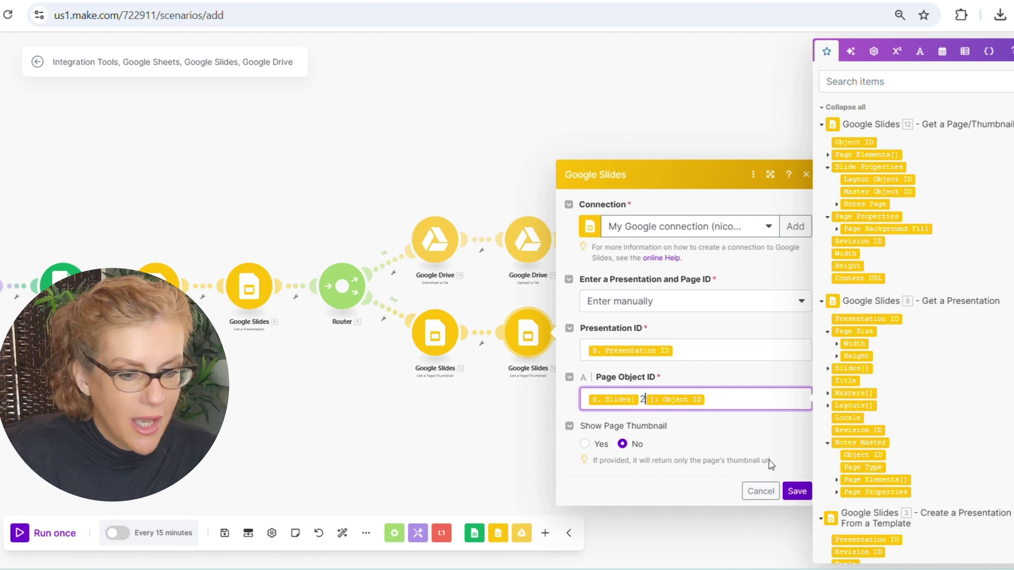
click(585, 444)
click(799, 495)
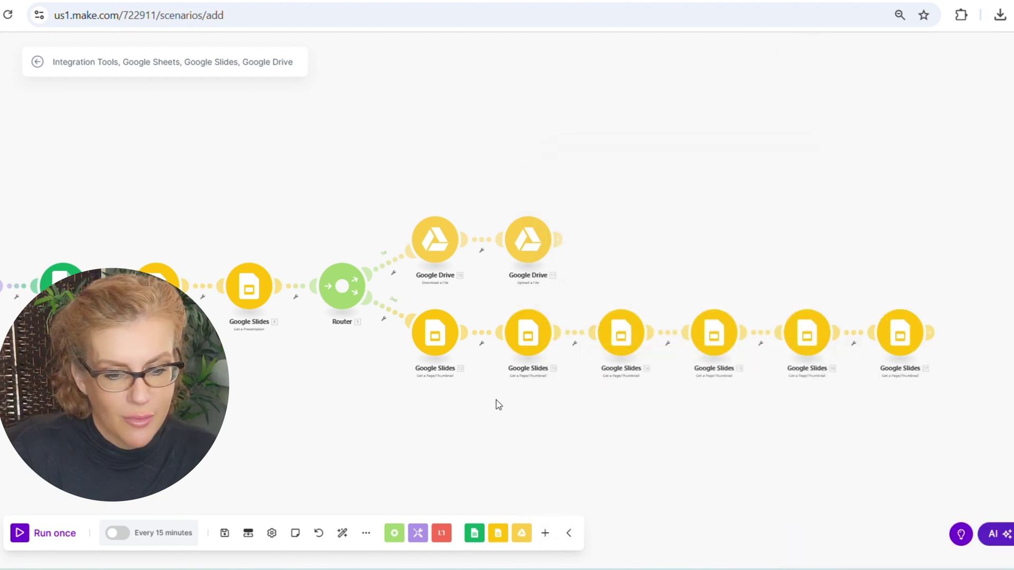
- Set Show Page Thumbnail to Yes in the first Get a Page/Thumbnail module and save it
click(436, 341)
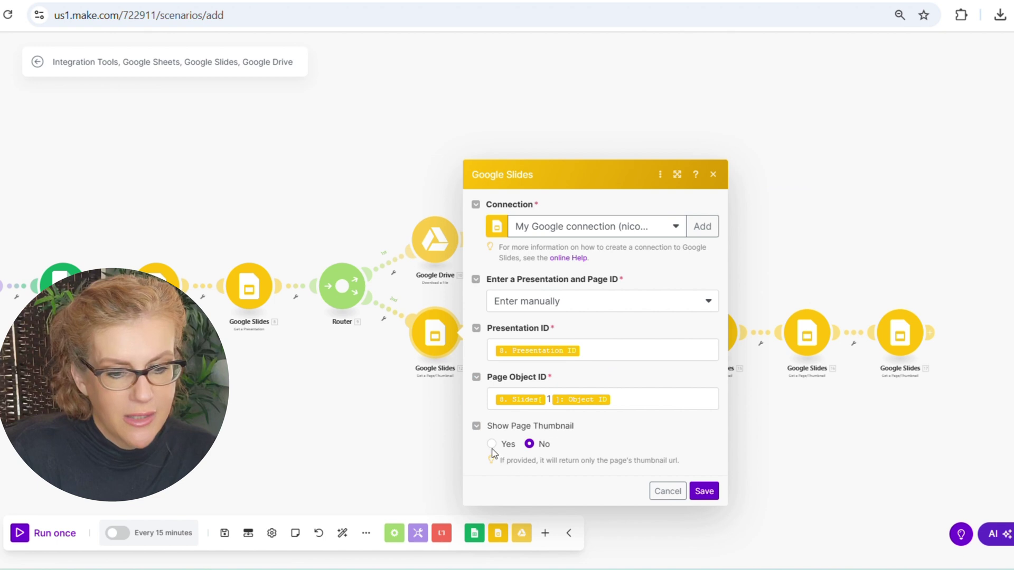
click(492, 445)
click(705, 493)
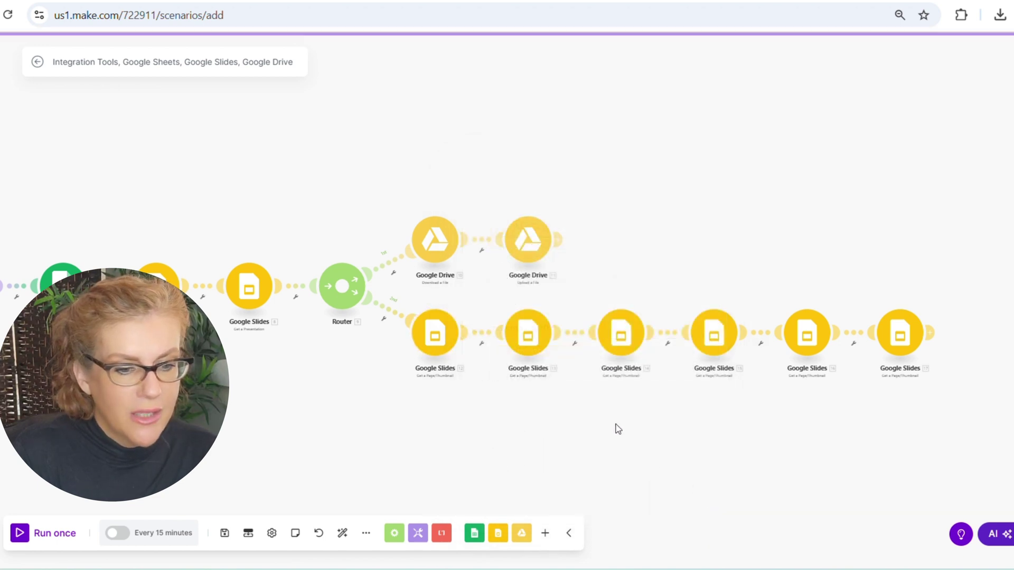
- Set the third Get a Page/Thumbnail module to show the page thumbnail, use slide index 3 and save
click(623, 344)
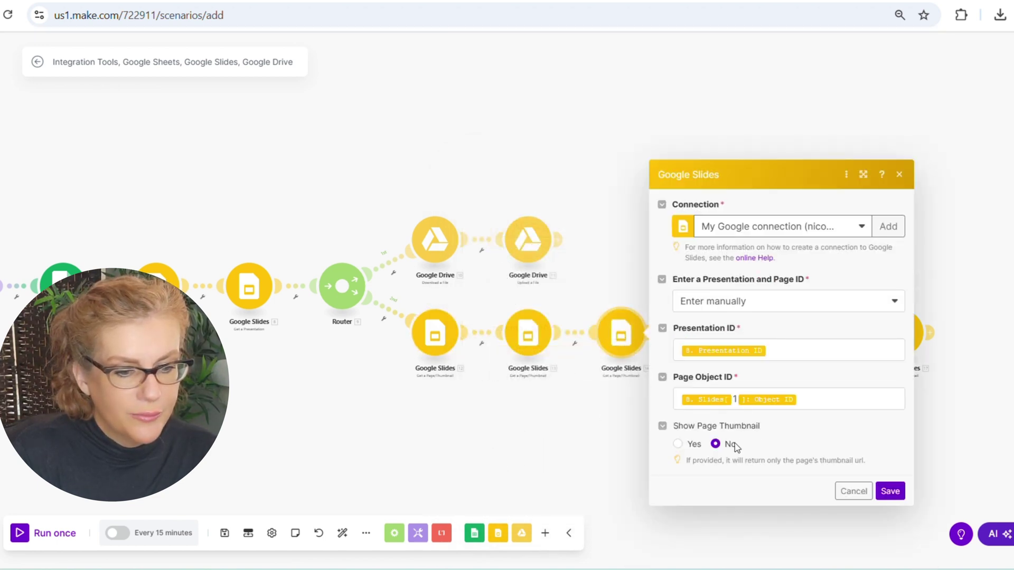
click(677, 443)
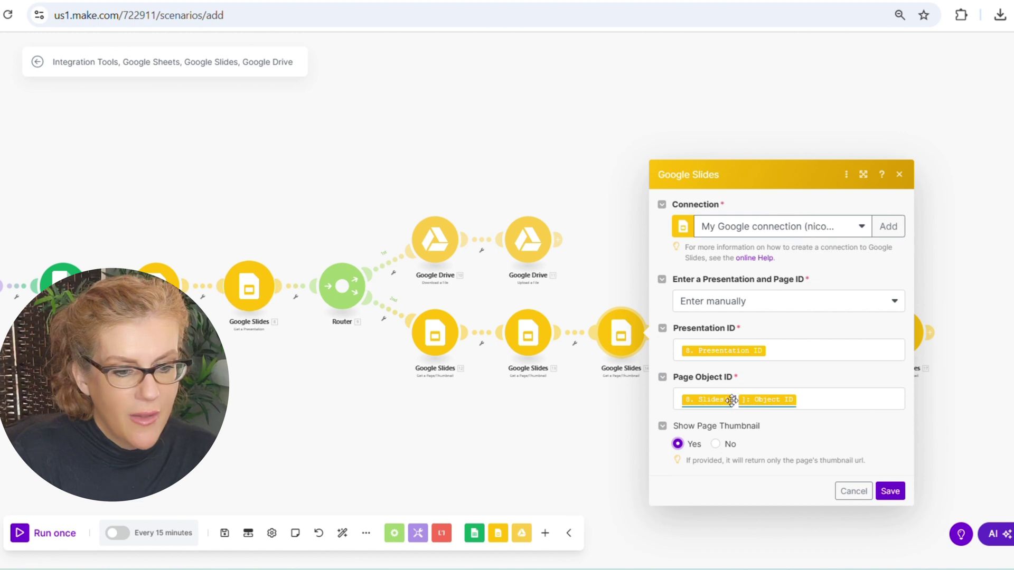
click(733, 400)
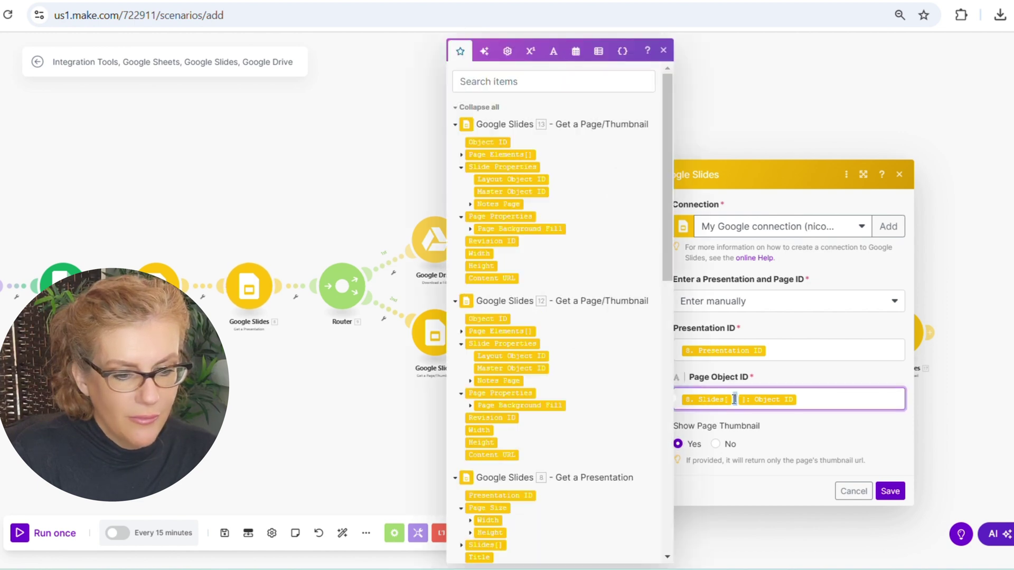
text(3)
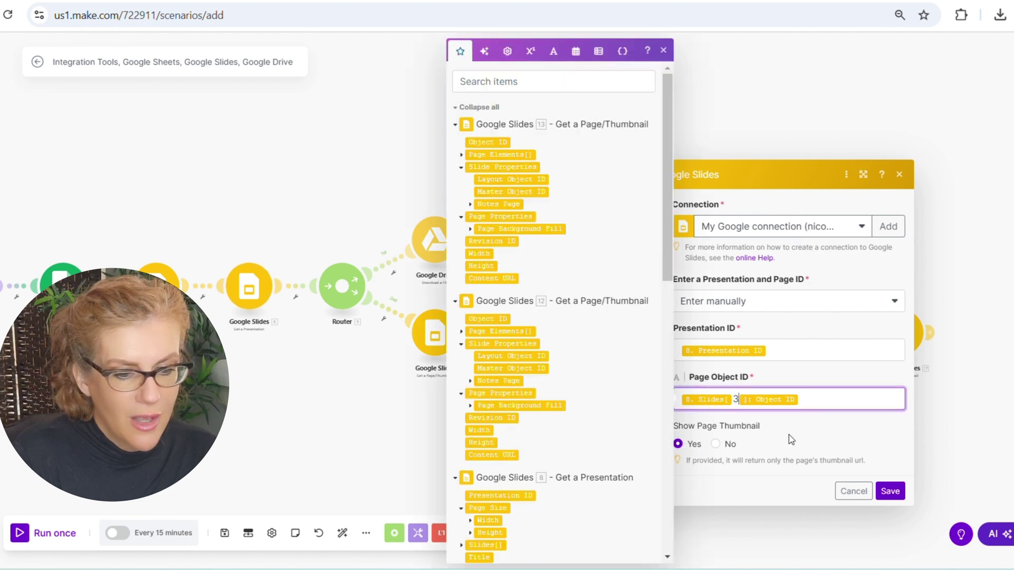
click(890, 490)
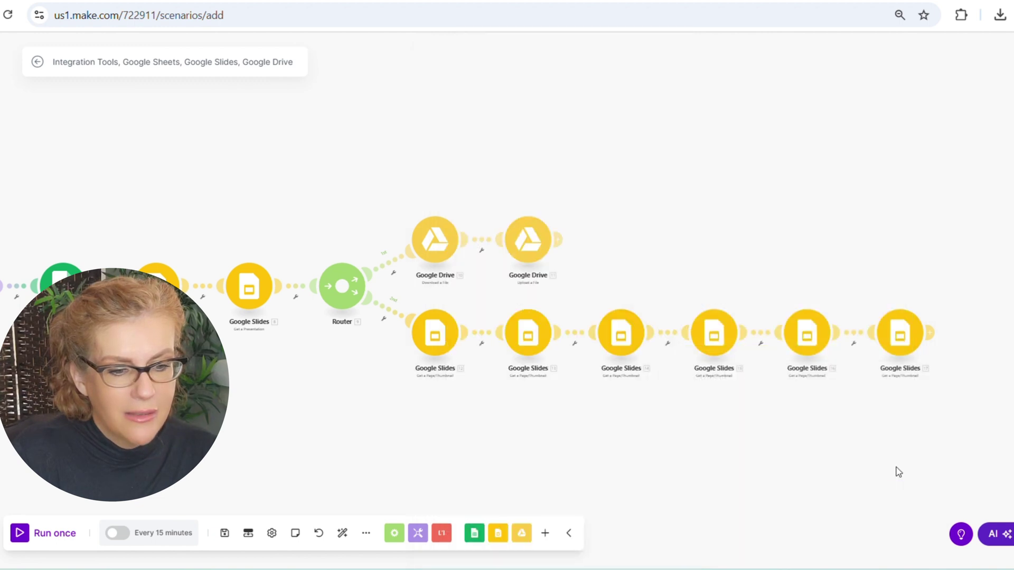
- Set the fourth Get a Page/Thumbnail module's slide index to 4, set Show Page Thumbnail to Yes and save
click(711, 337)
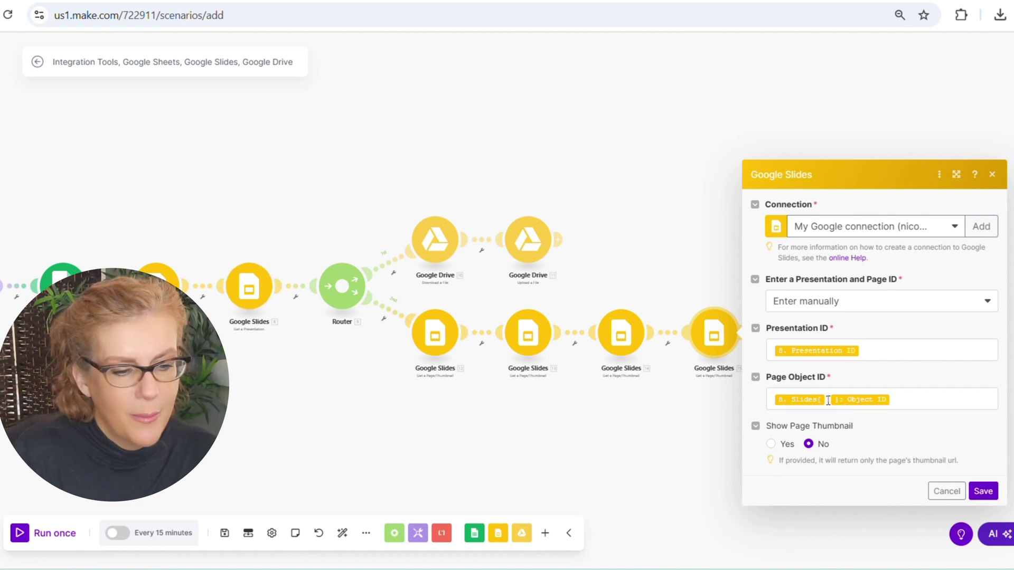
click(827, 400)
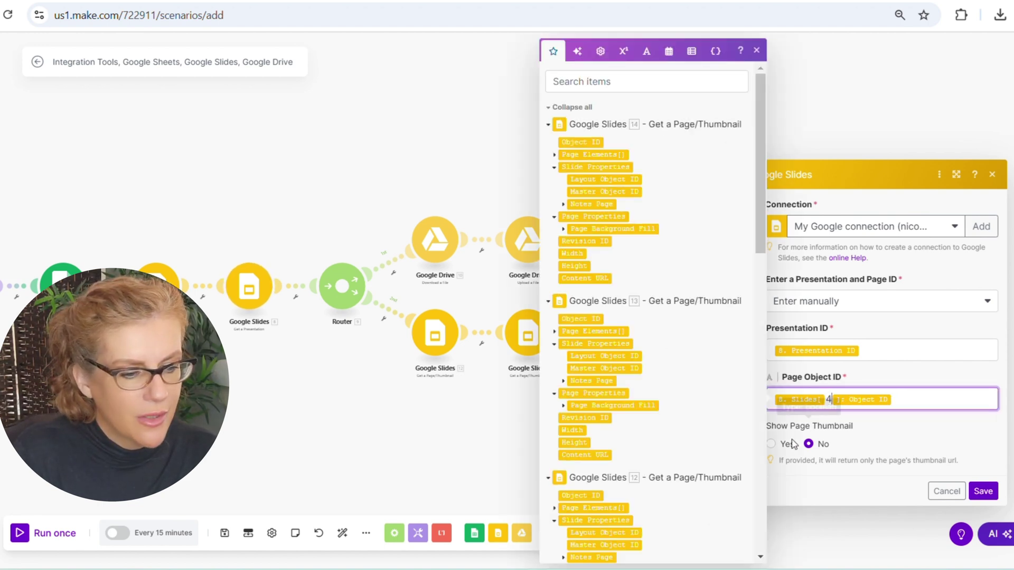
click(771, 444)
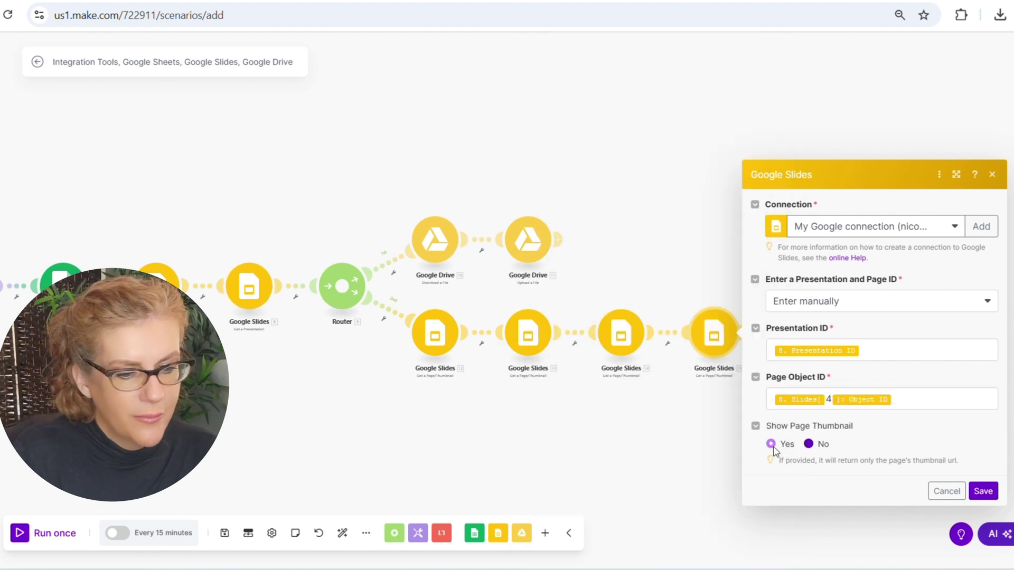
click(978, 492)
- Set the fifth Get a Page/Thumbnail module's slide index to 5, set Show Page Thumbnail to Yes and save
click(810, 334)
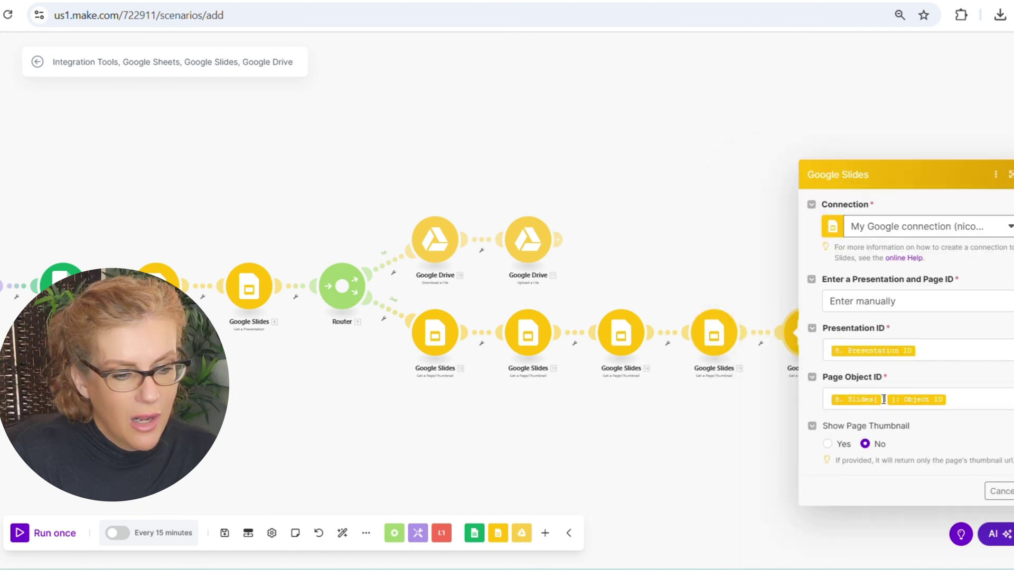
click(883, 400)
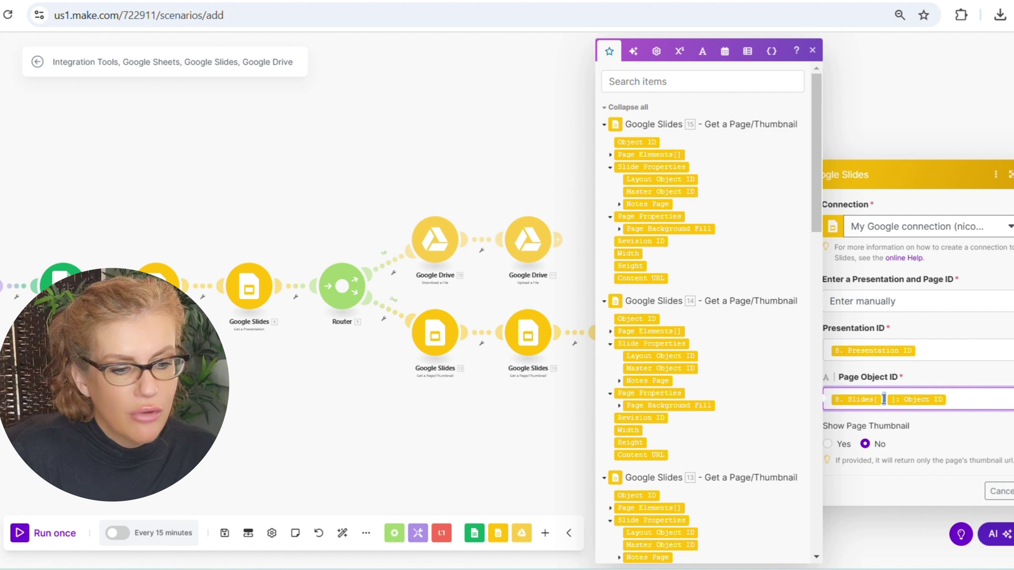
click(841, 446)
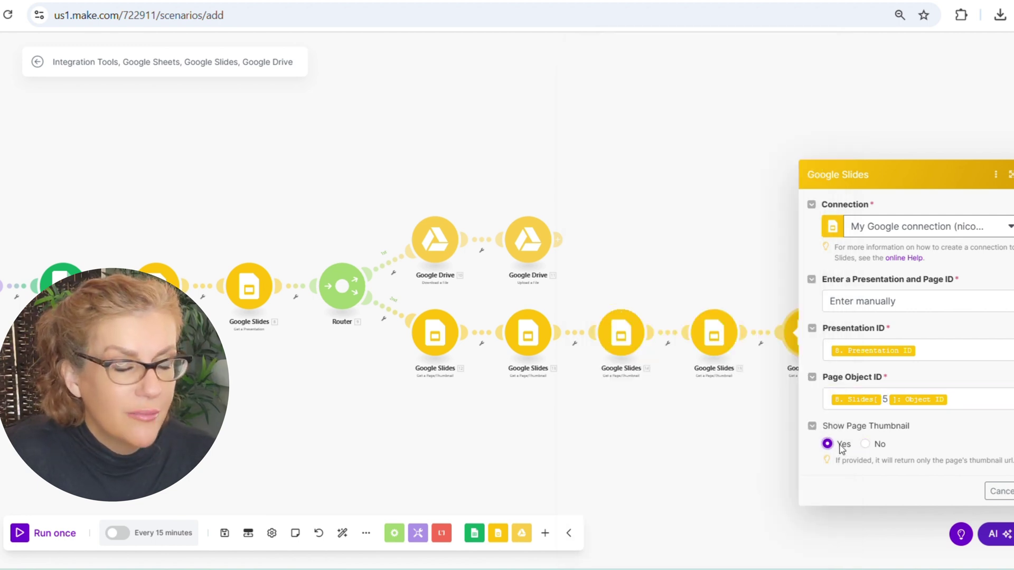
click(1010, 491)
- Set the sixth Get a Page/Thumbnail module's slide index to 6, set Show Page Thumbnail to Yes and save
drag(948, 450, 827, 432)
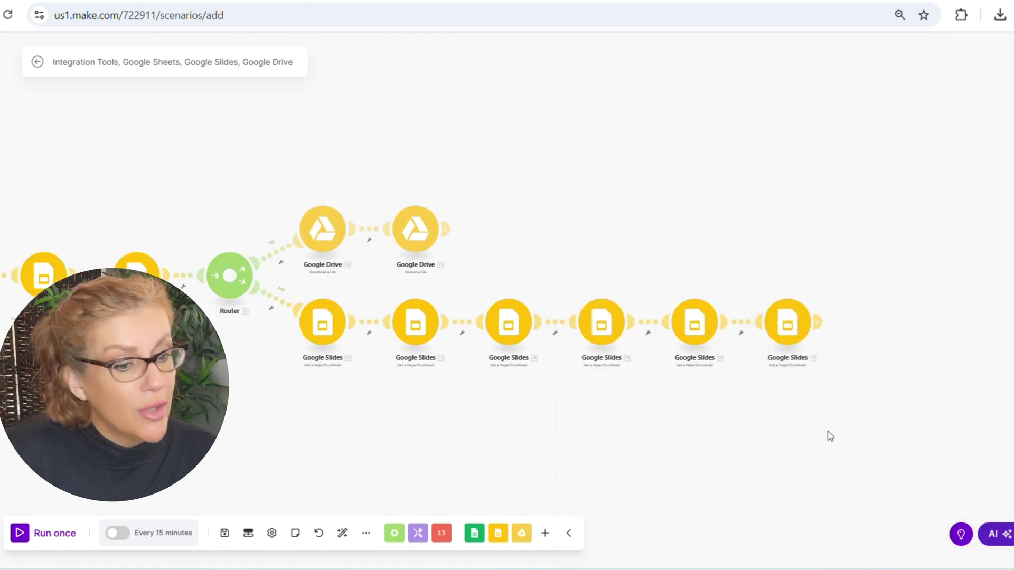
click(790, 332)
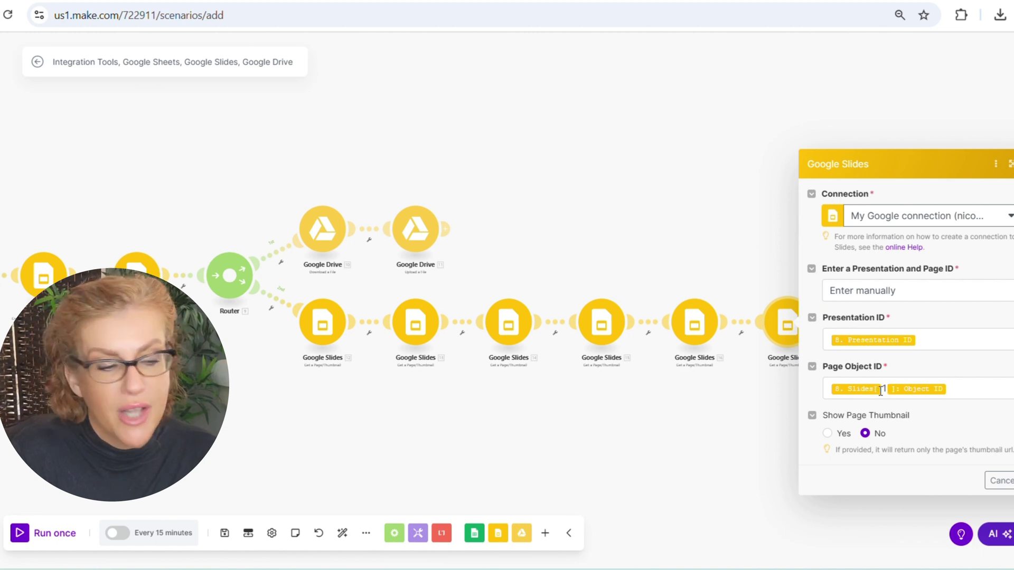
click(882, 389)
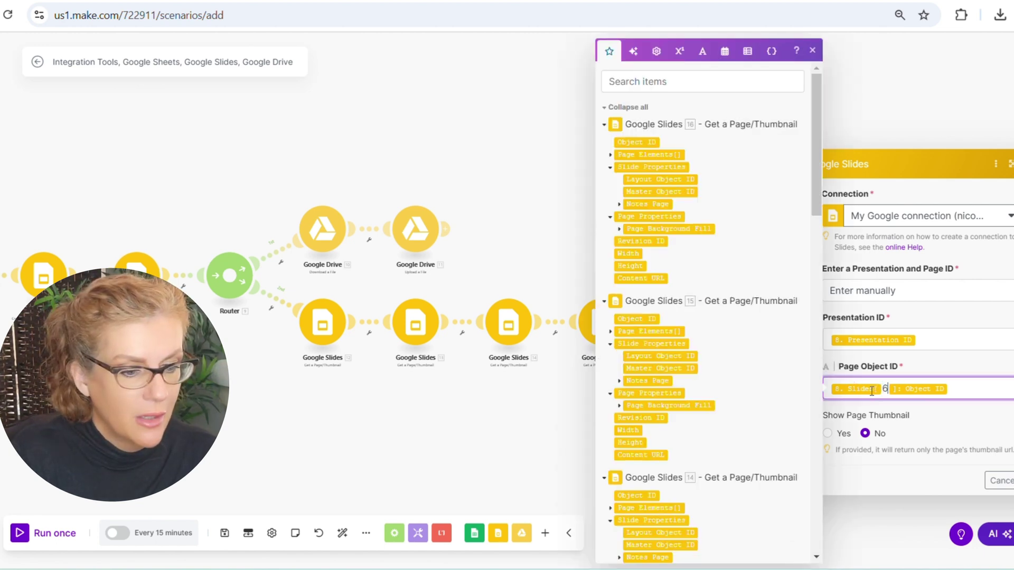
click(827, 434)
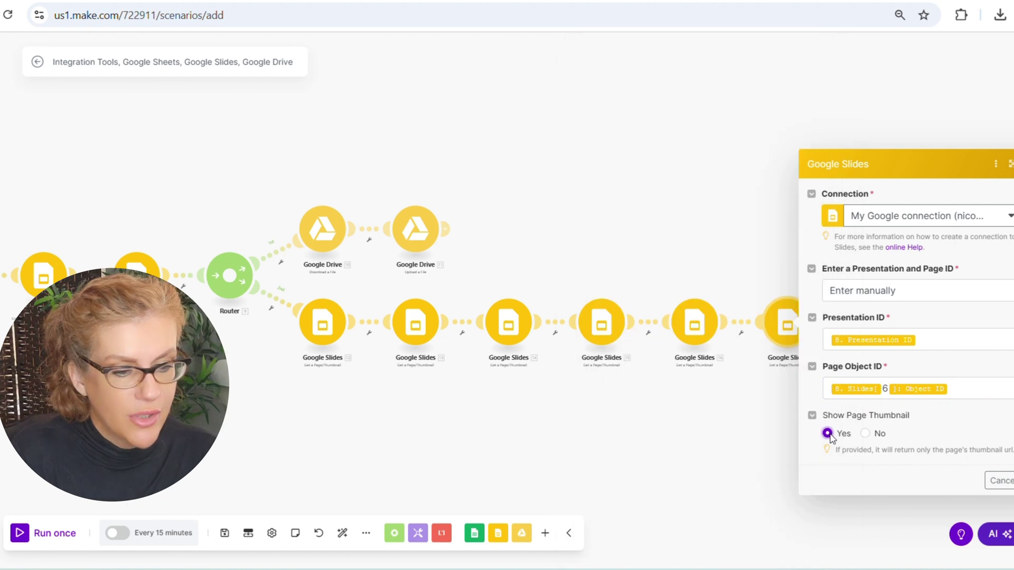
click(1013, 481)
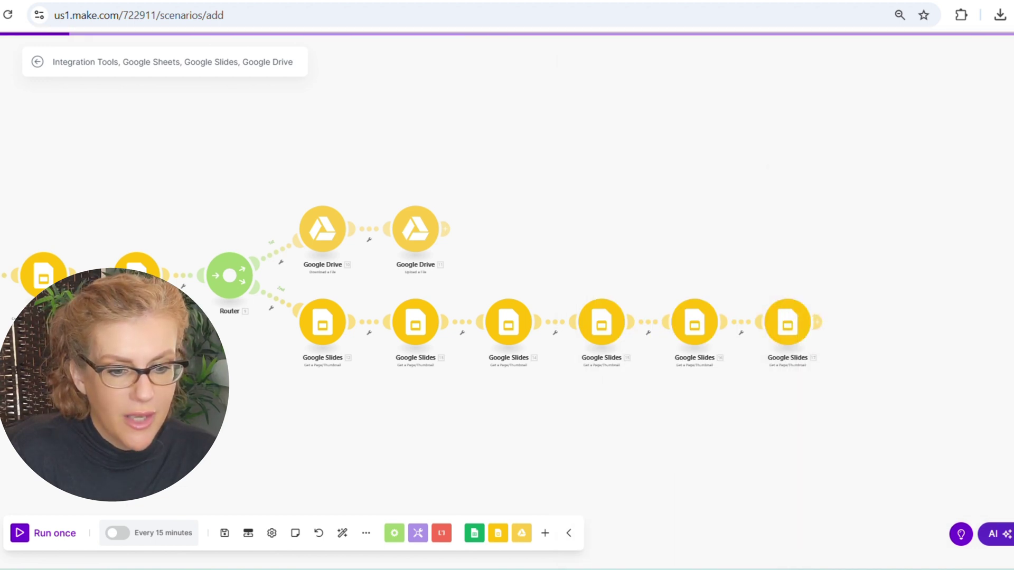
- Add an Instagram for Business (Facebook login) Create a carousel post module after the sixth Get a Page/Thumbnail module
drag(675, 418, 759, 418)
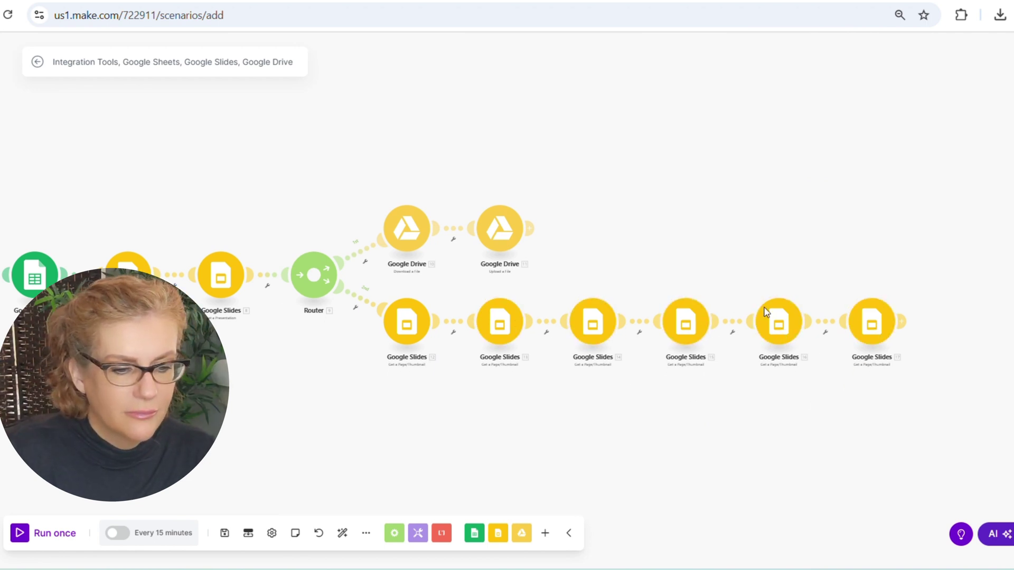
click(901, 322)
click(727, 324)
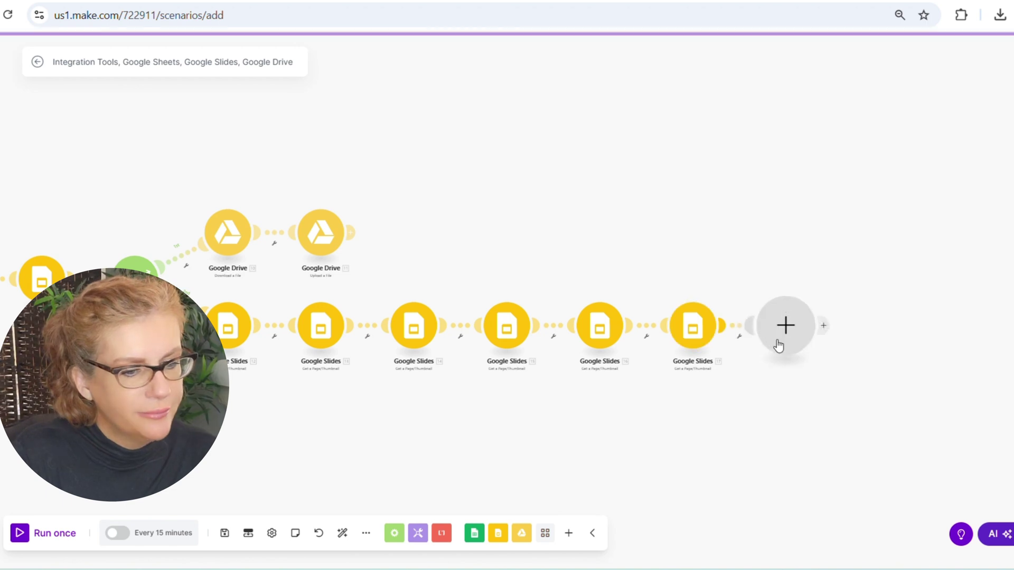
click(851, 331)
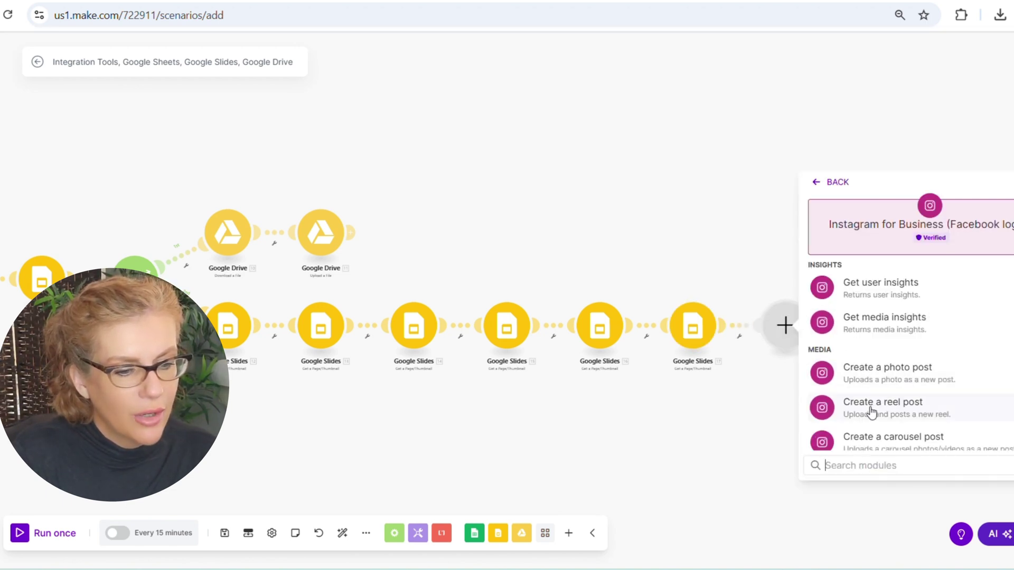
scroll(870, 401, down, 2)
click(867, 376)
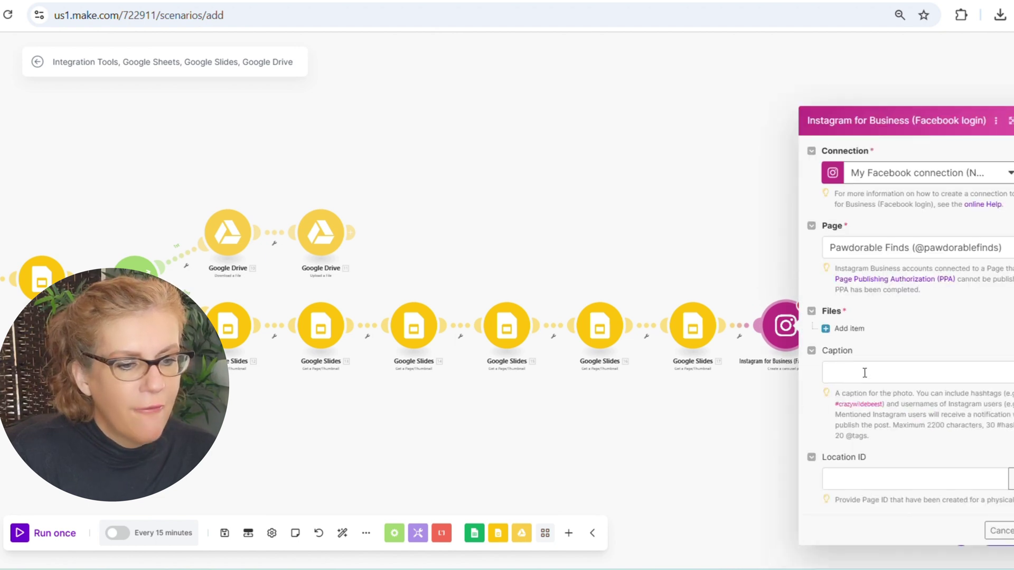
- Add a first file item to the carousel post with media type Image and map its Photo URL to module 12's Content URL
click(845, 329)
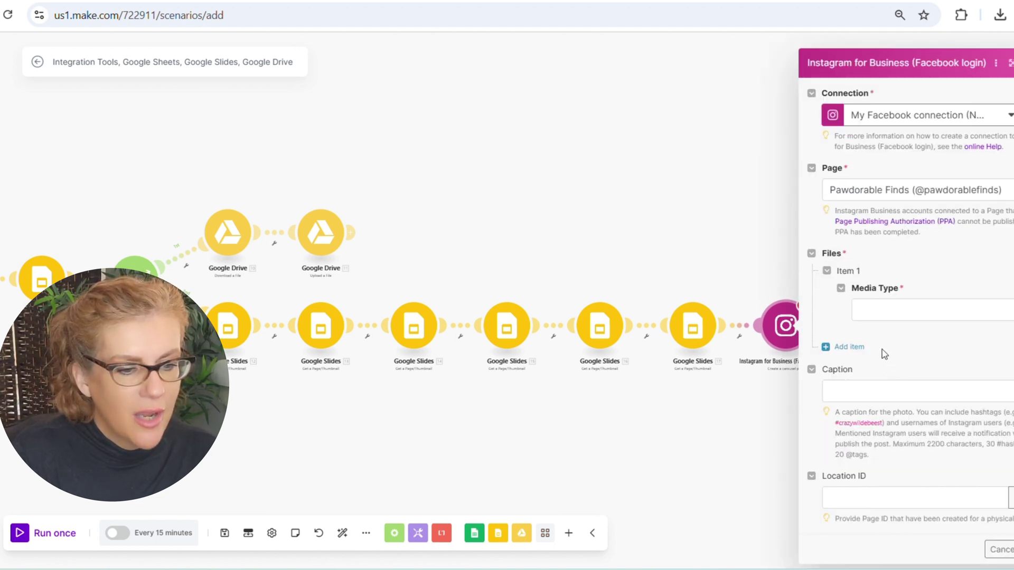
click(877, 314)
click(874, 337)
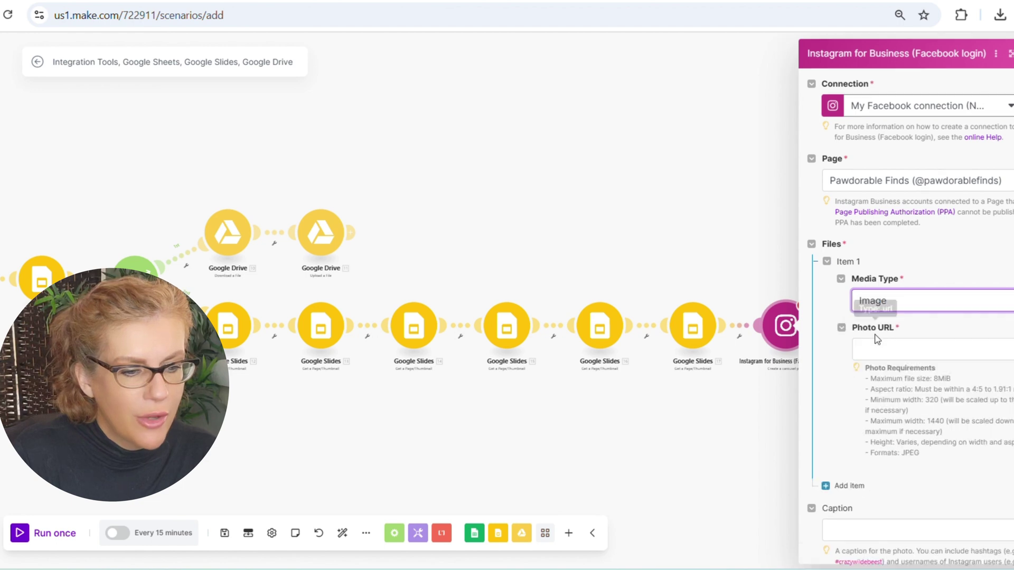
click(878, 350)
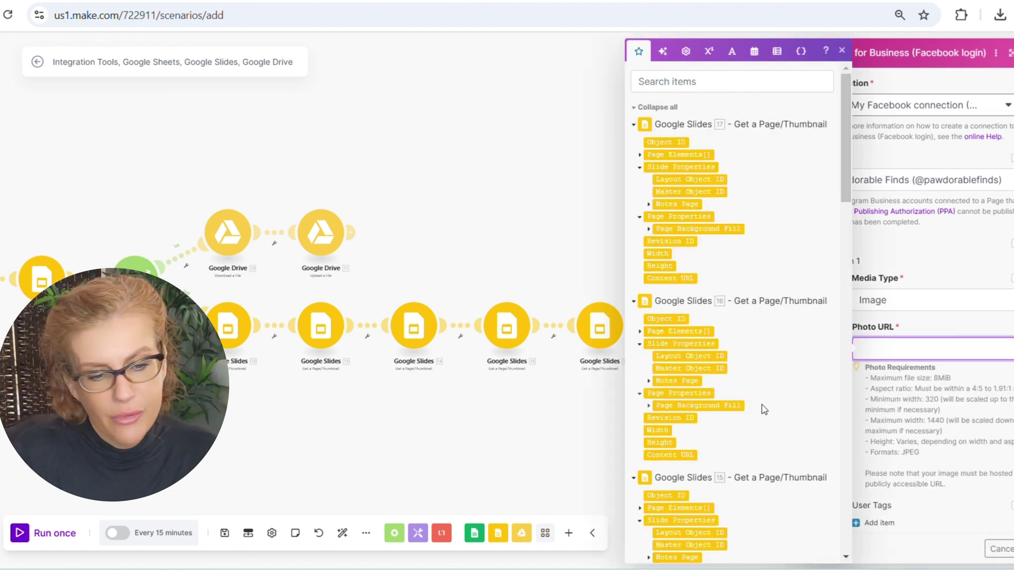
scroll(764, 410, down, 10)
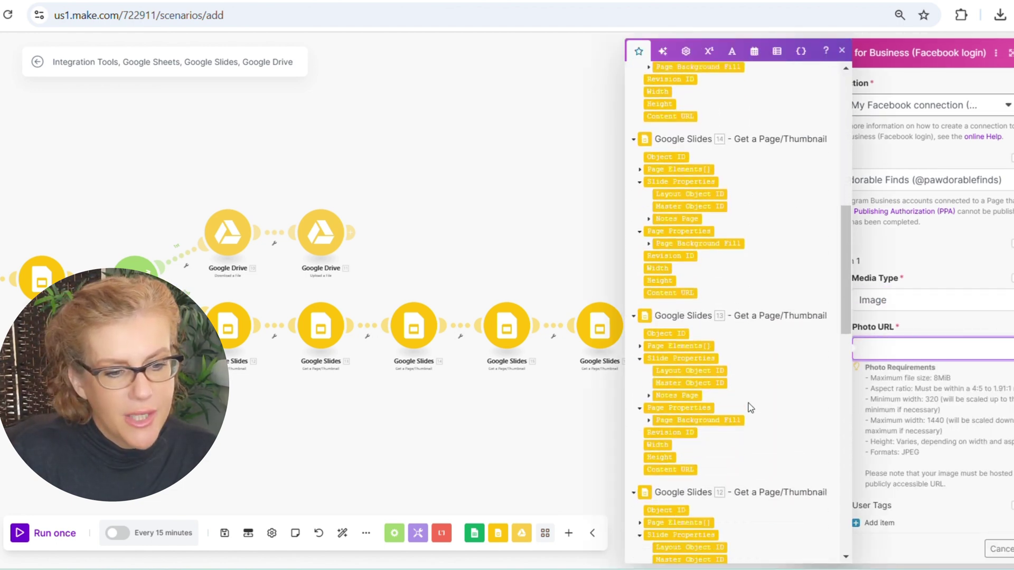
scroll(750, 407, down, 3)
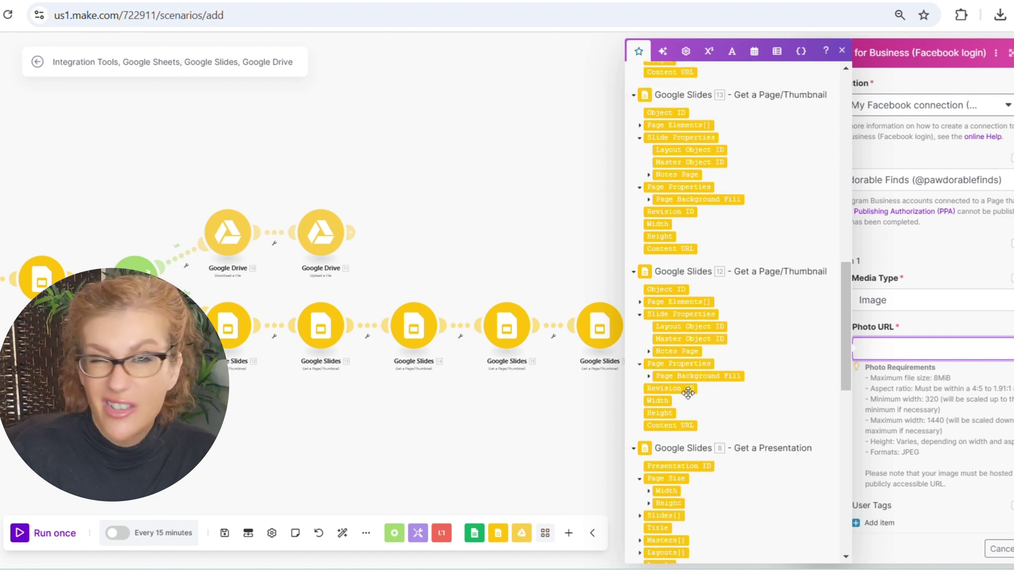
click(670, 426)
click(865, 431)
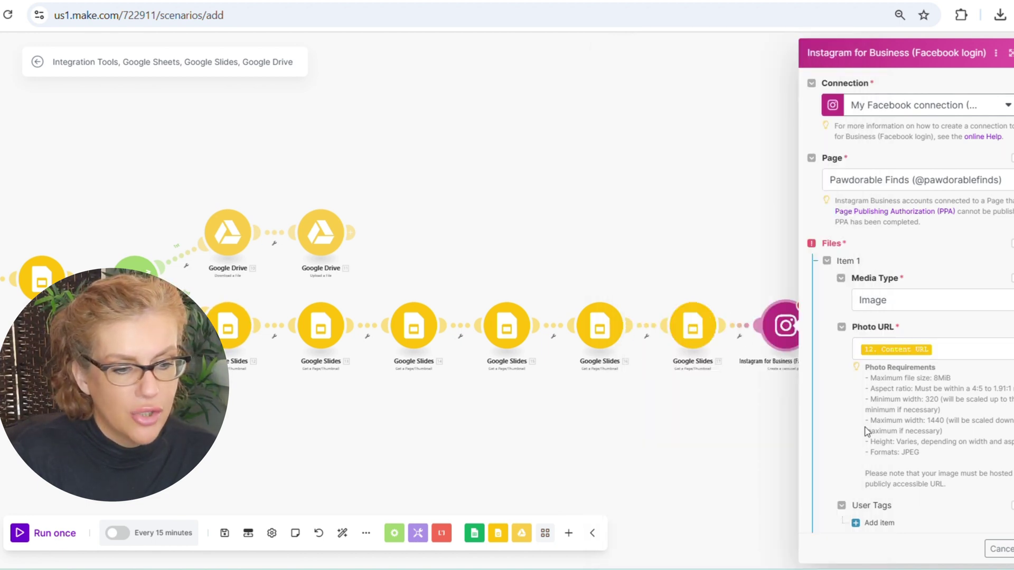
- Add a second Image file item to the carousel post and map its Photo URL to module 13's Content URL
scroll(862, 426, down, 5)
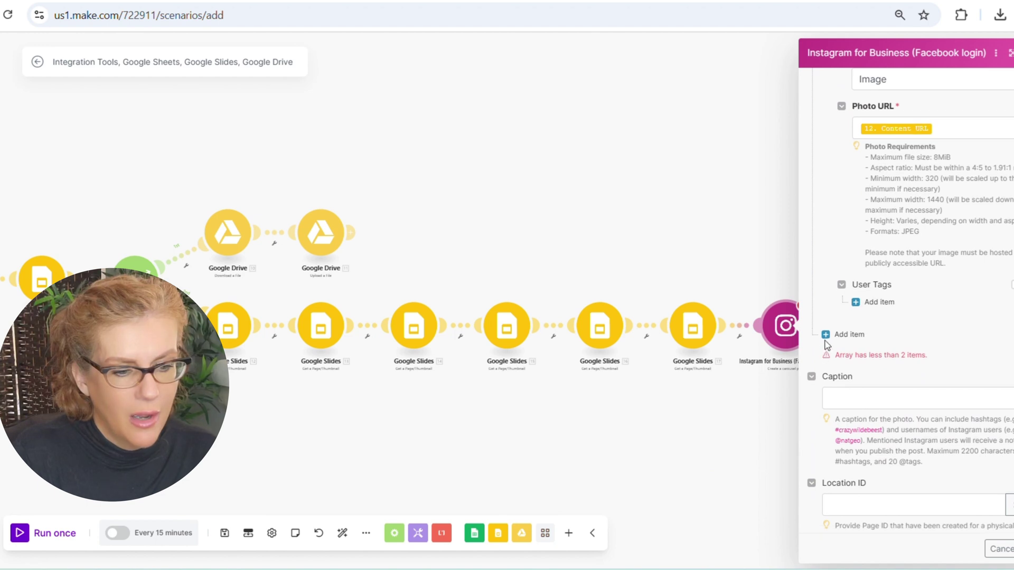
click(836, 349)
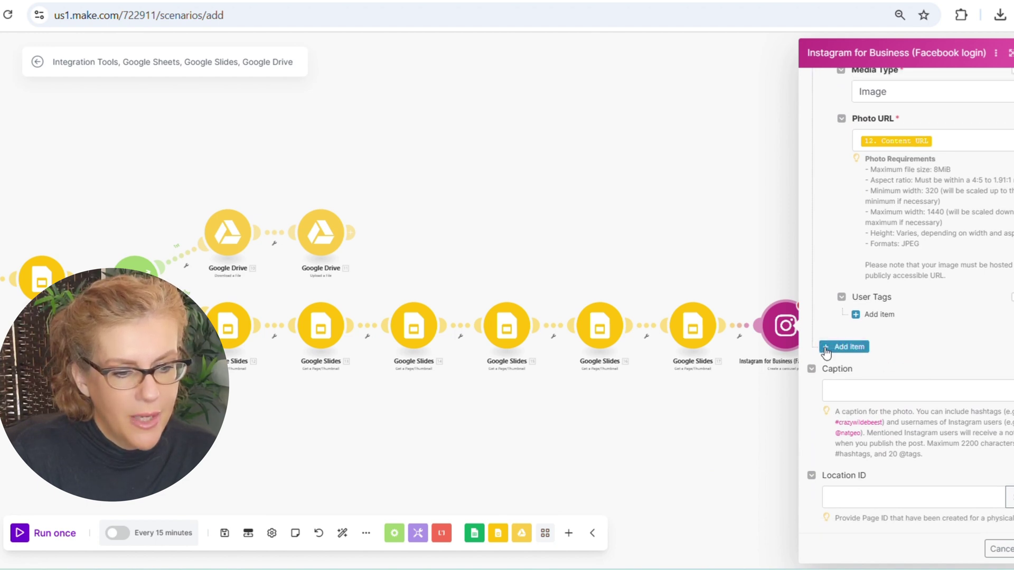
scroll(914, 357, down, 2)
click(909, 318)
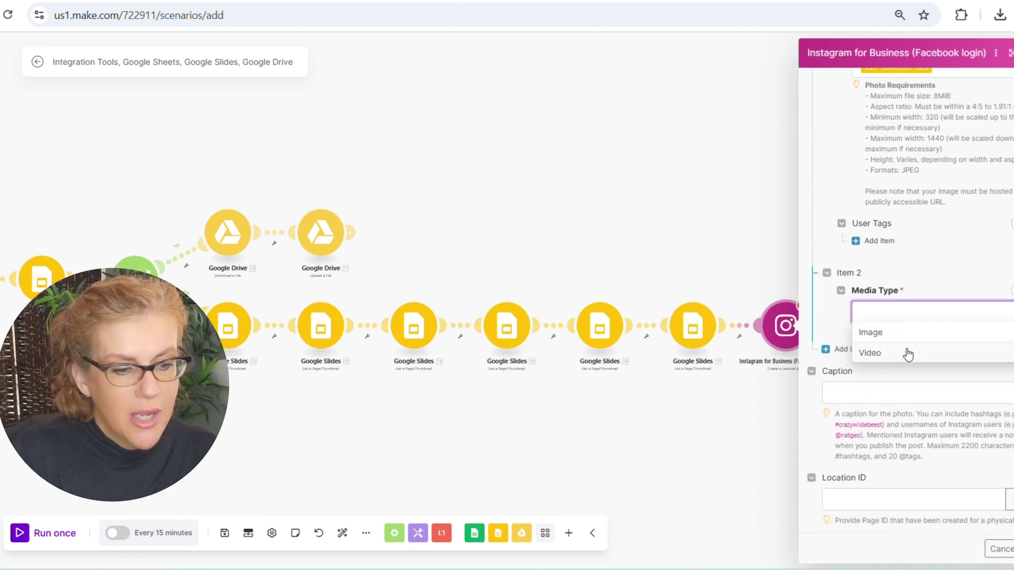
click(898, 334)
click(871, 364)
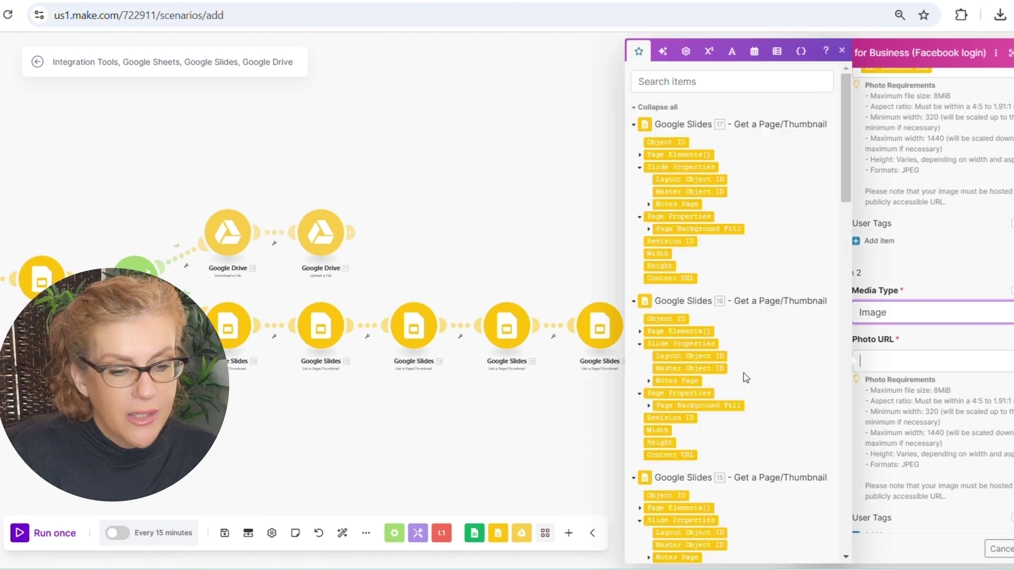
scroll(739, 404, down, 3)
scroll(743, 408, down, 5)
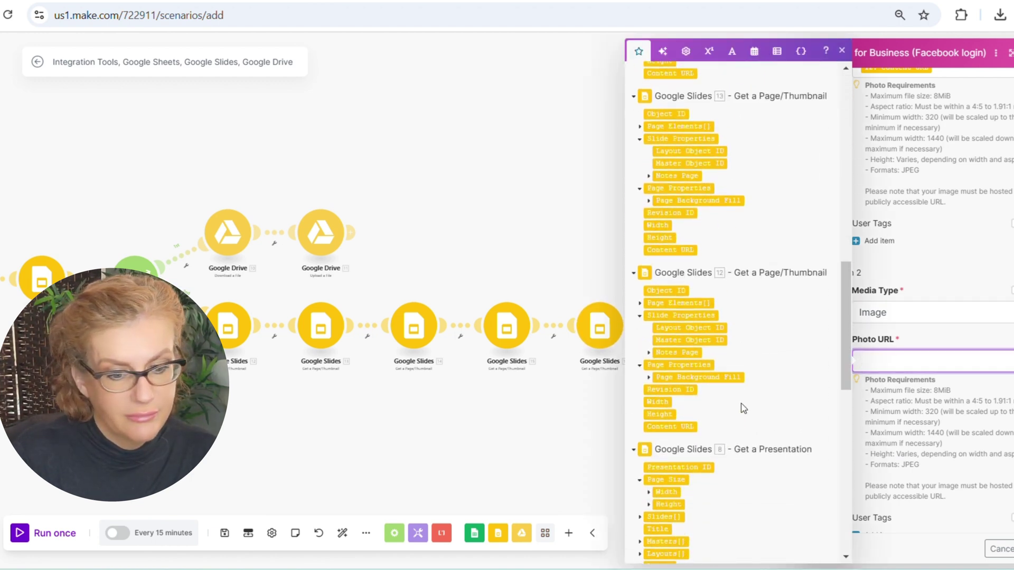
scroll(742, 407, up, 3)
click(684, 396)
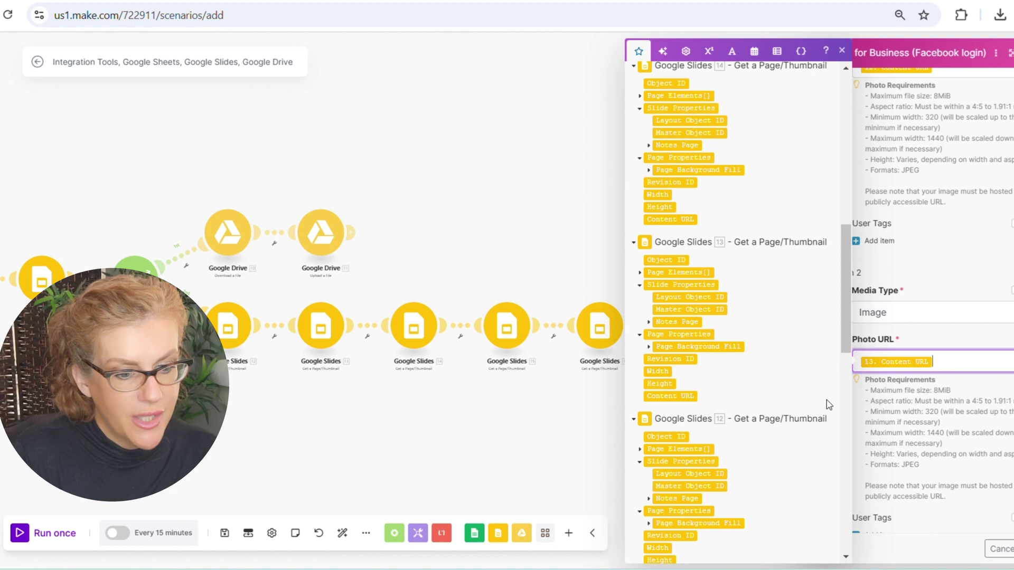
click(928, 402)
- Add a third Image file item to the carousel post and map its Photo URL to module 14's Content URL
scroll(894, 410, down, 3)
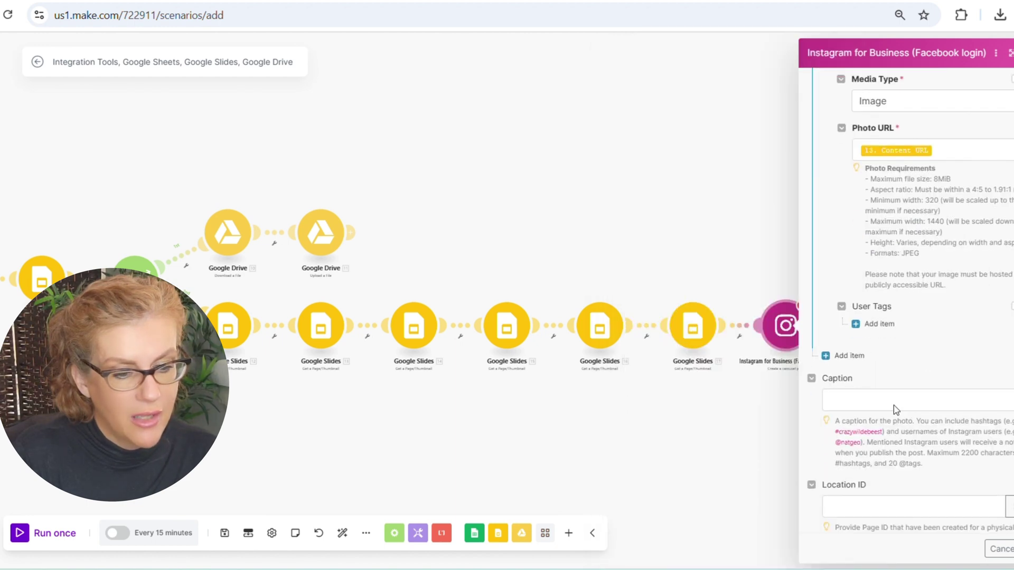
click(843, 347)
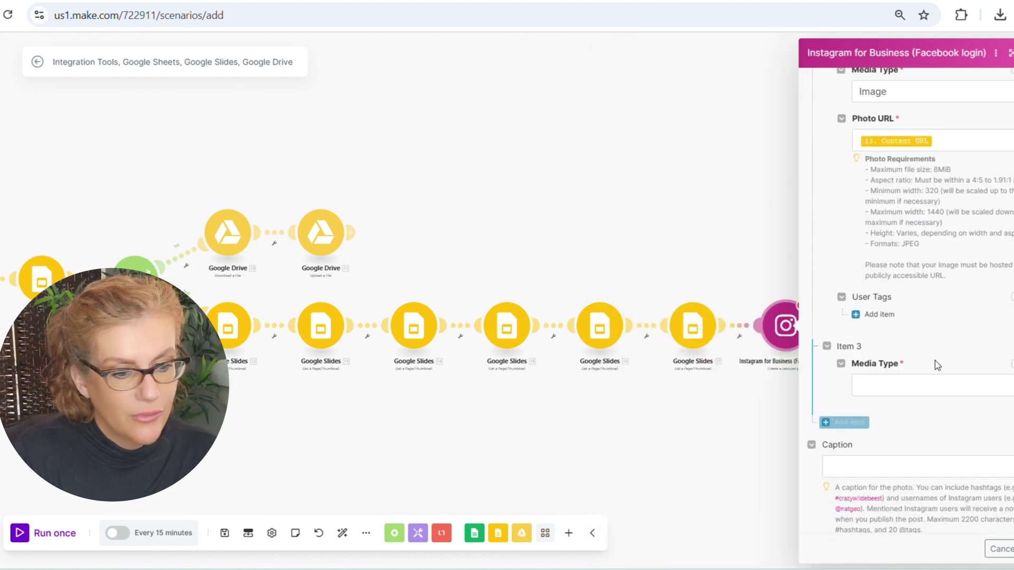
click(913, 387)
click(894, 408)
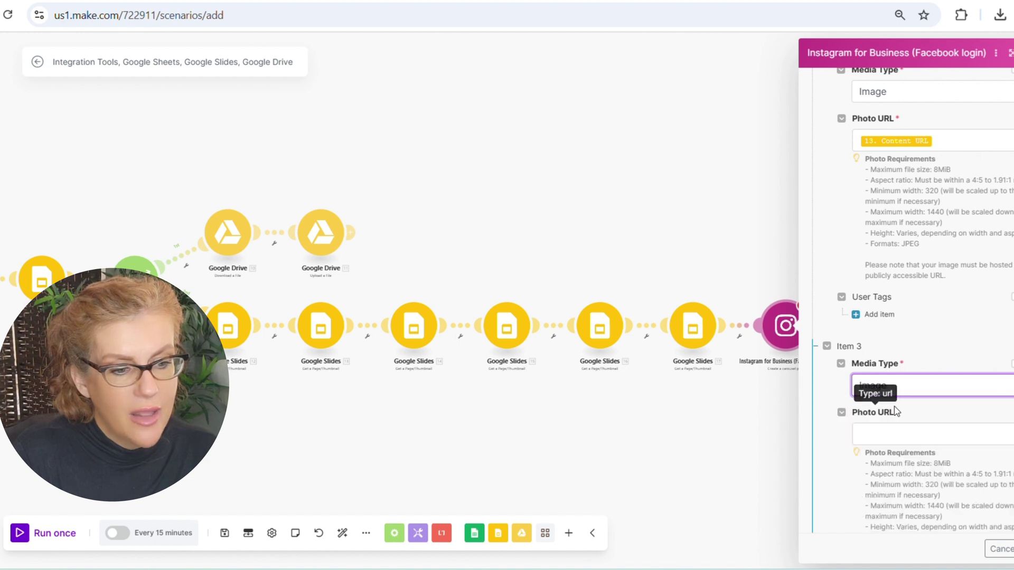
scroll(895, 406, down, 1)
scroll(895, 407, down, 2)
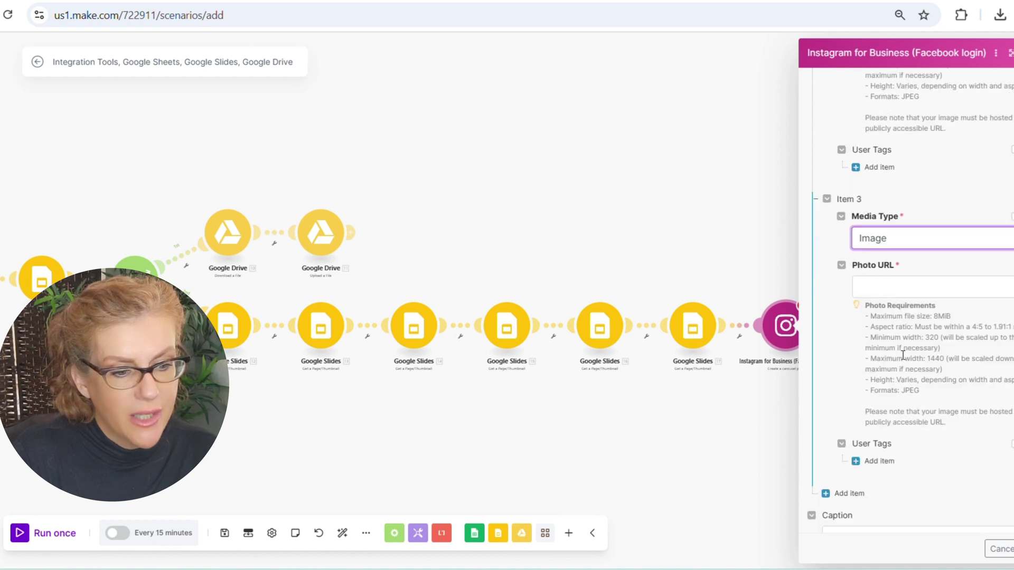
click(897, 286)
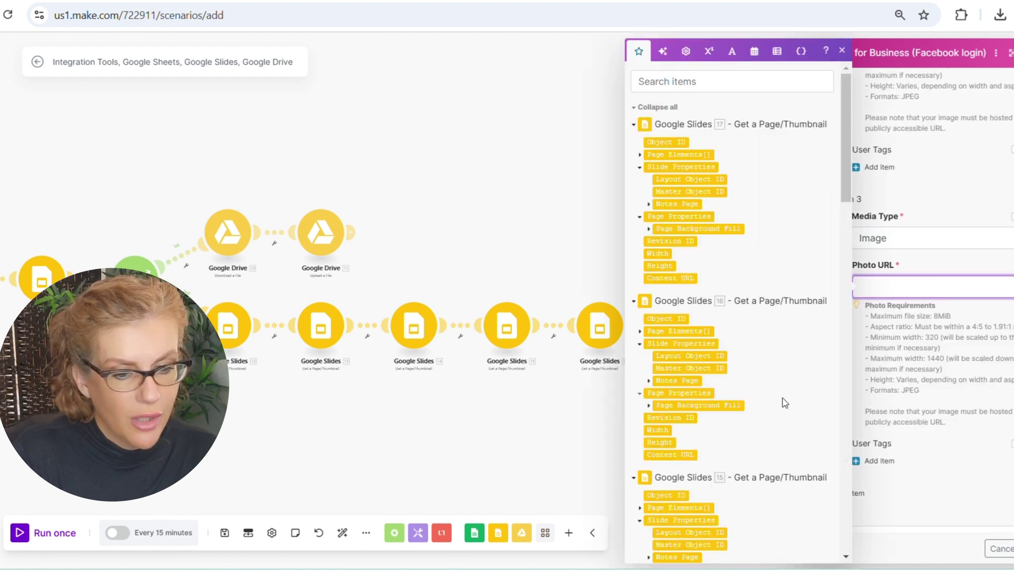
scroll(785, 403, down, 7)
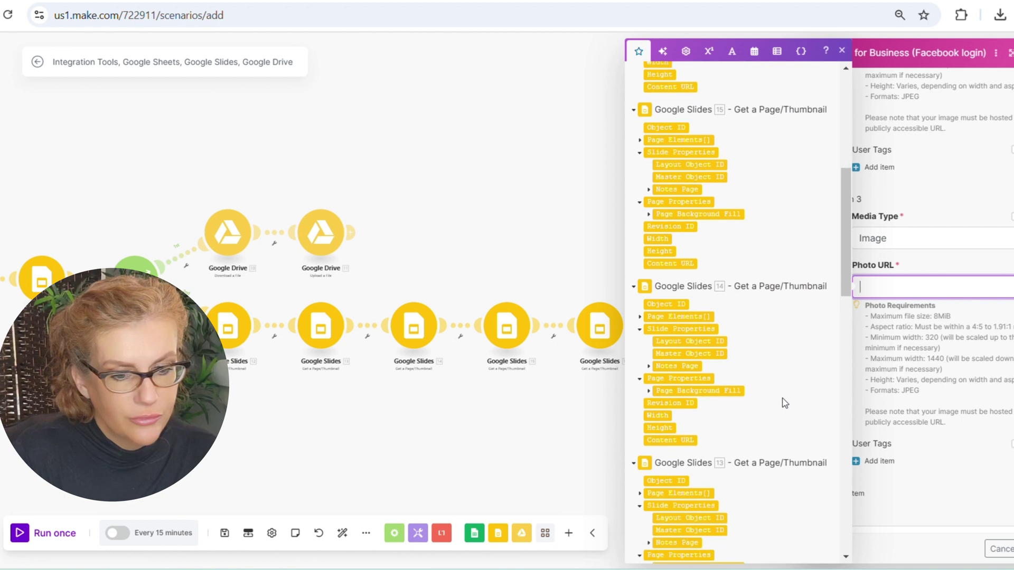
scroll(784, 403, down, 2)
click(688, 367)
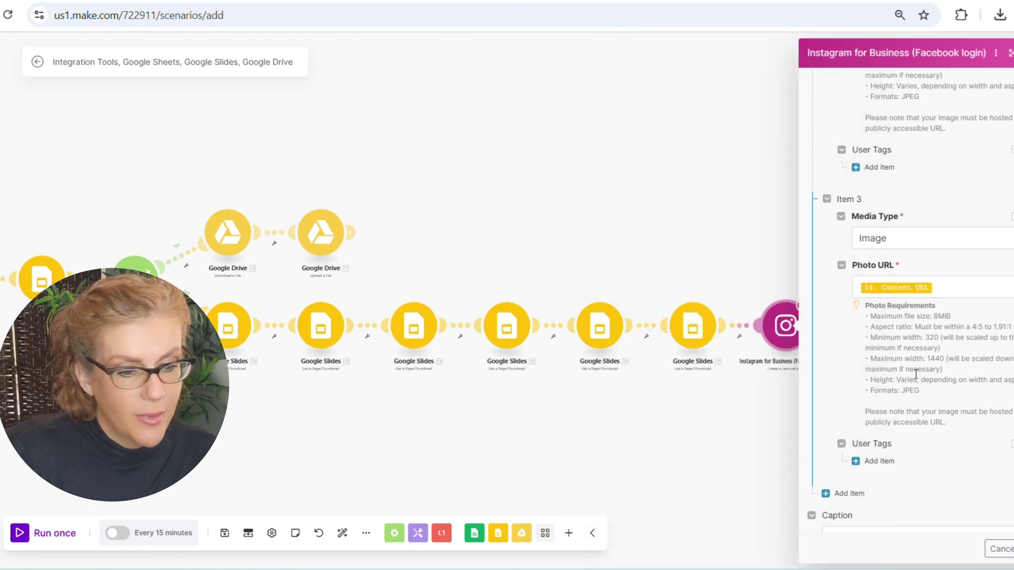
- Add a fourth Image file item to the carousel post and map its Photo URL to module 15's Content URL
scroll(916, 374, down, 4)
click(845, 347)
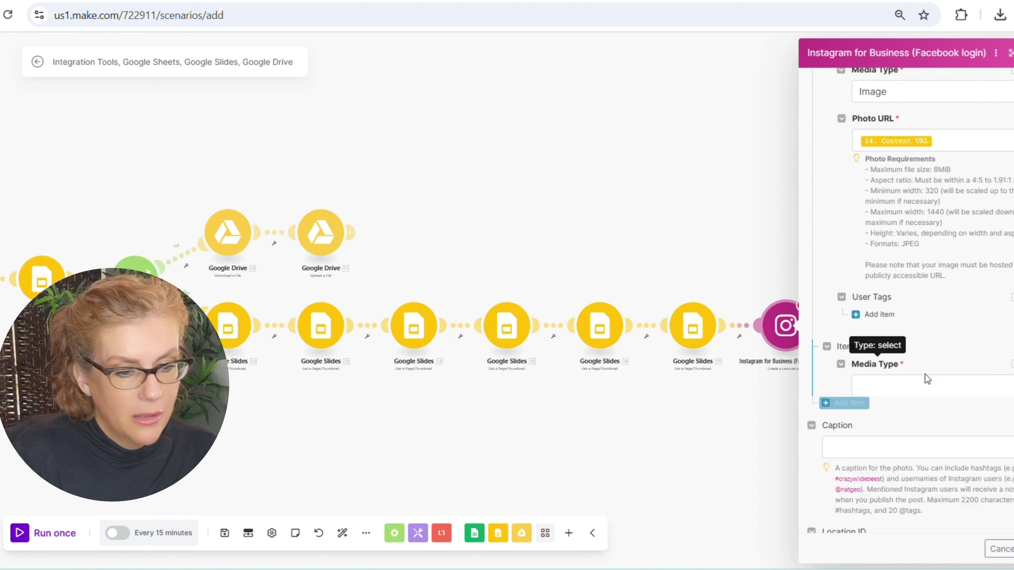
scroll(926, 379, down, 2)
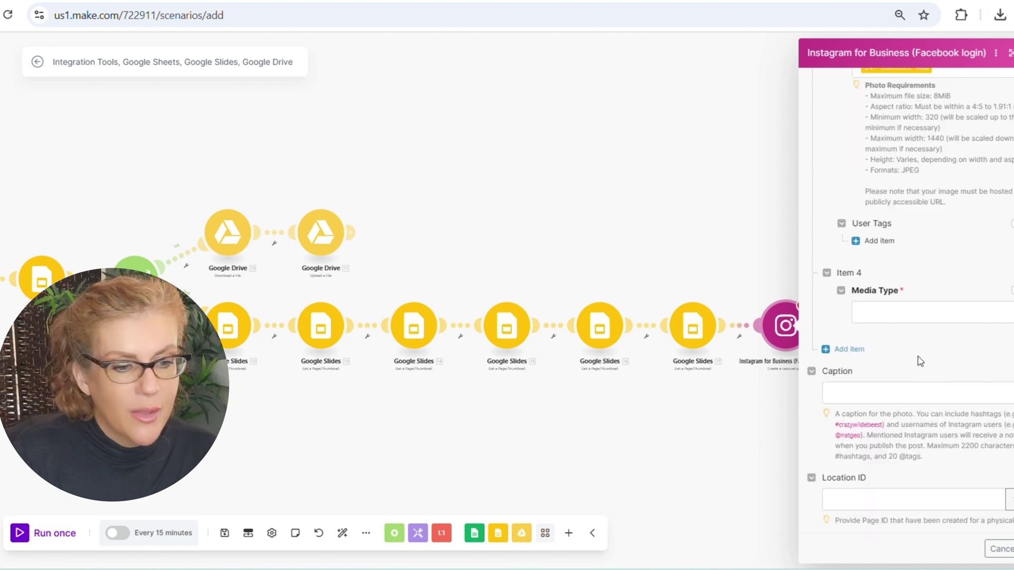
click(909, 313)
click(892, 333)
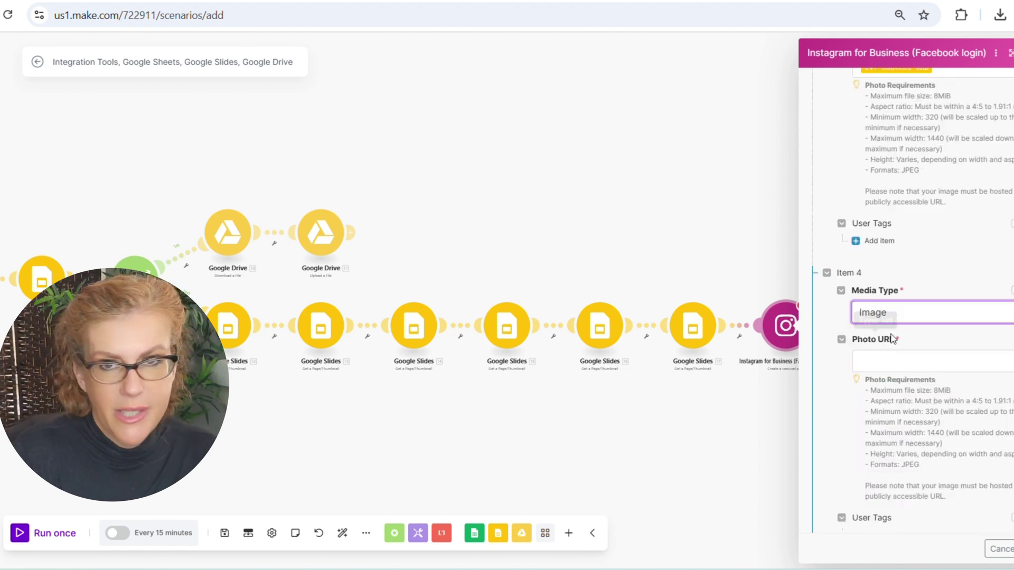
click(890, 363)
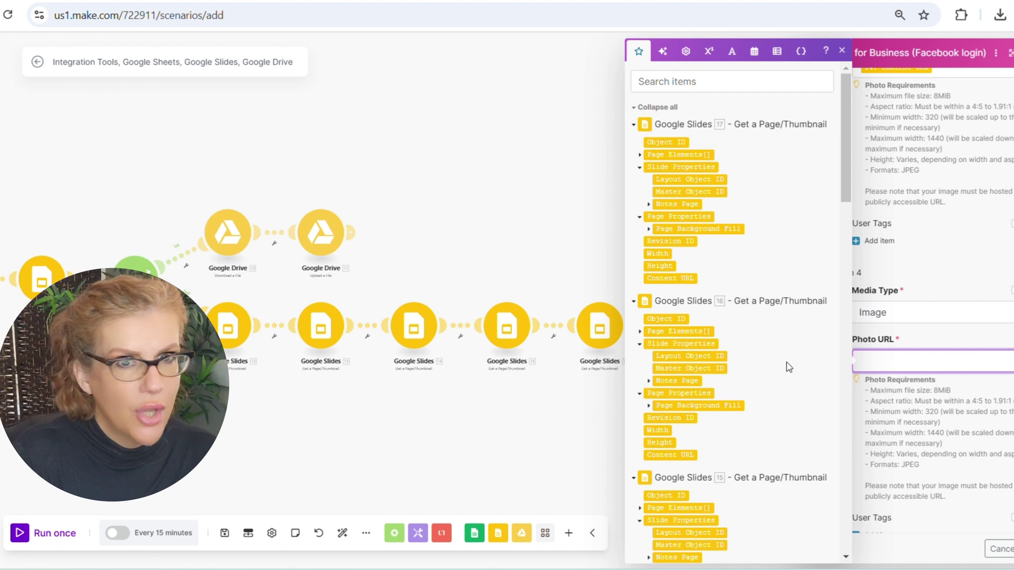
scroll(775, 363, down, 4)
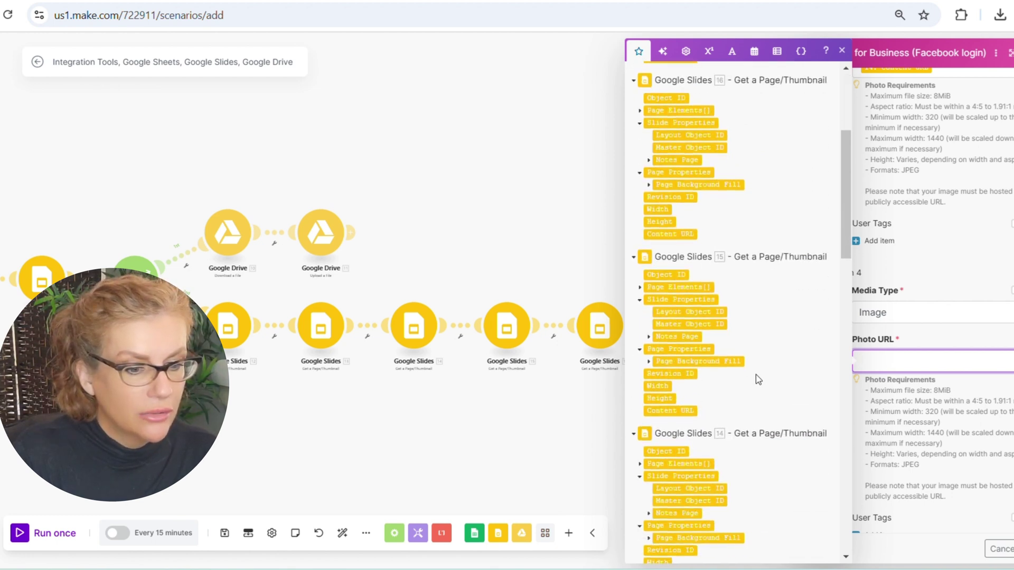
click(692, 410)
click(918, 423)
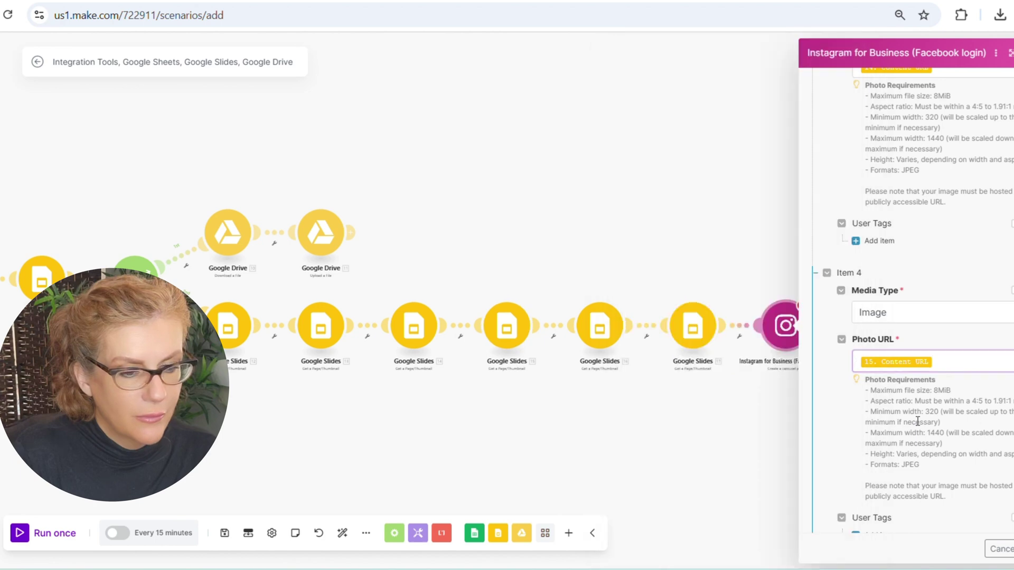
- Add a fifth Image file item to the carousel post and map its Photo URL to module 16's Content URL
scroll(917, 421, up, 3)
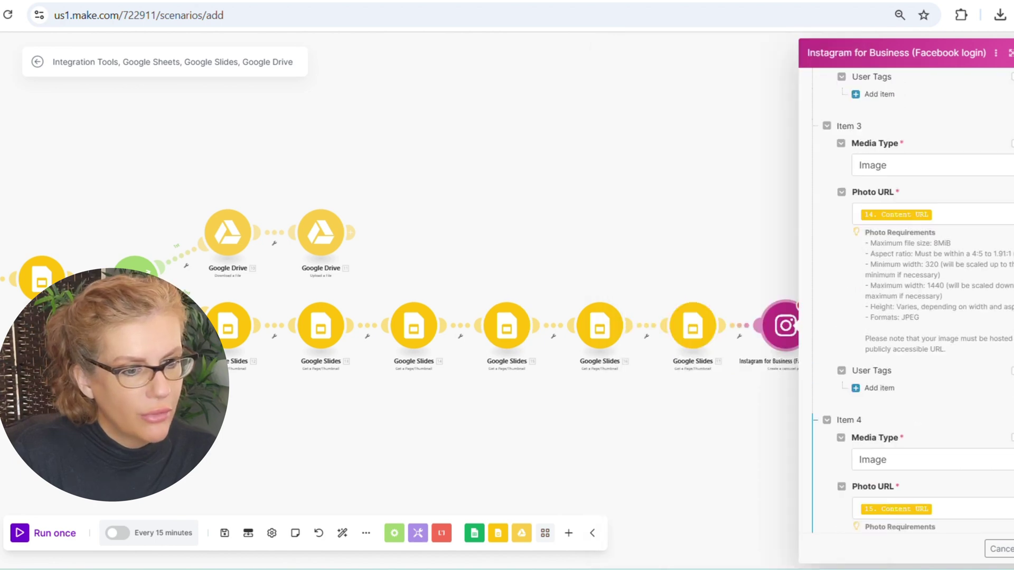
scroll(919, 426, up, 10)
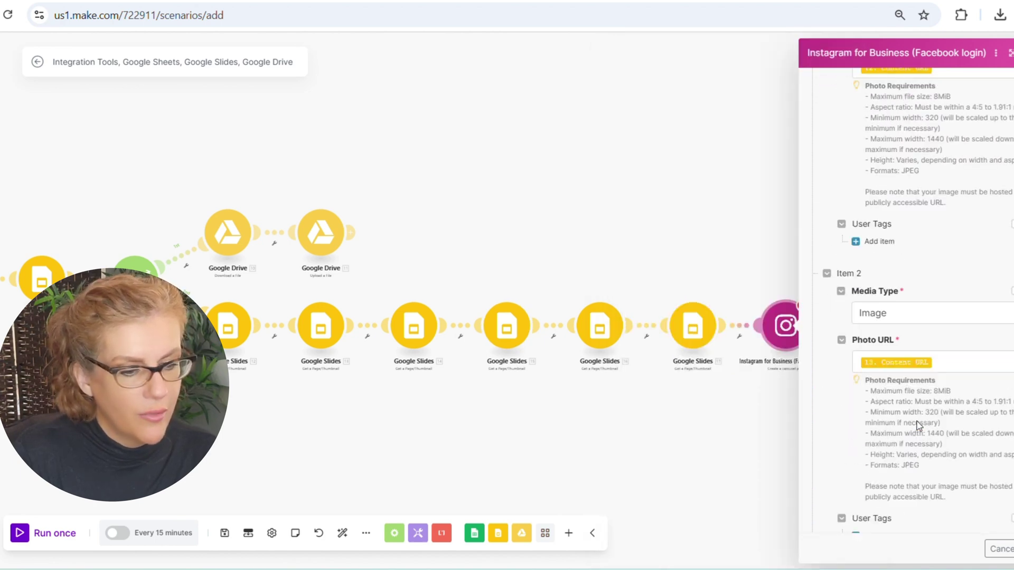
scroll(919, 425, down, 10)
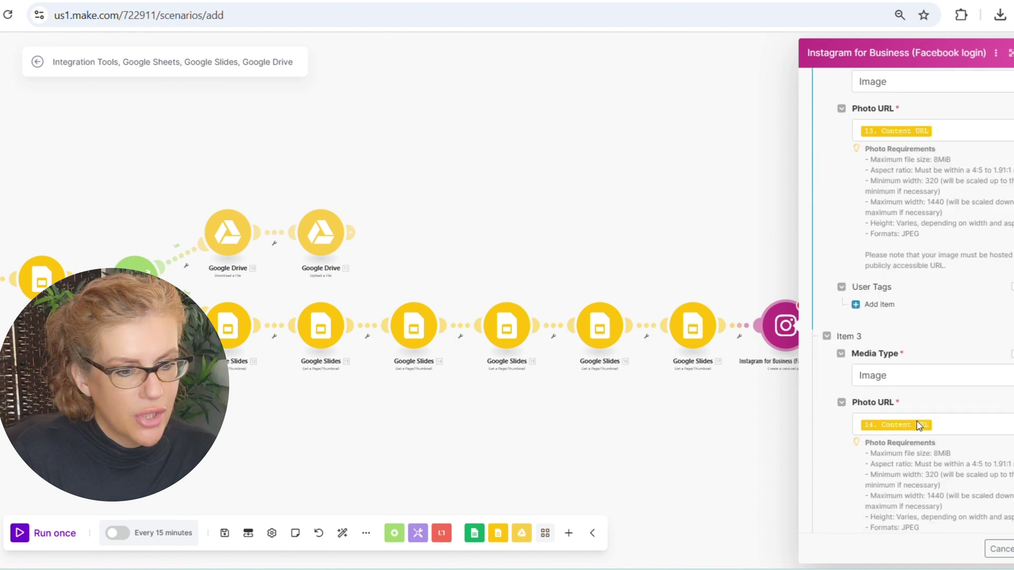
scroll(918, 426, down, 8)
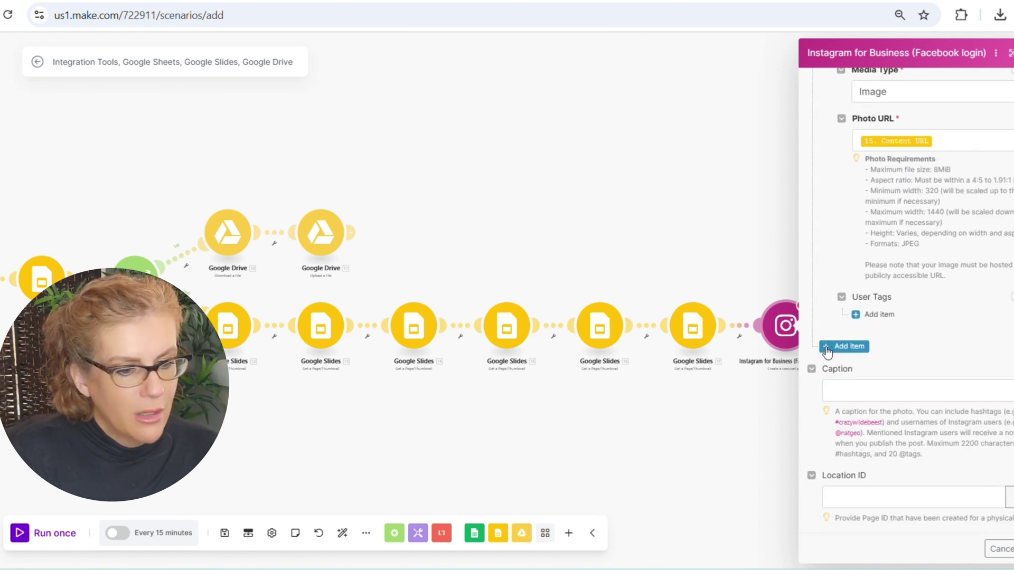
click(849, 345)
click(906, 388)
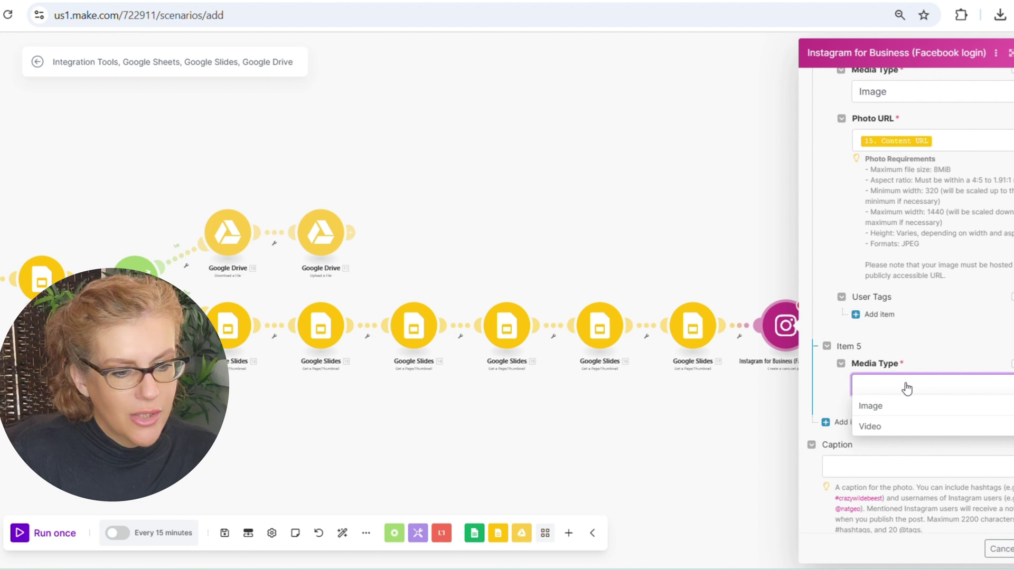
click(886, 415)
scroll(895, 358, down, 1)
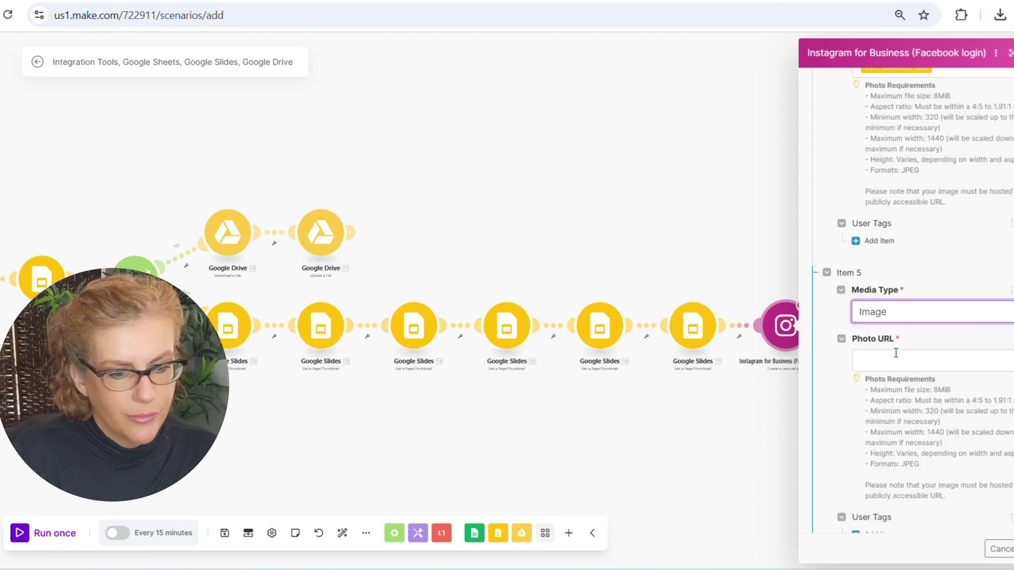
click(896, 353)
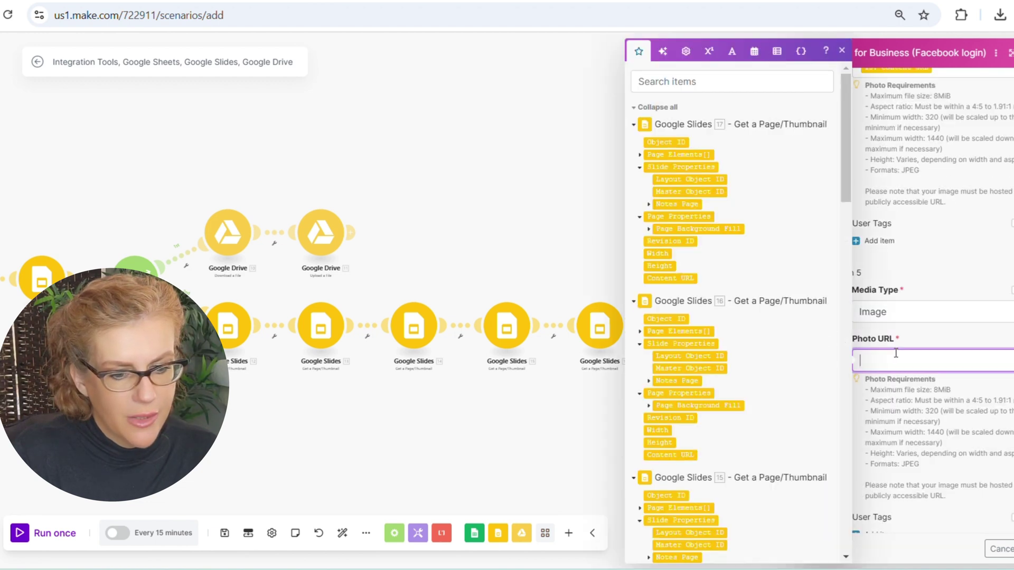
click(680, 454)
scroll(896, 437, down, 3)
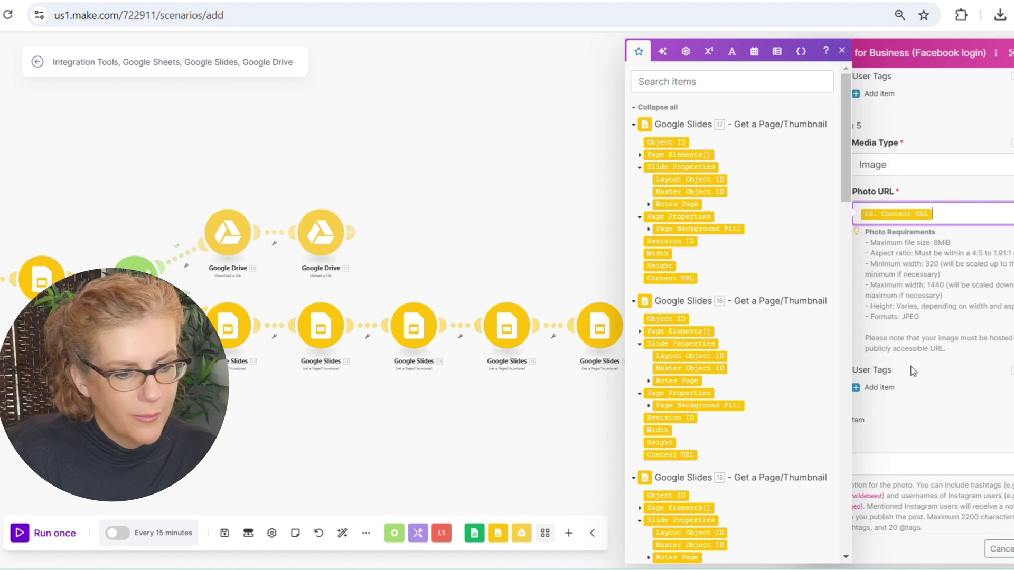
click(914, 370)
- Add a sixth Image file item to the carousel post and map its Photo URL to module 17's Content URL
click(839, 420)
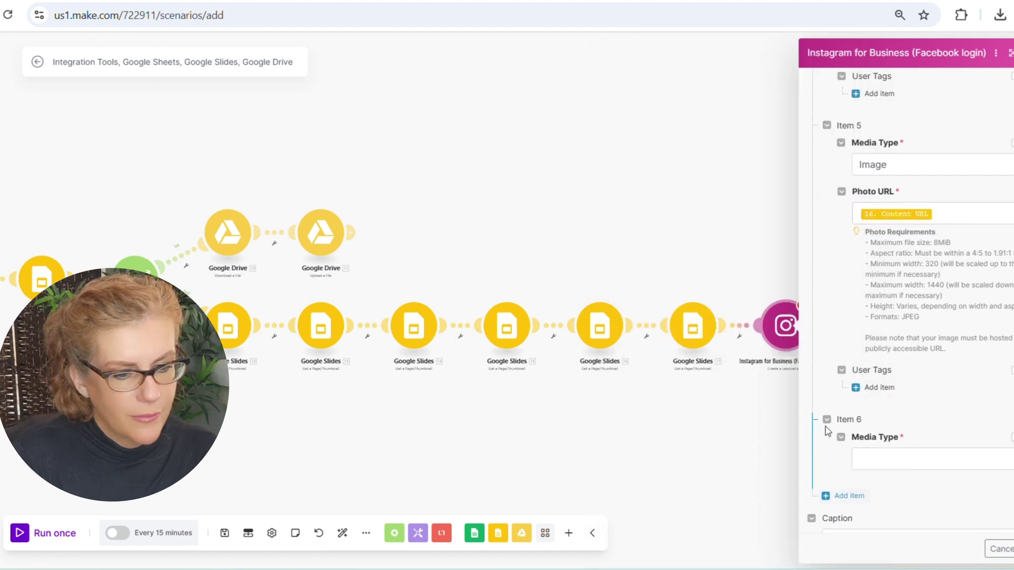
scroll(920, 421, down, 3)
click(891, 328)
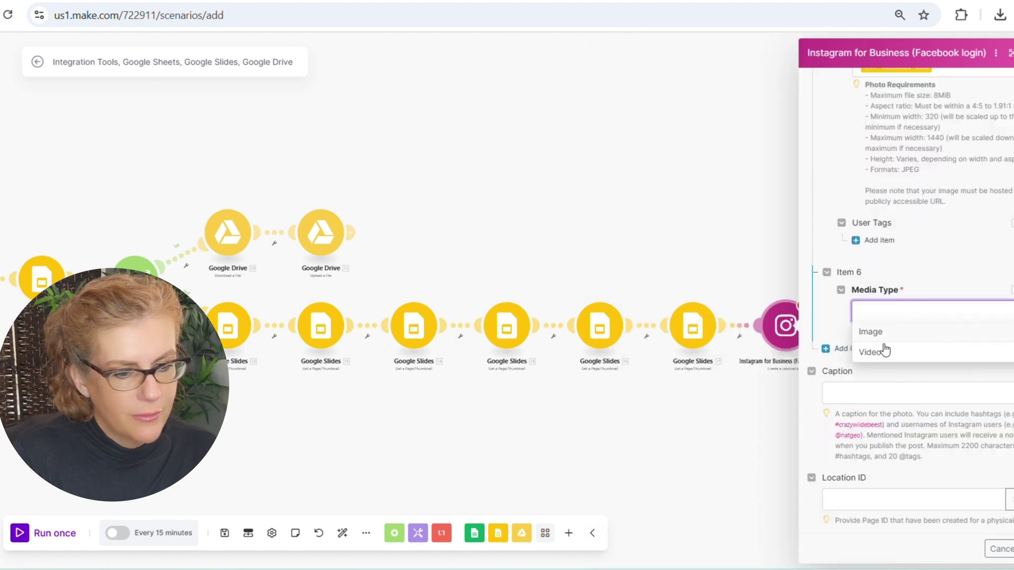
click(883, 353)
click(898, 317)
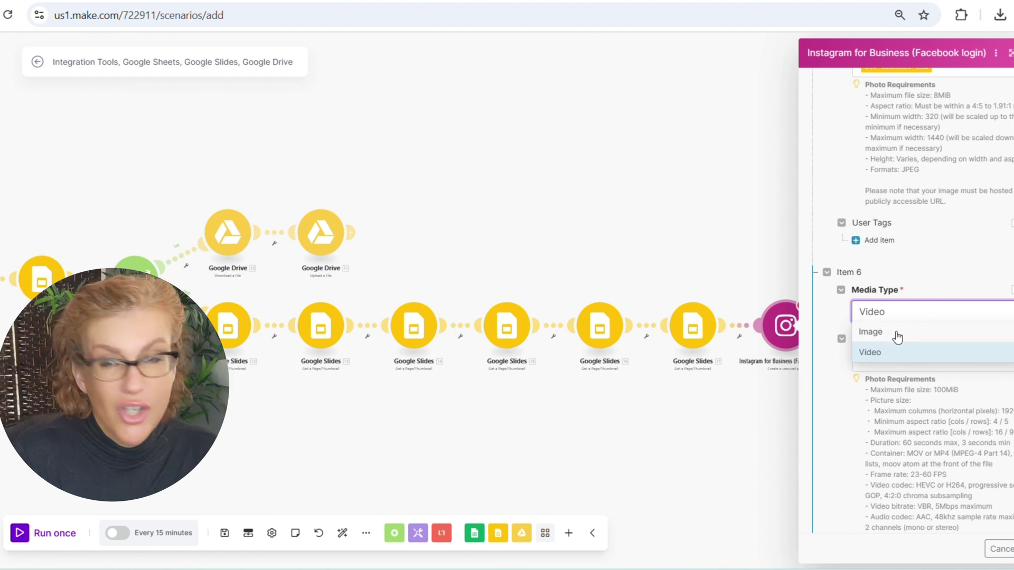
click(896, 332)
click(878, 358)
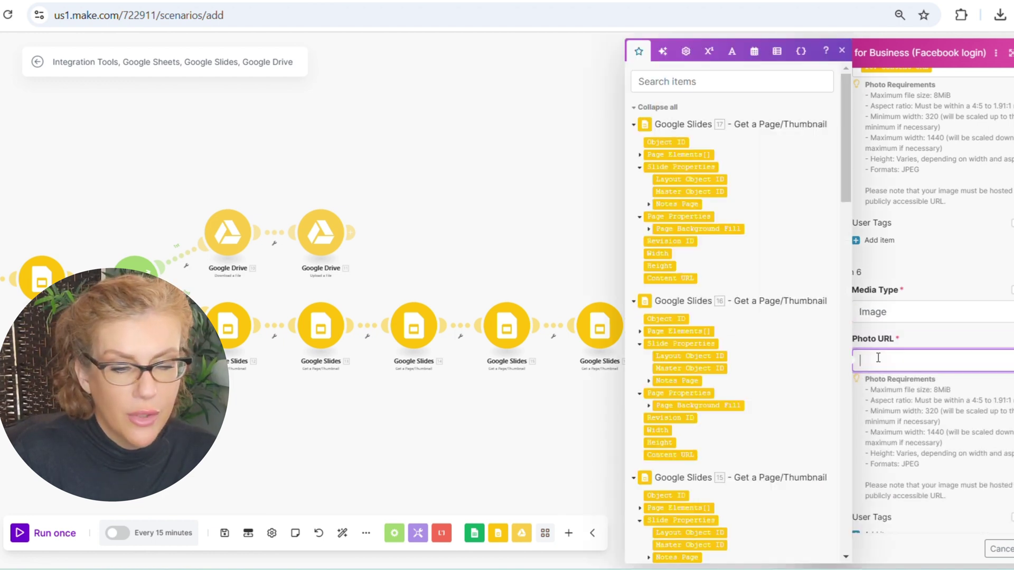
click(679, 276)
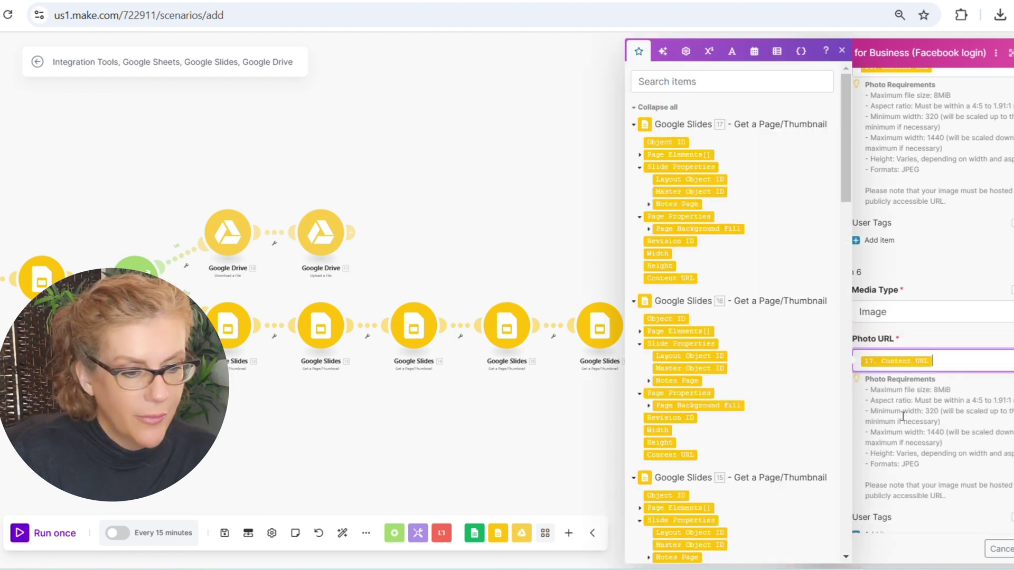
click(924, 438)
- Map the carousel post's Caption to Captions (P) from the Google Sheets Search Rows module
scroll(924, 442, down, 5)
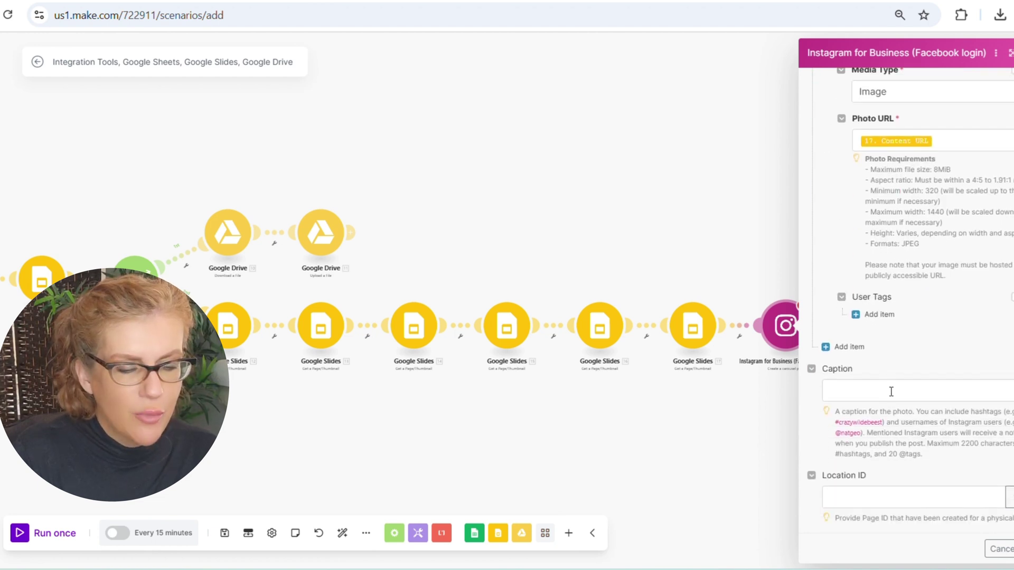
click(890, 392)
scroll(705, 431, down, 5)
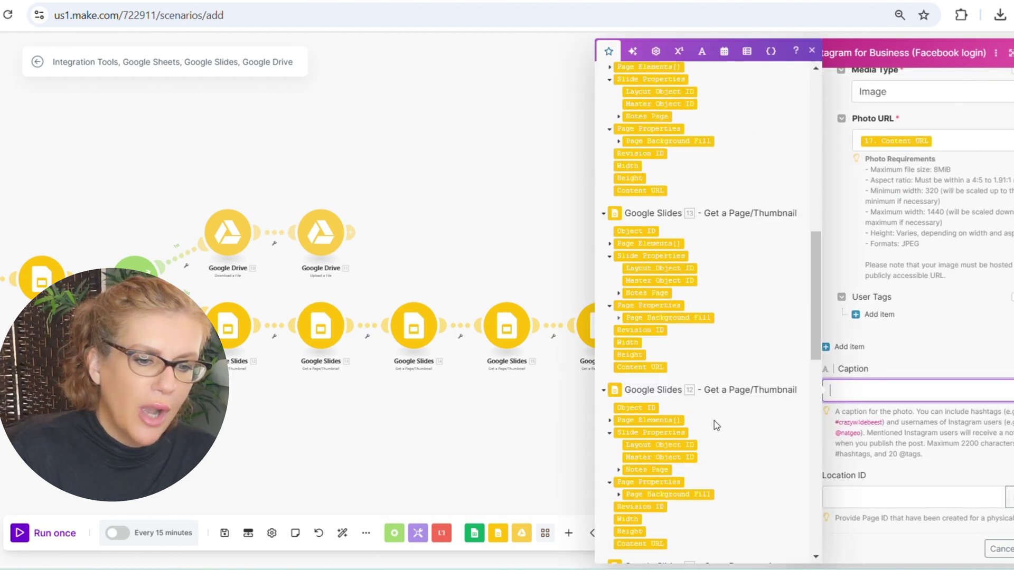
scroll(716, 423, down, 12)
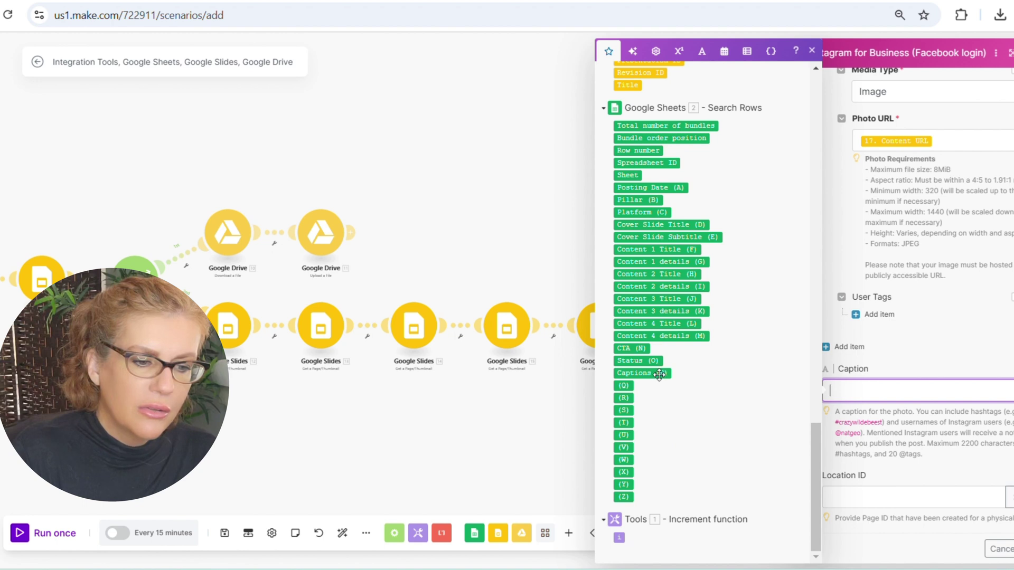
click(659, 375)
click(935, 442)
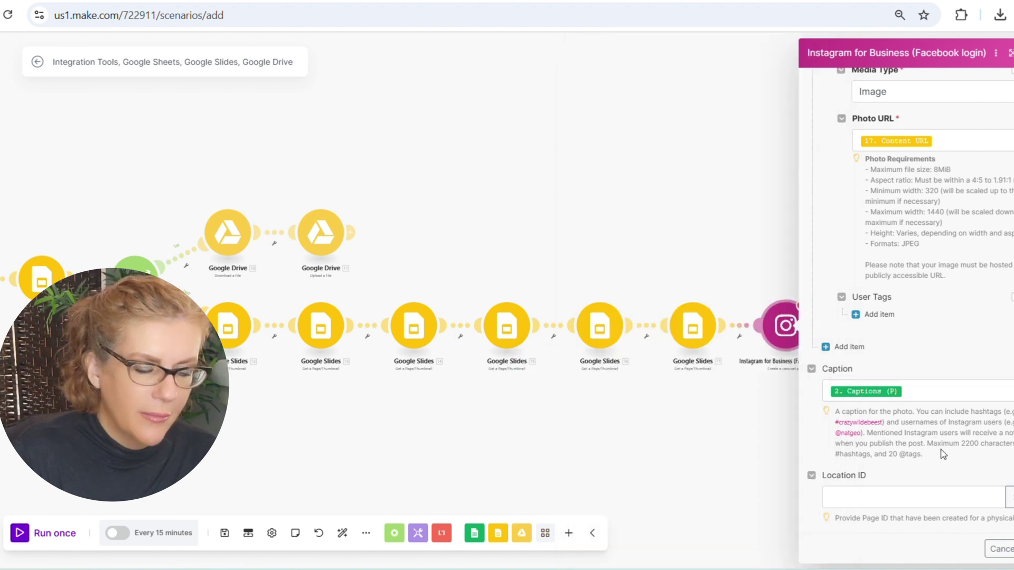
- Review the carousel post's file items and confirm the Instagram module's settings
scroll(963, 276, up, 10)
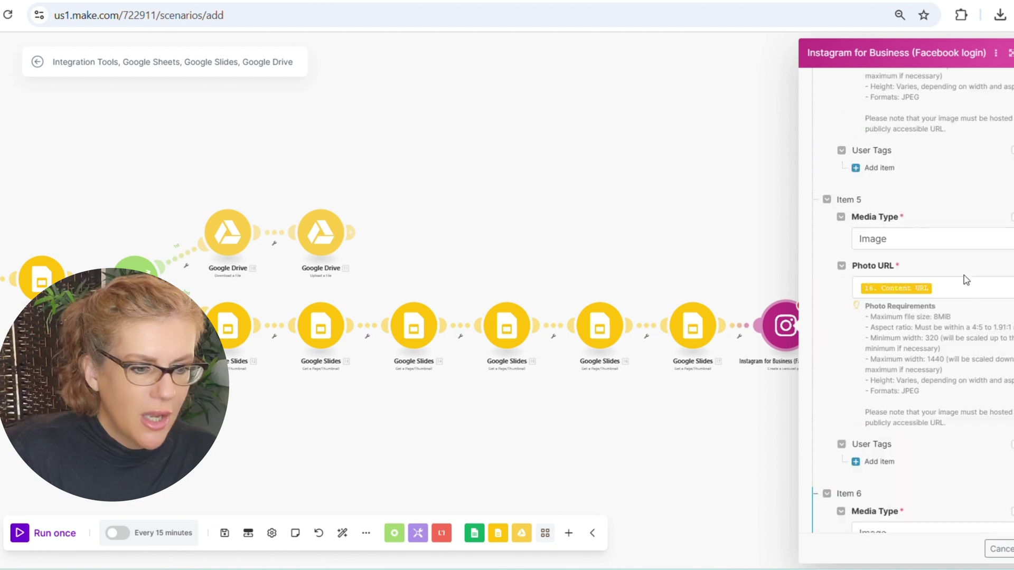
scroll(964, 275, up, 15)
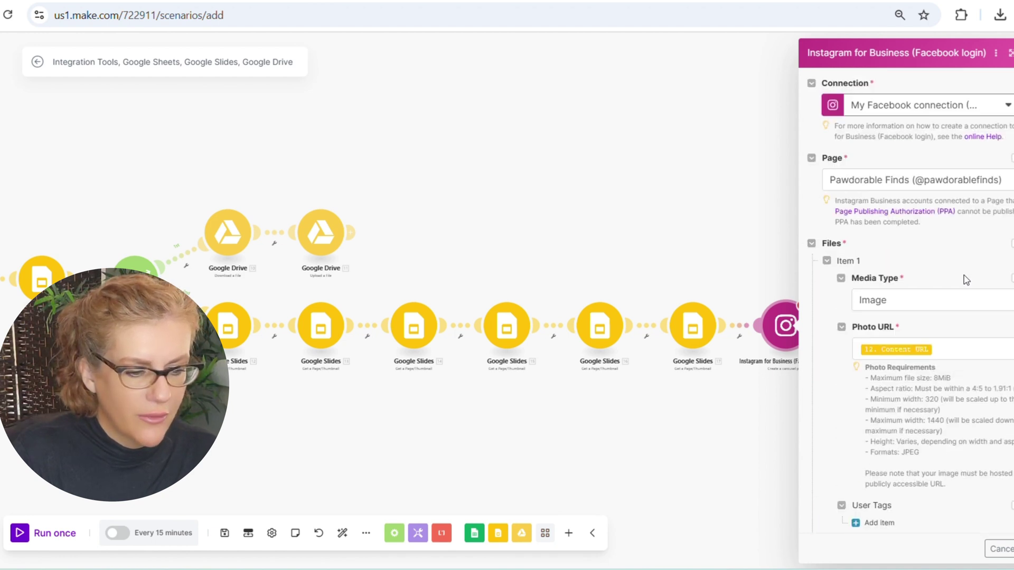
scroll(963, 275, down, 5)
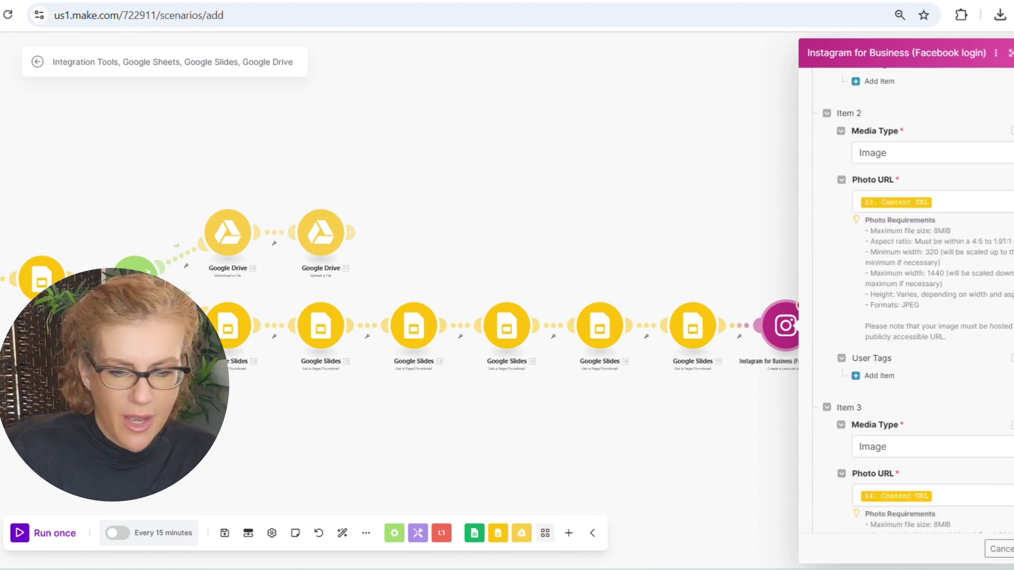
click(738, 533)
- Rename the scenario "Carousels from YT transcript" and save it
drag(580, 468, 879, 470)
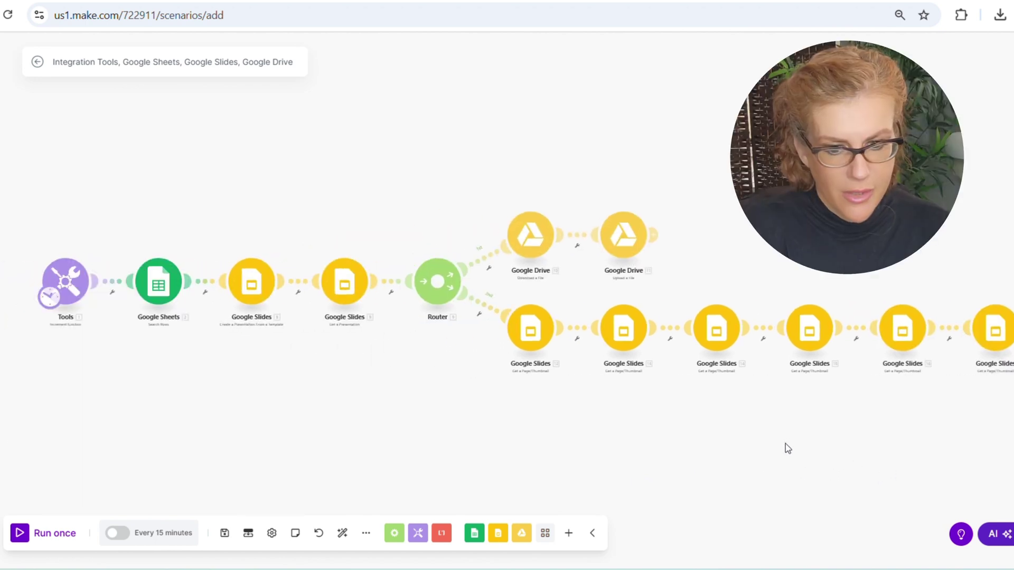
drag(770, 448, 749, 445)
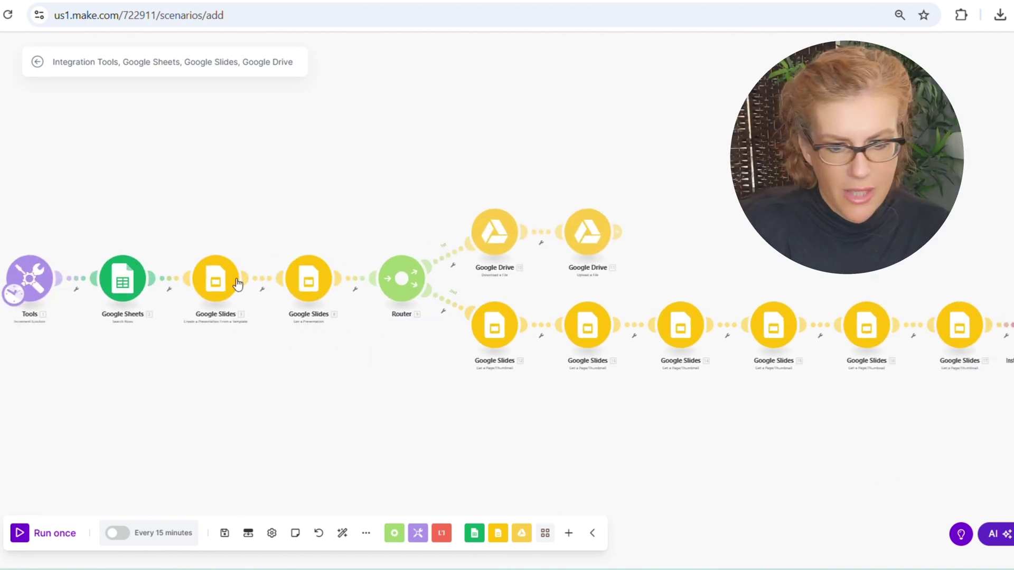
double_click(137, 62)
triple_click(158, 62)
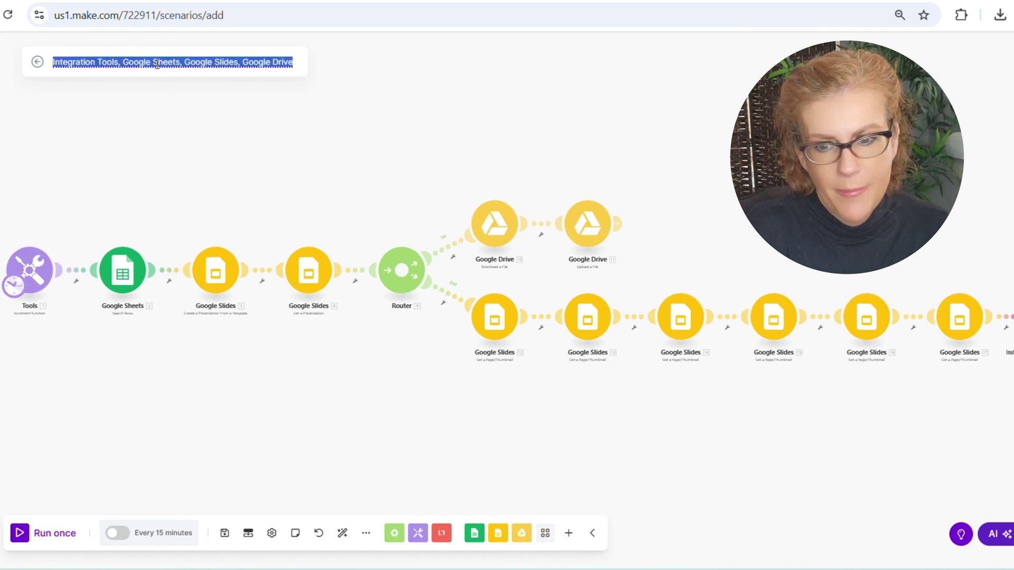
text(Carousels from YT trans)
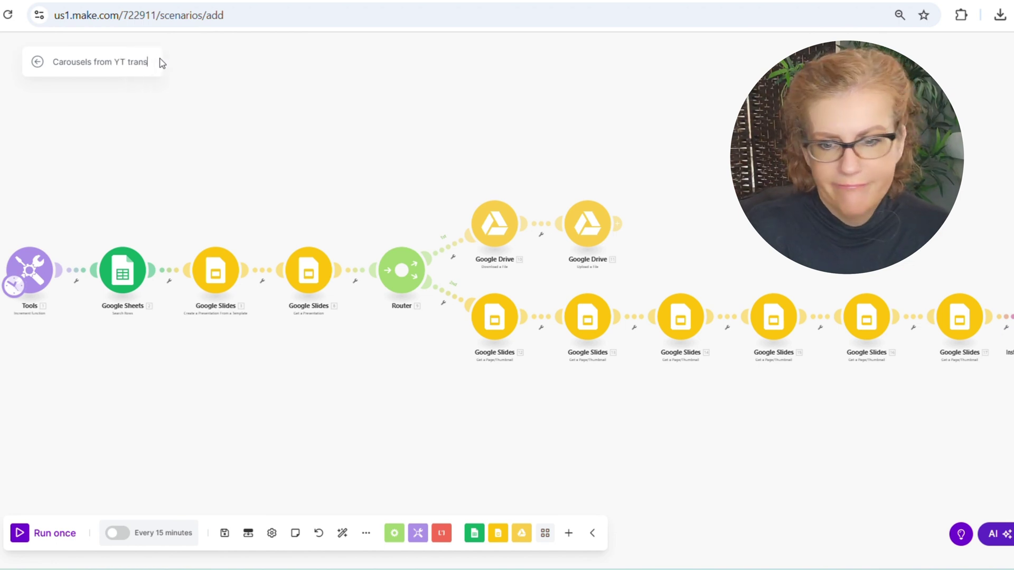
text(cript)
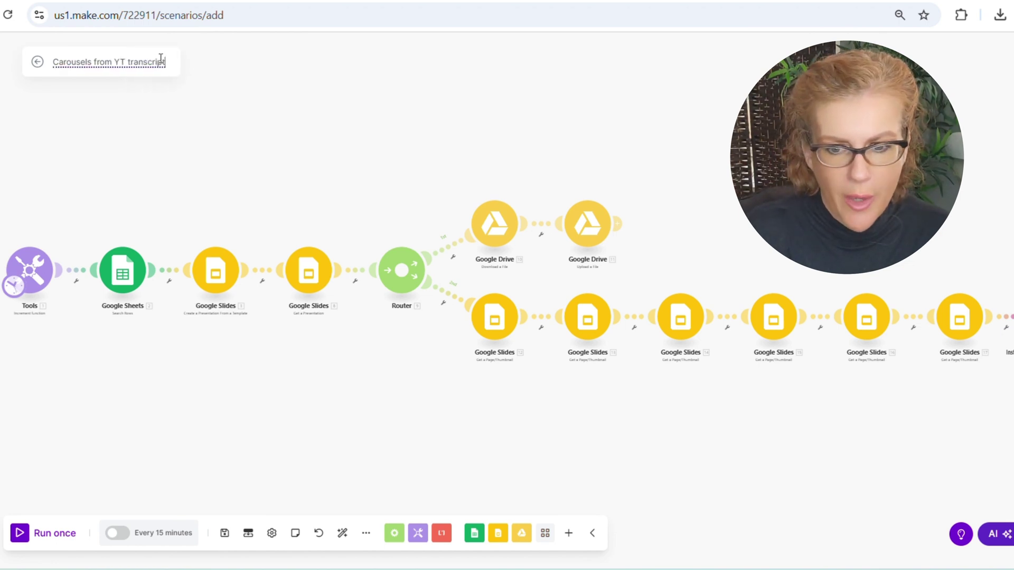
click(165, 90)
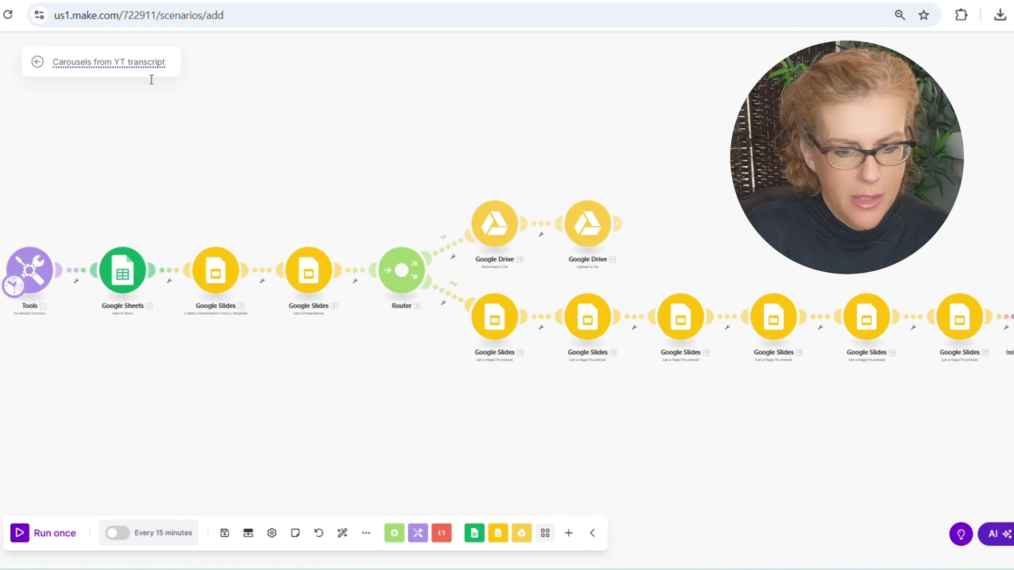
click(226, 535)
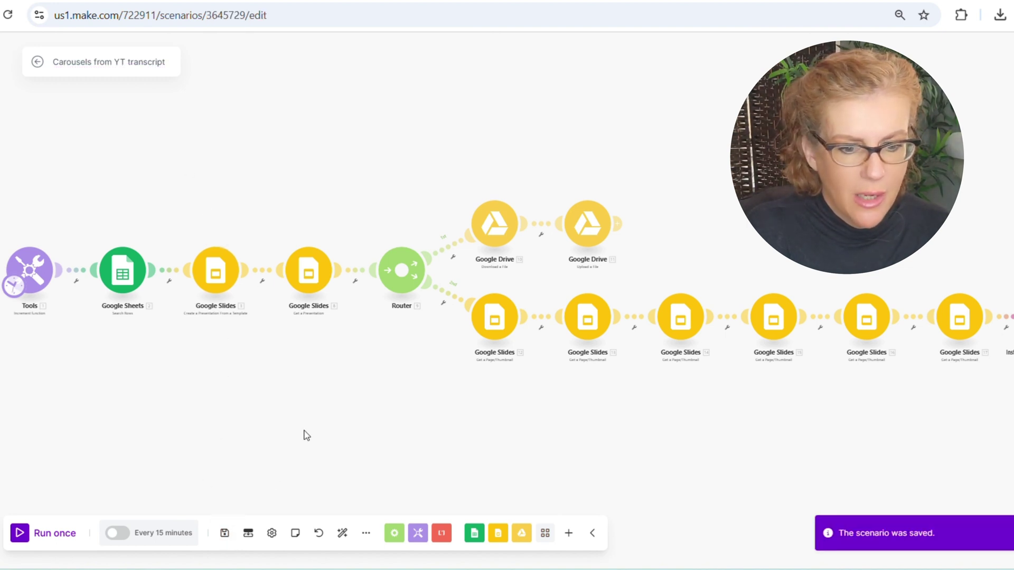
- Run only the Tools increment function module and check its output bundle
scroll(380, 422, down, 1)
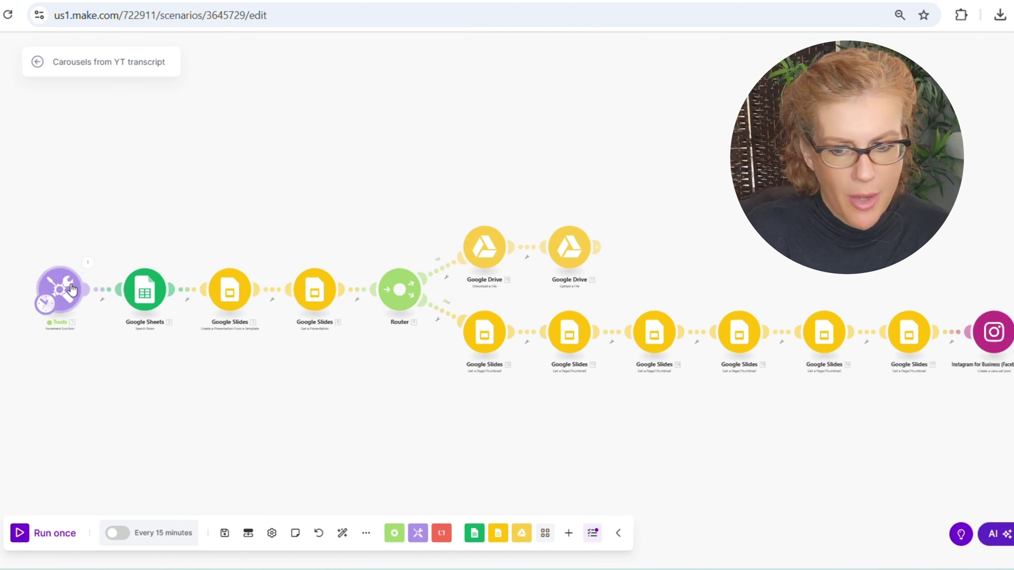
right_click(72, 288)
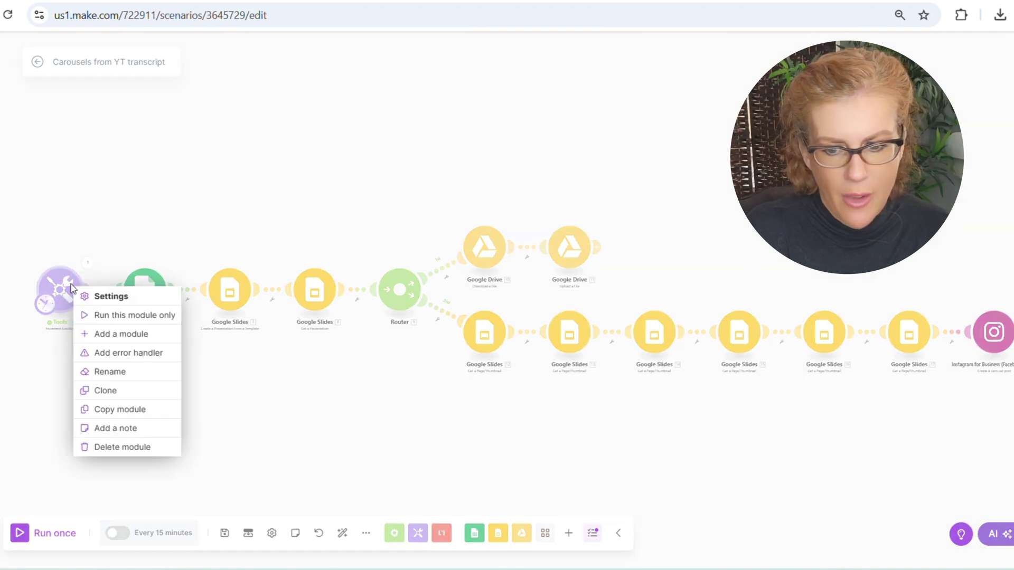
click(138, 317)
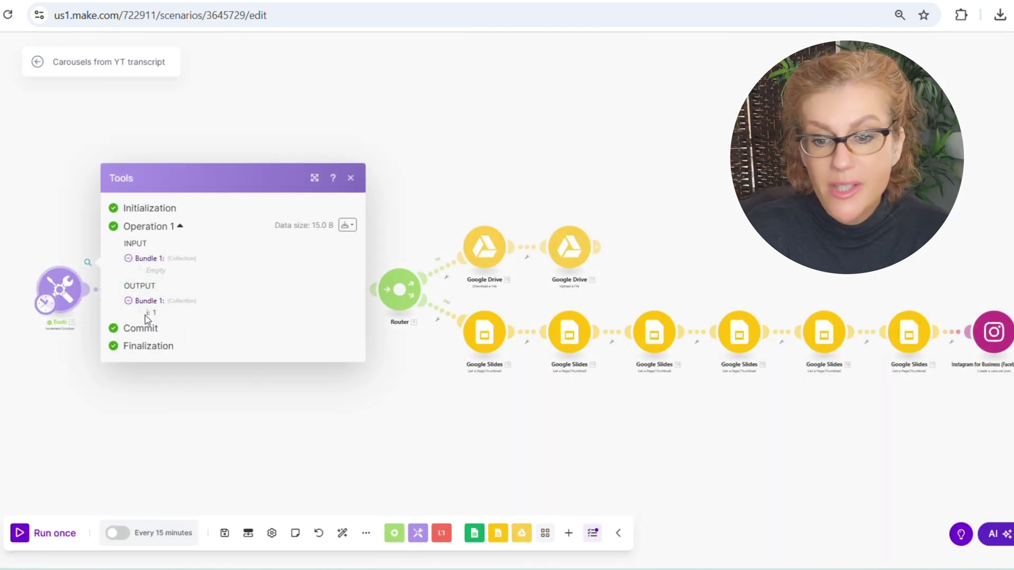
click(81, 357)
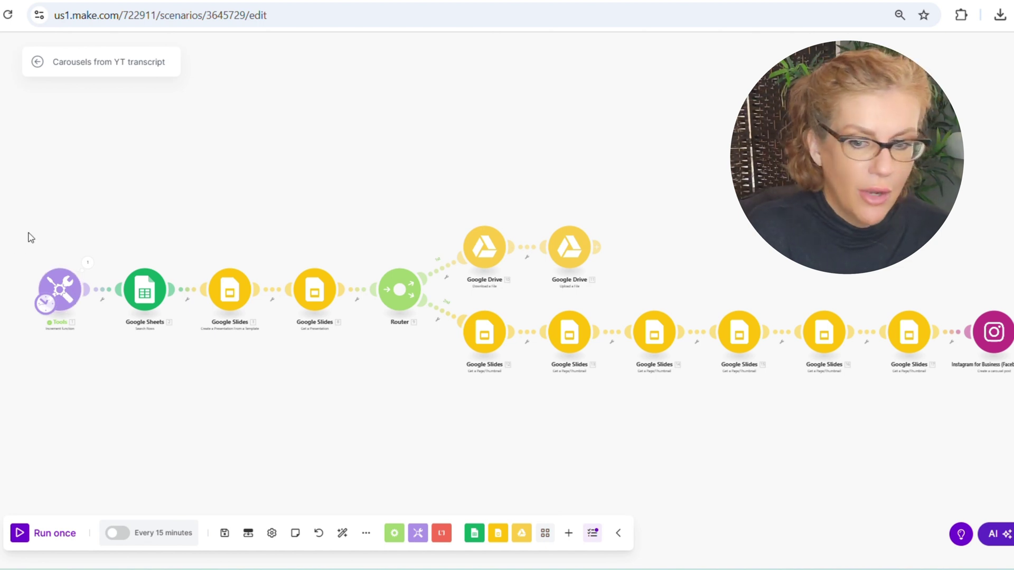
- Run the whole scenario once and inspect the Tools increment module's output for this run
click(50, 535)
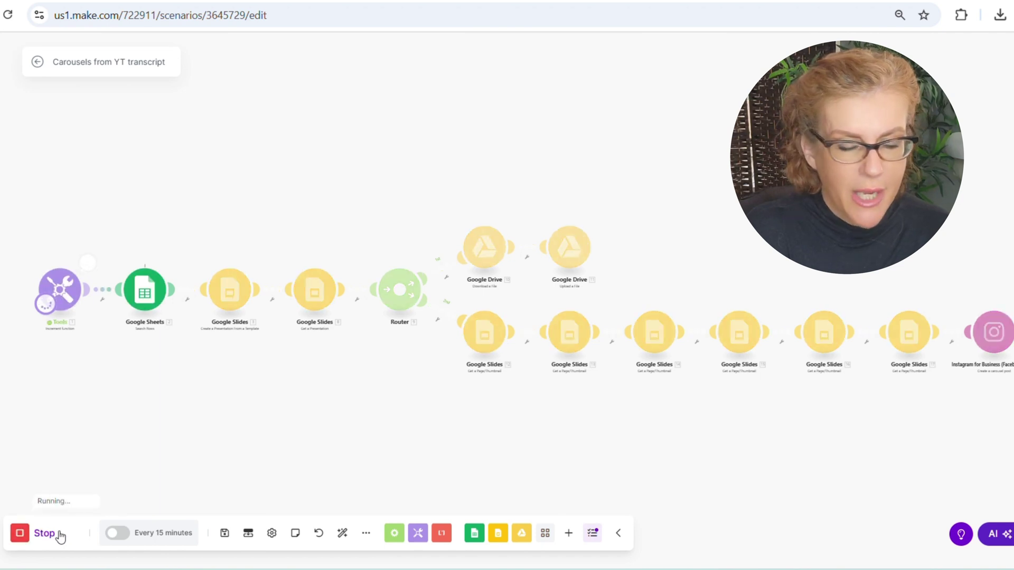
click(89, 265)
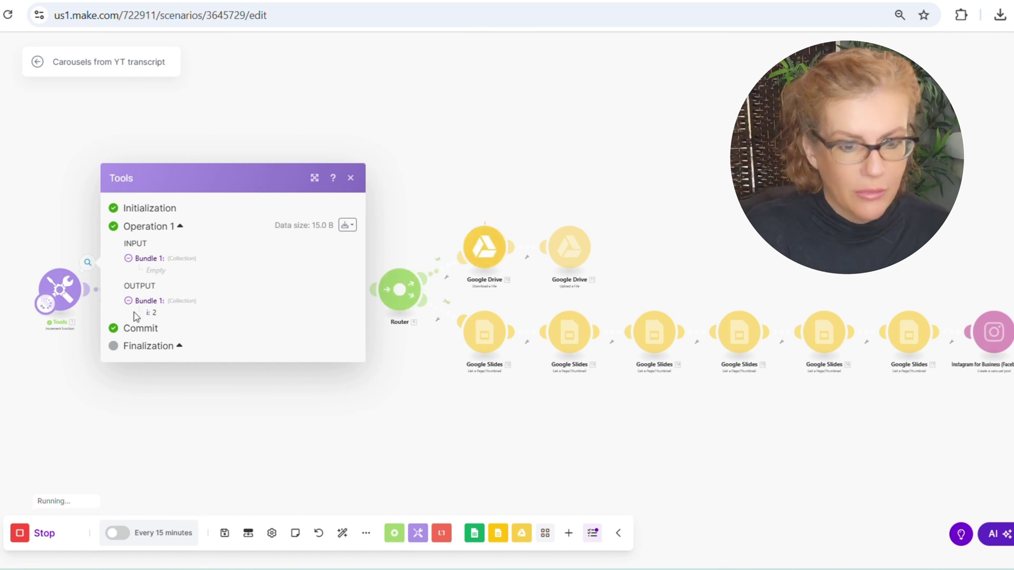
click(252, 460)
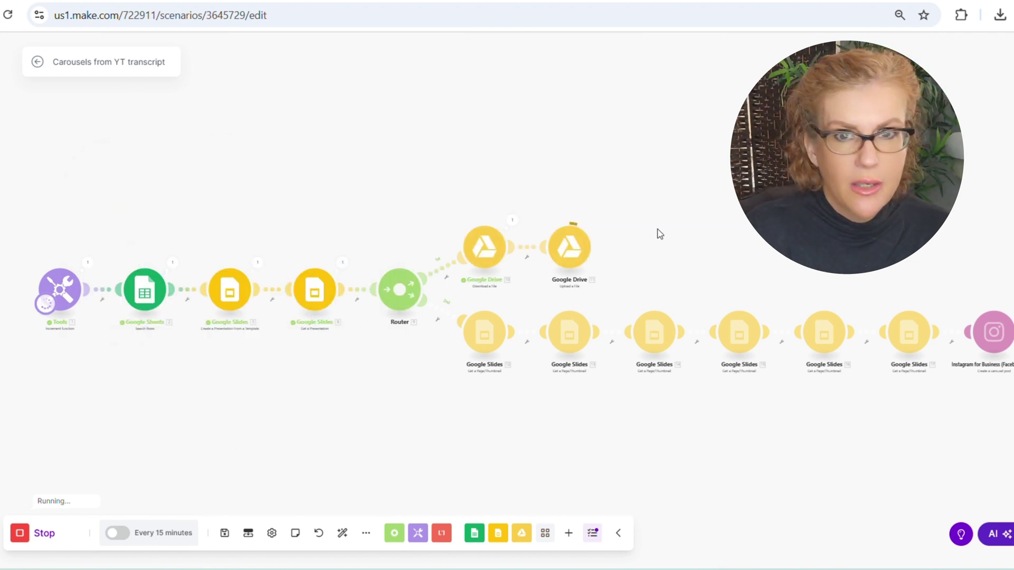
- Switch to Instagram and look over the newest posts on the Pawdorable Finds profile
click(815, 1)
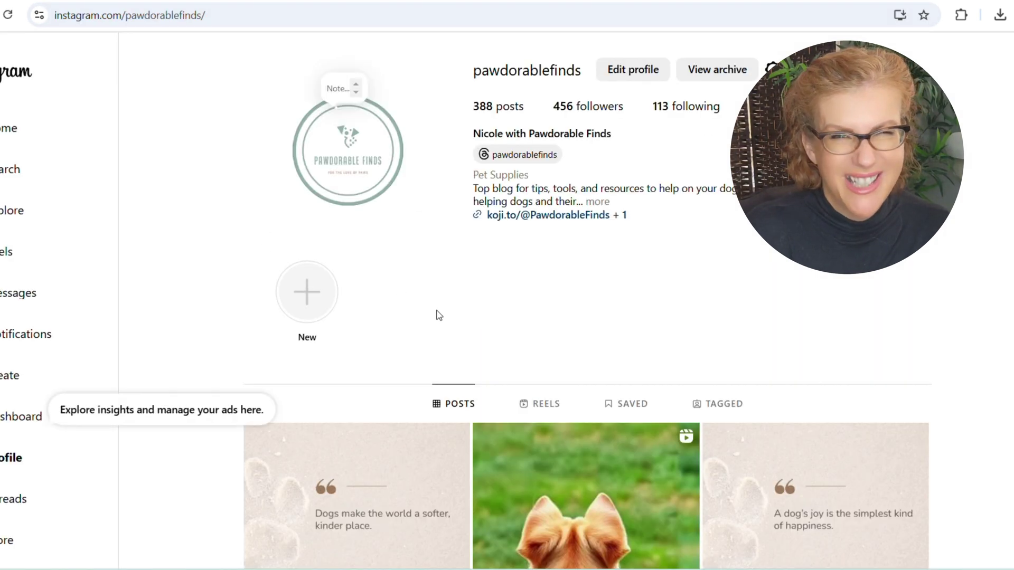
scroll(546, 356, down, 1)
scroll(543, 349, down, 2)
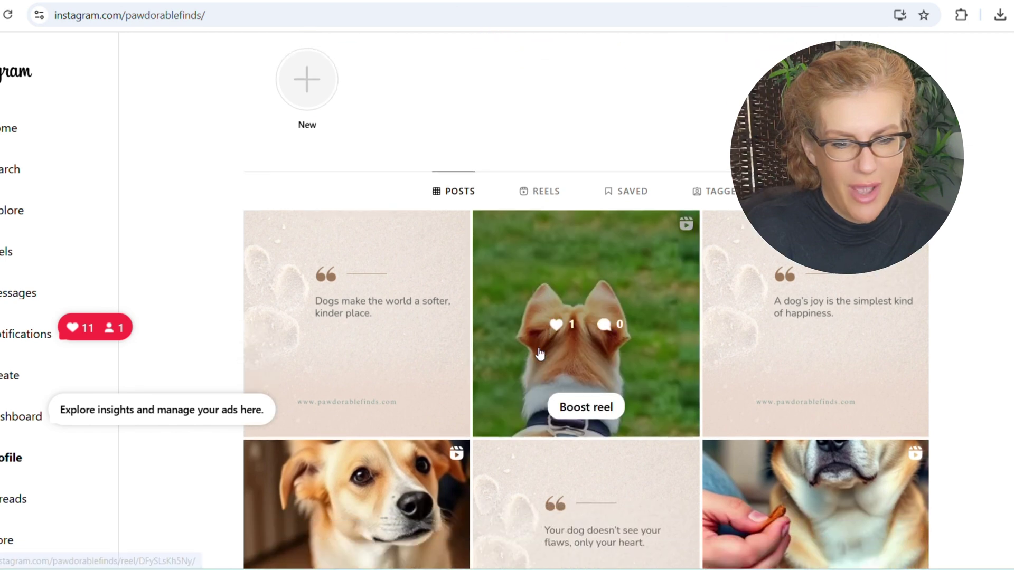
scroll(433, 292, up, 1)
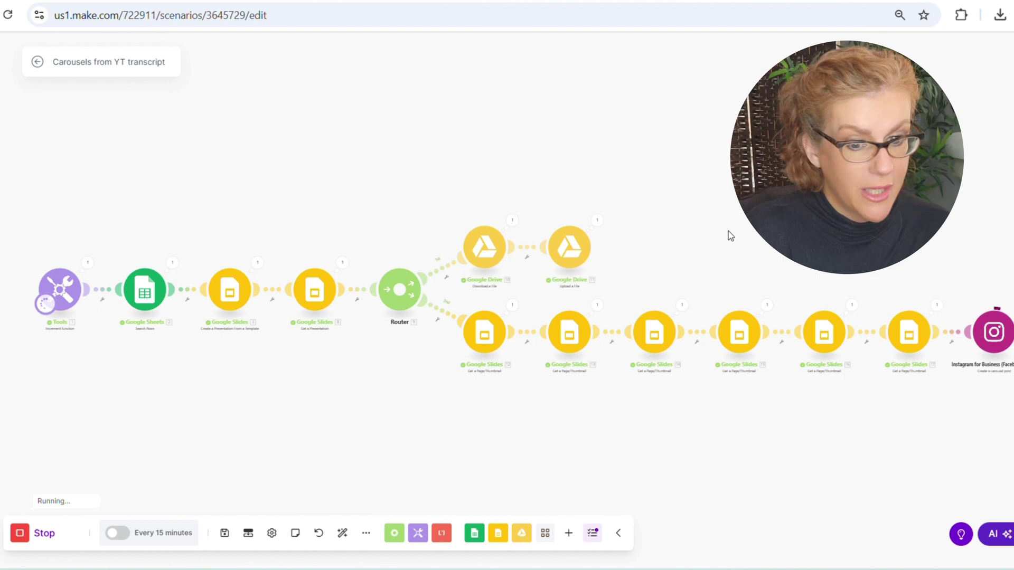
- Return to the Make scenario and follow the run through to the Instagram carousel post module
drag(730, 236, 515, 222)
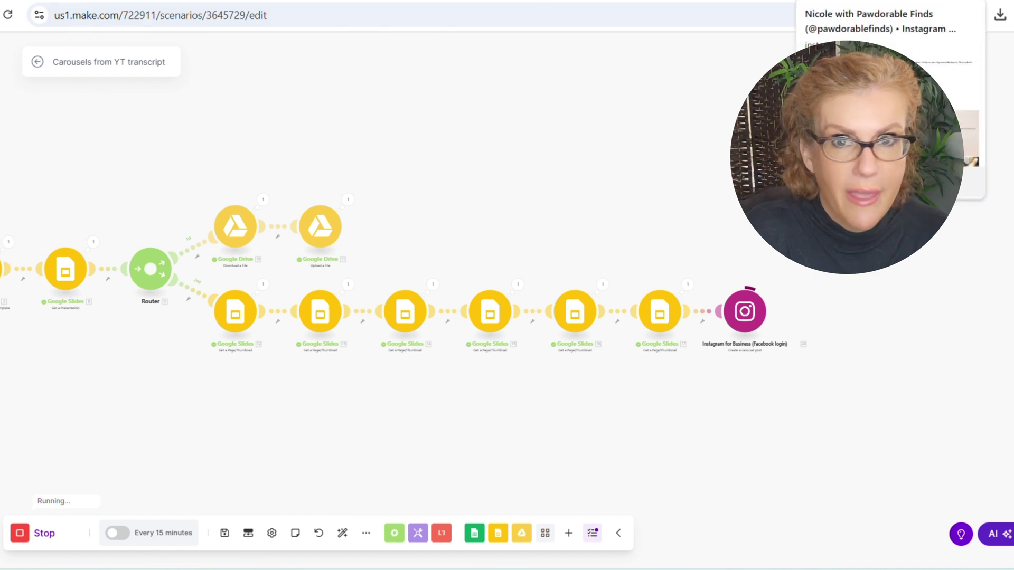
click(845, 1)
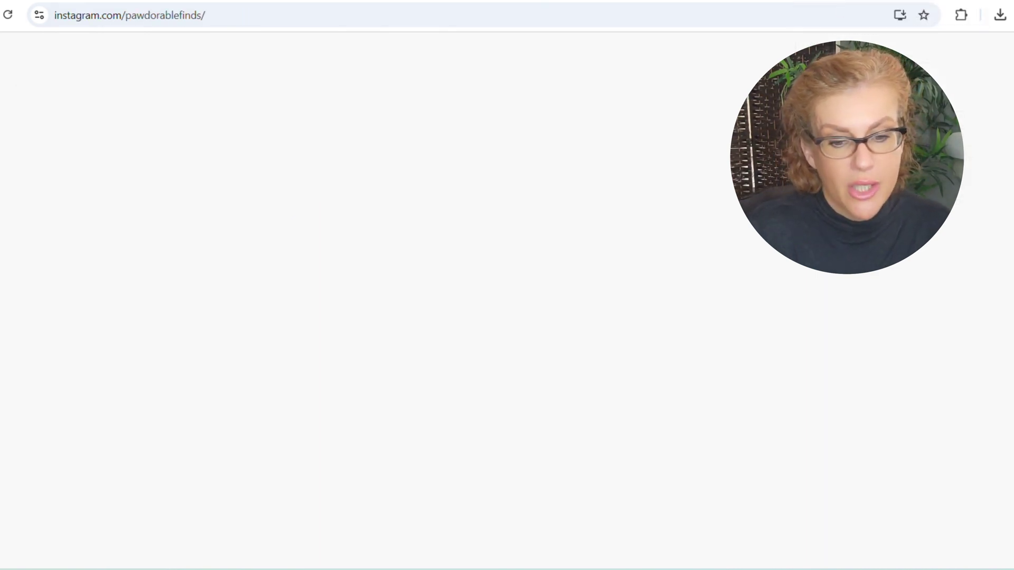
click(850, 1)
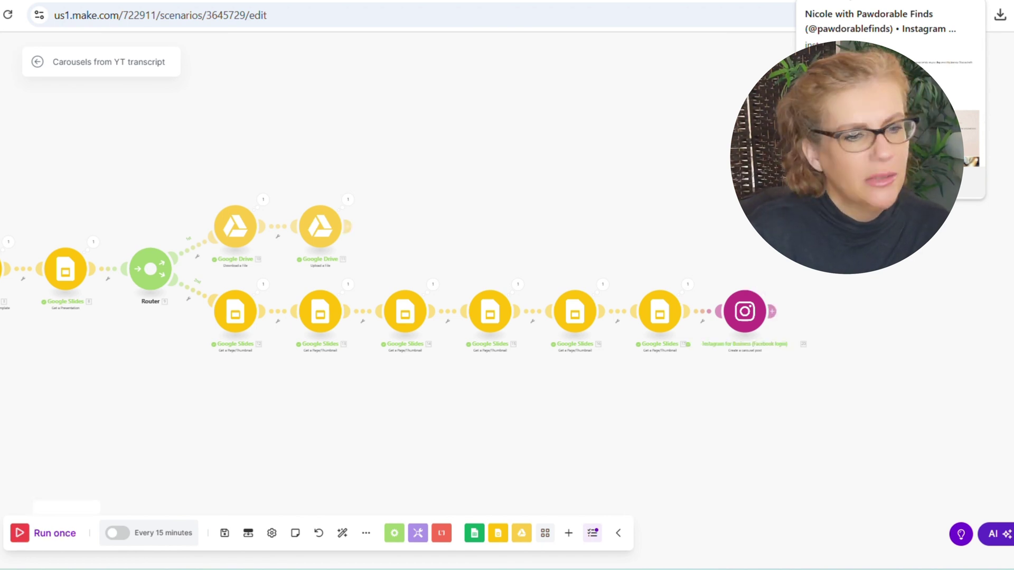
- Switch to Instagram, reload the Pawdorable Finds profile and find the newly published carousel in the posts grid
click(845, 1)
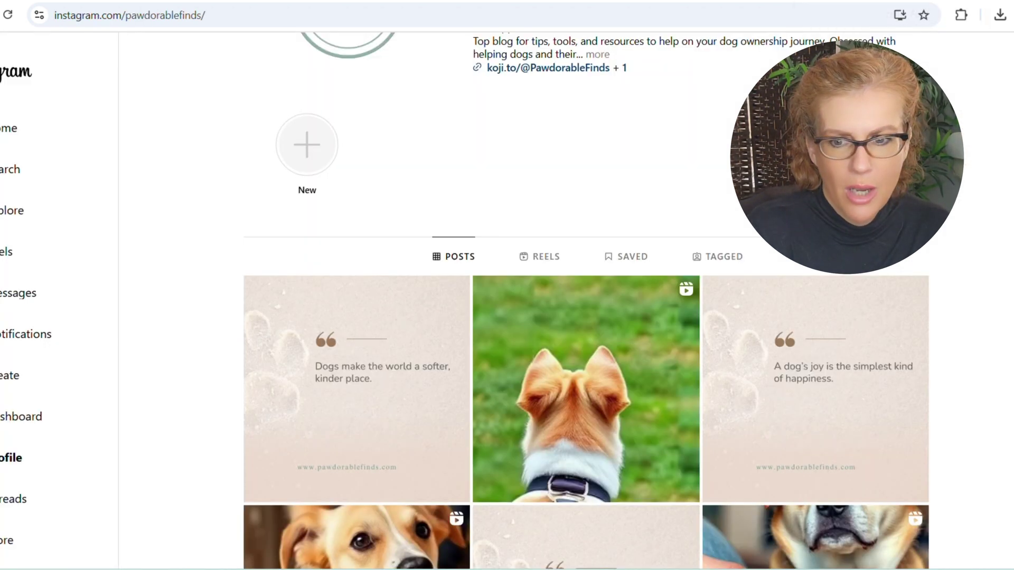
click(9, 16)
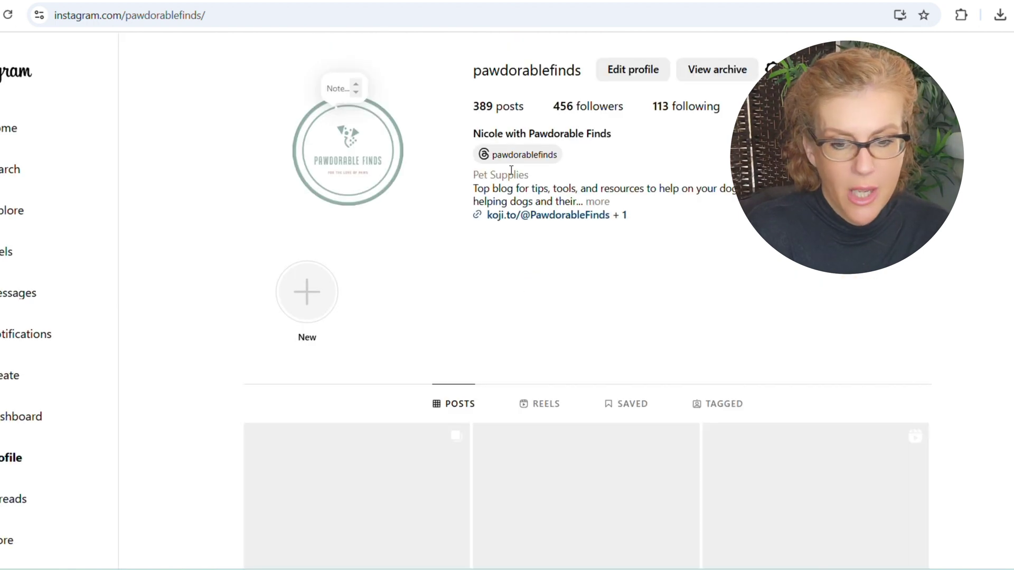
scroll(489, 288, down, 1)
scroll(487, 300, down, 3)
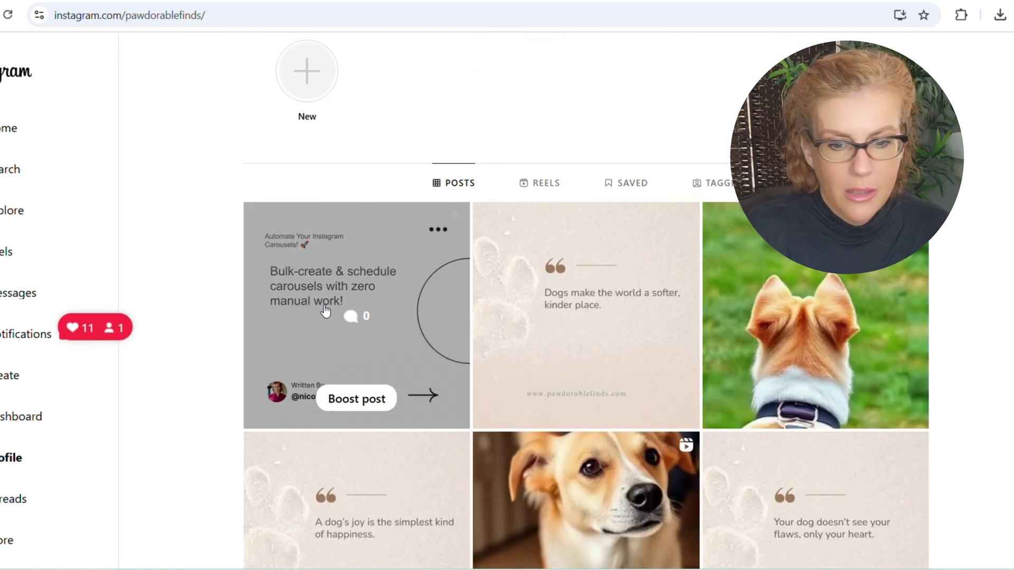
- Open the new carousel post "Automate Your Instagram Carousels!" and page through its slides to the last one
click(342, 271)
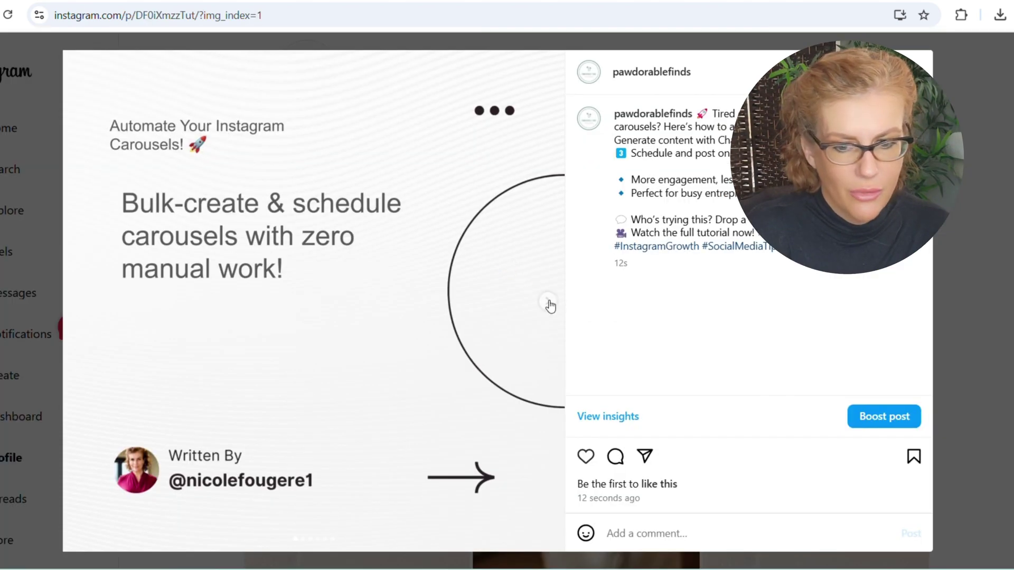
click(548, 302)
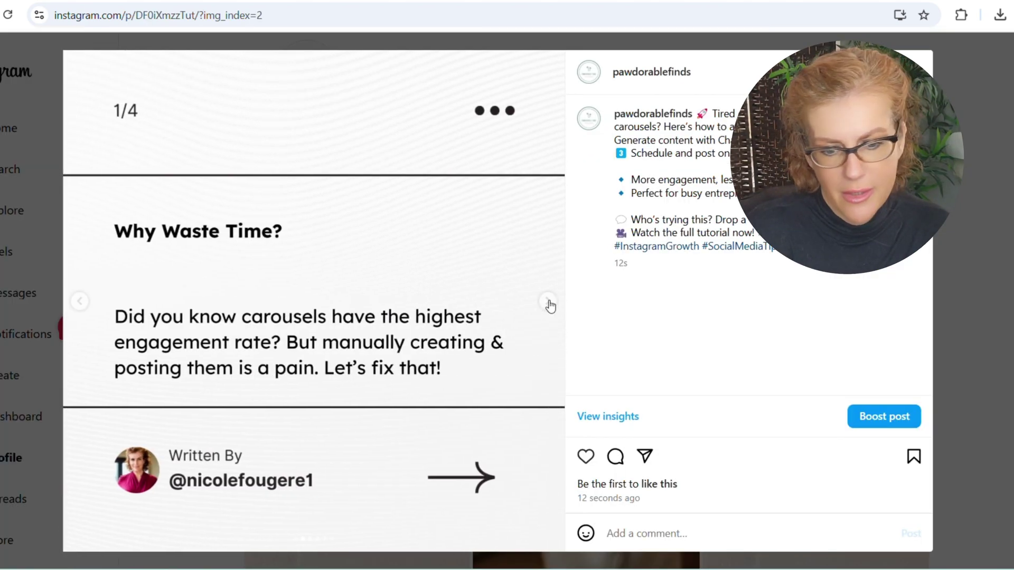
click(548, 302)
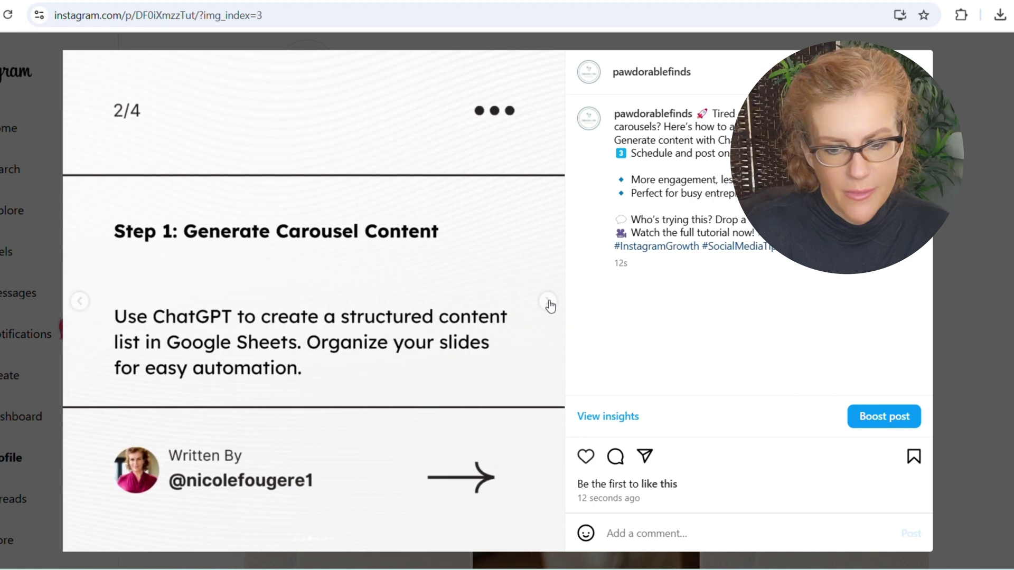
click(548, 301)
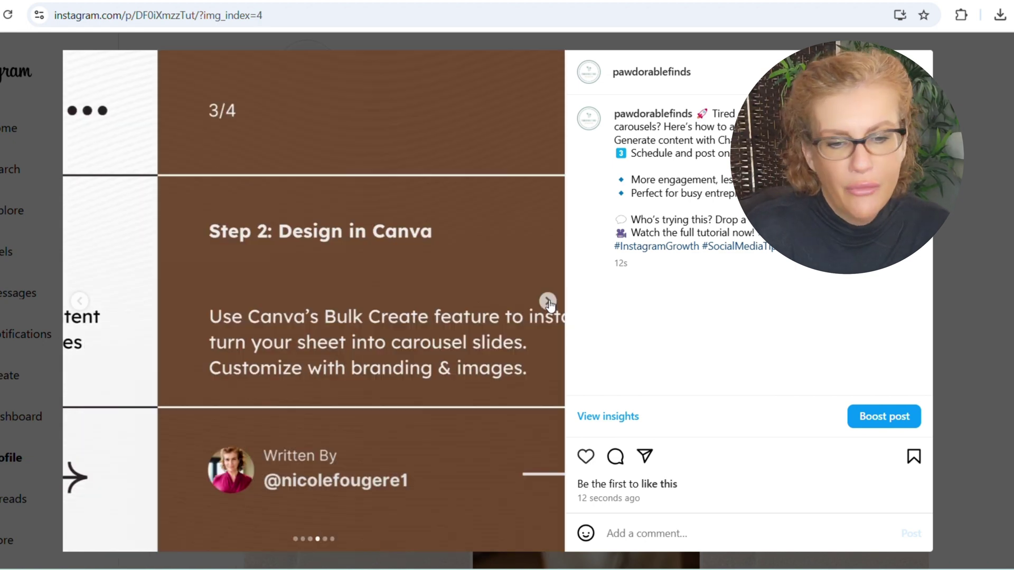
click(548, 302)
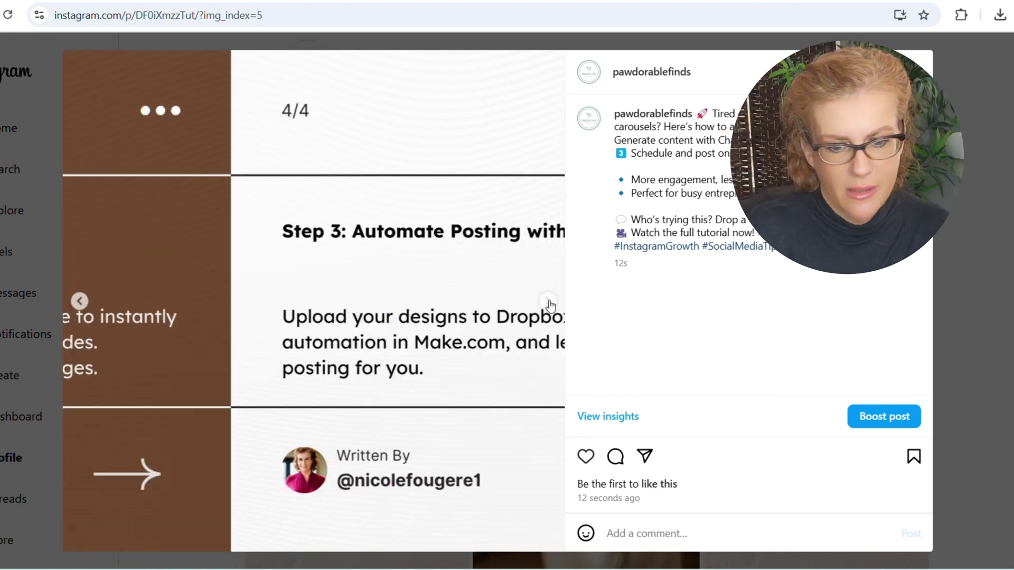
click(548, 301)
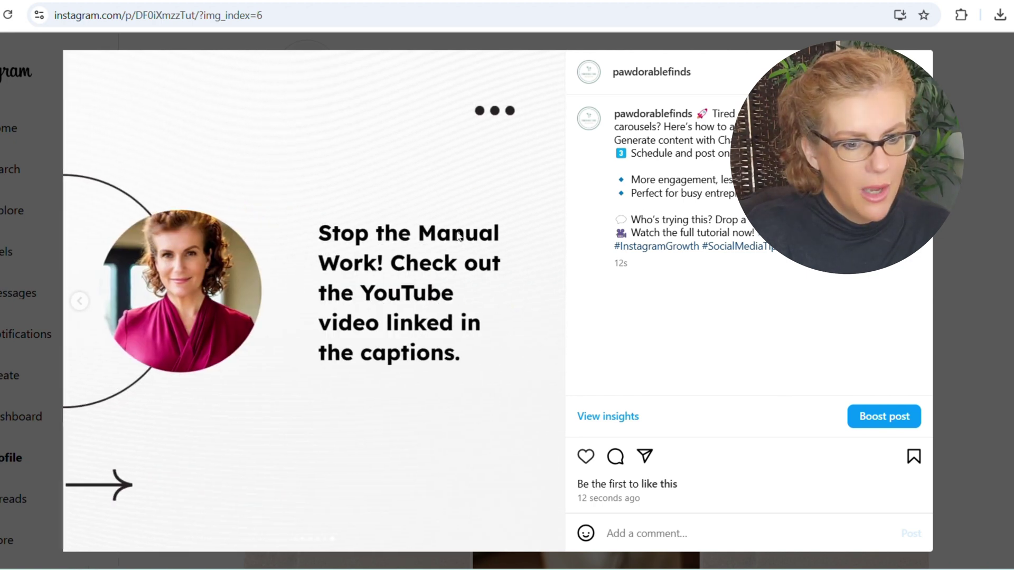
key(Escape)
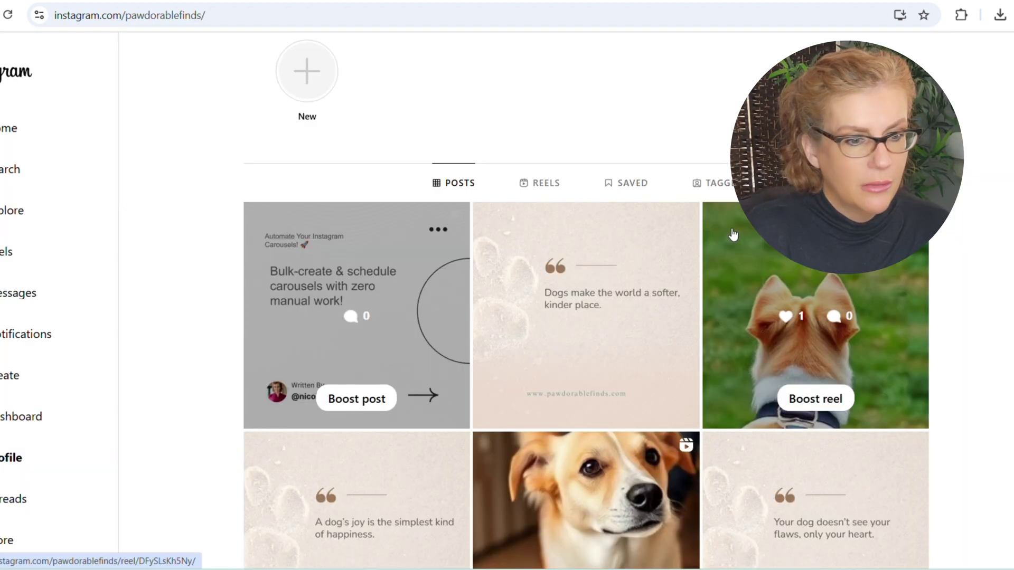
- Delete the "Automate Your Instagram Carousels!" test post from the Instagram profile
click(406, 356)
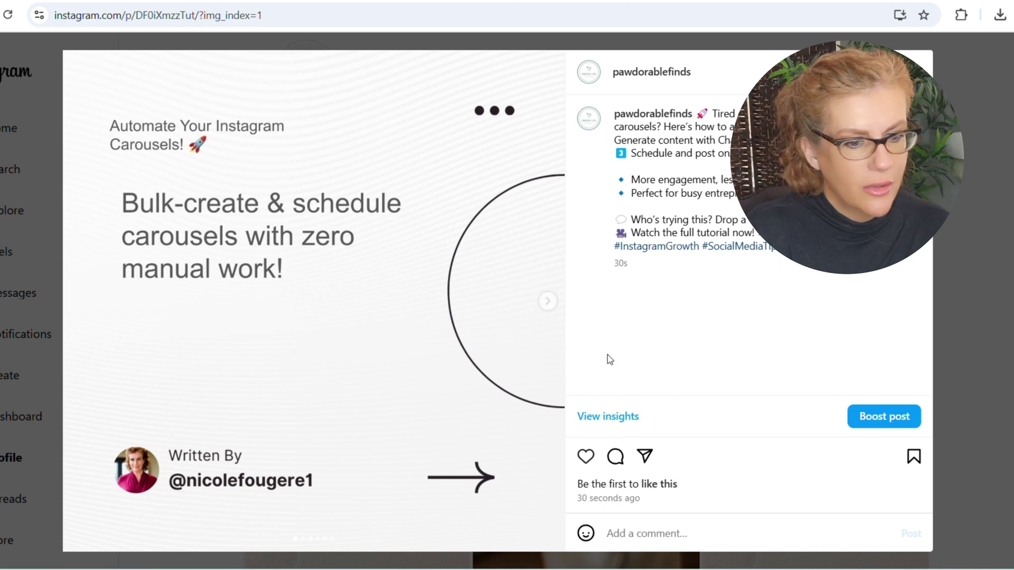
click(913, 72)
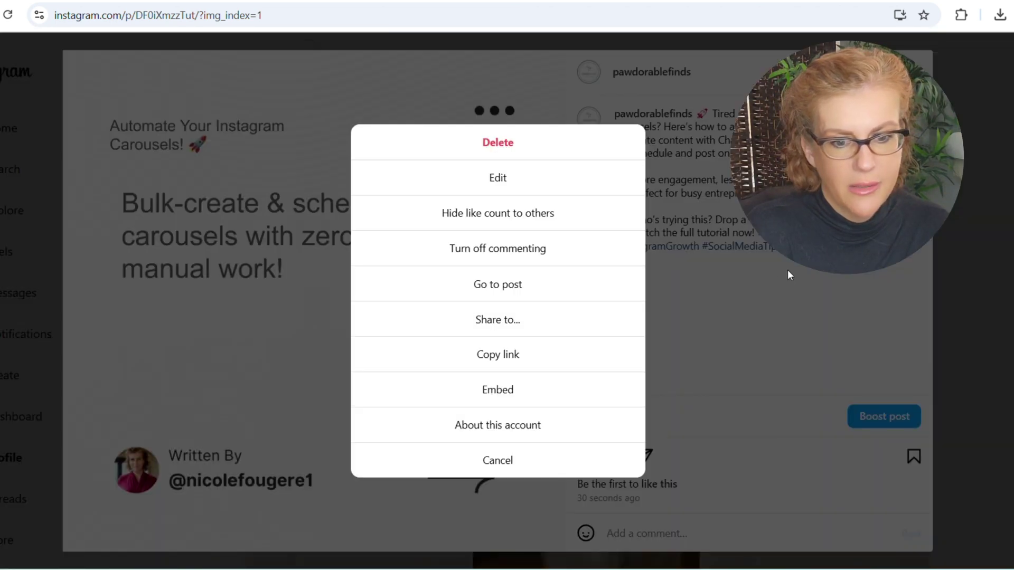
click(496, 148)
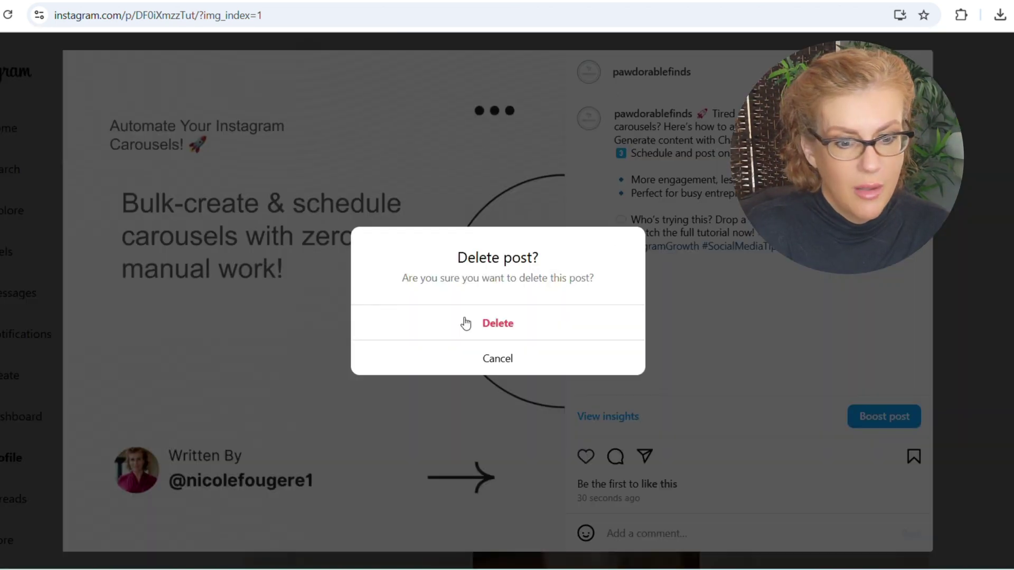
click(496, 325)
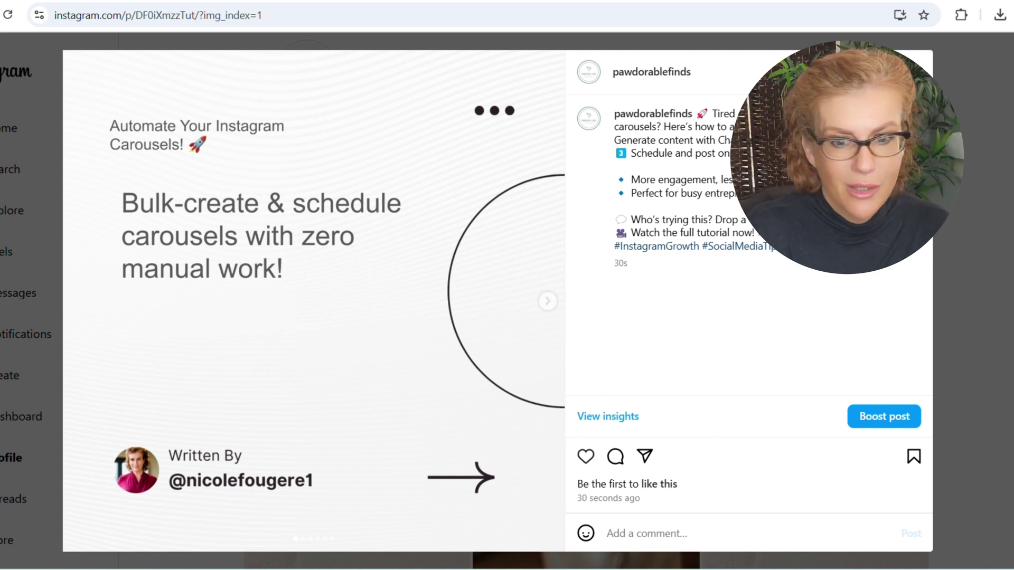
click(991, 69)
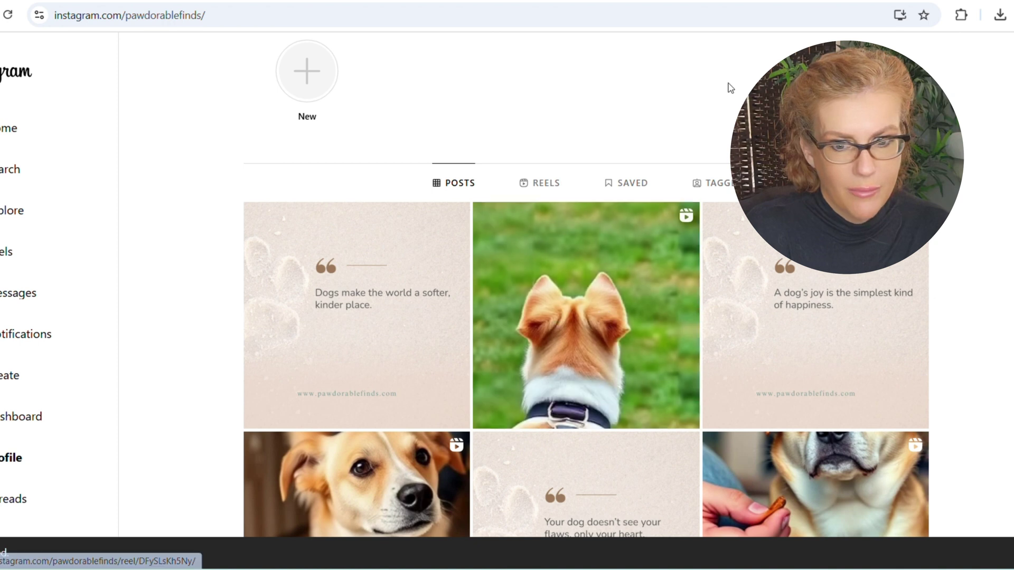
- Switch to Google Drive, reload the Carousels folder and open "Automate Your Instagram Carousels! 🚀.pdf"
click(424, 2)
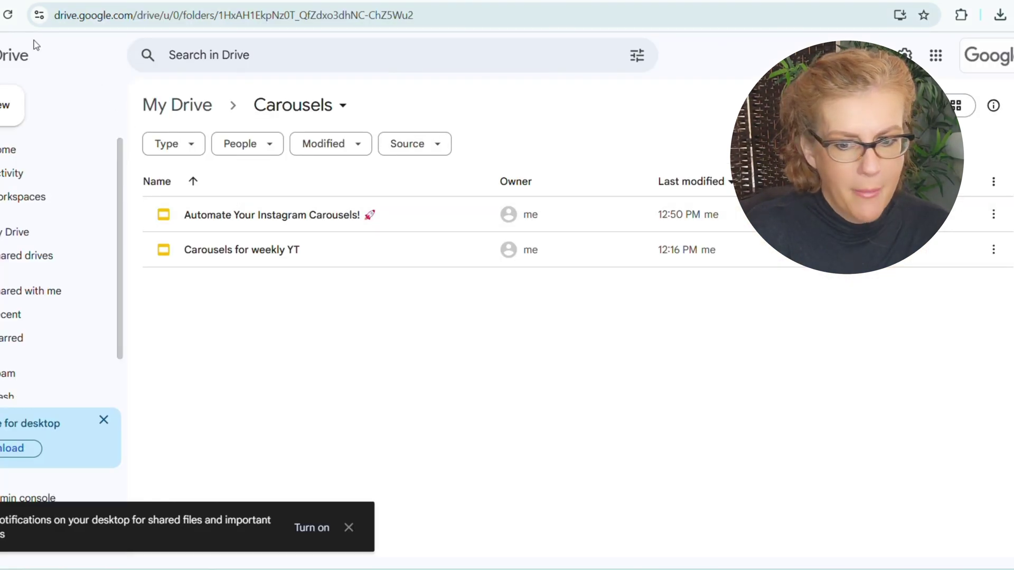
click(8, 16)
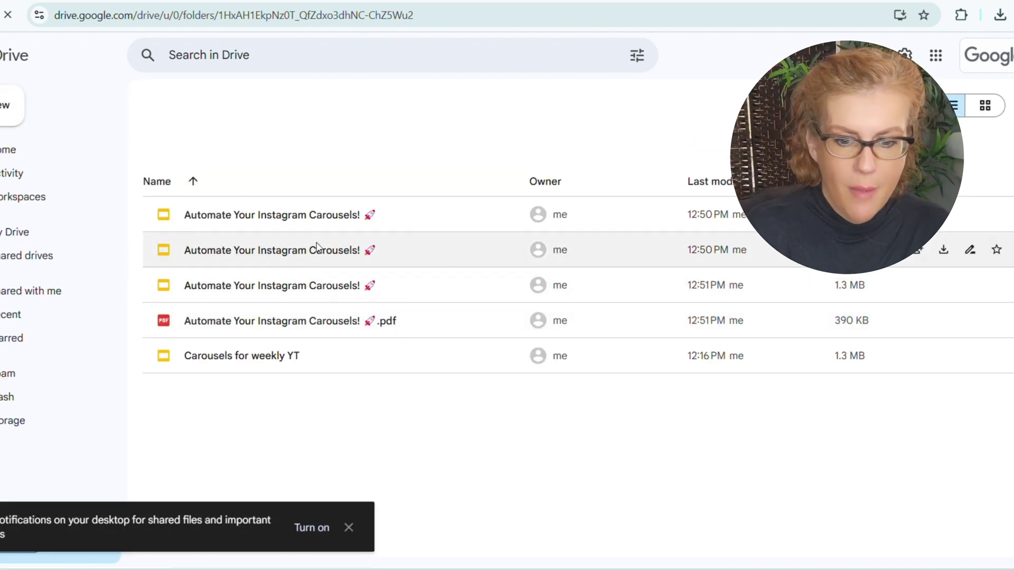
click(315, 324)
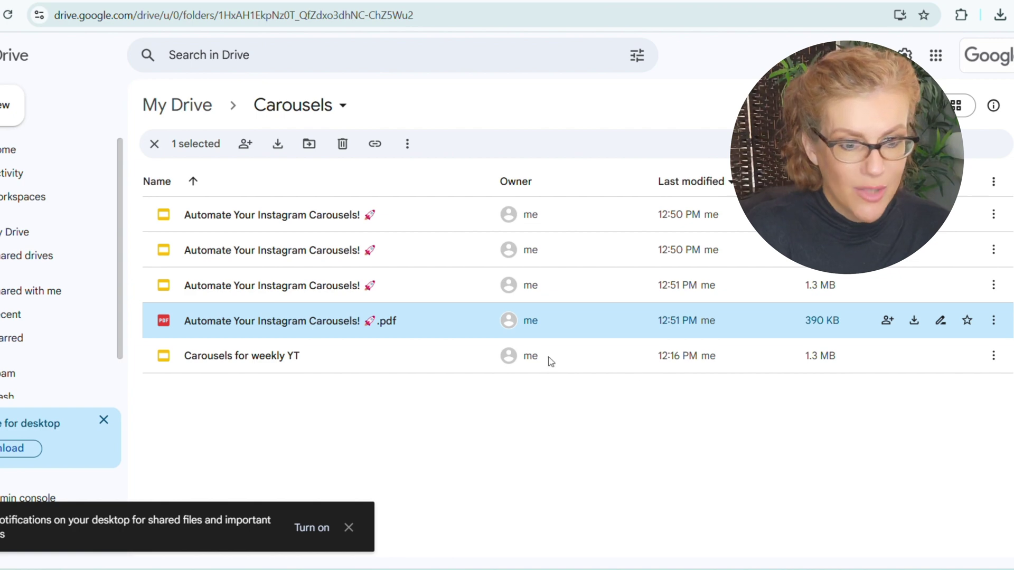
key(Return)
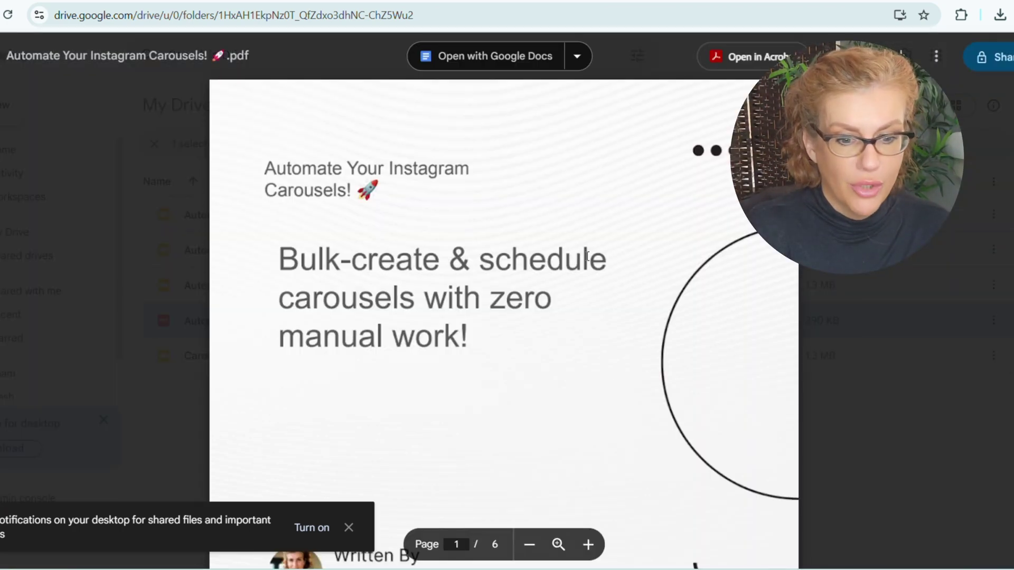
- Examine all pages of the carousel PDF and dismiss the desktop notifications prompt
scroll(515, 289, down, 15)
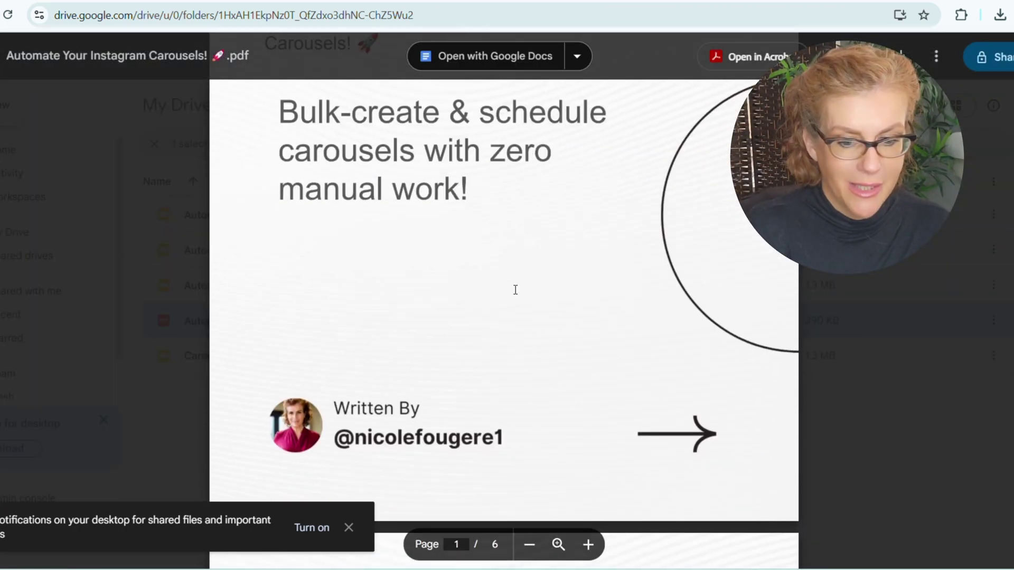
scroll(516, 290, down, 6)
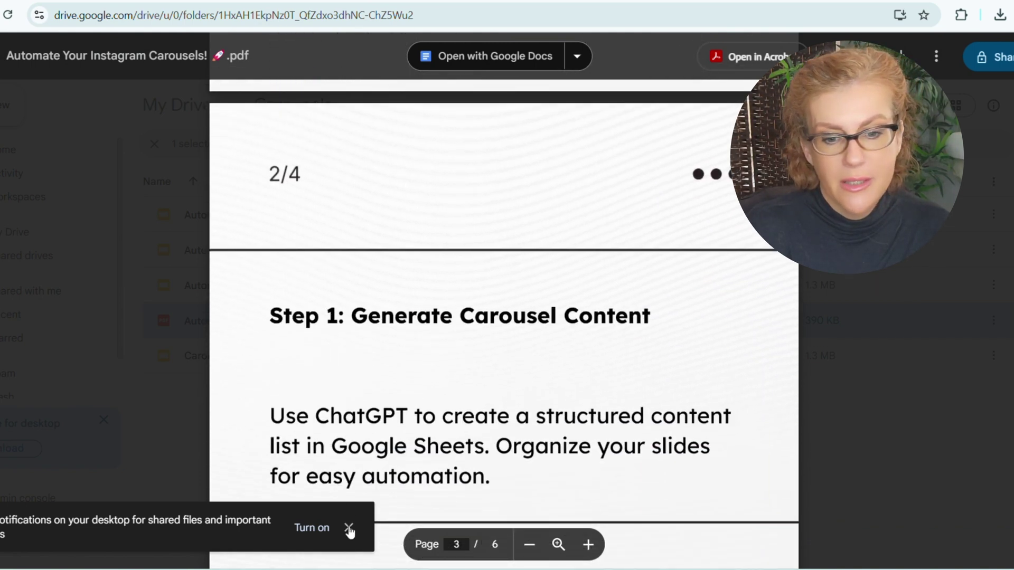
click(349, 529)
scroll(526, 412, down, 6)
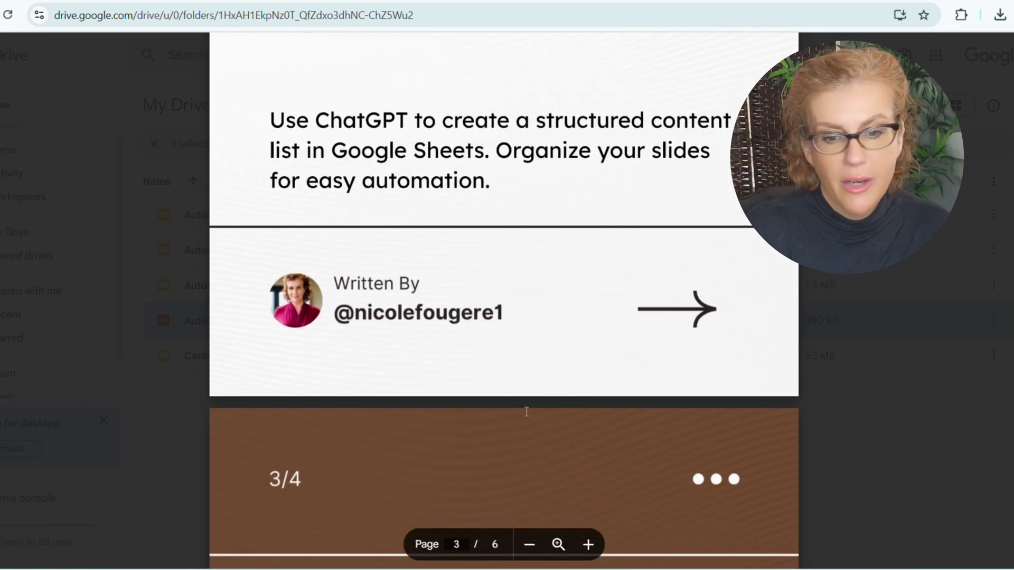
scroll(527, 411, down, 12)
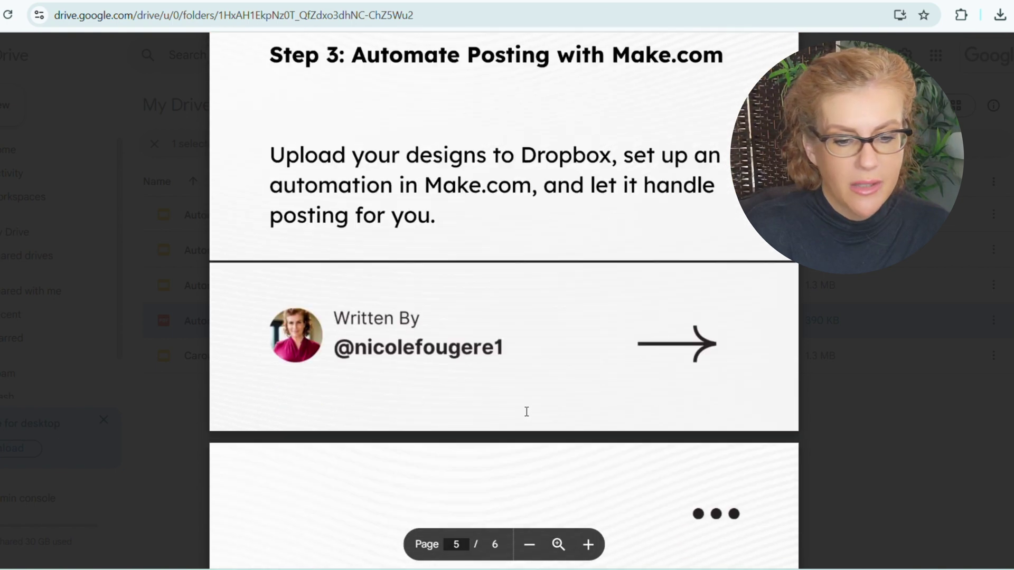
scroll(526, 412, down, 10)
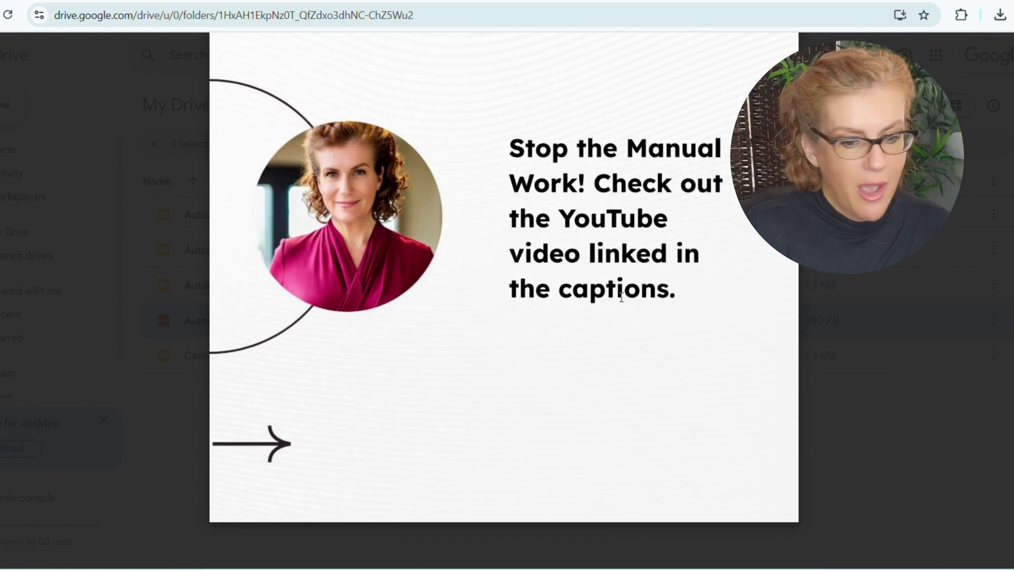
scroll(618, 293, up, 12)
scroll(614, 291, up, 3)
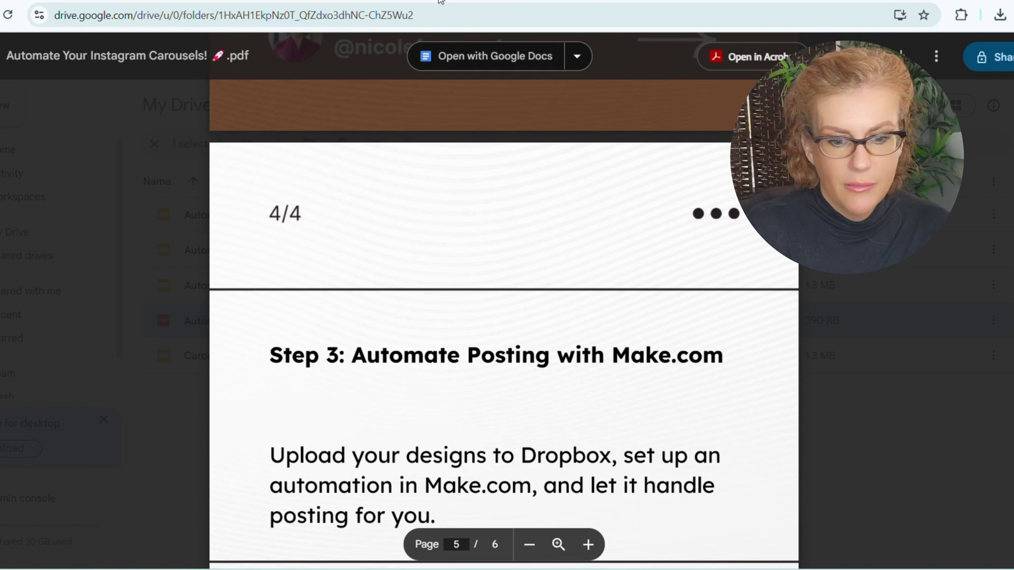